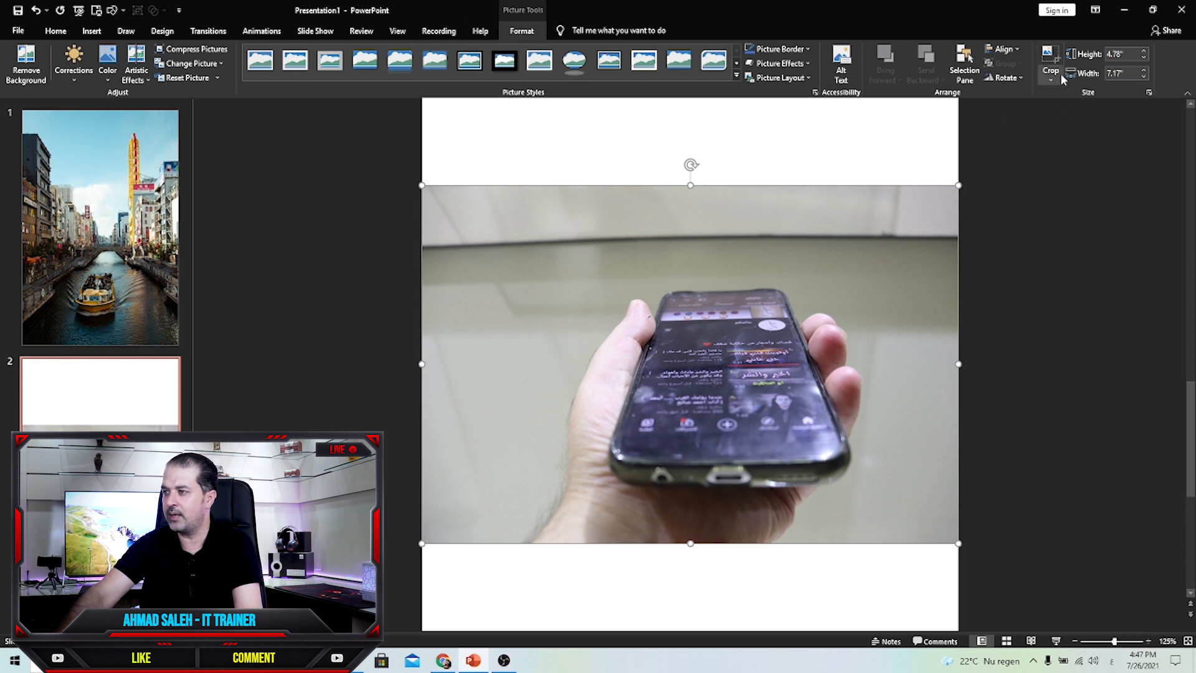
Crop the phone photo on its left, top and right sides to about 3.64" high by 4.74" wide.
{"action": "left_click", "coordinate": [1051, 59]}
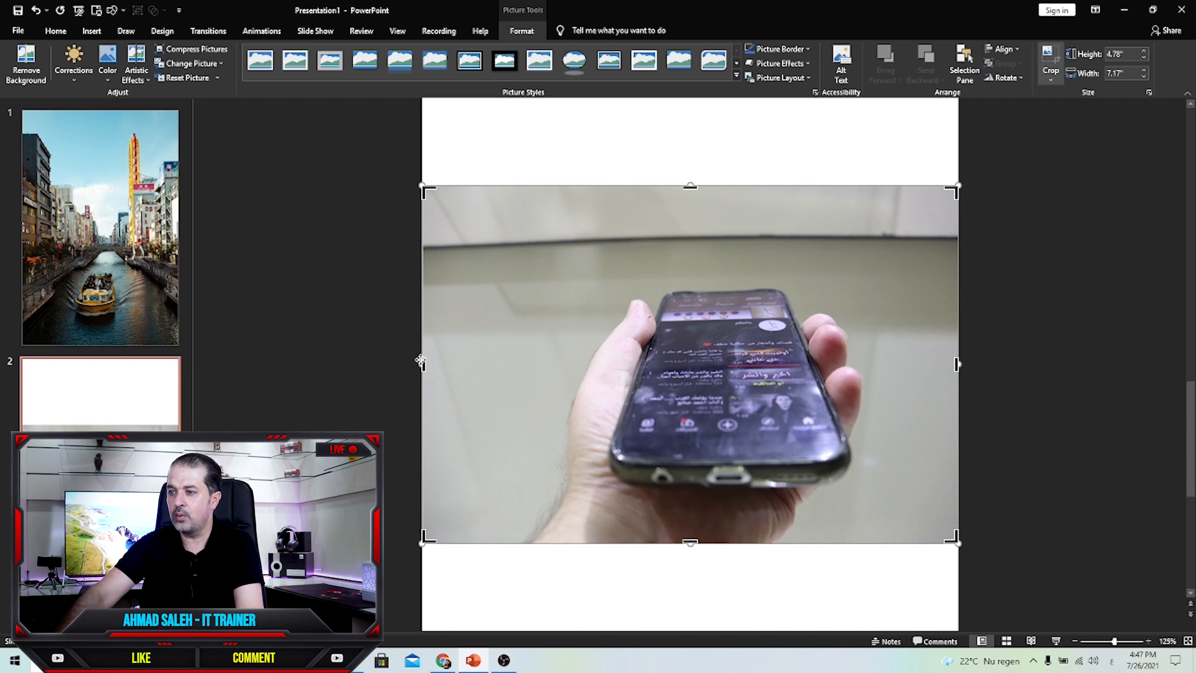
{"action": "left_click_drag", "start_coordinate": [421, 363], "coordinate": [524, 360]}
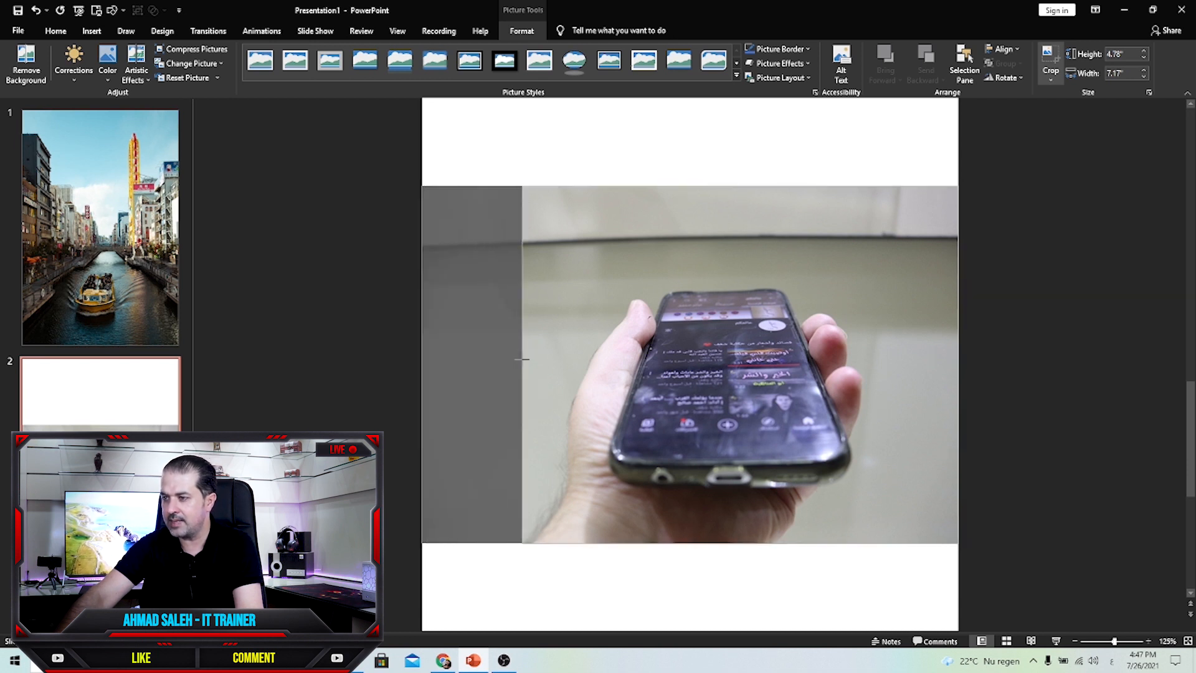
{"action": "left_click_drag", "start_coordinate": [740, 186], "coordinate": [739, 272]}
{"action": "left_click_drag", "start_coordinate": [957, 406], "coordinate": [875, 408]}
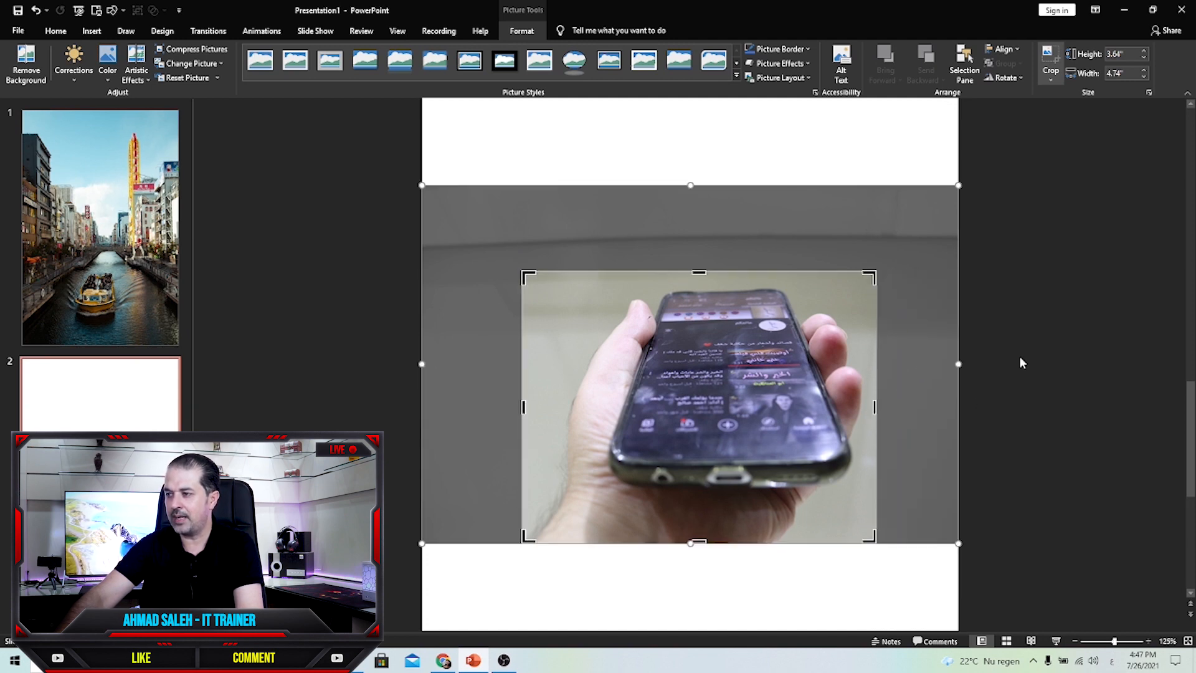
{"action": "left_click", "coordinate": [1020, 362]}
Move the cropped phone photo upward and slightly left on the slide.
{"action": "left_click_drag", "start_coordinate": [713, 374], "coordinate": [704, 325]}
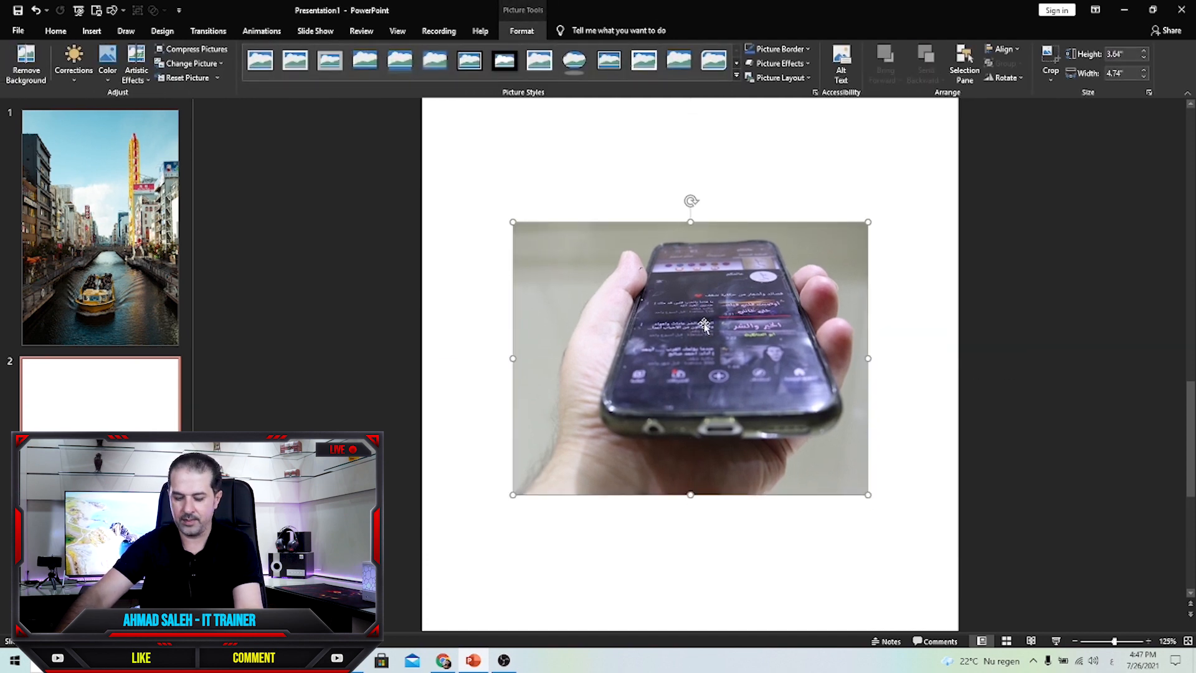
{"action": "scroll", "coordinate": [706, 345], "scroll_direction": "up", "scroll_amount": 6}
{"action": "scroll", "coordinate": [708, 352], "scroll_direction": "down", "scroll_amount": 3}
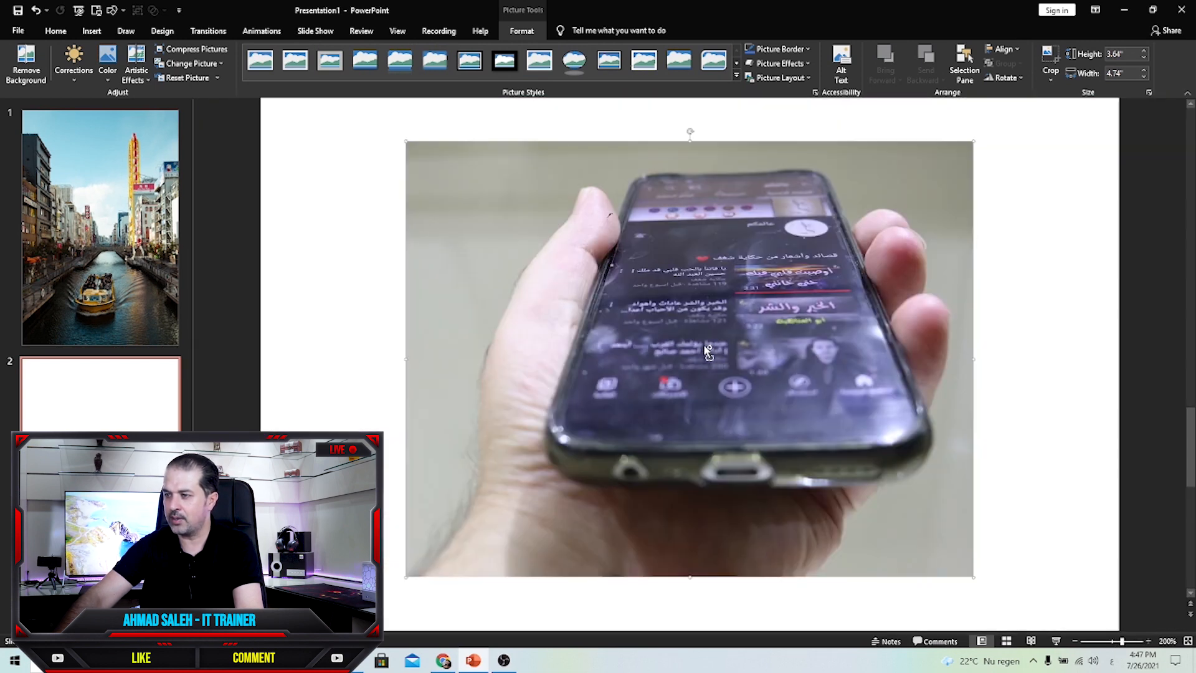
{"action": "left_click_drag", "start_coordinate": [753, 338], "coordinate": [725, 337]}
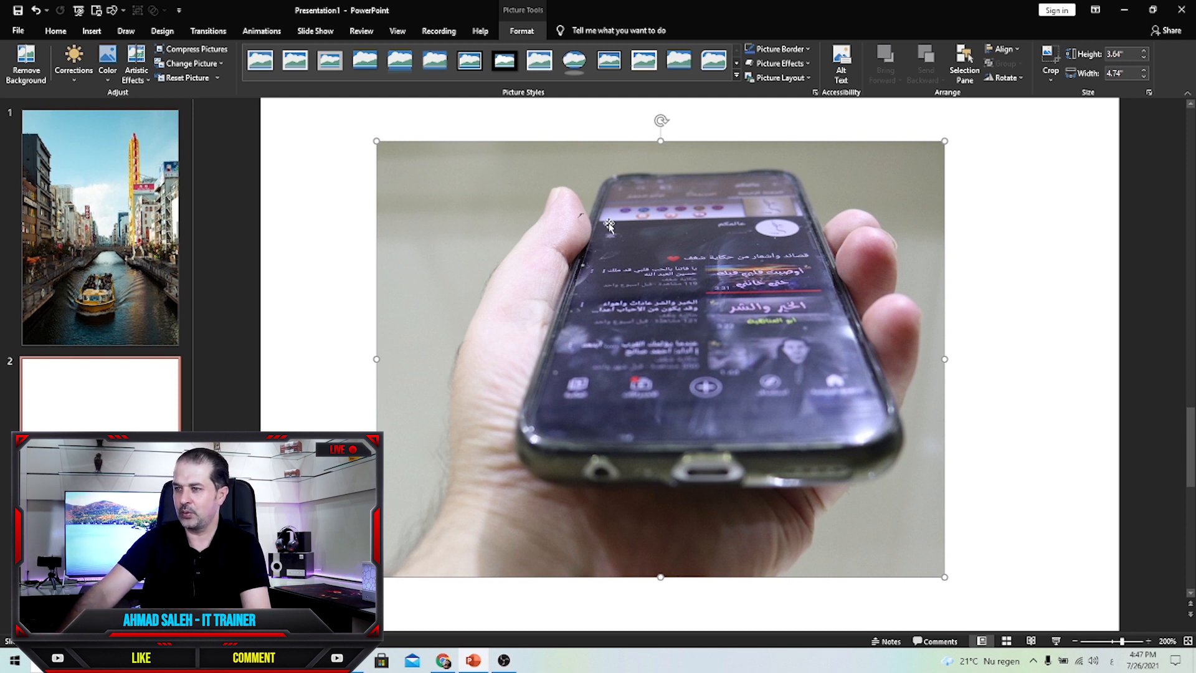
Draw a closed freeform shape tracing the contour of the hand and phone, about 3.42" high by 4.5" wide.
{"action": "left_click", "coordinate": [92, 31]}
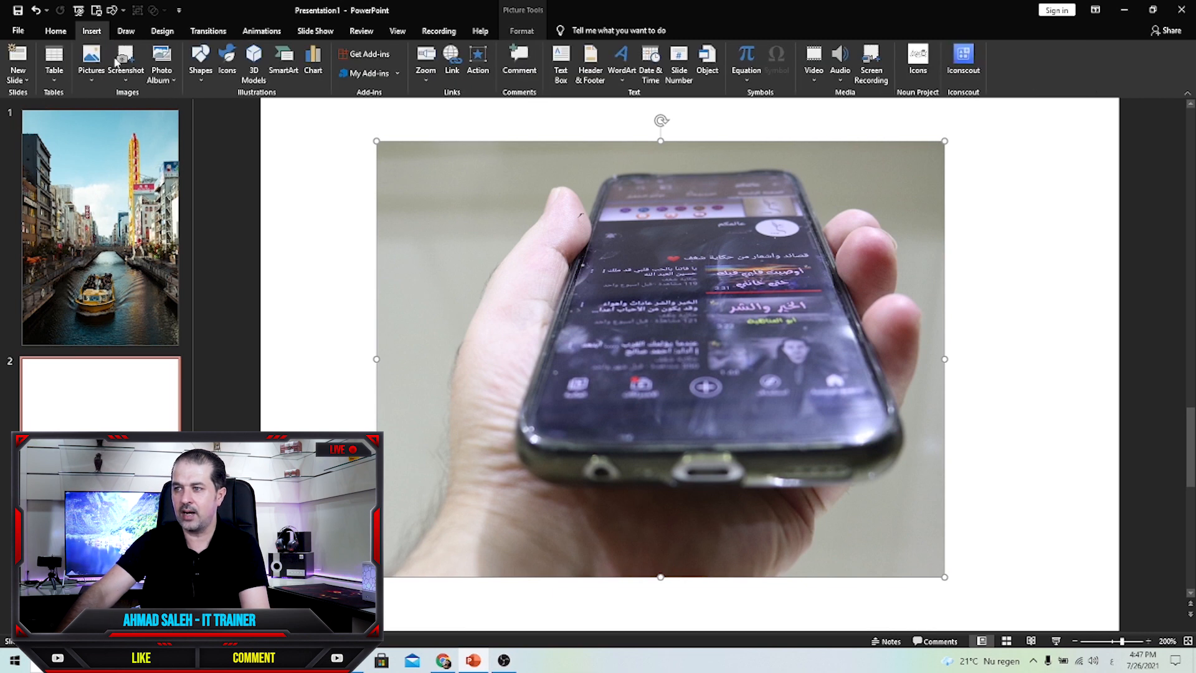
{"action": "left_click", "coordinate": [204, 82]}
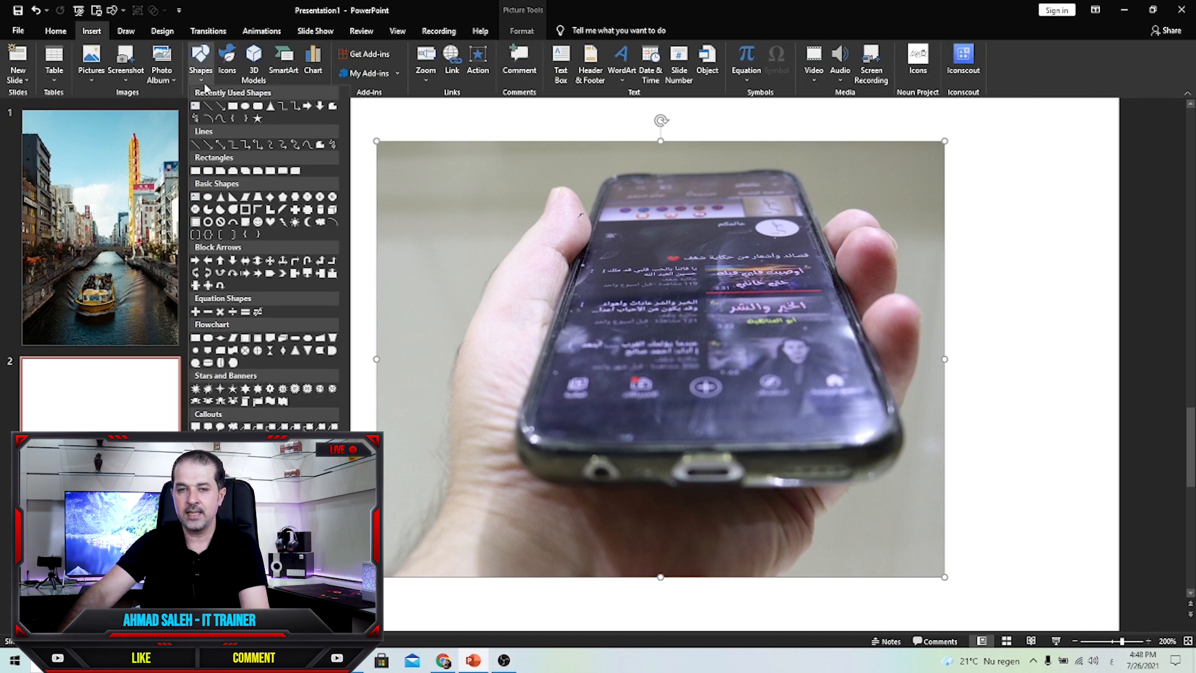
{"action": "left_click", "coordinate": [333, 107]}
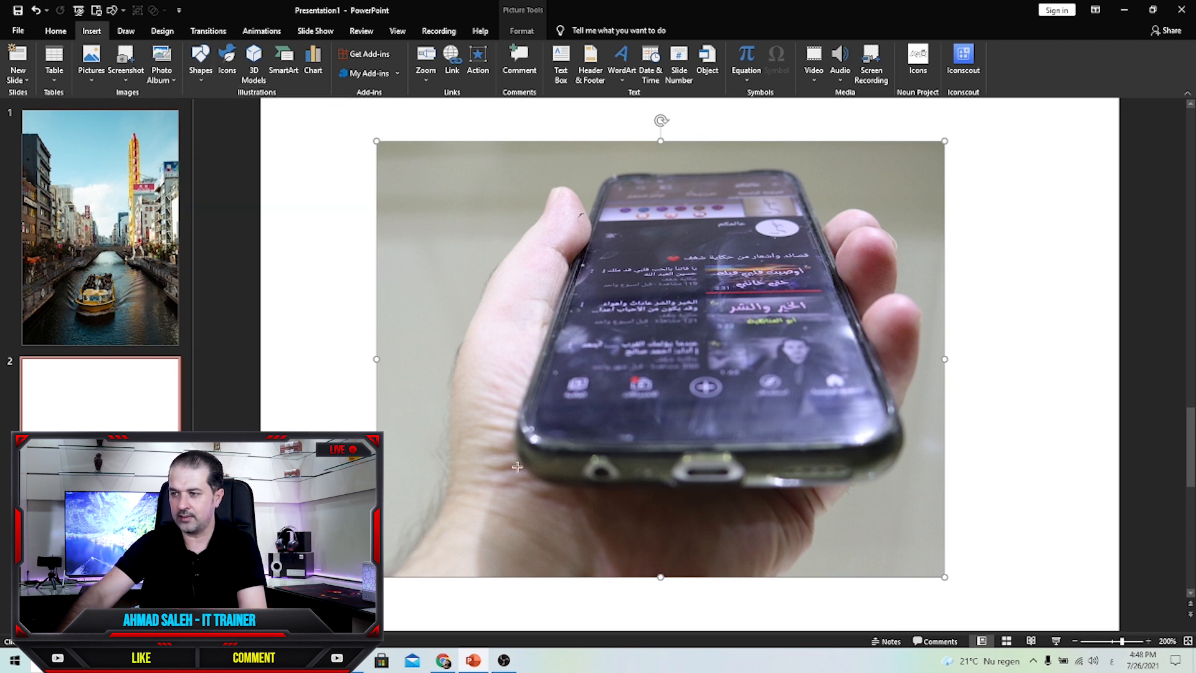
{"action": "left_click", "coordinate": [385, 574]}
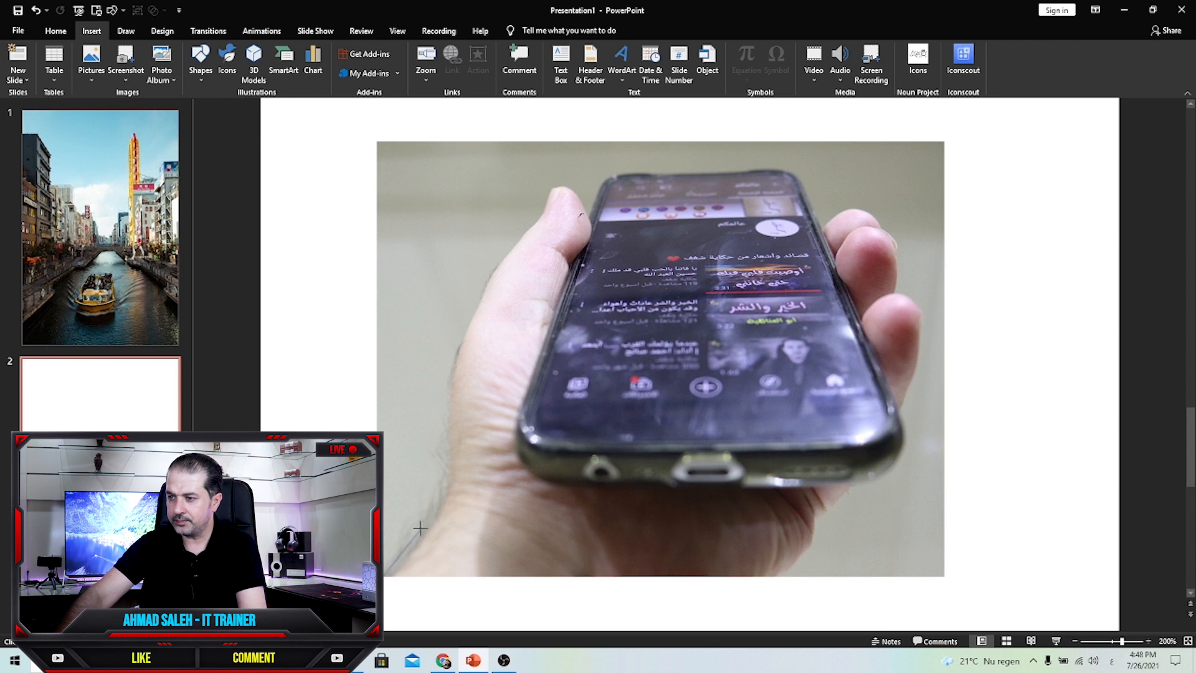
{"action": "left_click", "coordinate": [441, 502]}
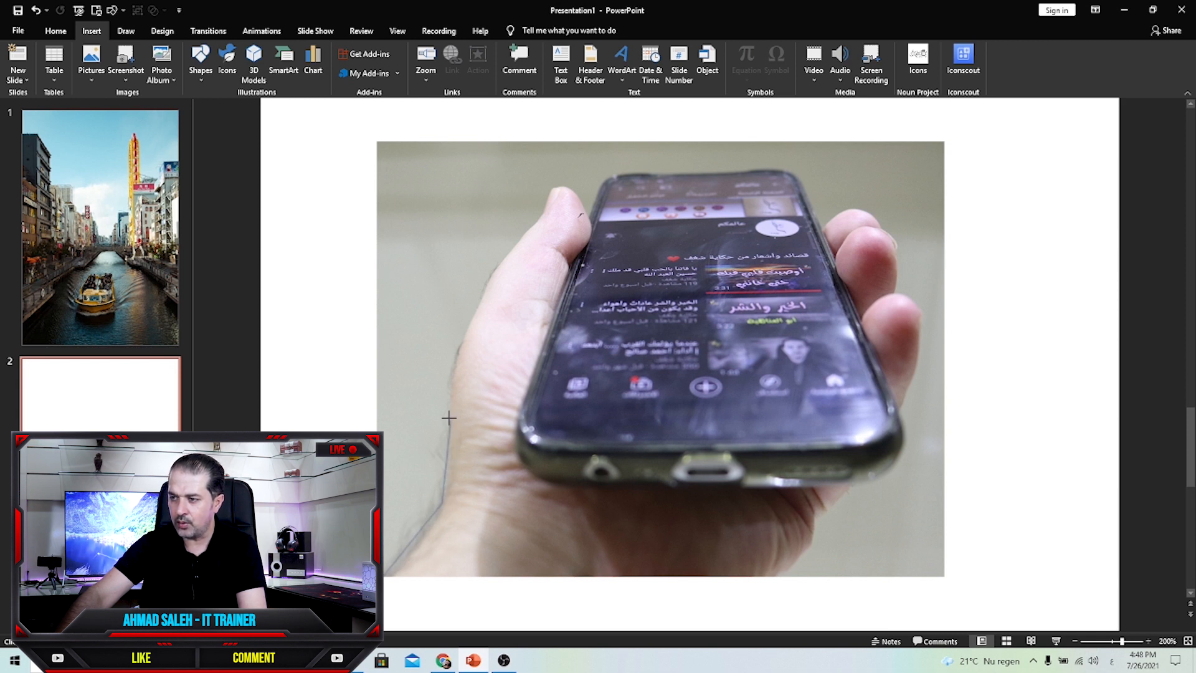
{"action": "left_click", "coordinate": [459, 336]}
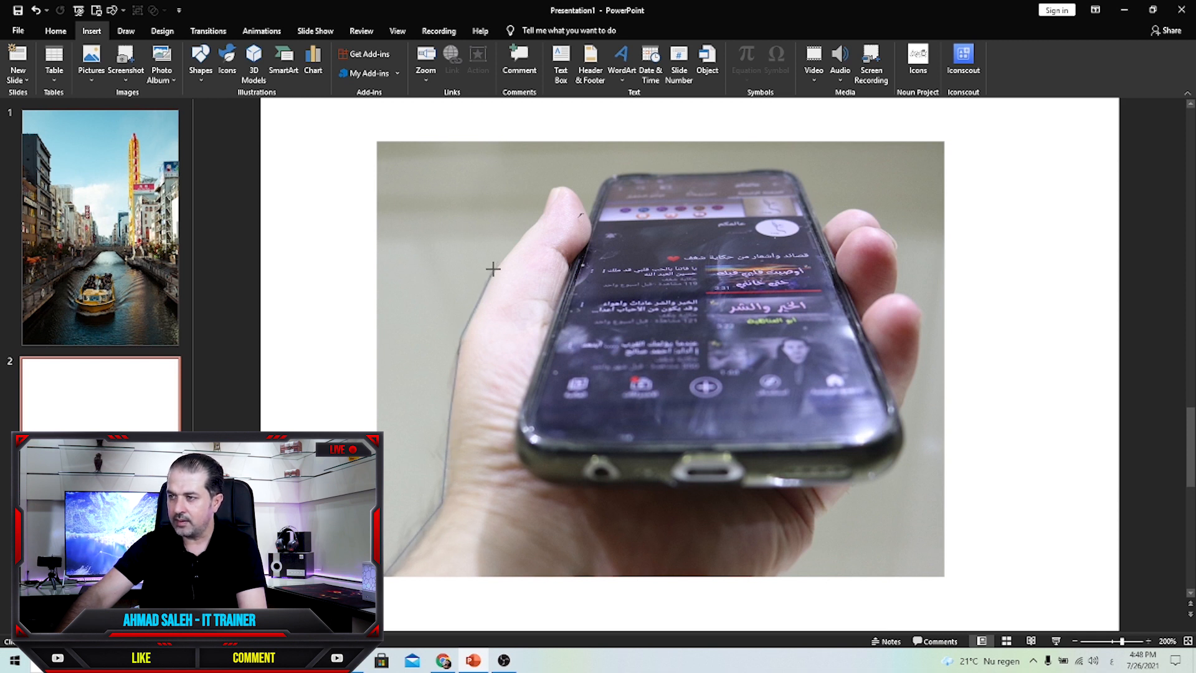
{"action": "left_click", "coordinate": [495, 263]}
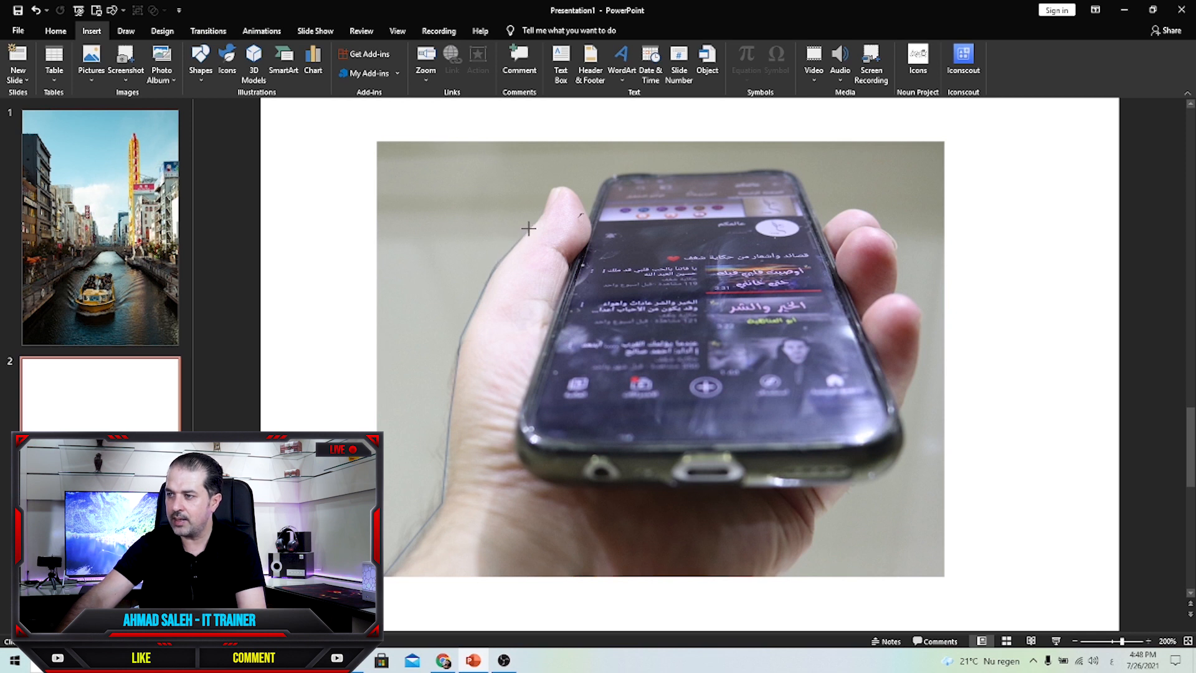
{"action": "left_click", "coordinate": [529, 227]}
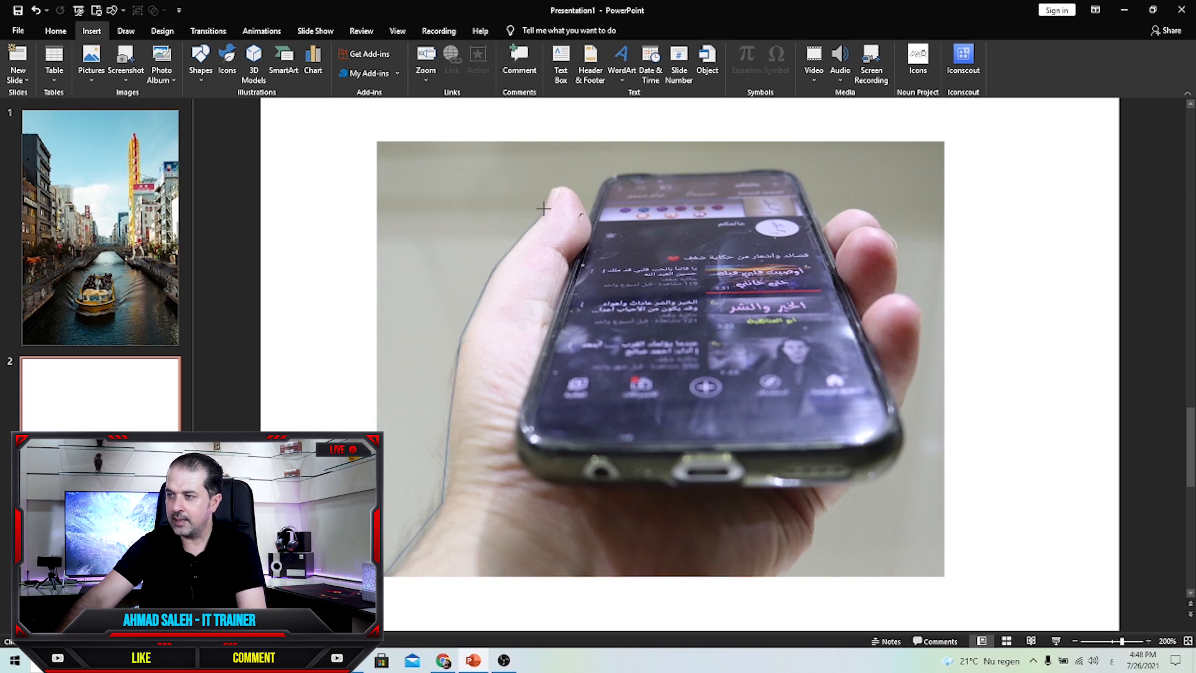
{"action": "left_click", "coordinate": [551, 186]}
{"action": "left_click", "coordinate": [565, 184]}
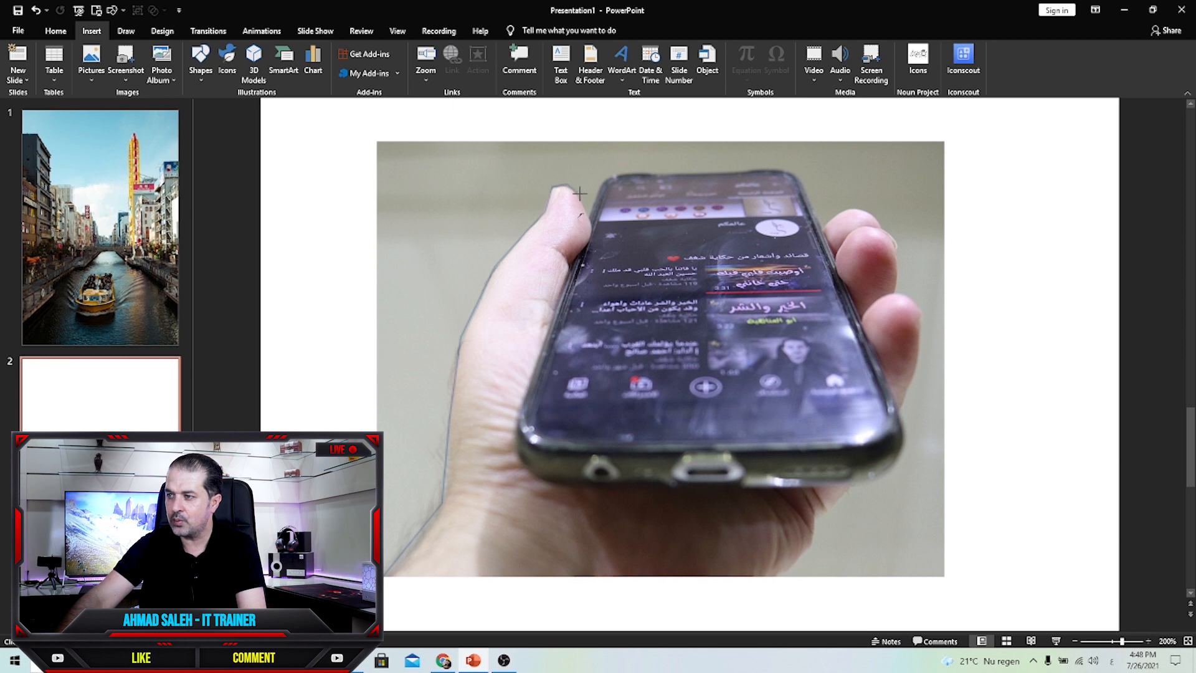
{"action": "left_click", "coordinate": [606, 177]}
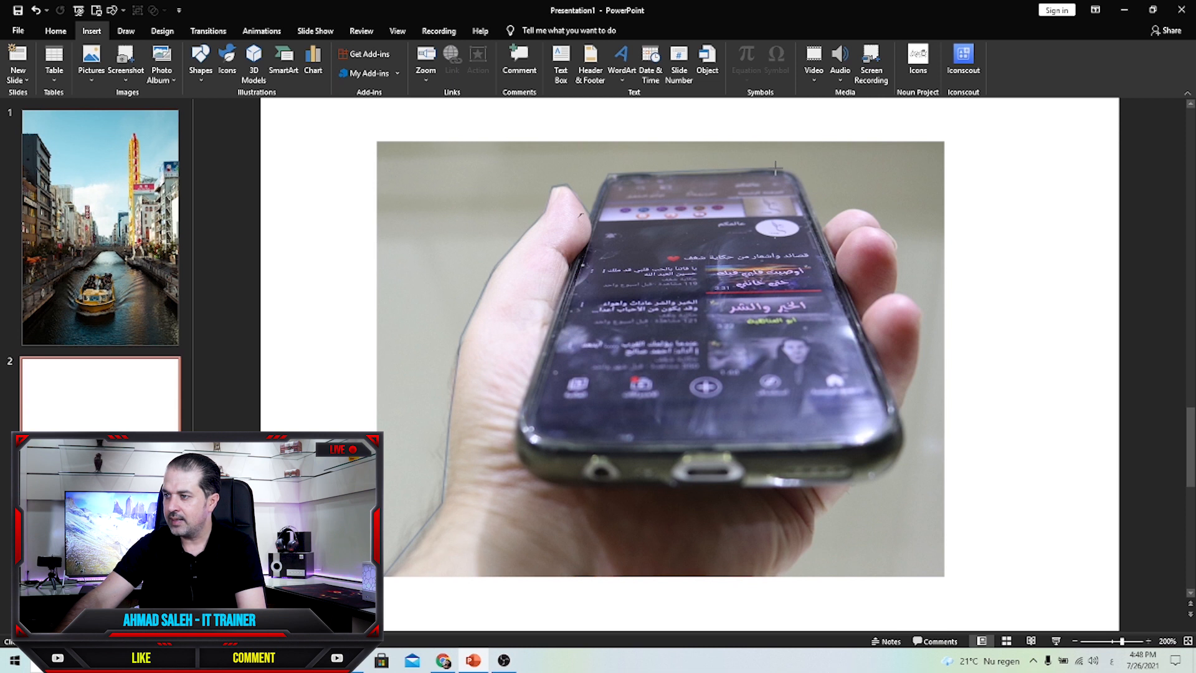
{"action": "left_click", "coordinate": [794, 172]}
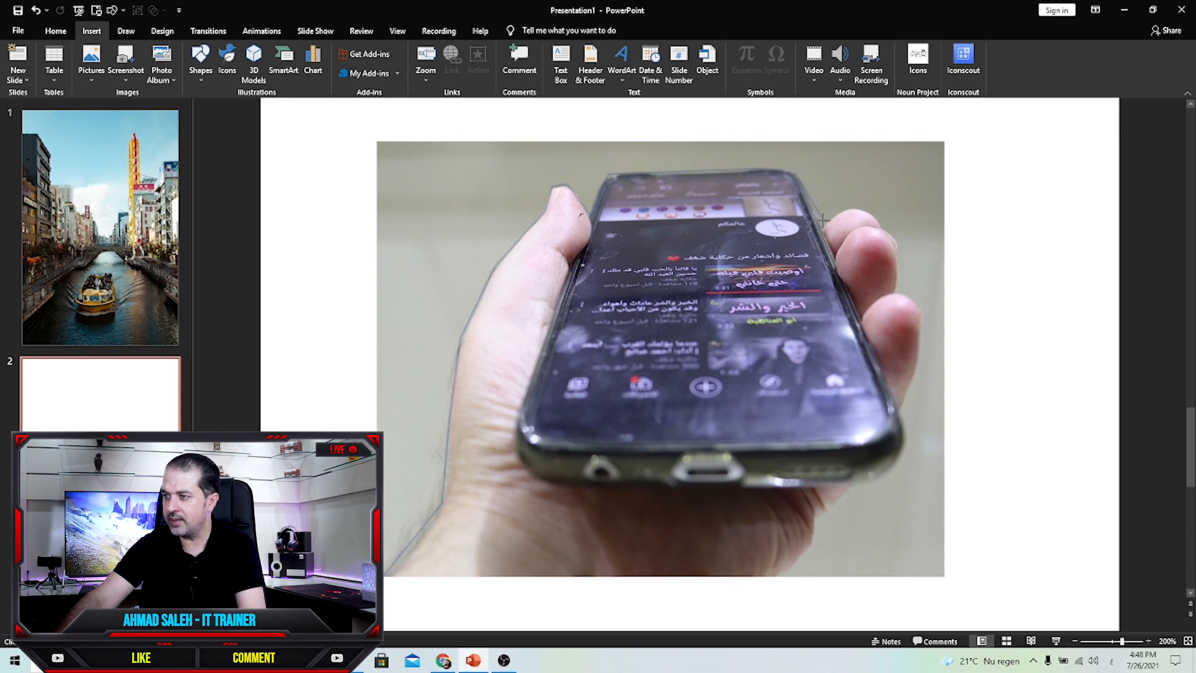
{"action": "left_click", "coordinate": [824, 222]}
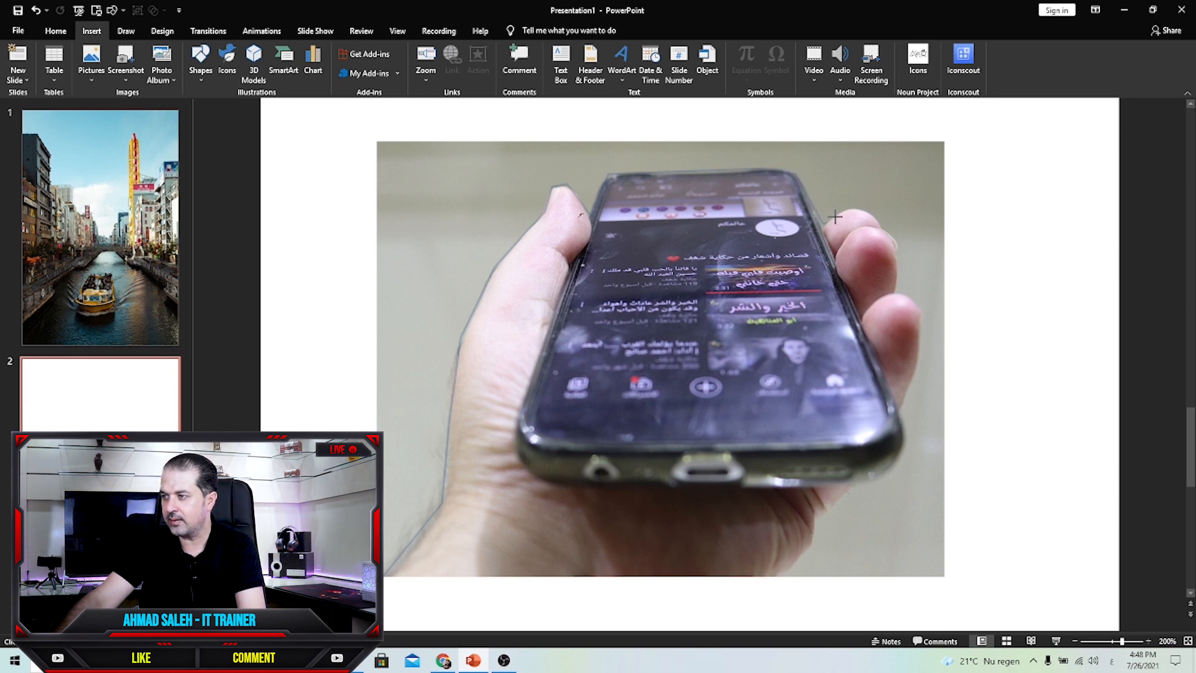
{"action": "left_click", "coordinate": [866, 209]}
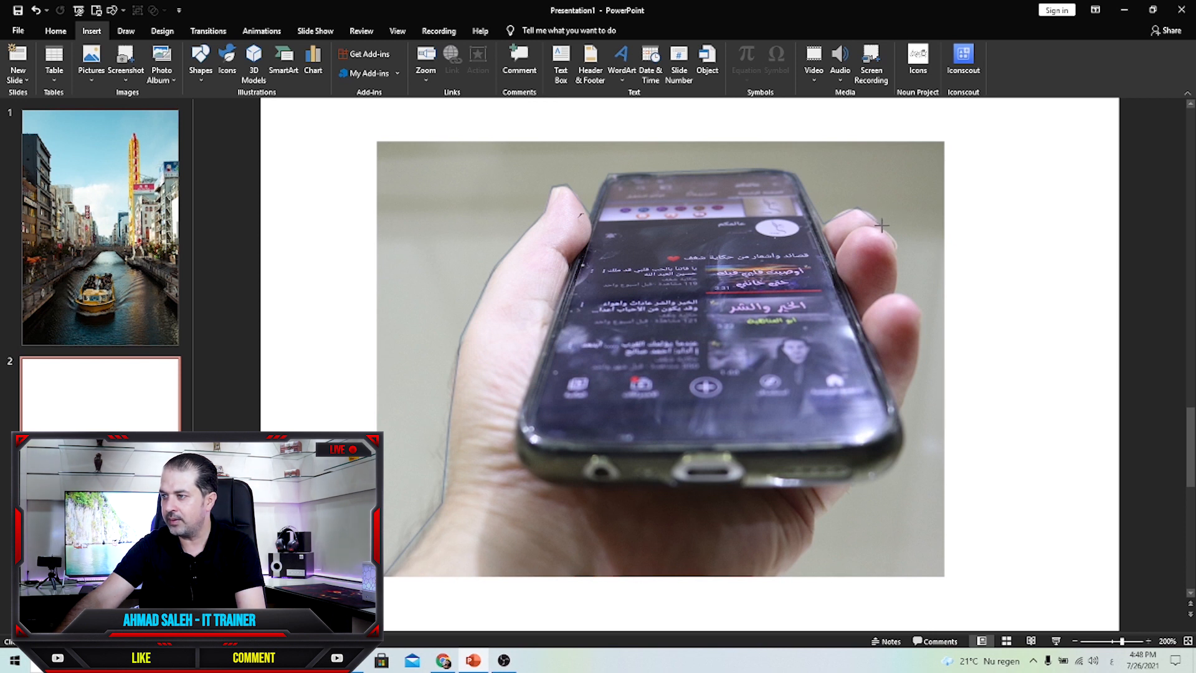
{"action": "left_click", "coordinate": [897, 252]}
{"action": "left_click", "coordinate": [897, 293]}
{"action": "left_click", "coordinate": [918, 310]}
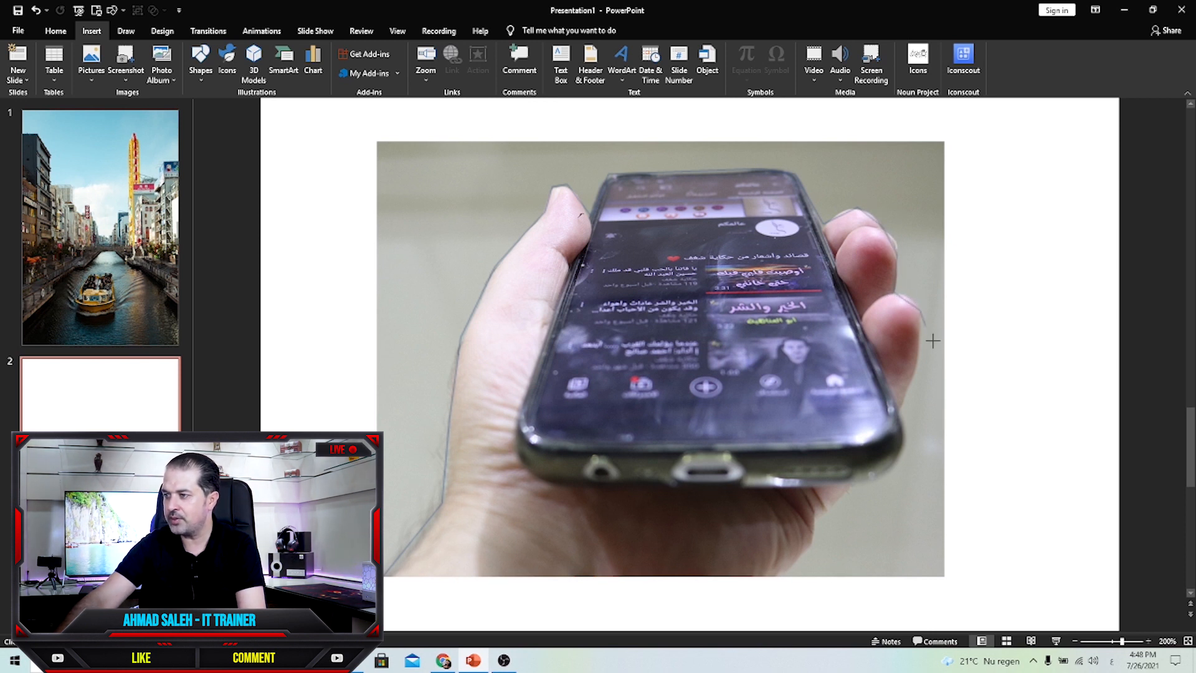
{"action": "left_click", "coordinate": [918, 374]}
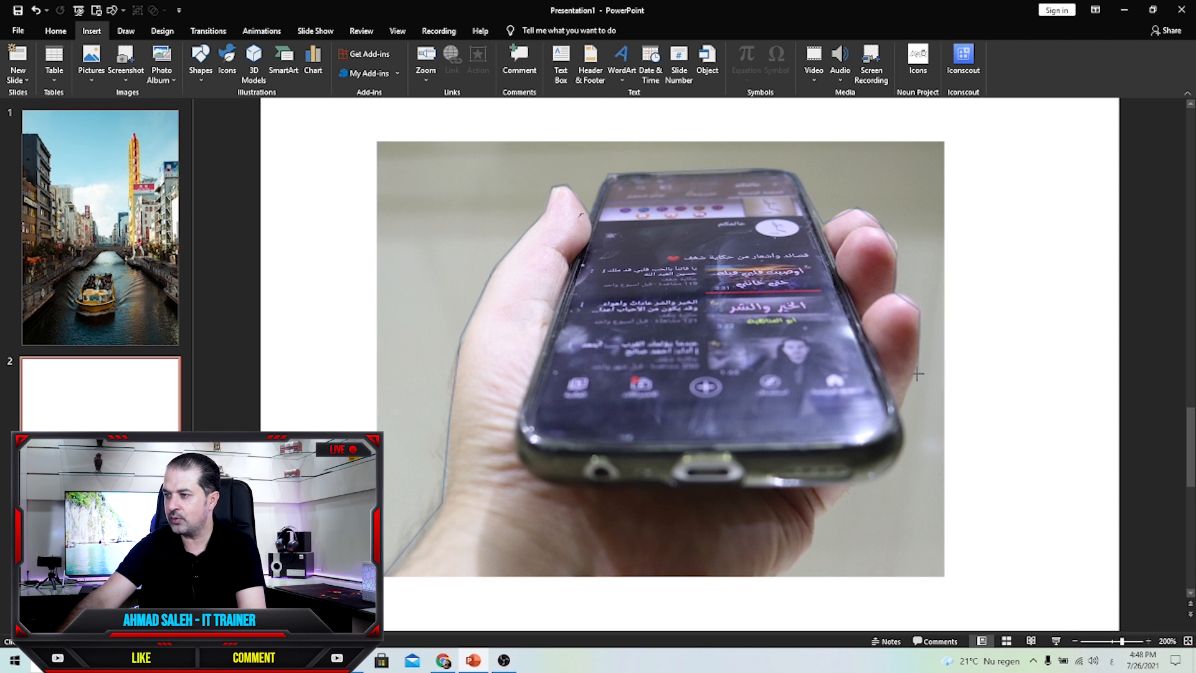
{"action": "left_click", "coordinate": [896, 408]}
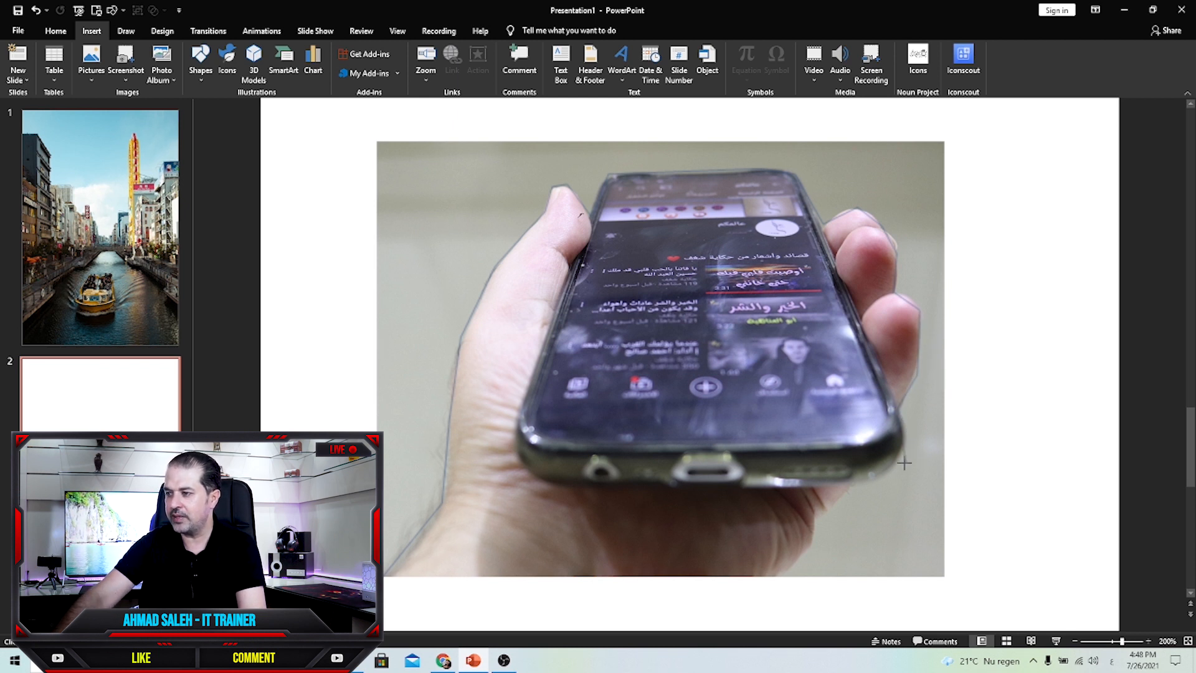
{"action": "left_click", "coordinate": [903, 462]}
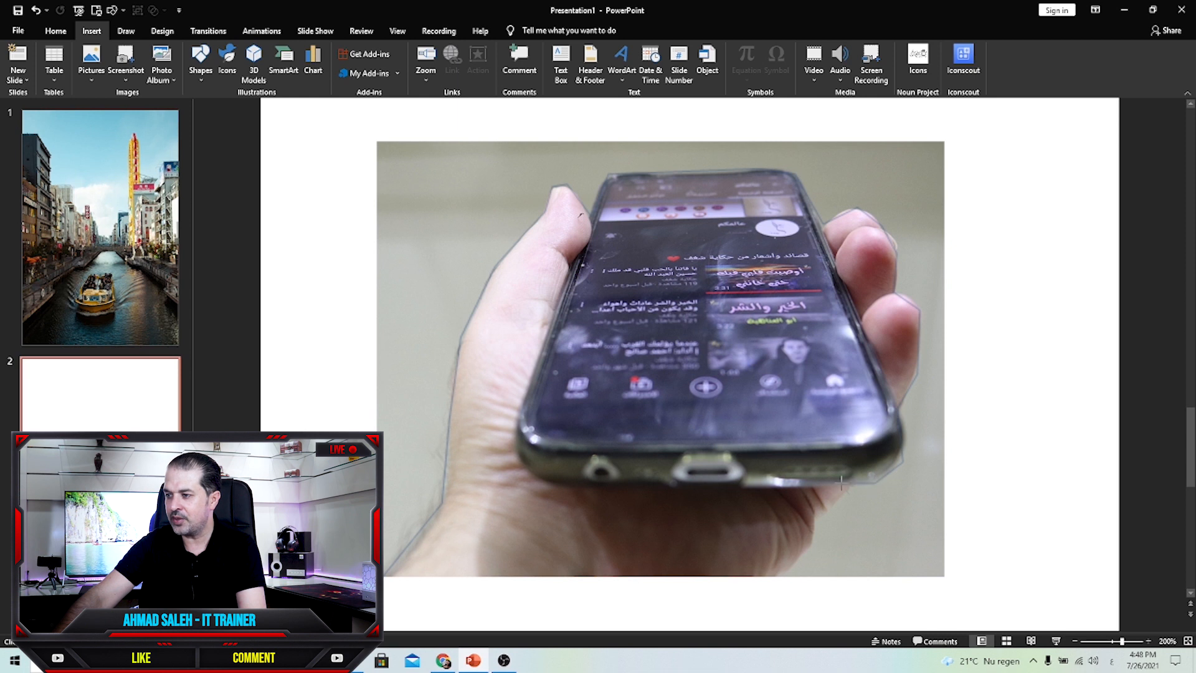
{"action": "left_click", "coordinate": [818, 513]}
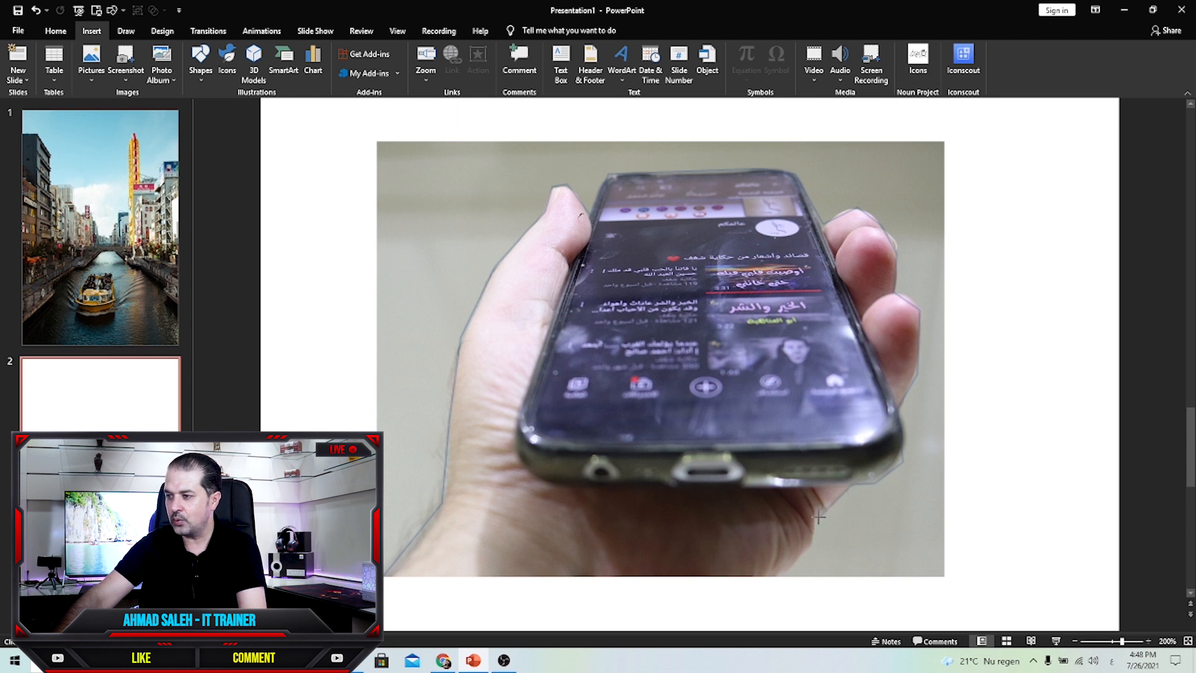
{"action": "left_click", "coordinate": [779, 577]}
{"action": "left_click", "coordinate": [385, 576]}
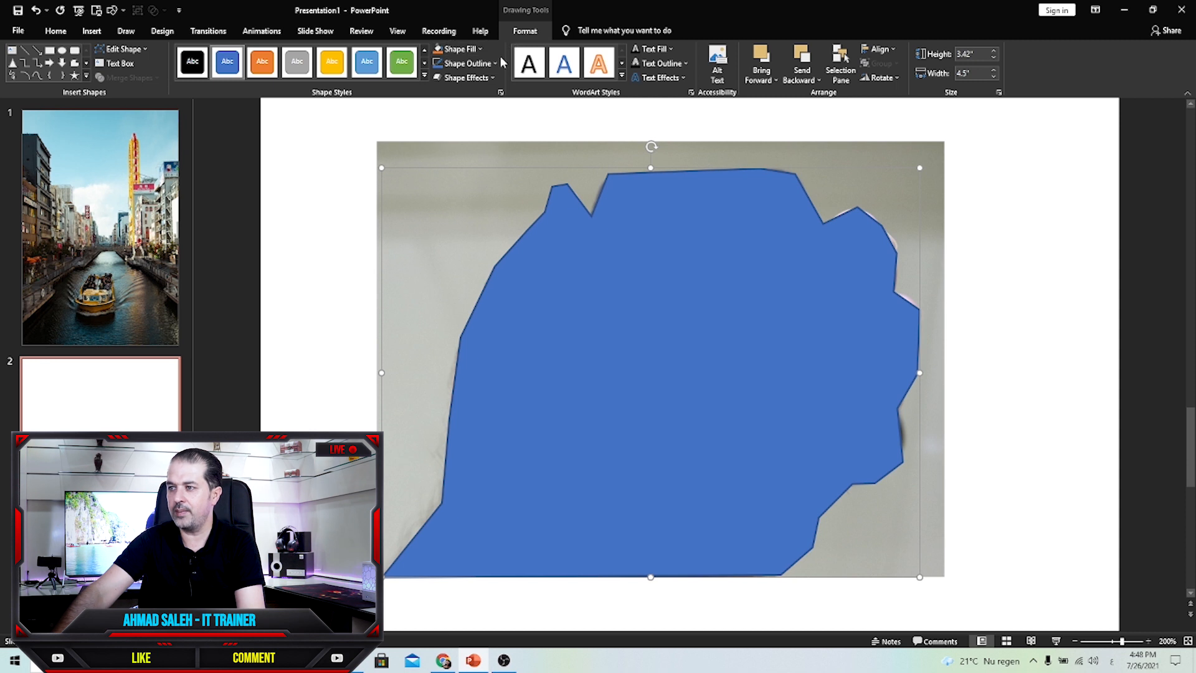
Remove the freeform shape's fill and set its outline colour to red.
{"action": "left_click", "coordinate": [461, 48]}
{"action": "left_click", "coordinate": [457, 159]}
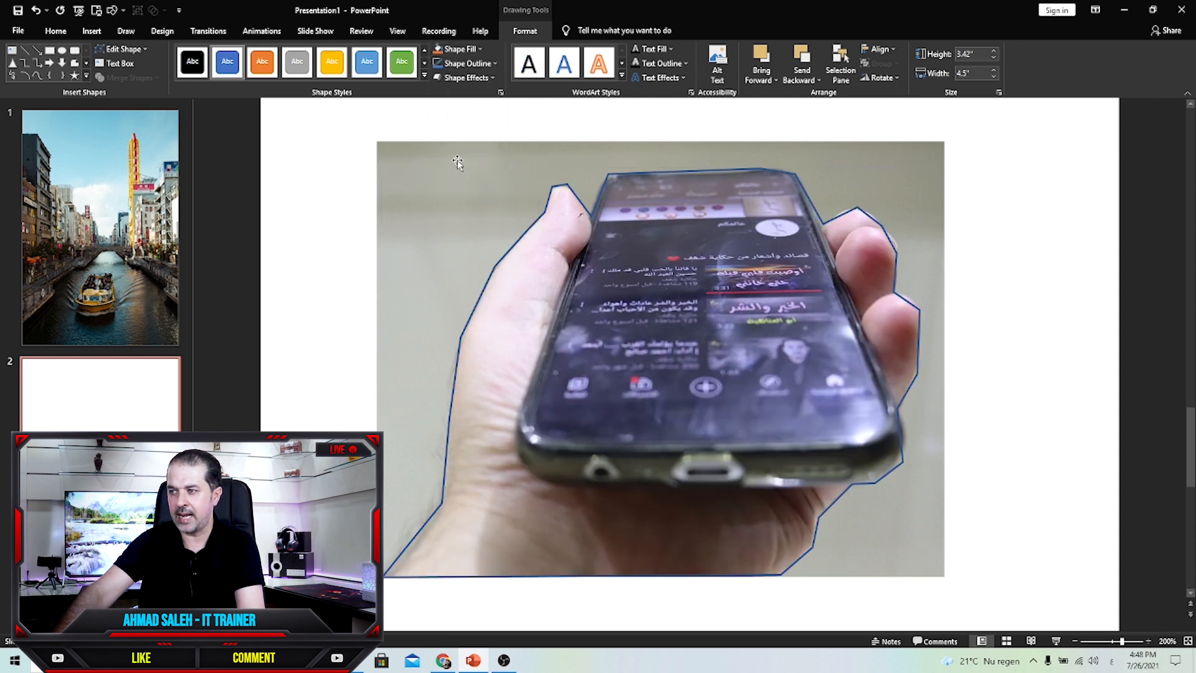
{"action": "left_click", "coordinate": [483, 63]}
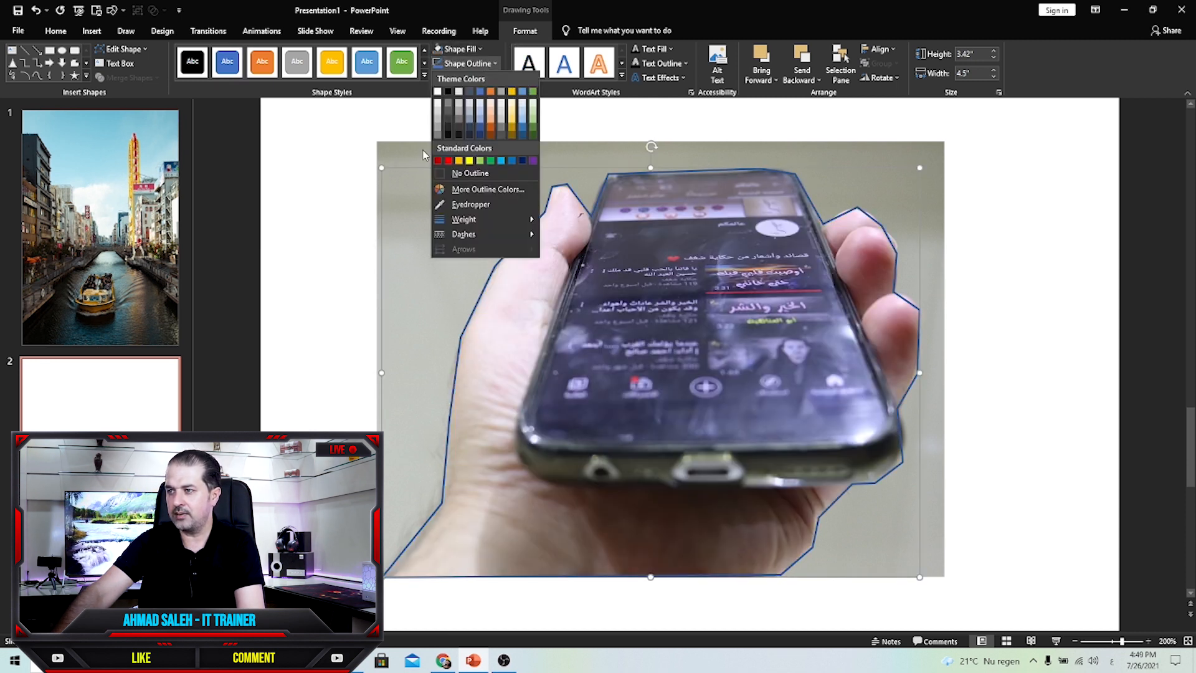
{"action": "left_click", "coordinate": [448, 160]}
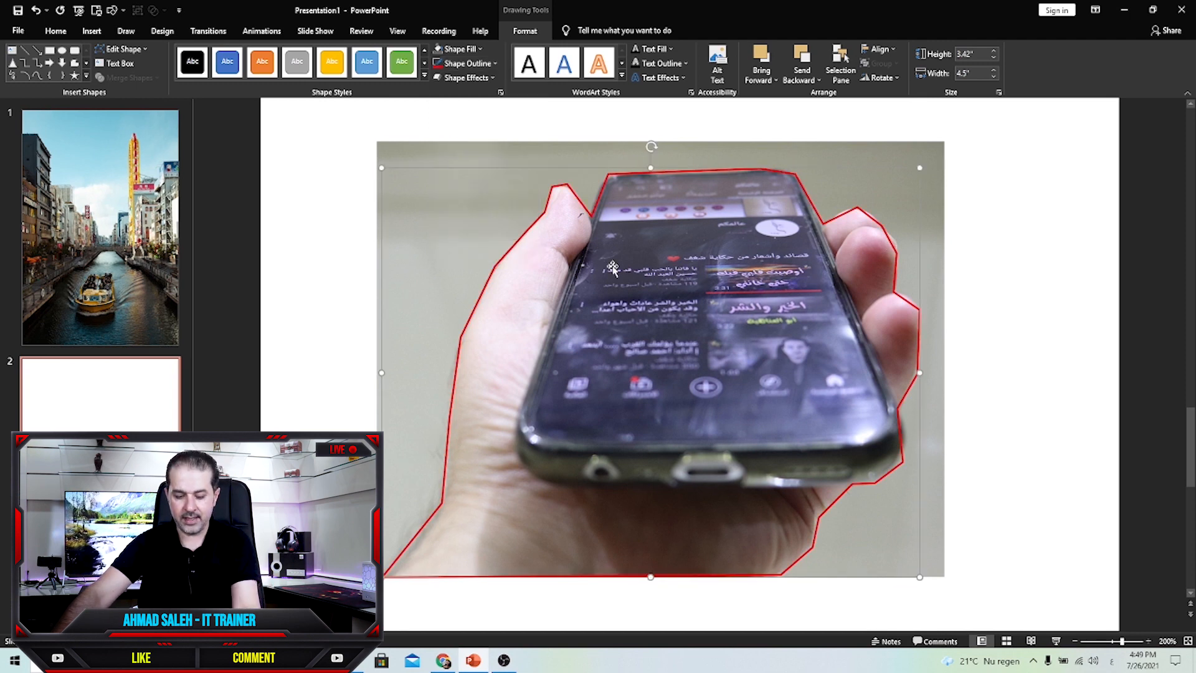
Start editing the points of the red freeform outline around the hand and phone.
{"action": "scroll", "coordinate": [716, 299], "scroll_direction": "up", "scroll_amount": 10}
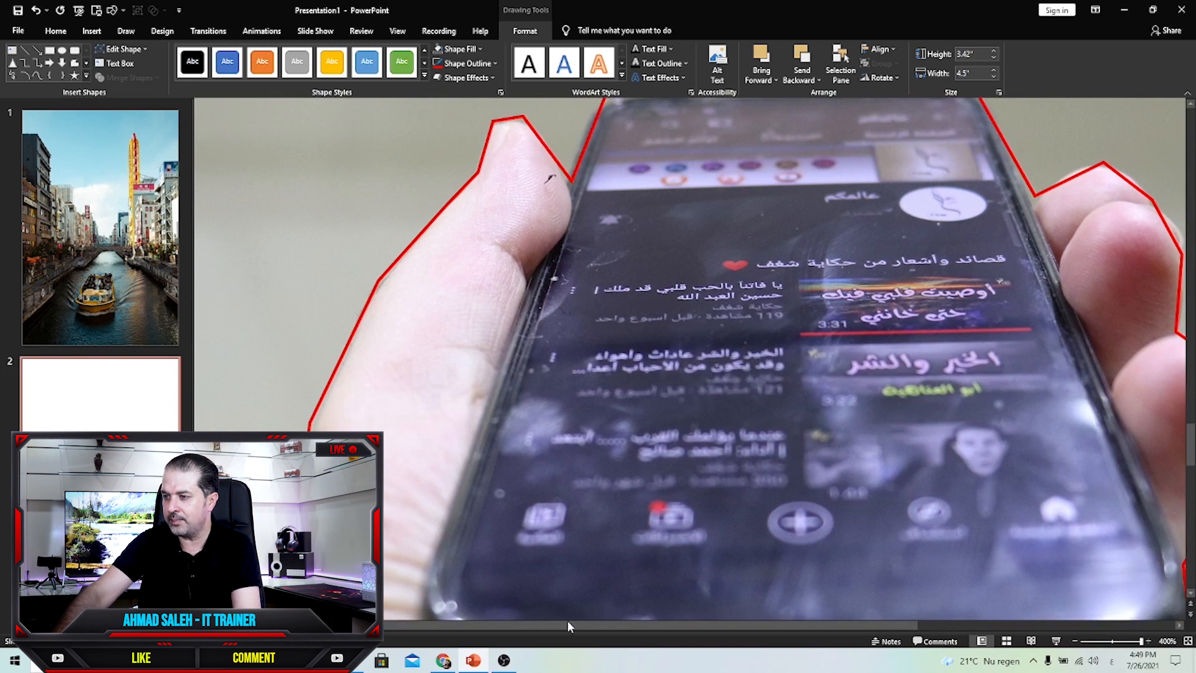
{"action": "left_click_drag", "start_coordinate": [567, 619], "coordinate": [770, 619]}
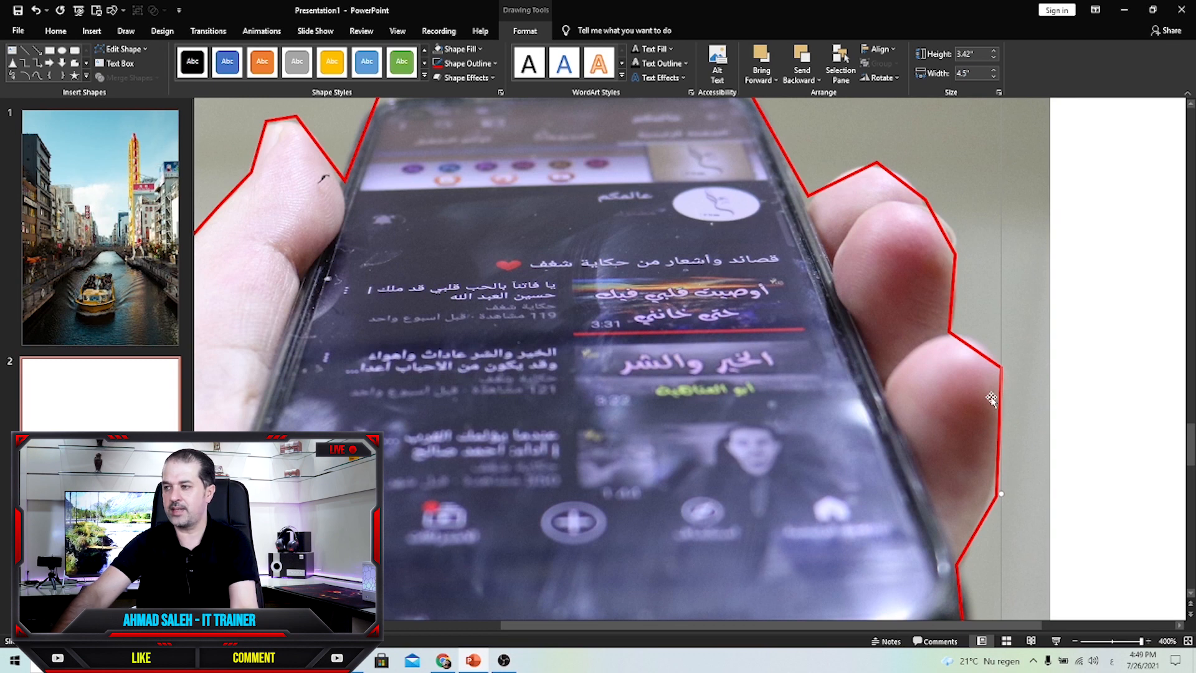
{"action": "right_click", "coordinate": [927, 200]}
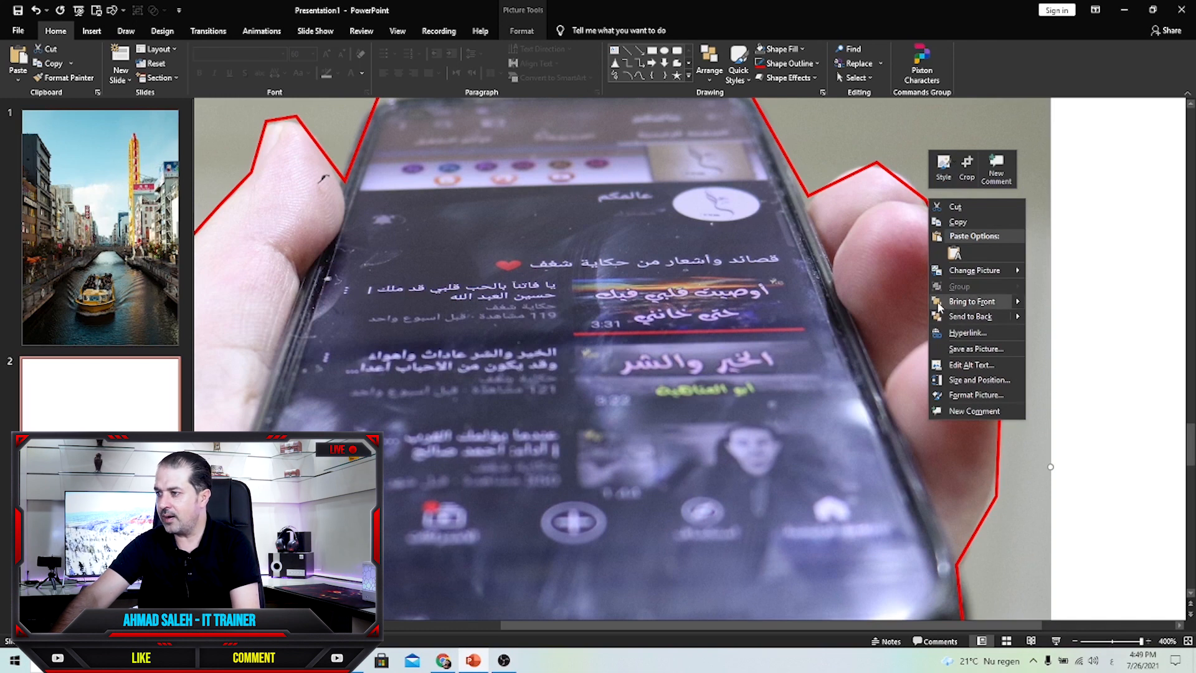
{"action": "left_click", "coordinate": [900, 180]}
{"action": "right_click", "coordinate": [898, 181]}
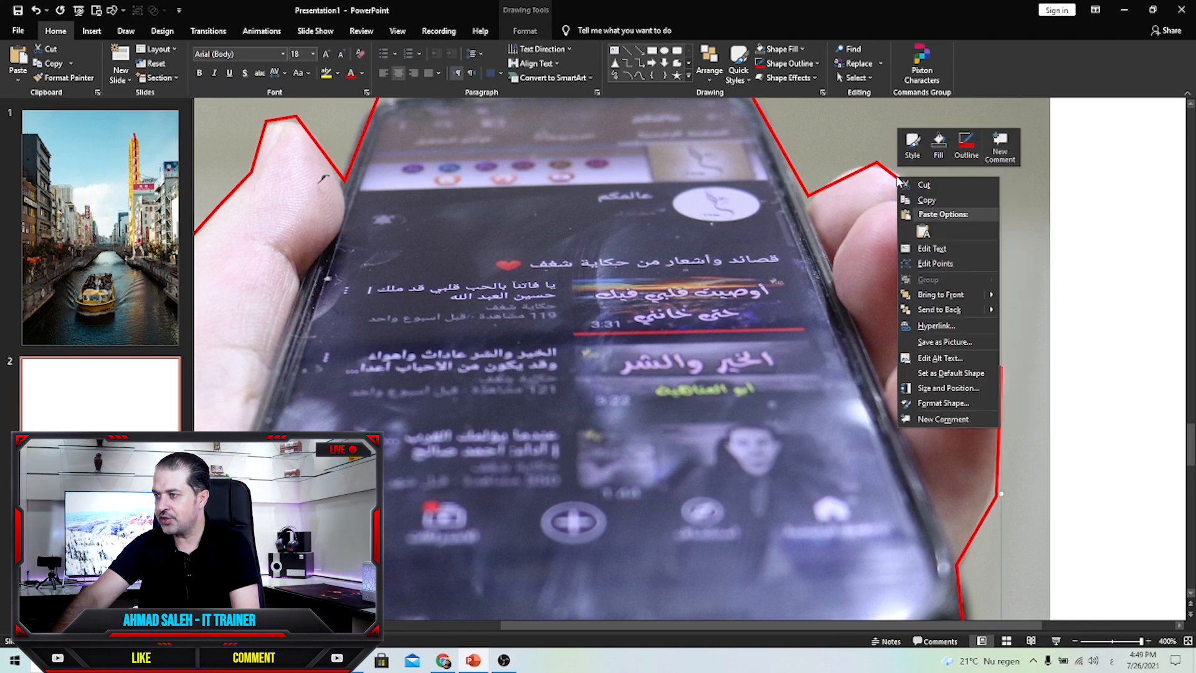
{"action": "left_click", "coordinate": [918, 265]}
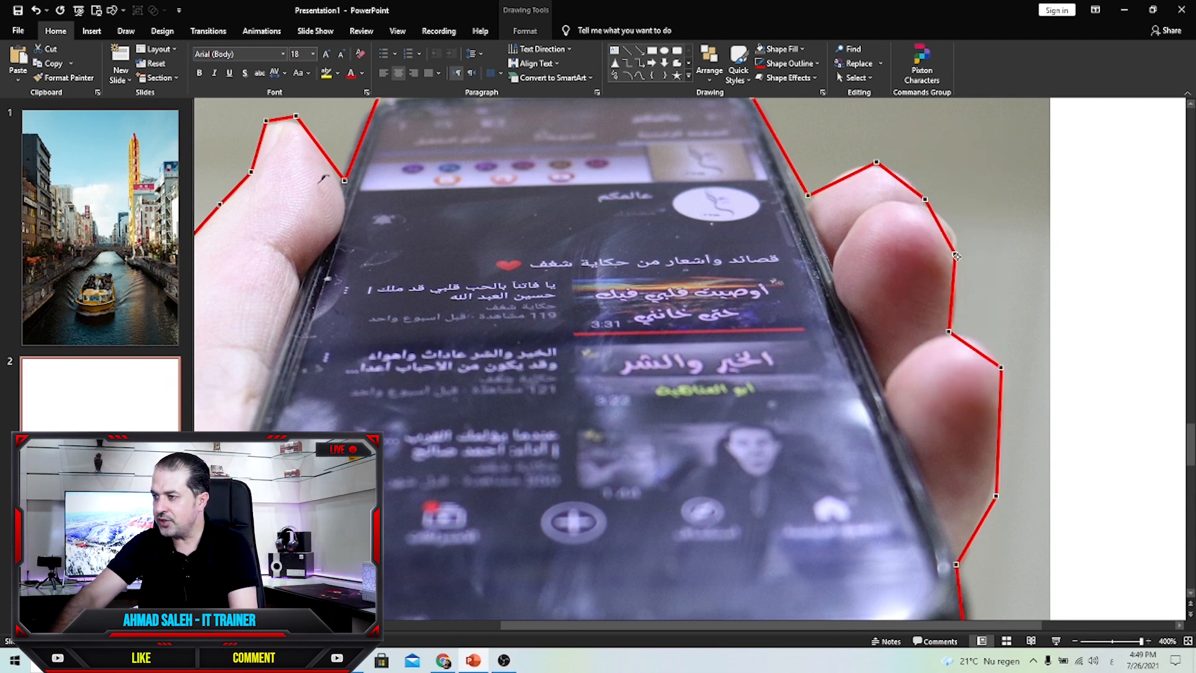
Curve the outline around the two upper fingertips beside the phone and adjust the point where it meets the phone's edge.
{"action": "left_click_drag", "start_coordinate": [945, 236], "coordinate": [848, 168]}
{"action": "left_click", "coordinate": [876, 162]}
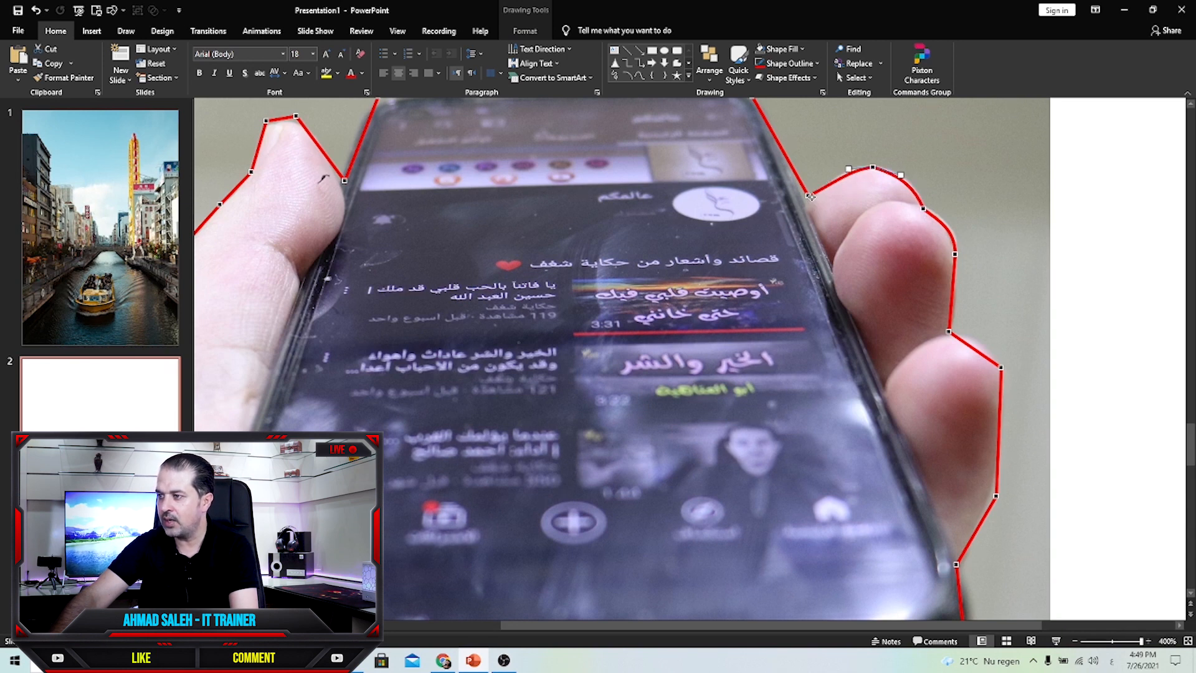
{"action": "scroll", "coordinate": [810, 258], "scroll_direction": "up", "scroll_amount": 3}
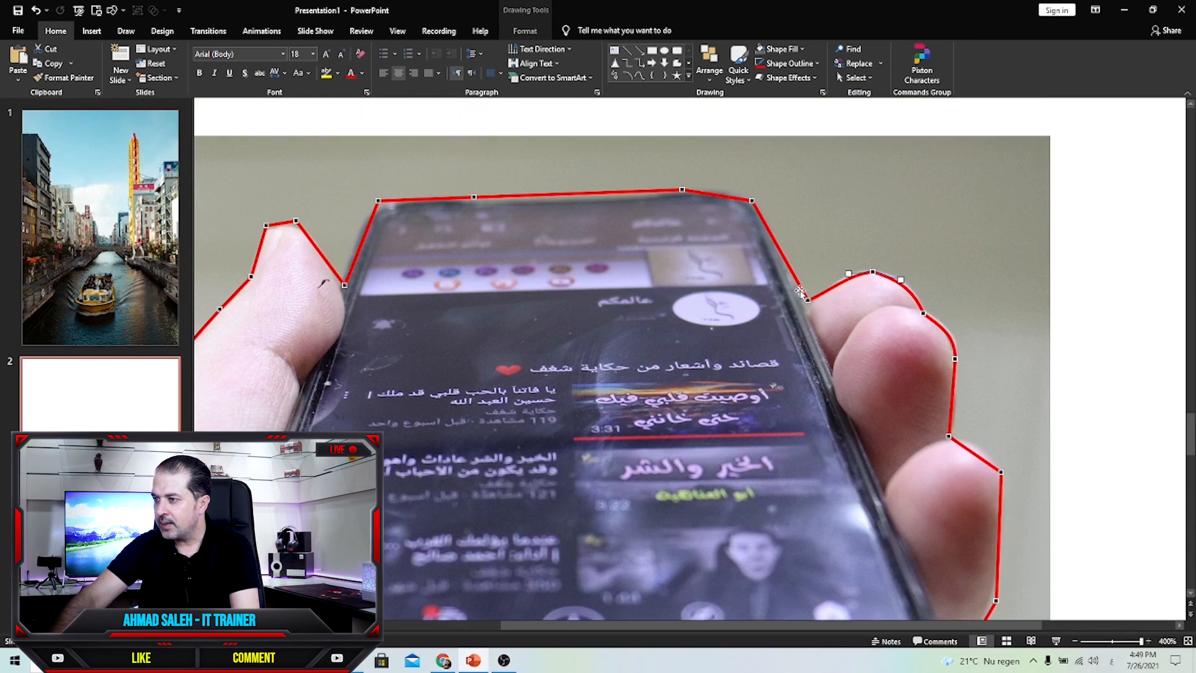
{"action": "left_click_drag", "start_coordinate": [808, 300], "coordinate": [832, 284]}
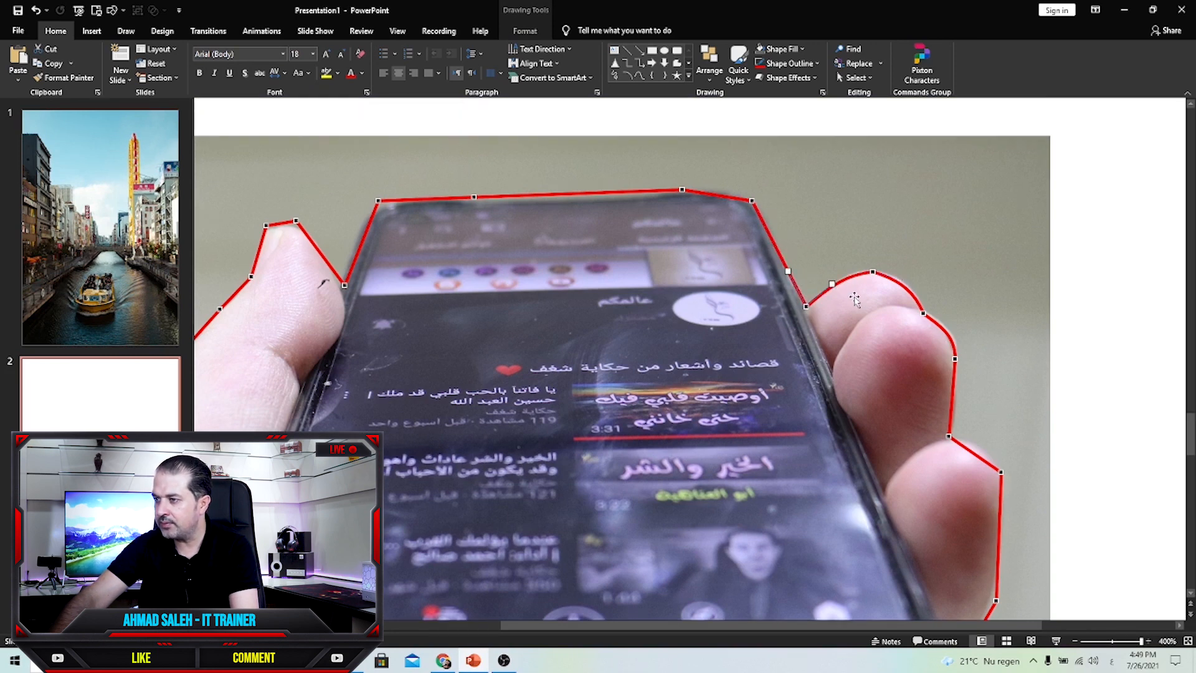
Adjust the outline points along the phone's far edge and curve the outline to fit its two far corners.
{"action": "left_click", "coordinate": [750, 200]}
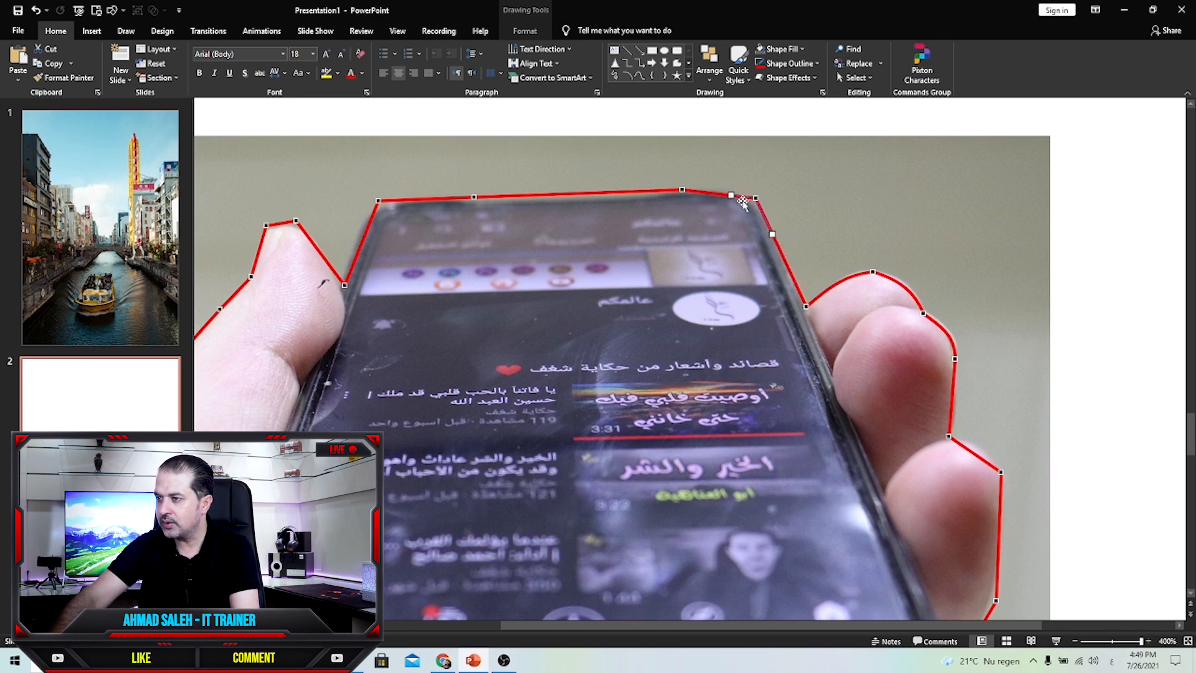
{"action": "left_click_drag", "start_coordinate": [730, 195], "coordinate": [681, 193]}
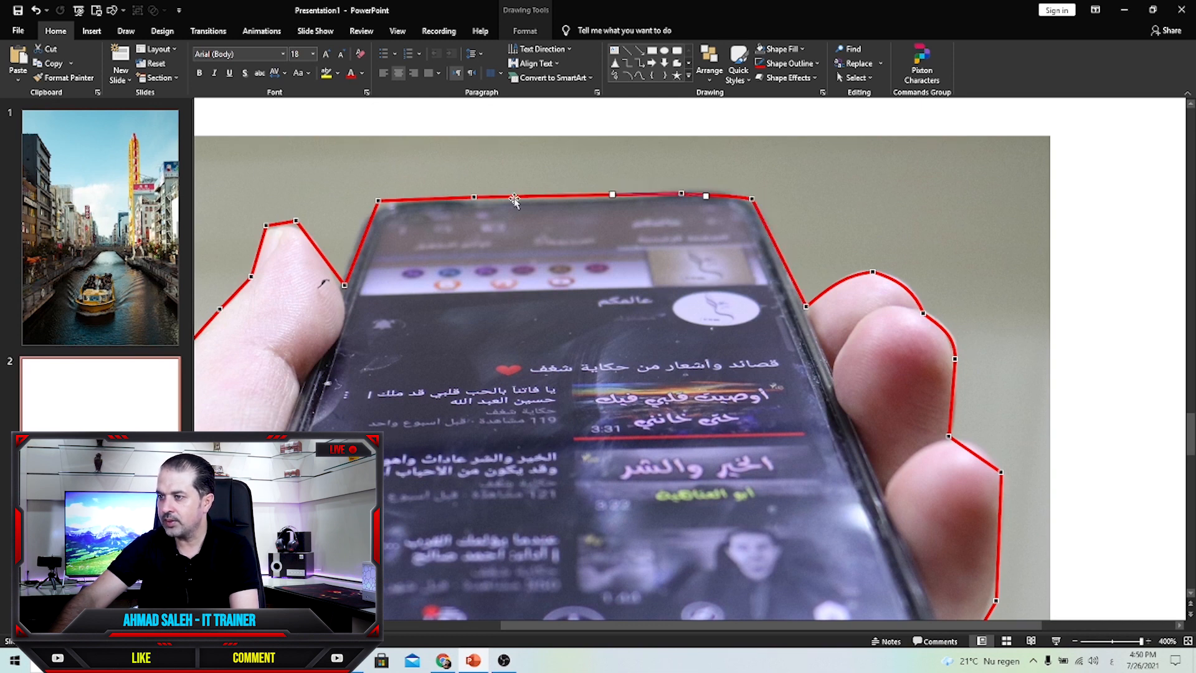
{"action": "left_click_drag", "start_coordinate": [473, 198], "coordinate": [481, 202]}
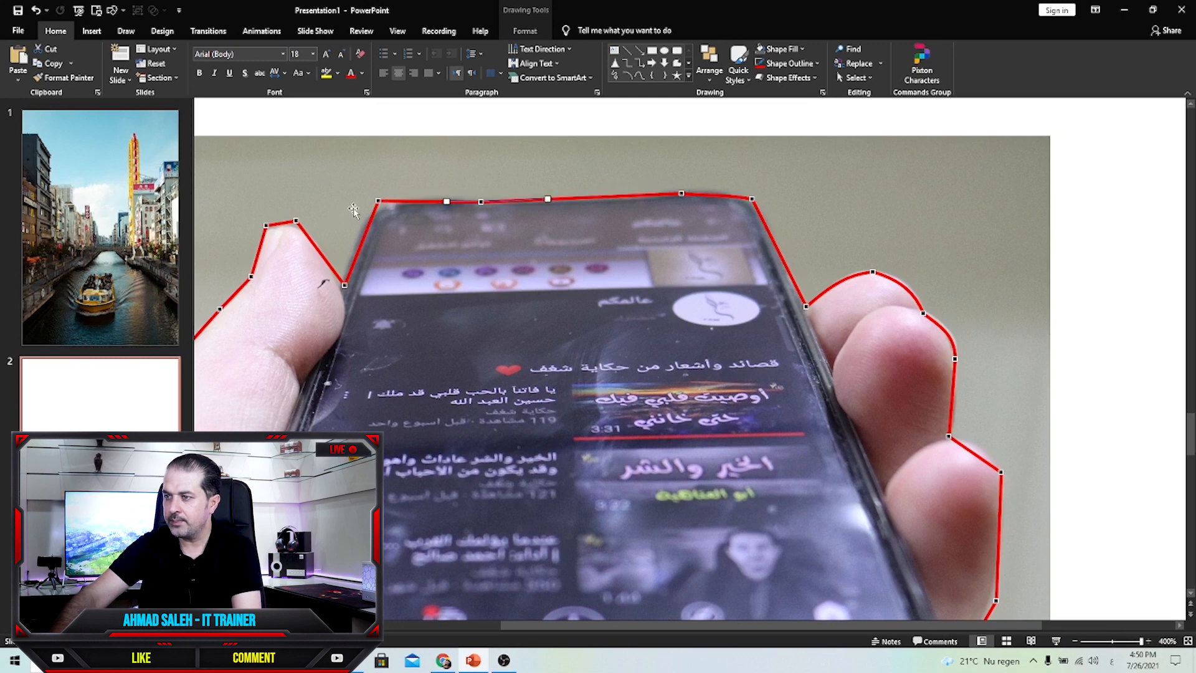
{"action": "left_click", "coordinate": [379, 202]}
{"action": "mouse_move", "coordinate": [376, 205]}
{"action": "left_mouse_down"}
{"action": "mouse_move", "coordinate": [369, 212]}
{"action": "mouse_move", "coordinate": [428, 196]}
{"action": "mouse_move", "coordinate": [373, 213]}
{"action": "left_mouse_up"}
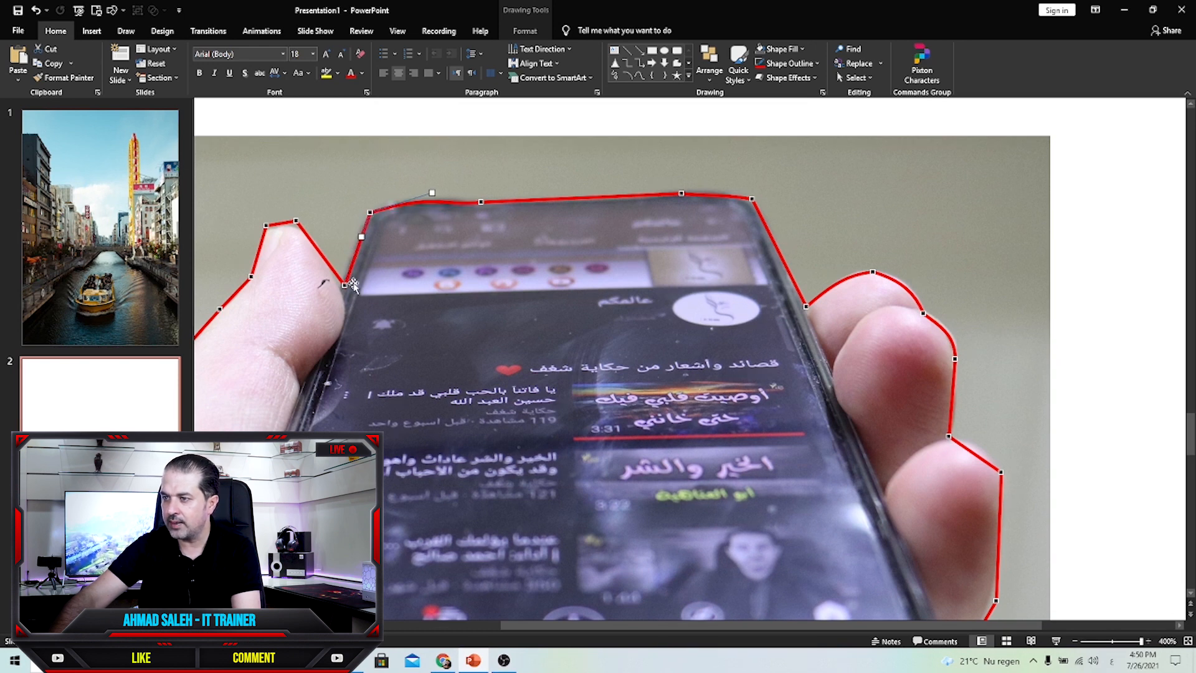
Move and curve the outline points around the thumb tip to follow its rounded shape.
{"action": "left_click_drag", "start_coordinate": [344, 285], "coordinate": [341, 285]}
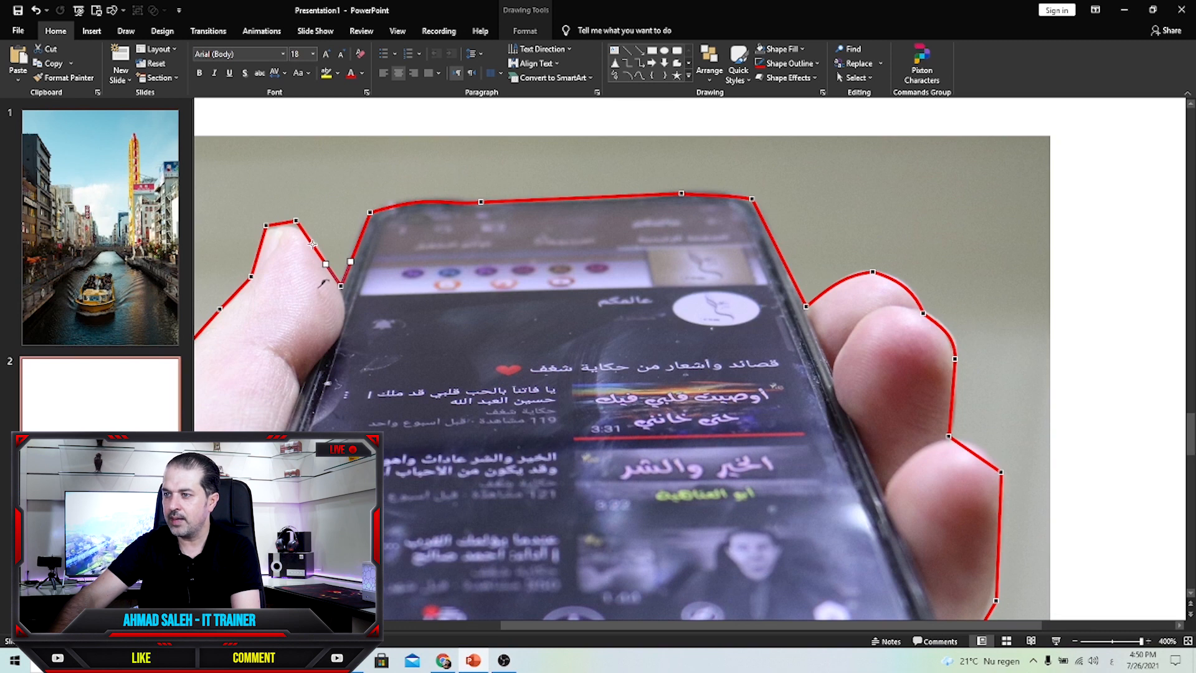
{"action": "left_click_drag", "start_coordinate": [298, 221], "coordinate": [318, 243]}
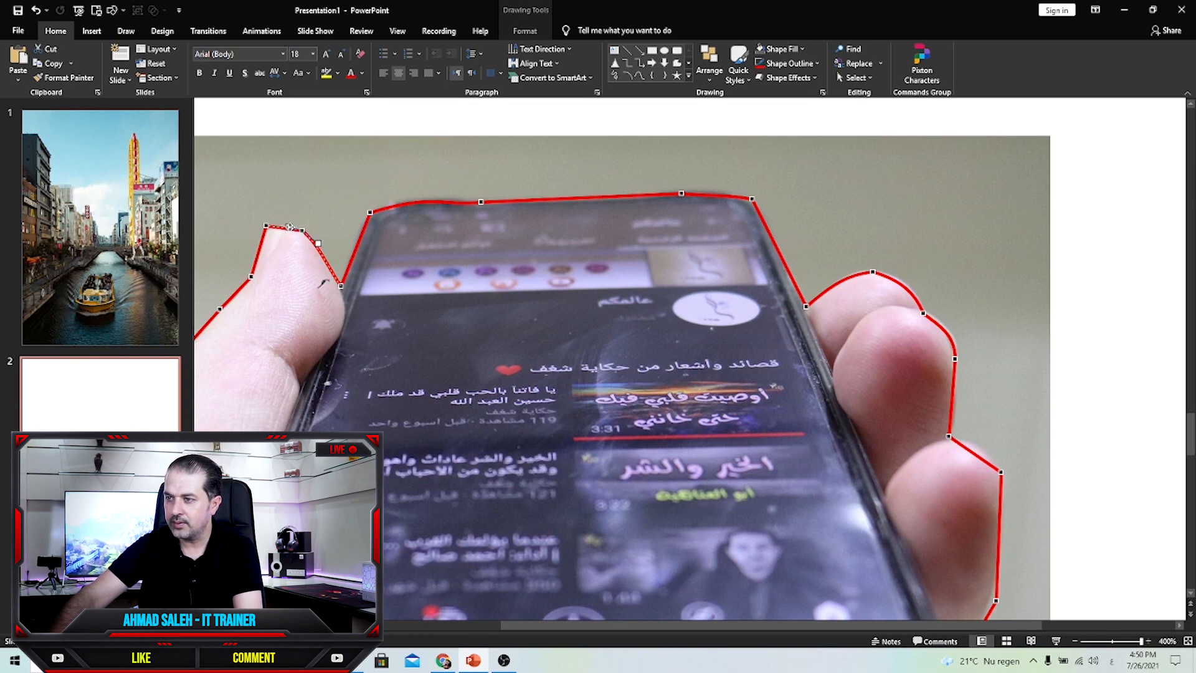
{"action": "mouse_move", "coordinate": [288, 225]}
{"action": "left_mouse_down"}
{"action": "mouse_move", "coordinate": [267, 232]}
{"action": "mouse_move", "coordinate": [279, 233]}
{"action": "left_mouse_up"}
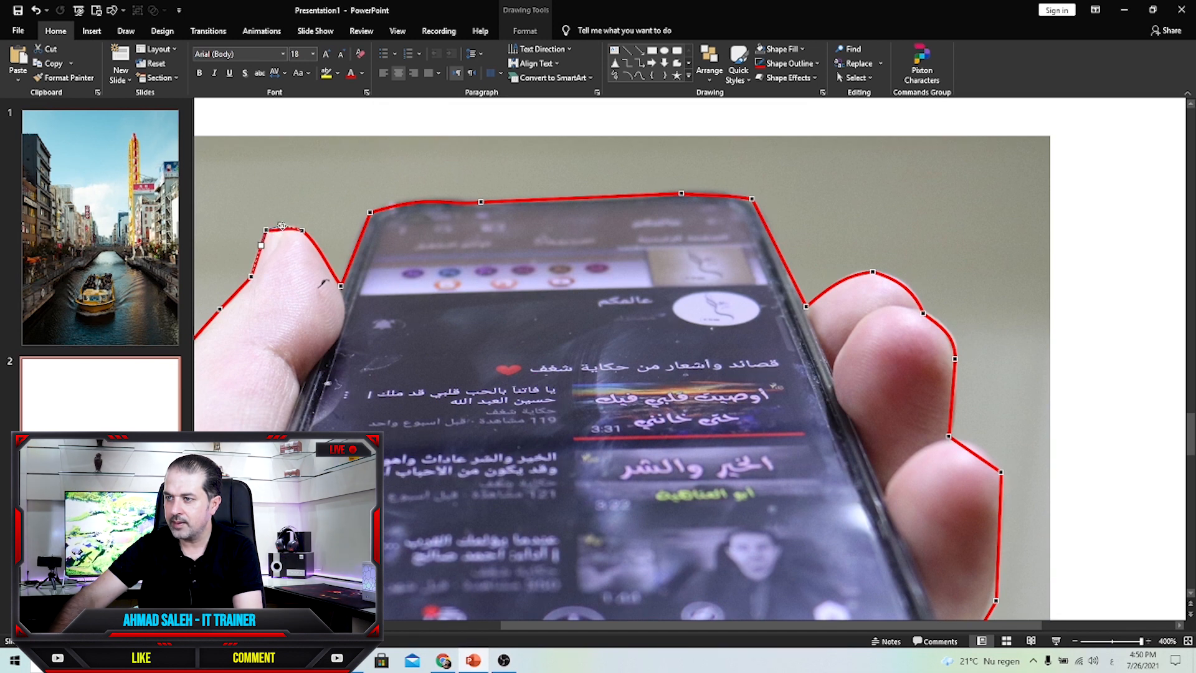
Reshape the outline along the outer edge of the hand below the thumb, moving points inward and curving the segments.
{"action": "left_click_drag", "start_coordinate": [553, 626], "coordinate": [436, 625]}
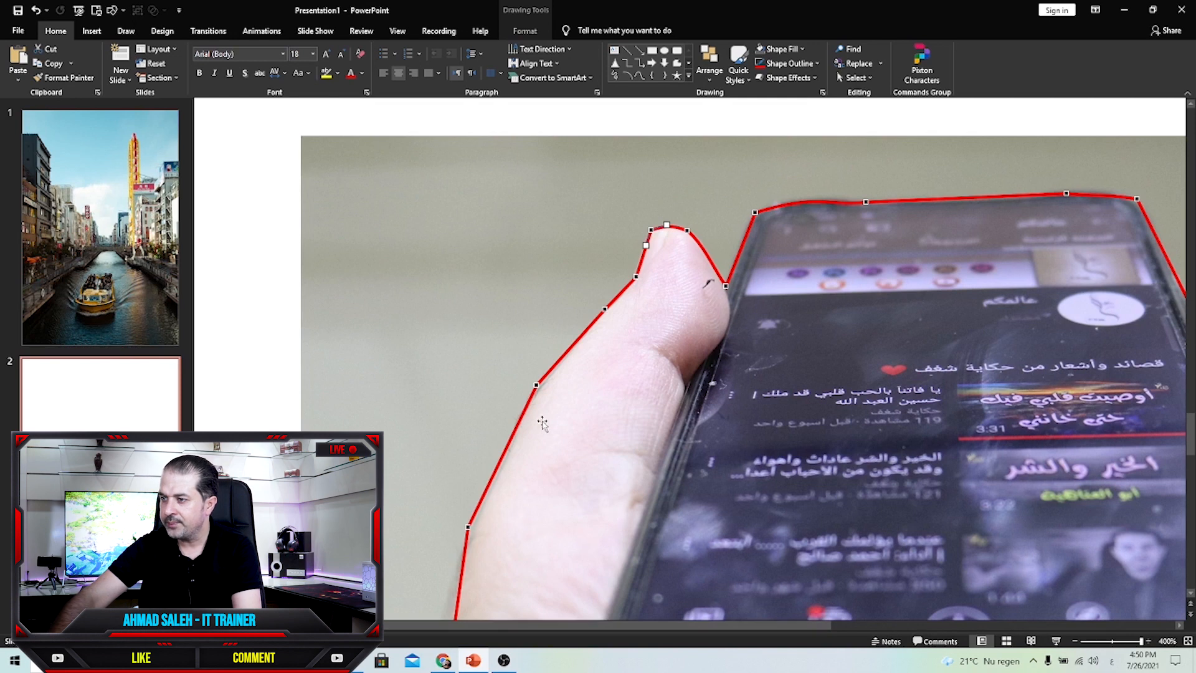
{"action": "left_click_drag", "start_coordinate": [535, 384], "coordinate": [517, 435]}
{"action": "scroll", "coordinate": [505, 504], "scroll_direction": "down", "scroll_amount": 2}
{"action": "scroll", "coordinate": [505, 504], "scroll_direction": "down", "scroll_amount": 5}
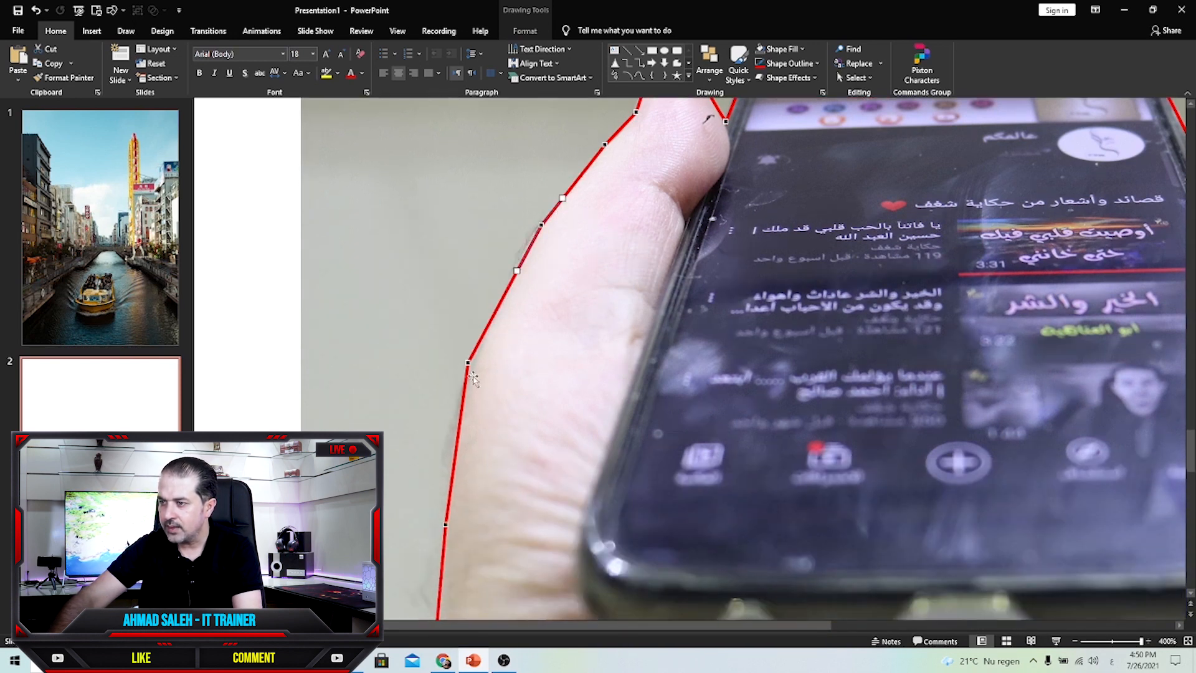
{"action": "left_click_drag", "start_coordinate": [468, 361], "coordinate": [465, 419]}
{"action": "scroll", "coordinate": [498, 399], "scroll_direction": "down", "scroll_amount": 4}
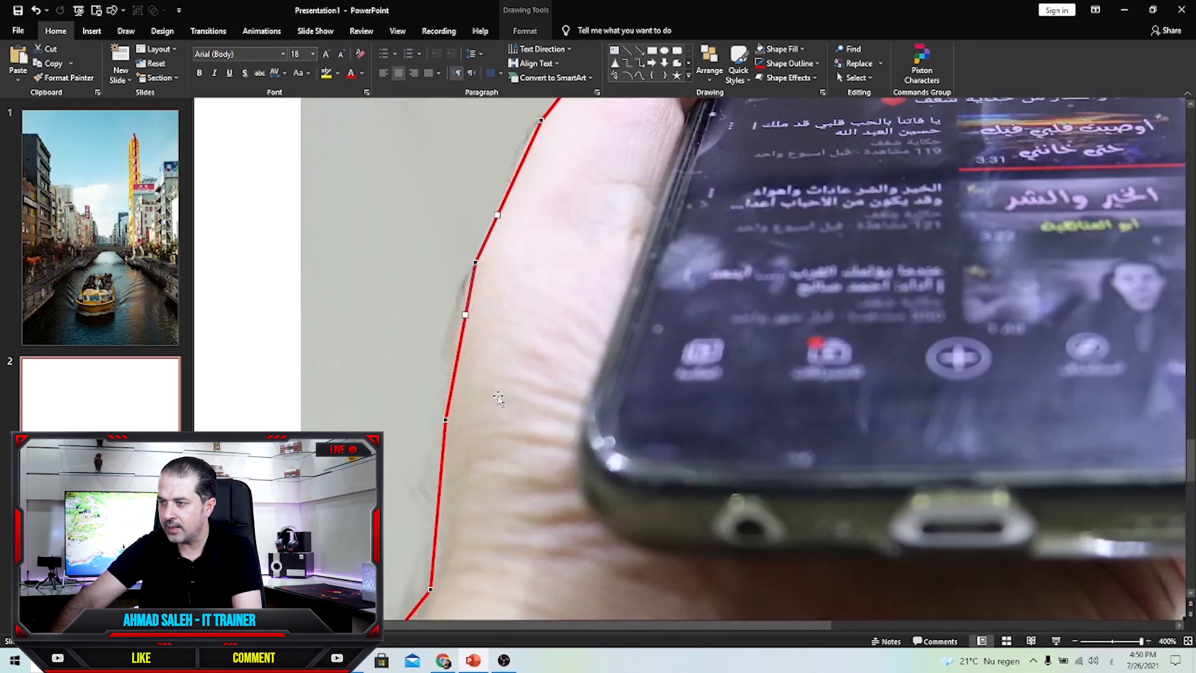
{"action": "left_click_drag", "start_coordinate": [464, 314], "coordinate": [457, 316]}
{"action": "left_click", "coordinate": [446, 419]}
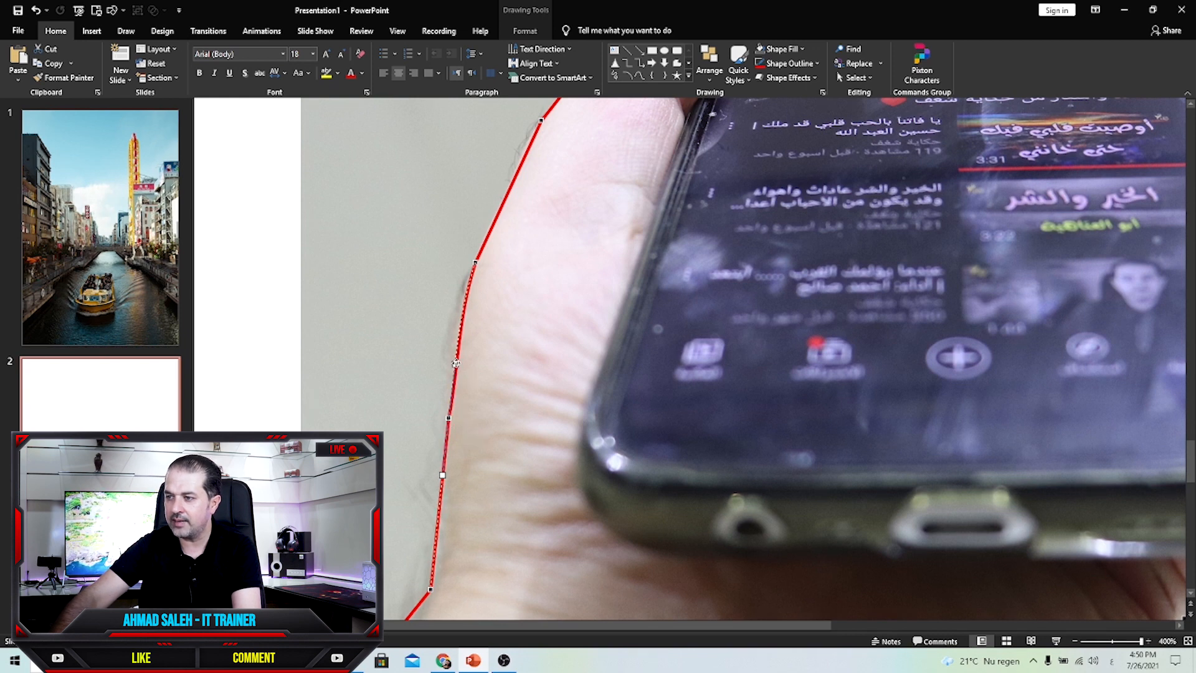
Move the outline point at the wrist bend onto the skin edge and curve the segment running down the wrist.
{"action": "scroll", "coordinate": [455, 363], "scroll_direction": "down", "scroll_amount": 3}
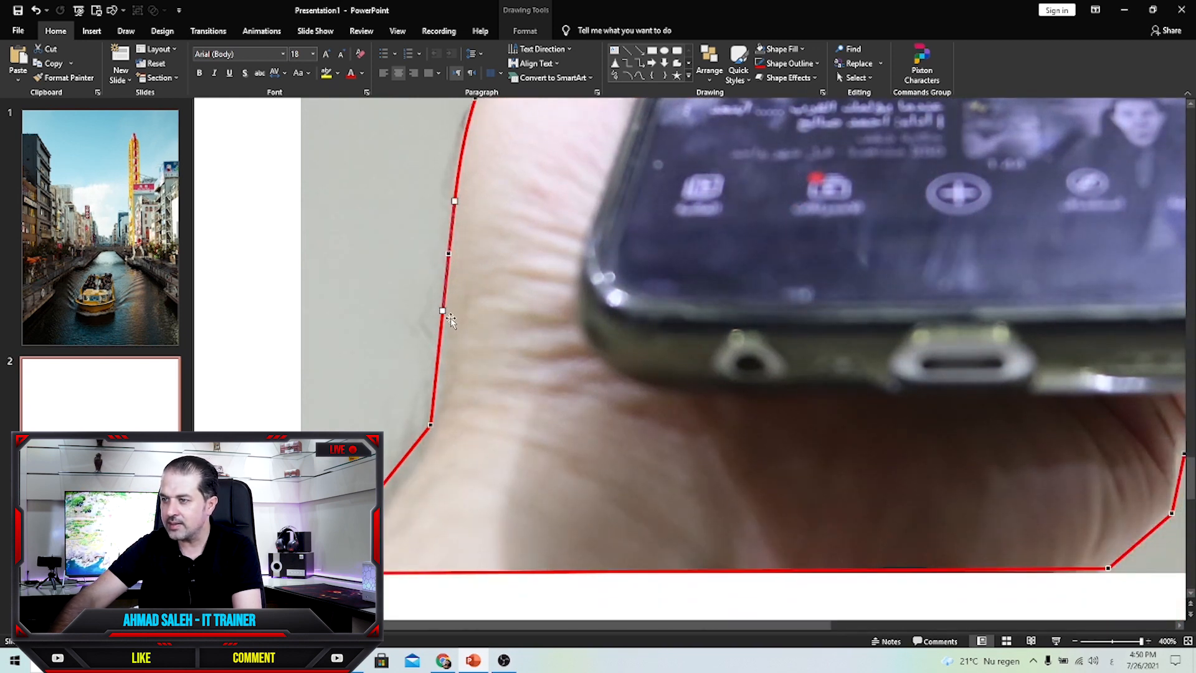
{"action": "left_click_drag", "start_coordinate": [431, 426], "coordinate": [441, 414]}
{"action": "scroll", "coordinate": [401, 465], "scroll_direction": "down", "scroll_amount": 2}
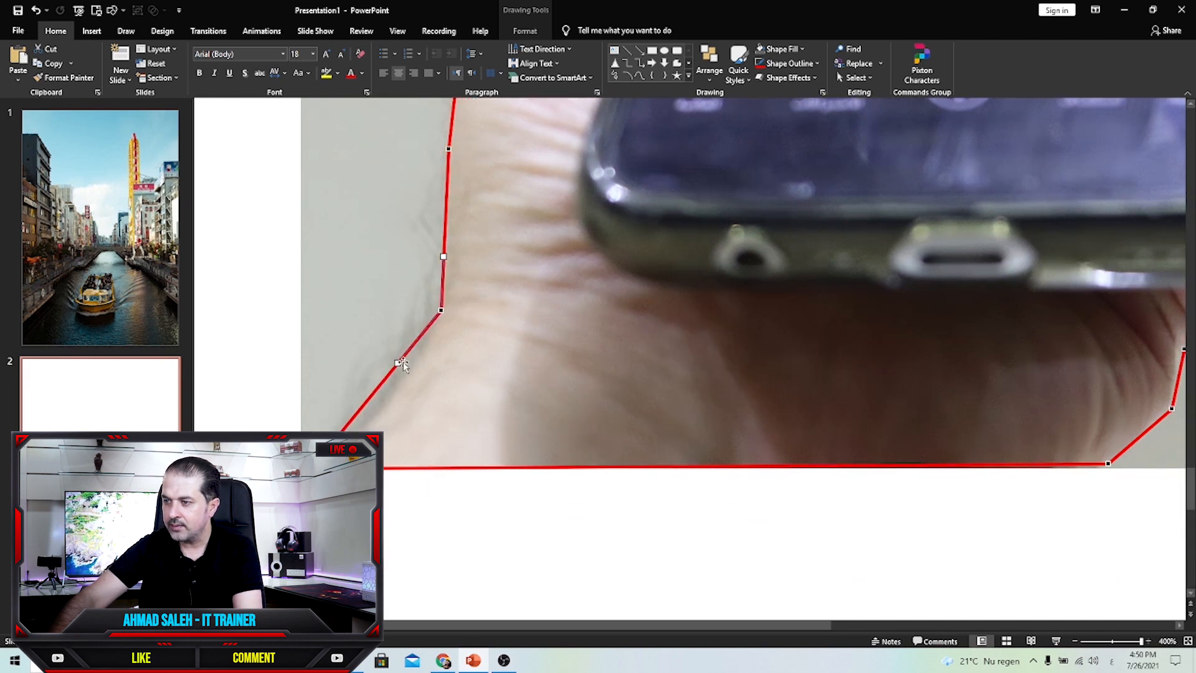
{"action": "left_click_drag", "start_coordinate": [397, 363], "coordinate": [368, 416]}
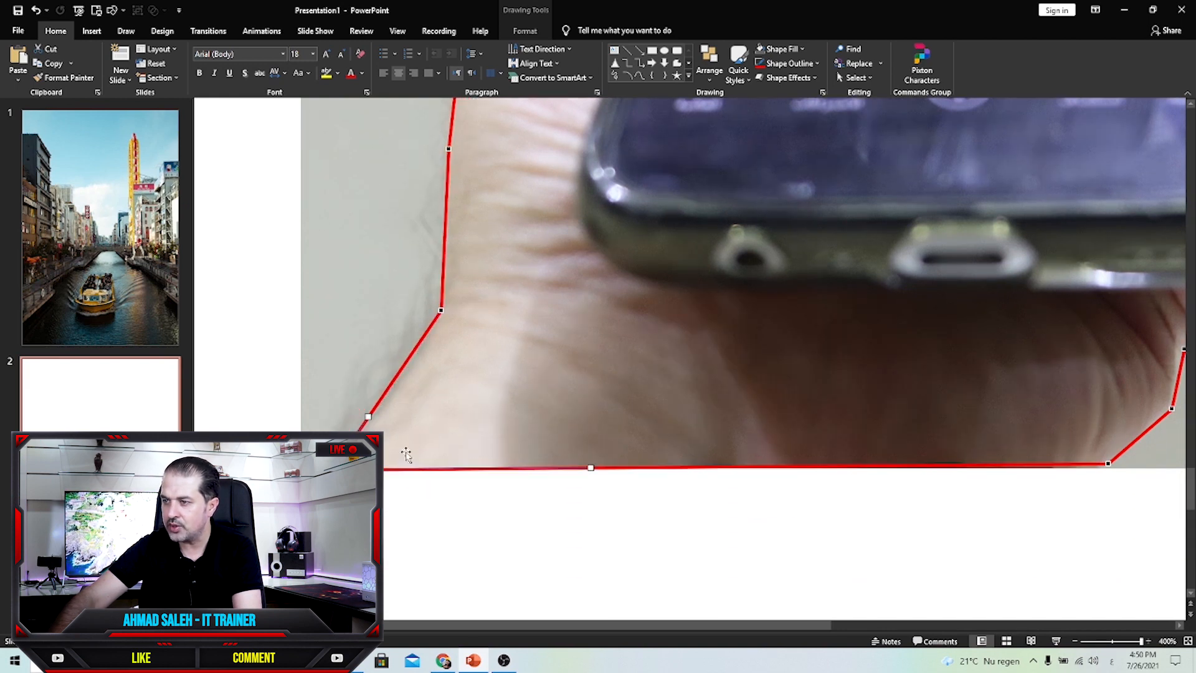
Move the outline points on the palm edge beneath the phone's charging-port side inward to fit the hand.
{"action": "scroll", "coordinate": [529, 451], "scroll_direction": "down", "scroll_amount": 1}
{"action": "left_click_drag", "start_coordinate": [449, 629], "coordinate": [799, 622]}
{"action": "left_click_drag", "start_coordinate": [617, 364], "coordinate": [614, 359]}
{"action": "left_click", "coordinate": [631, 305]}
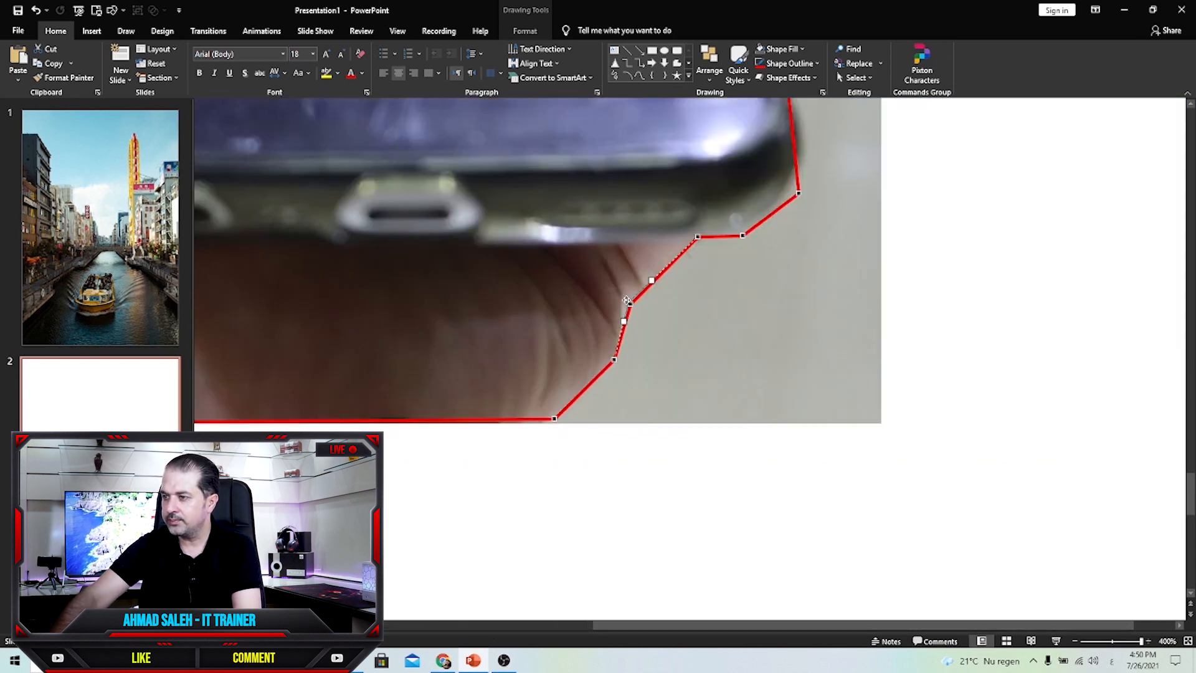
Curve the outline around the phone's near corner beside the fingers, moving its corner points onto the phone edge.
{"action": "scroll", "coordinate": [746, 342], "scroll_direction": "up", "scroll_amount": 5}
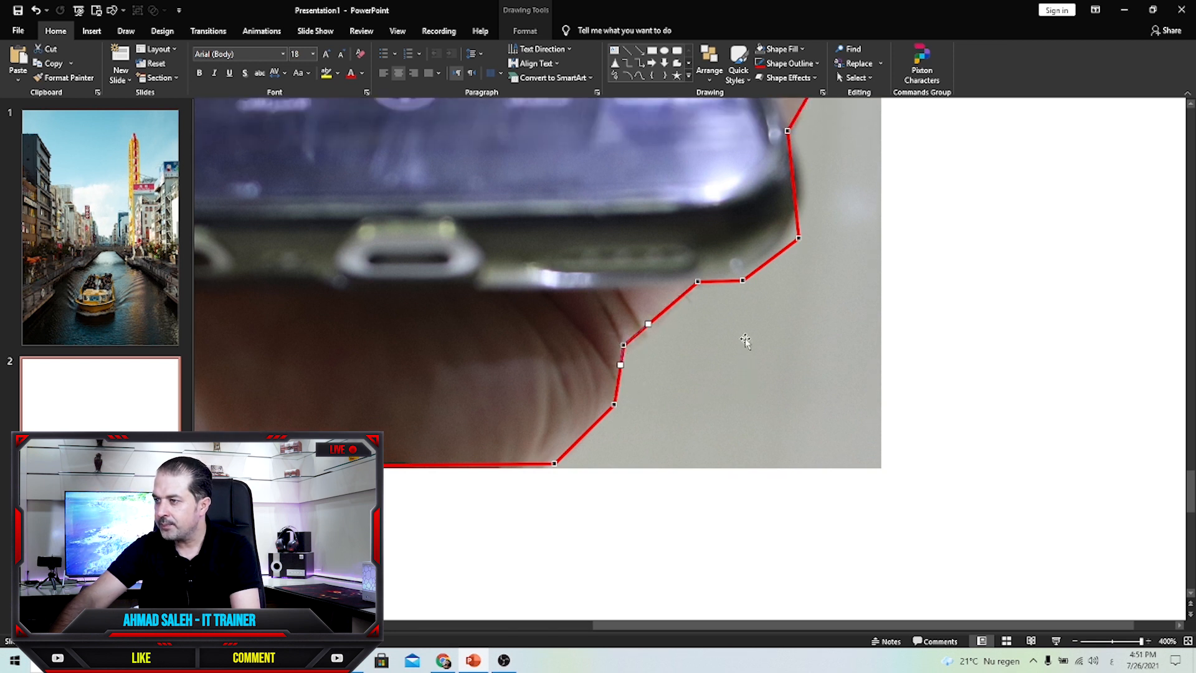
{"action": "left_click", "coordinate": [801, 373]}
{"action": "left_click_drag", "start_coordinate": [804, 336], "coordinate": [798, 296]}
{"action": "left_click", "coordinate": [788, 266]}
{"action": "left_click", "coordinate": [800, 372]}
{"action": "left_click_drag", "start_coordinate": [804, 318], "coordinate": [810, 319]}
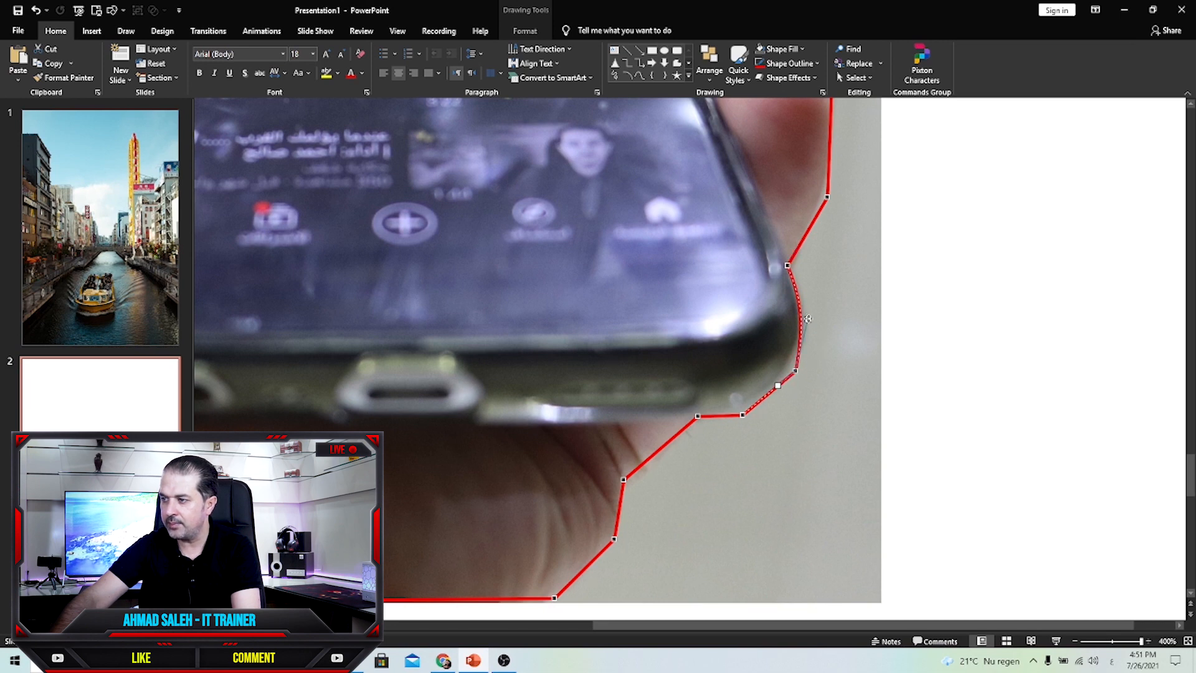
Curve the outline around the lowest fingertip and adjust the point where it meets the finger above.
{"action": "scroll", "coordinate": [761, 391], "scroll_direction": "up", "scroll_amount": 3}
{"action": "left_click", "coordinate": [827, 331]}
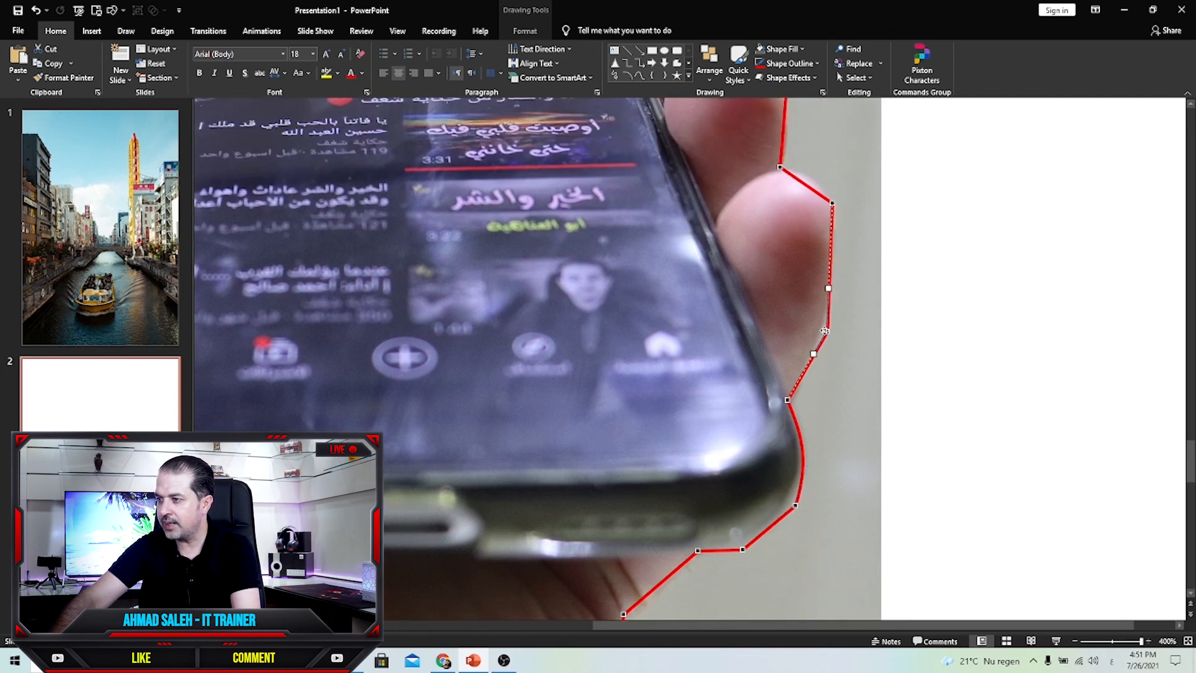
{"action": "left_click_drag", "start_coordinate": [827, 285], "coordinate": [834, 281]}
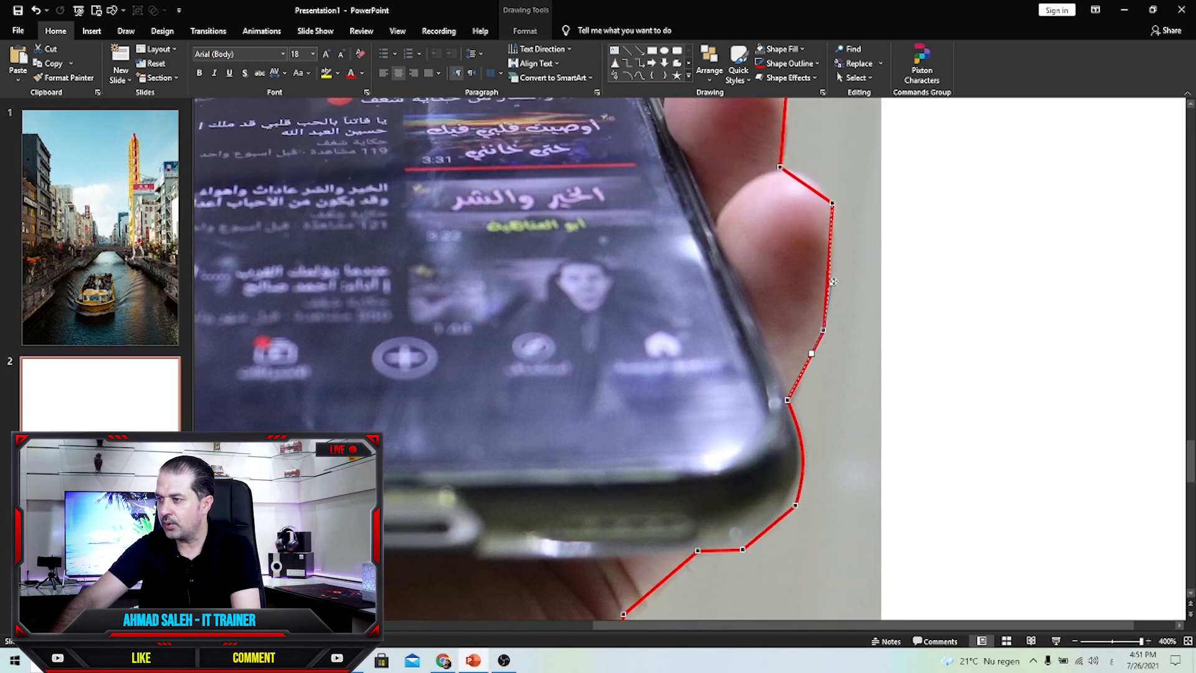
{"action": "left_click", "coordinate": [832, 203]}
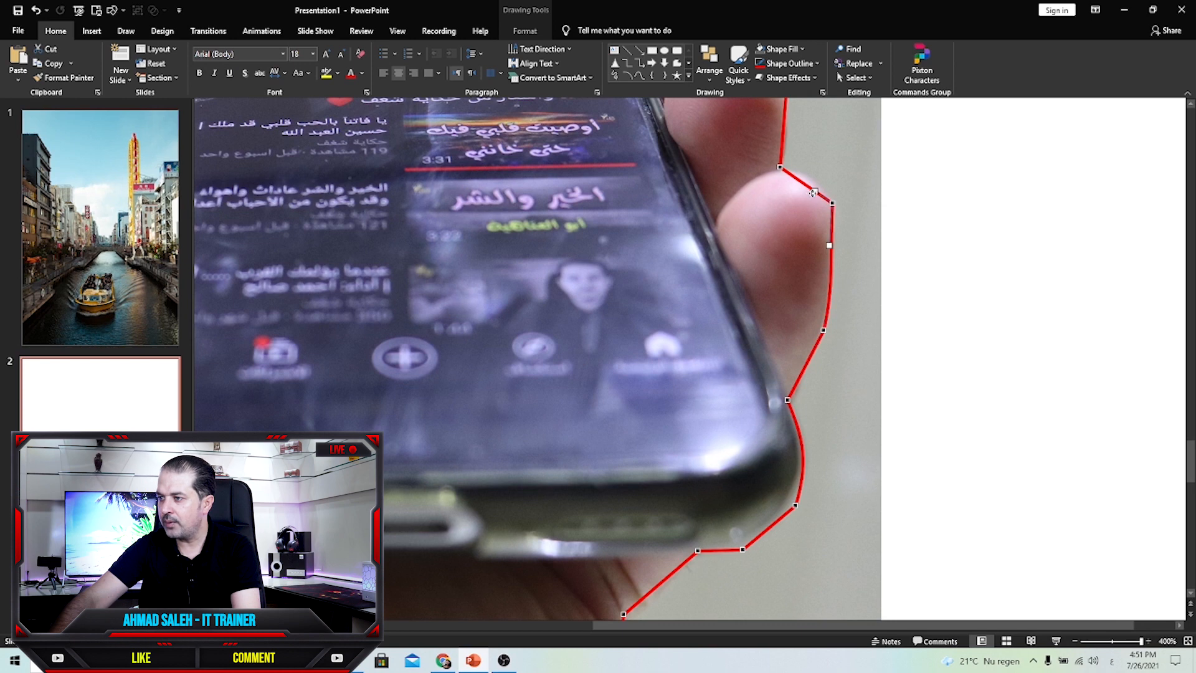
{"action": "left_click_drag", "start_coordinate": [814, 178], "coordinate": [814, 178]}
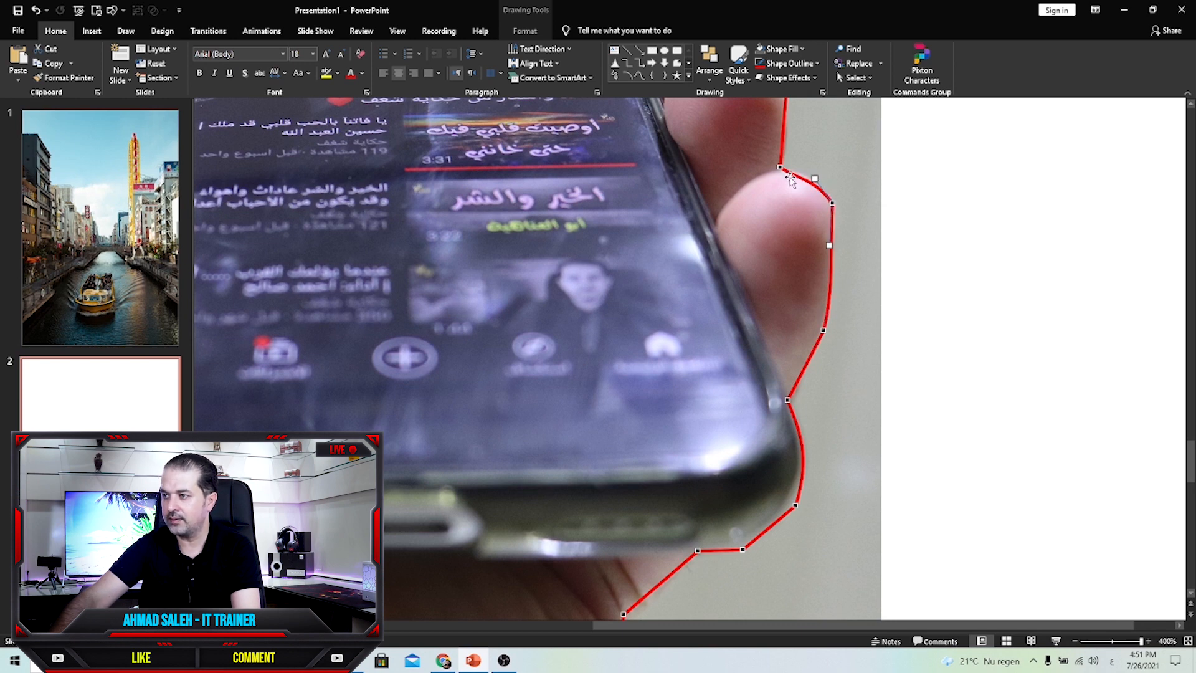
{"action": "left_click", "coordinate": [781, 166]}
{"action": "left_click", "coordinate": [800, 175]}
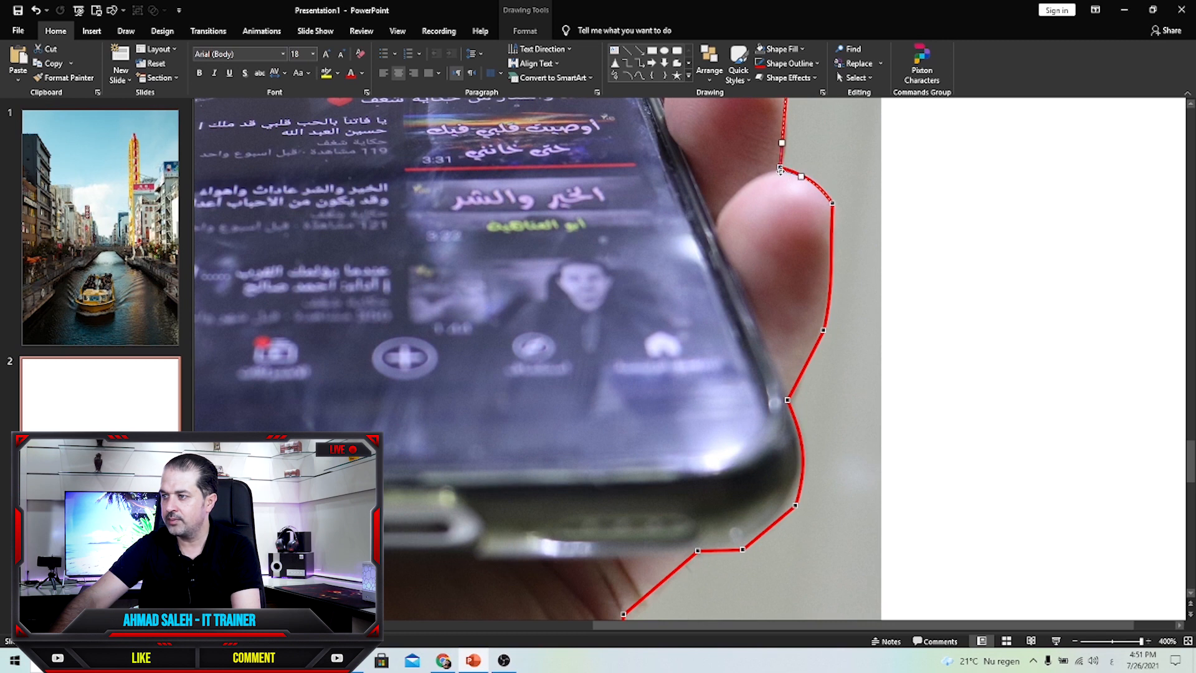
Finish editing the outline's points and select the phone photo beneath it.
{"action": "scroll", "coordinate": [781, 261], "scroll_direction": "up", "scroll_amount": 3}
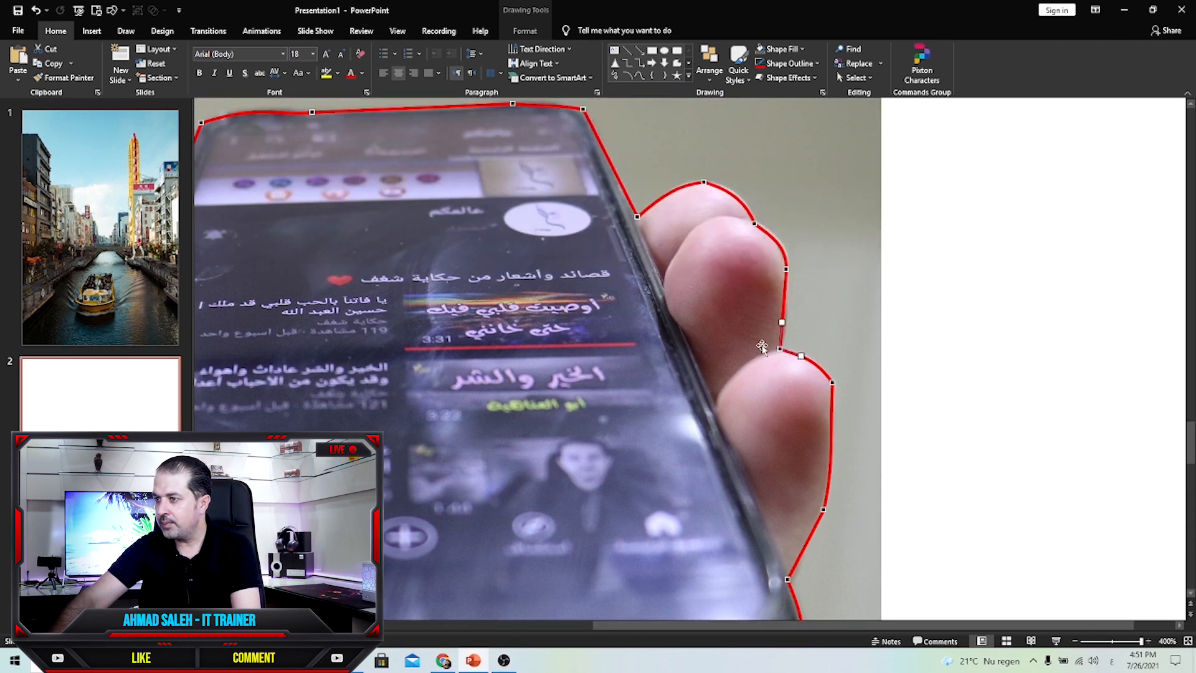
{"action": "scroll", "coordinate": [763, 346], "scroll_direction": "down", "scroll_amount": 1}
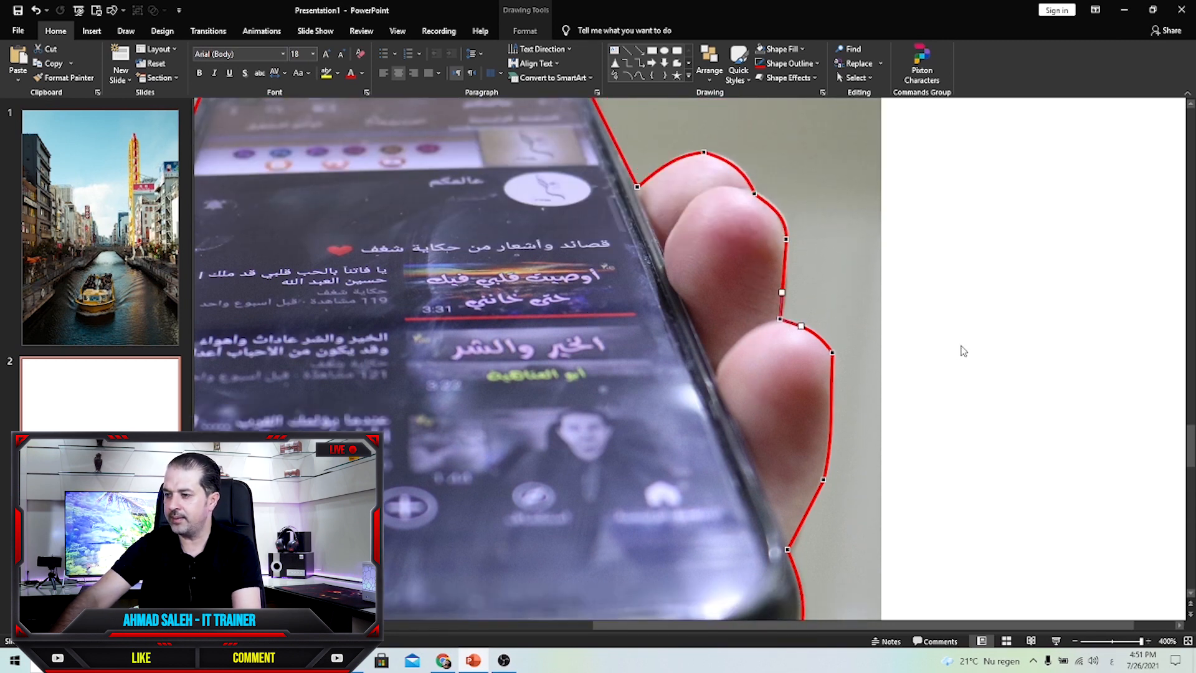
{"action": "scroll", "coordinate": [808, 443], "scroll_direction": "down", "scroll_amount": 5}
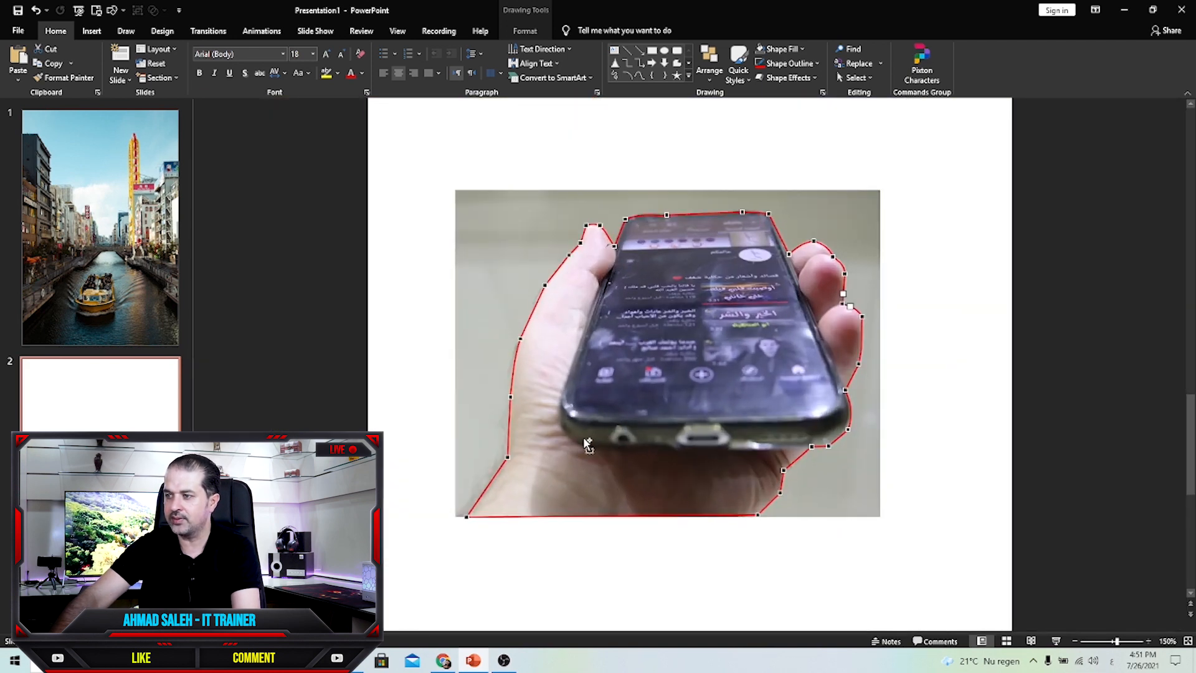
{"action": "left_click", "coordinate": [315, 353]}
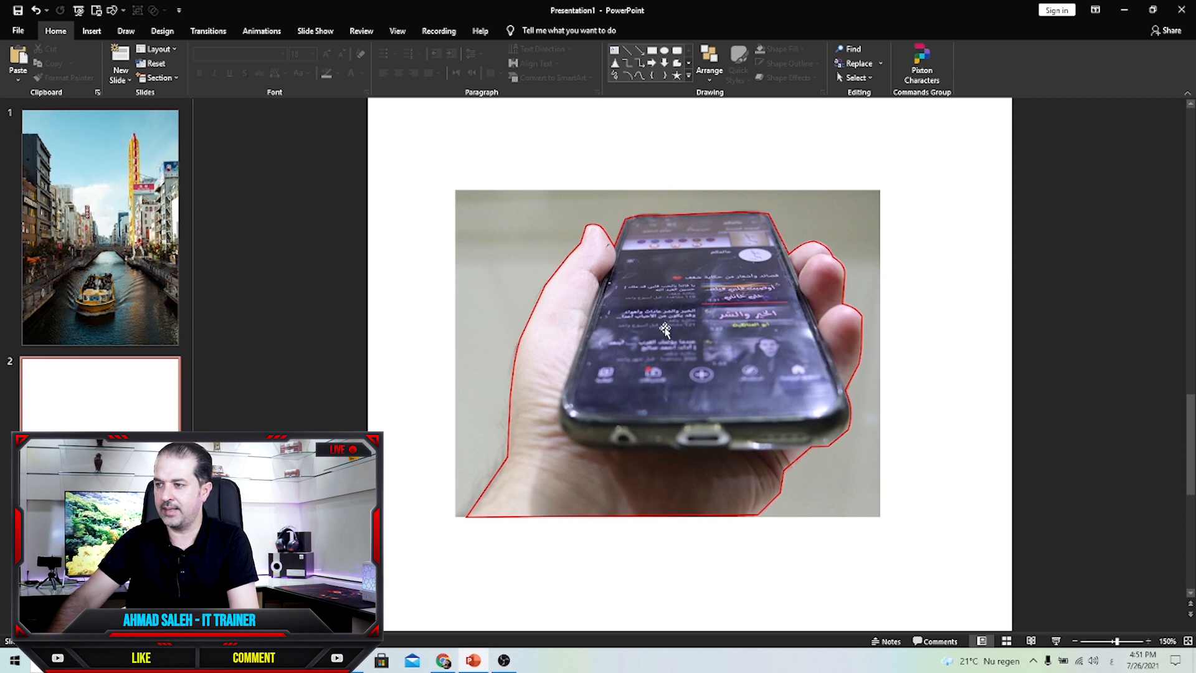
{"action": "left_click", "coordinate": [522, 253]}
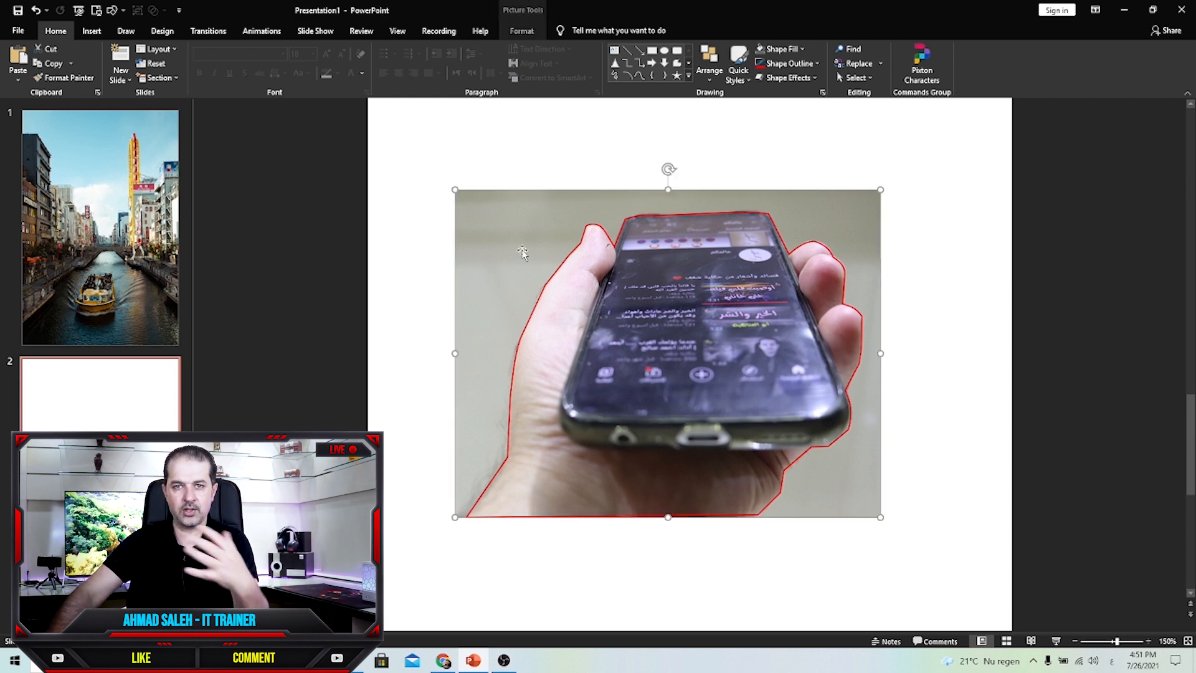
Try cutting the hand and phone out by intersecting the photo with the outline shape, and undo the cut.
{"action": "left_click", "coordinate": [578, 249], "text": "shift"}
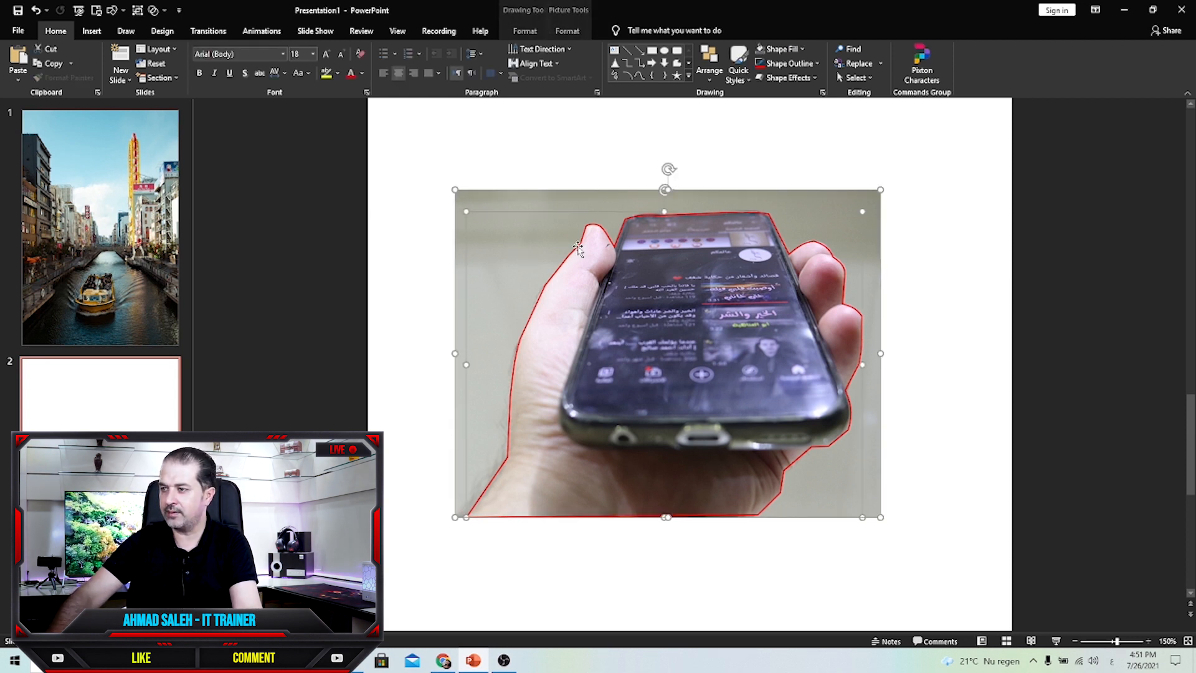
{"action": "left_click", "coordinate": [578, 30]}
{"action": "left_click", "coordinate": [525, 31]}
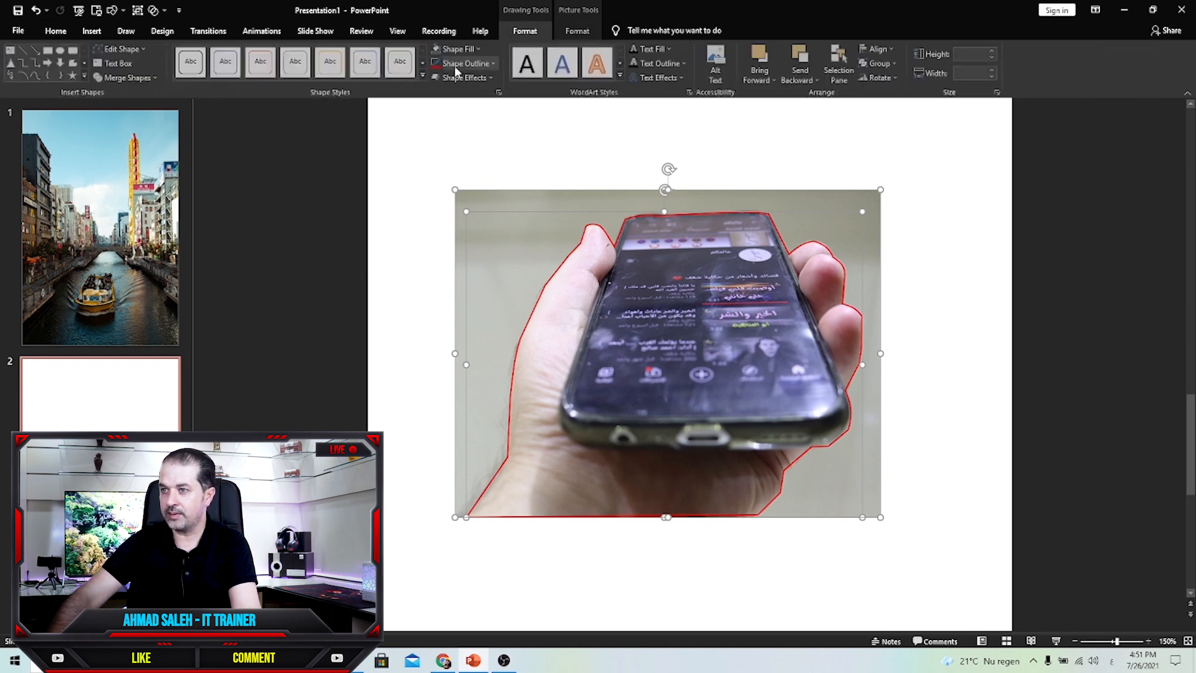
{"action": "left_click", "coordinate": [132, 78]}
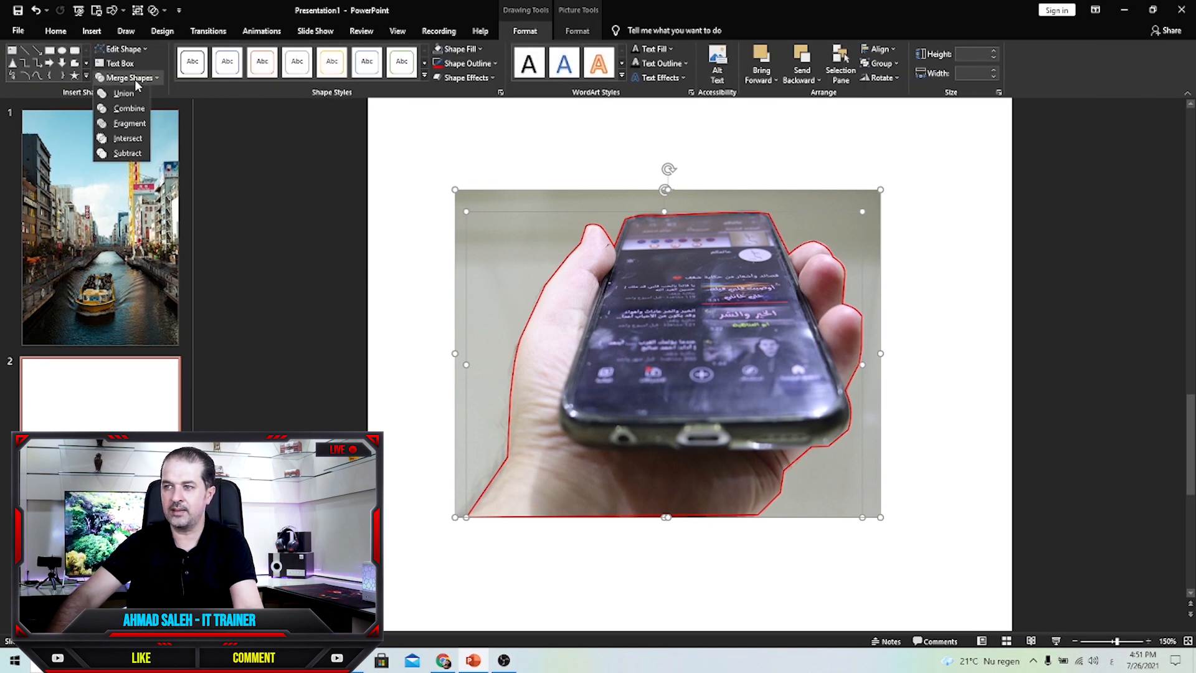
{"action": "left_click", "coordinate": [127, 139]}
{"action": "mouse_move", "coordinate": [602, 278]}
{"action": "left_mouse_down"}
{"action": "mouse_move", "coordinate": [571, 258]}
{"action": "mouse_move", "coordinate": [616, 311]}
{"action": "mouse_move", "coordinate": [623, 283]}
{"action": "mouse_move", "coordinate": [611, 286]}
{"action": "left_mouse_up"}
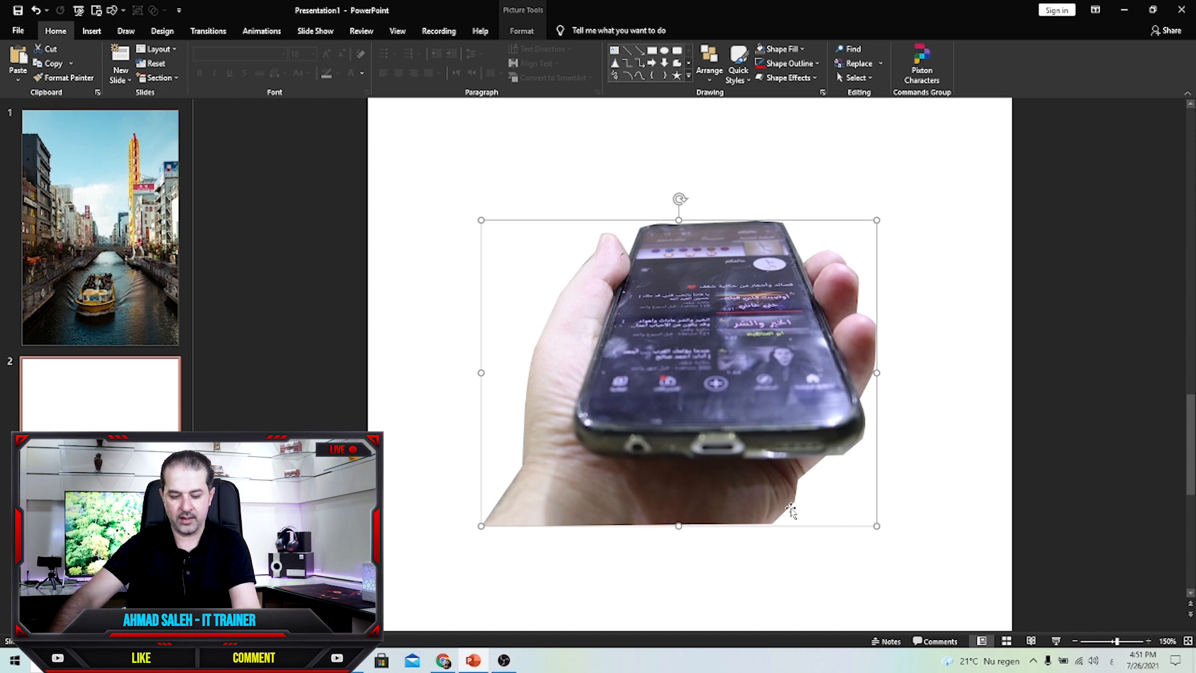
{"action": "key", "text": "ctrl+z"}
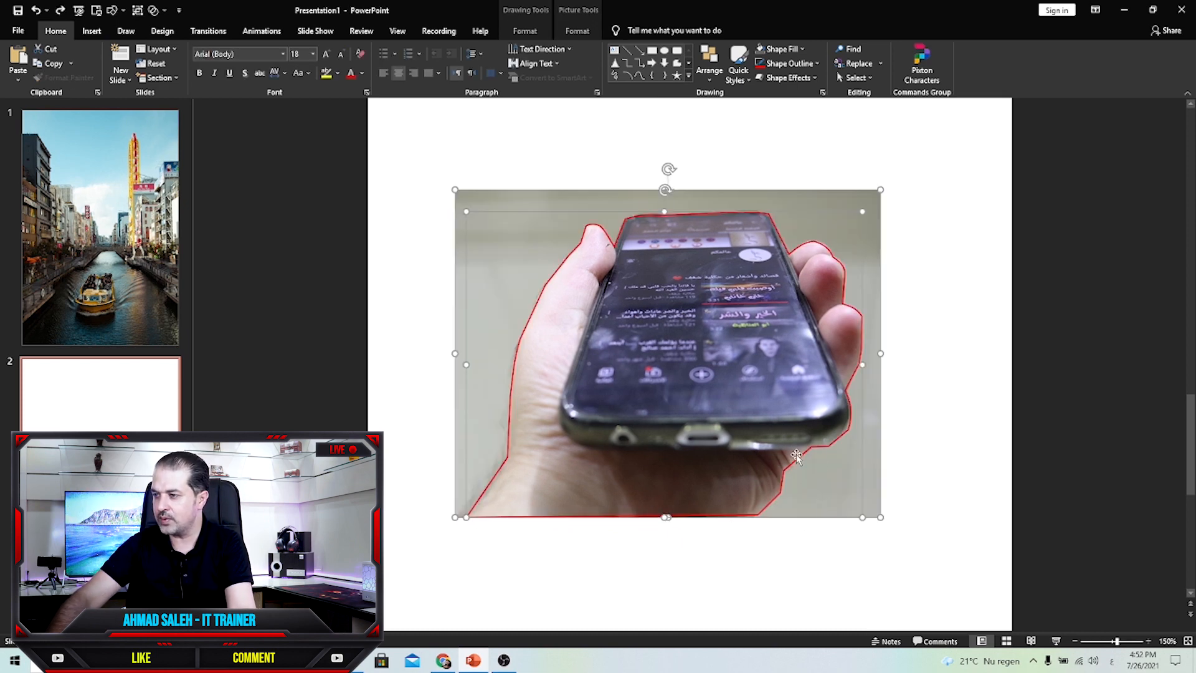
Edit the outline's points again, moving the two where the palm emerges below the phone's near corner onto the hand's edge.
{"action": "scroll", "coordinate": [797, 454], "scroll_direction": "up", "scroll_amount": 5}
{"action": "scroll", "coordinate": [897, 464], "scroll_direction": "down", "scroll_amount": 3}
{"action": "scroll", "coordinate": [897, 464], "scroll_direction": "up", "scroll_amount": 3}
{"action": "scroll", "coordinate": [888, 460], "scroll_direction": "down", "scroll_amount": 3}
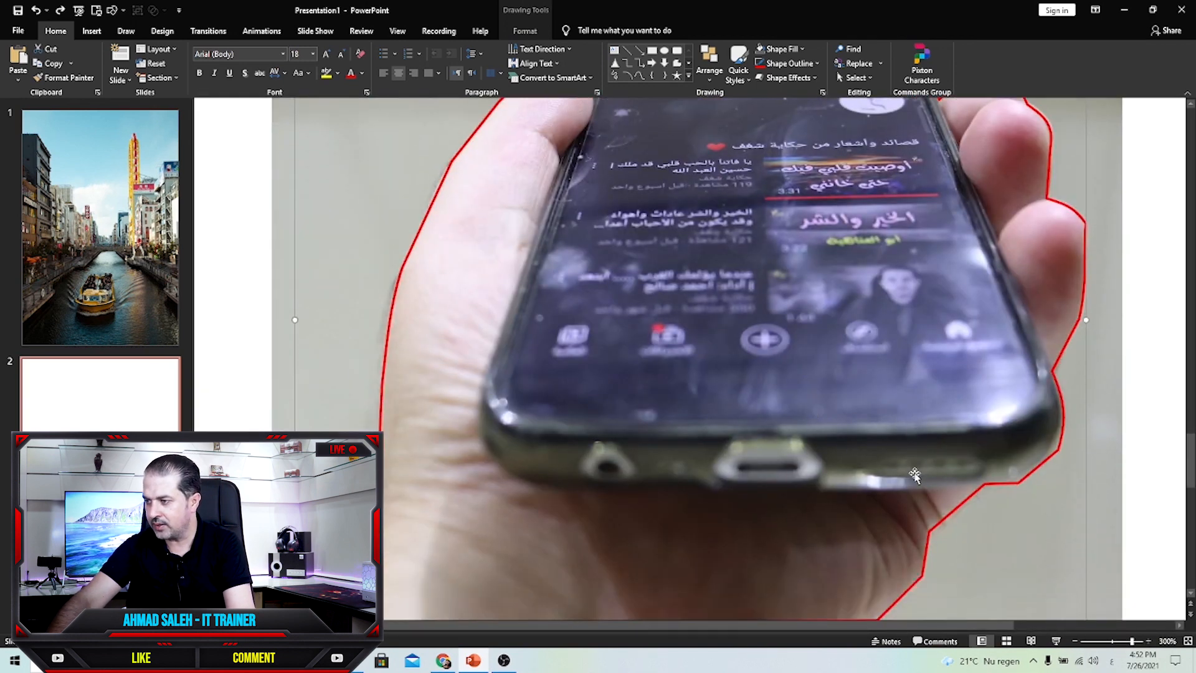
{"action": "right_click", "coordinate": [857, 559]}
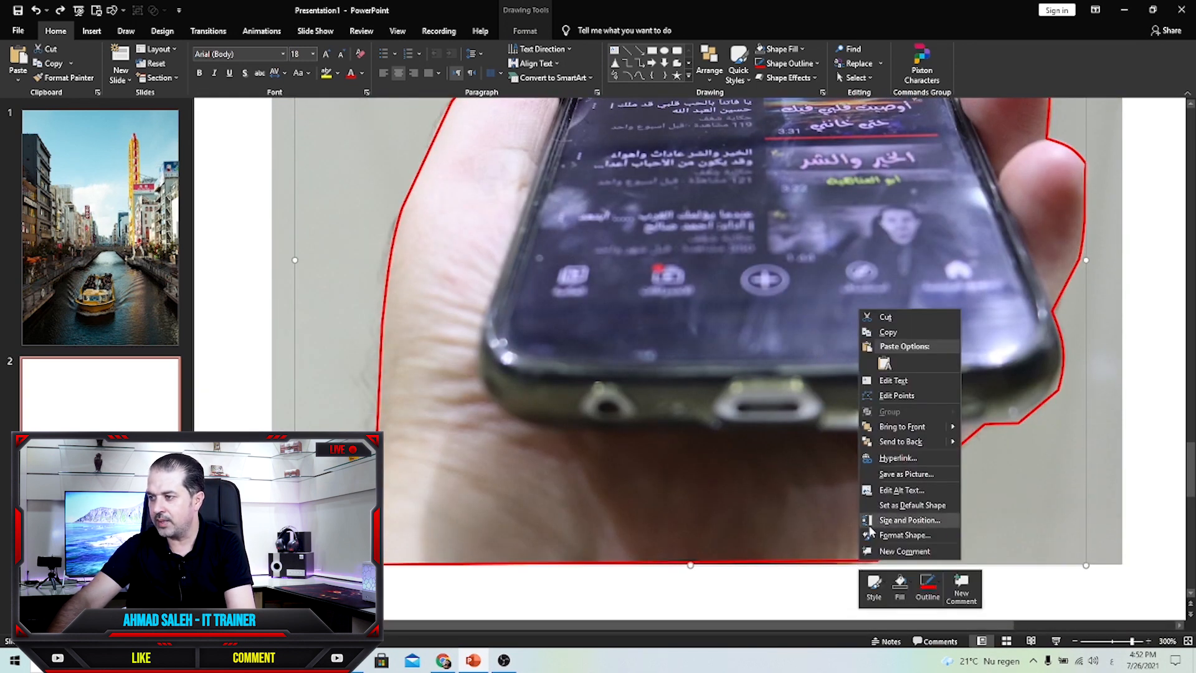
{"action": "left_click", "coordinate": [891, 395]}
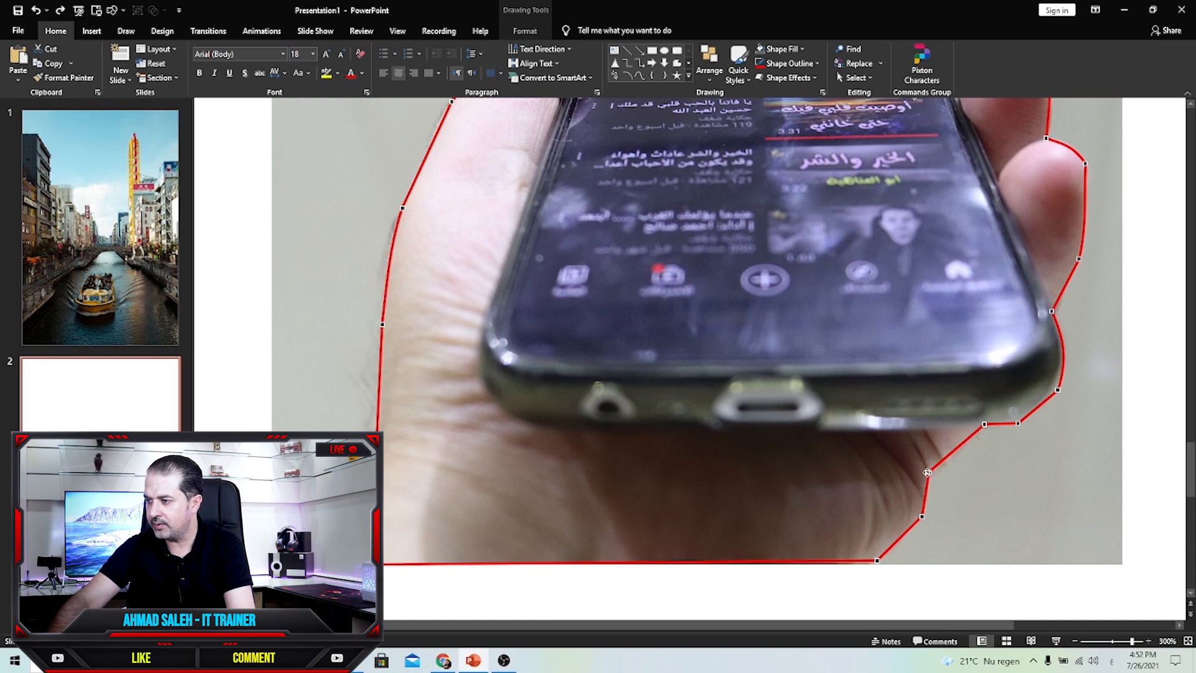
{"action": "left_click_drag", "start_coordinate": [928, 470], "coordinate": [928, 497]}
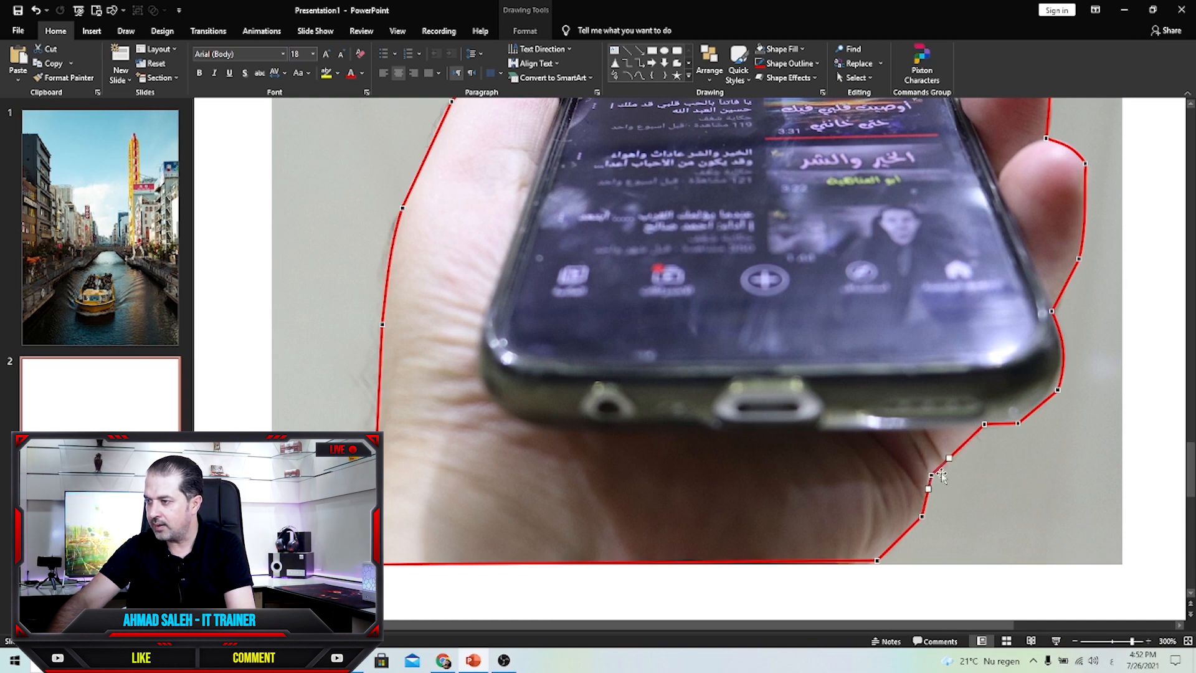
{"action": "mouse_move", "coordinate": [986, 429]}
{"action": "left_mouse_down"}
{"action": "mouse_move", "coordinate": [1036, 412]}
{"action": "mouse_move", "coordinate": [964, 442]}
{"action": "mouse_move", "coordinate": [993, 431]}
{"action": "left_mouse_up"}
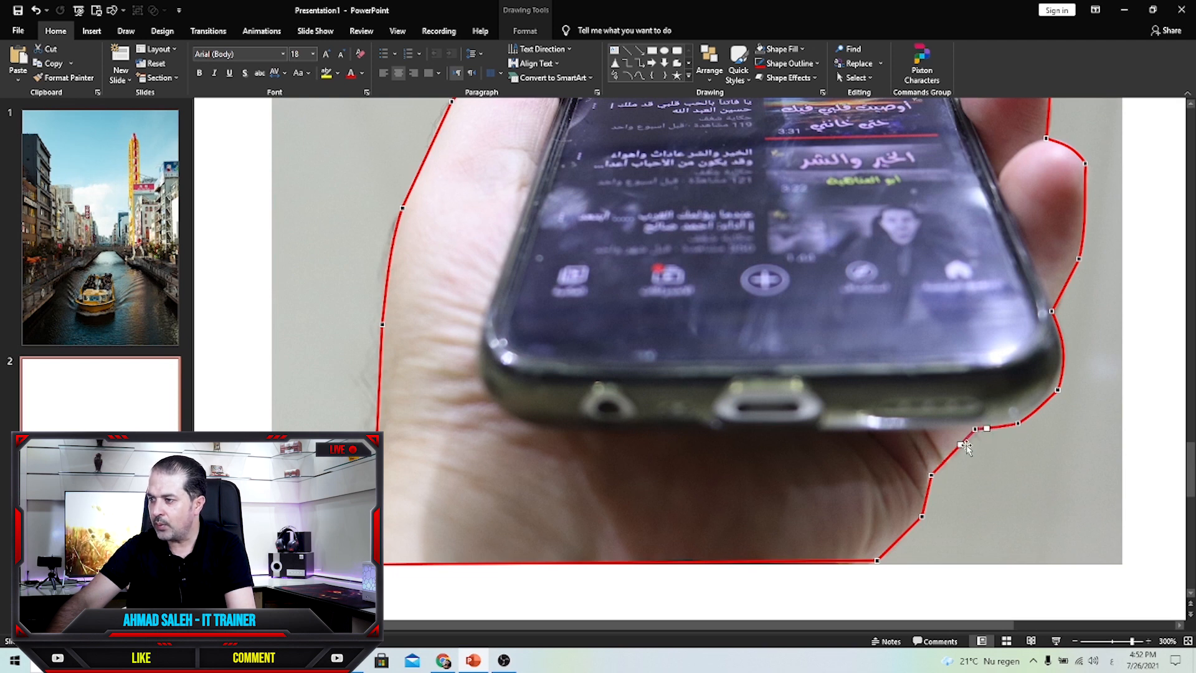
Shift the outline point on the lower palm edge slightly inward and finish editing the points.
{"action": "left_click", "coordinate": [922, 515]}
{"action": "left_click_drag", "start_coordinate": [909, 537], "coordinate": [904, 534]}
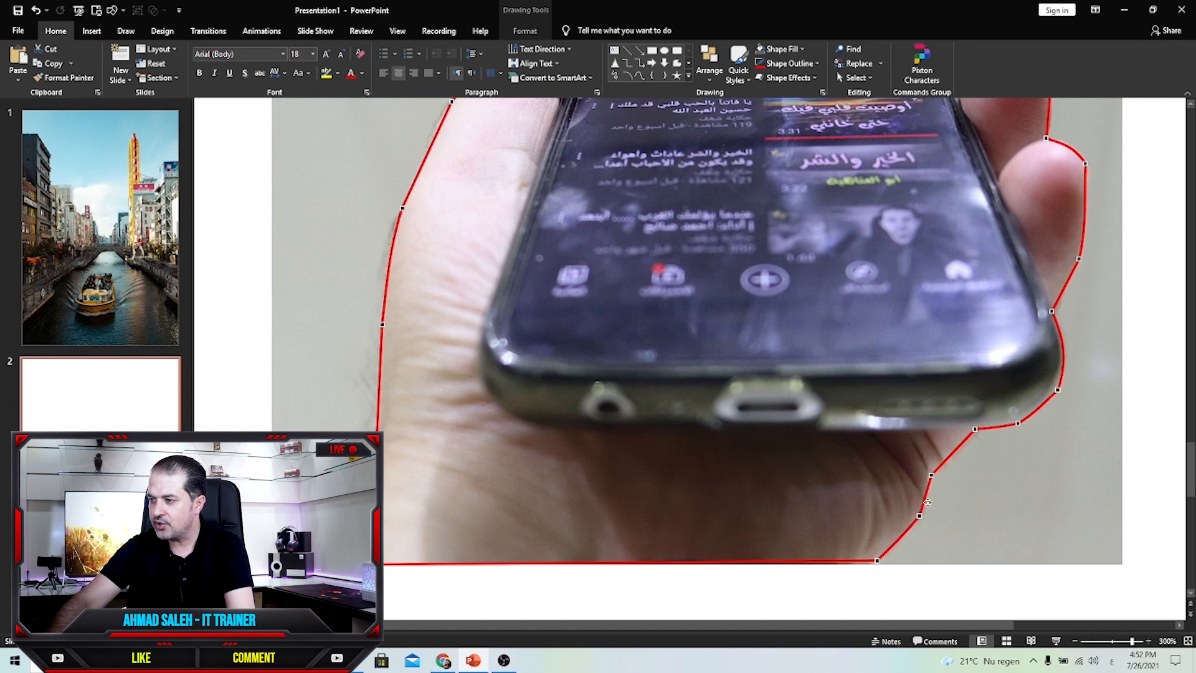
{"action": "scroll", "coordinate": [901, 528], "scroll_direction": "down", "scroll_amount": 2}
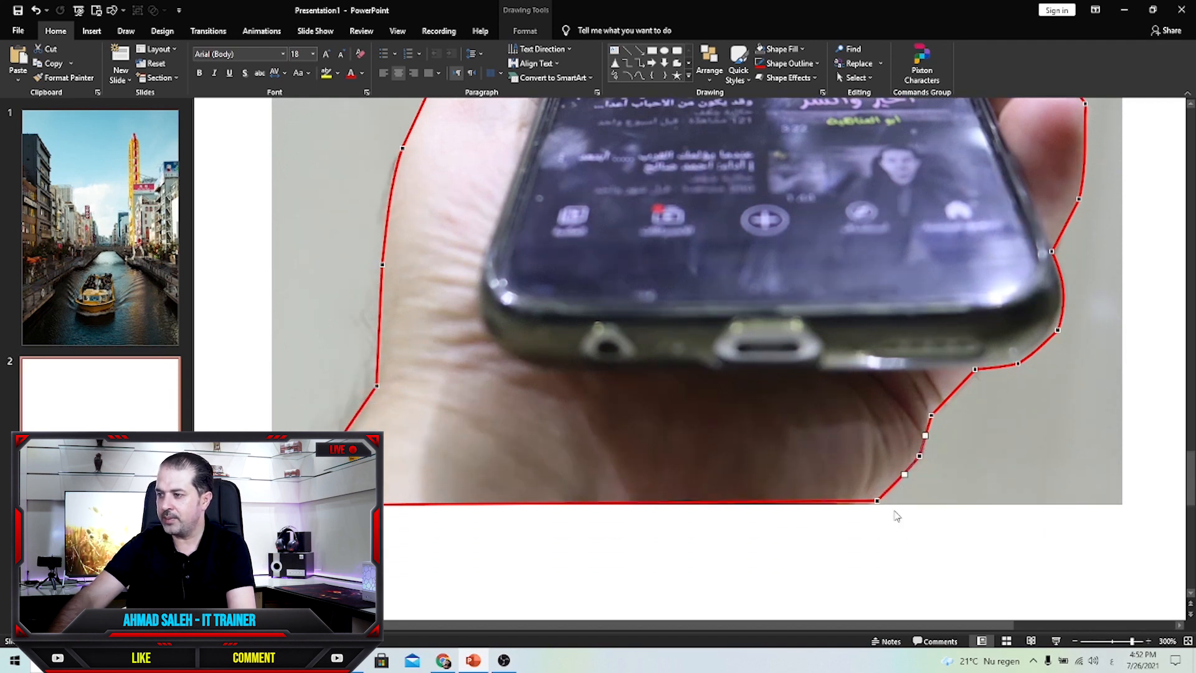
{"action": "left_click", "coordinate": [797, 517]}
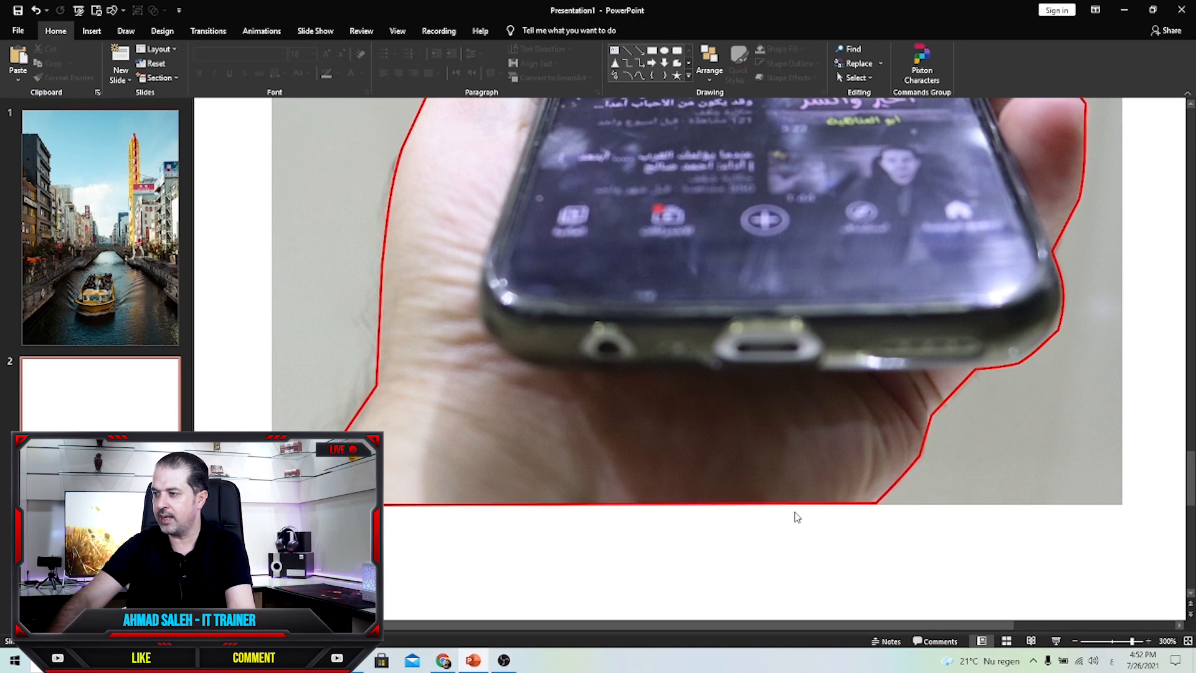
Intersect the phone photo with the outline shape to remove the background, and shift the cutout slightly on the slide.
{"action": "scroll", "coordinate": [476, 442], "scroll_direction": "down", "scroll_amount": 5}
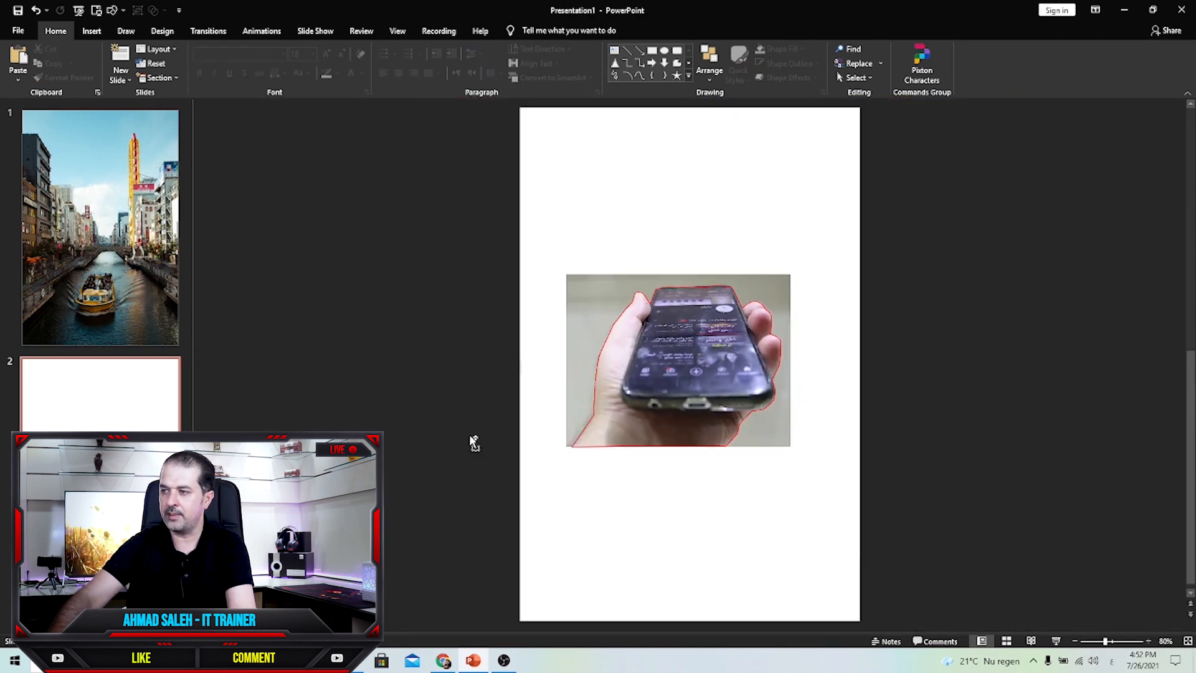
{"action": "left_click", "coordinate": [579, 316]}
{"action": "scroll", "coordinate": [583, 315], "scroll_direction": "up", "scroll_amount": 2}
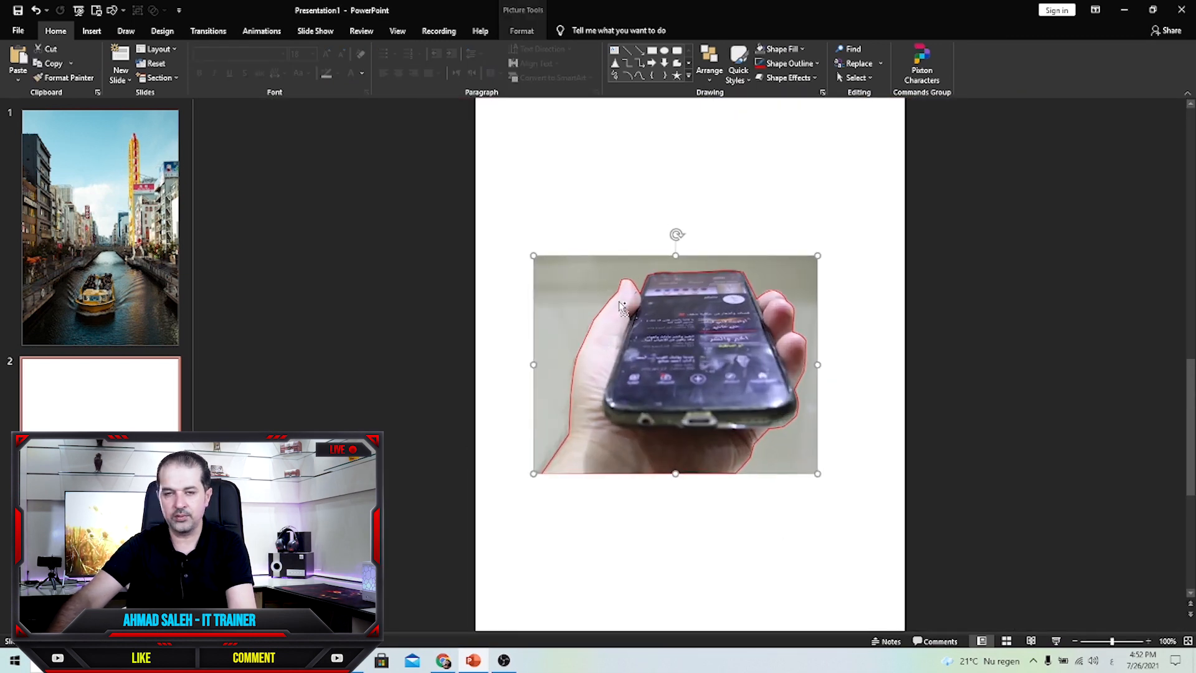
{"action": "left_click", "coordinate": [617, 296], "text": "shift"}
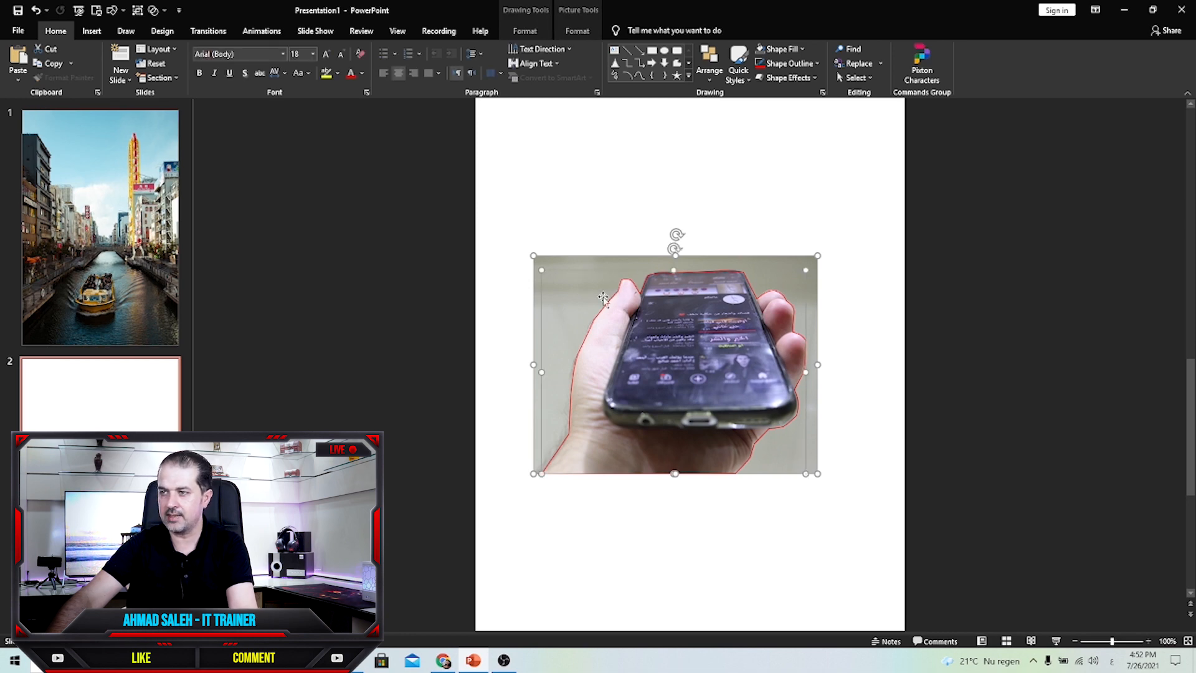
{"action": "left_click", "coordinate": [523, 31]}
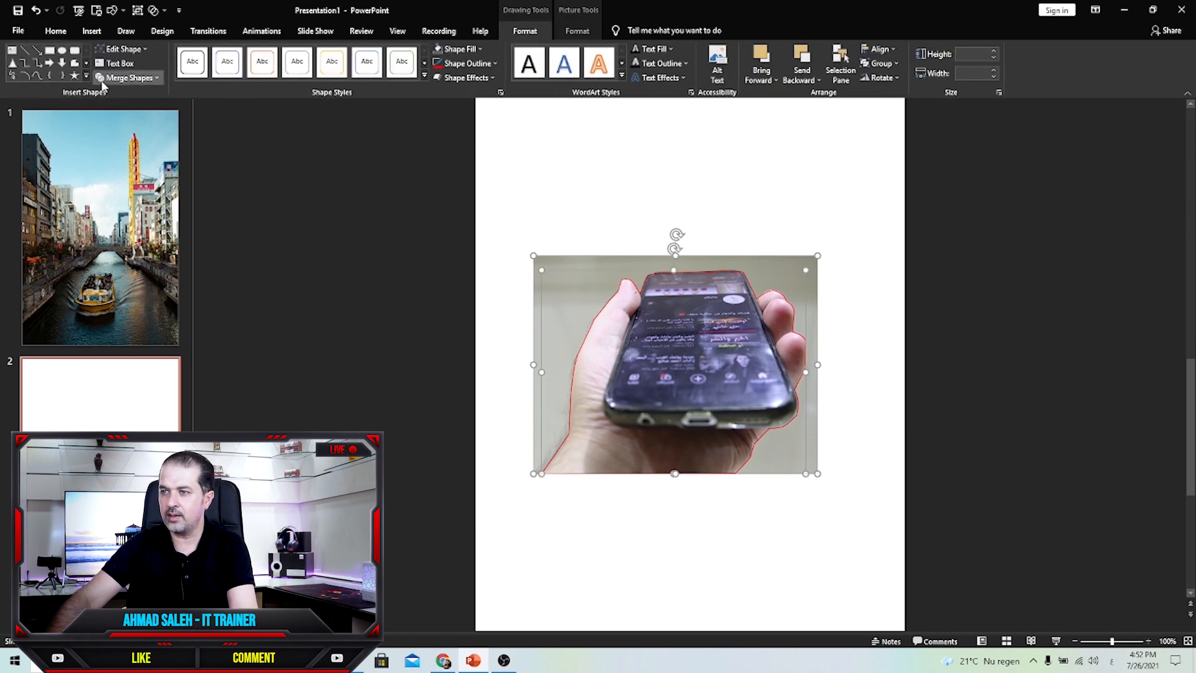
{"action": "left_click", "coordinate": [103, 83]}
{"action": "left_click", "coordinate": [112, 137]}
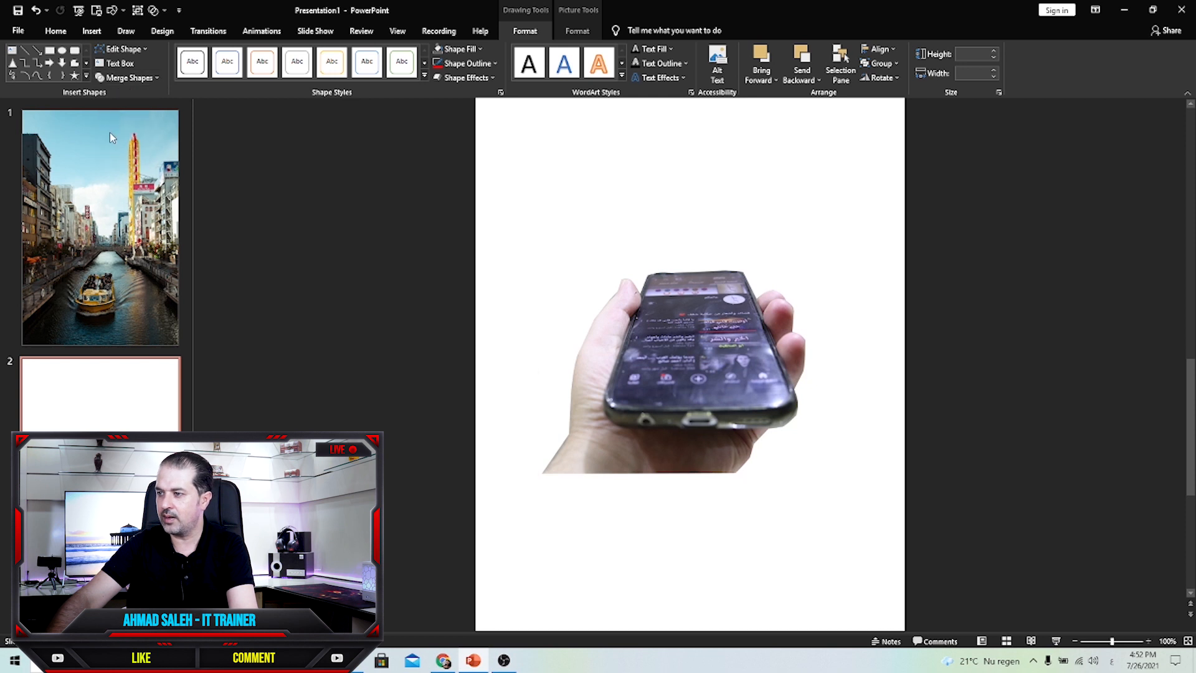
{"action": "mouse_move", "coordinate": [694, 350]}
{"action": "left_mouse_down"}
{"action": "mouse_move", "coordinate": [696, 331]}
{"action": "mouse_move", "coordinate": [710, 345]}
{"action": "left_mouse_up"}
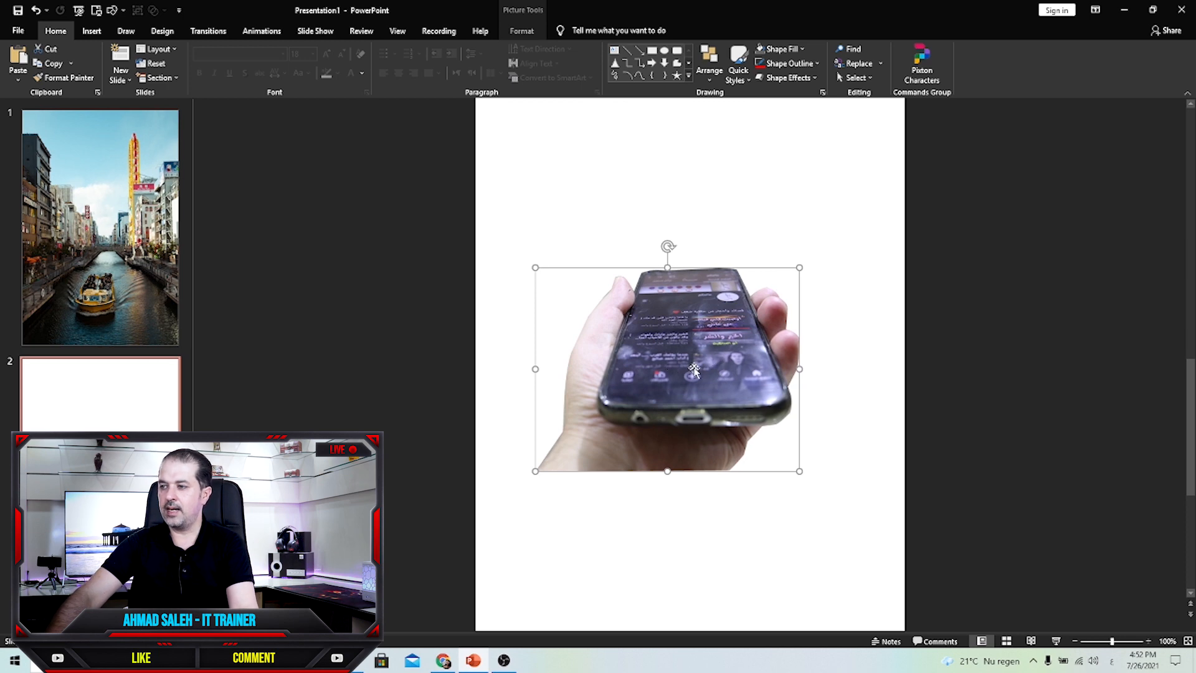
Draw a closed freeform about 2.5" high and 2.9" wide over the phone's screen, extending its far end beyond the phone.
{"action": "left_click", "coordinate": [67, 275]}
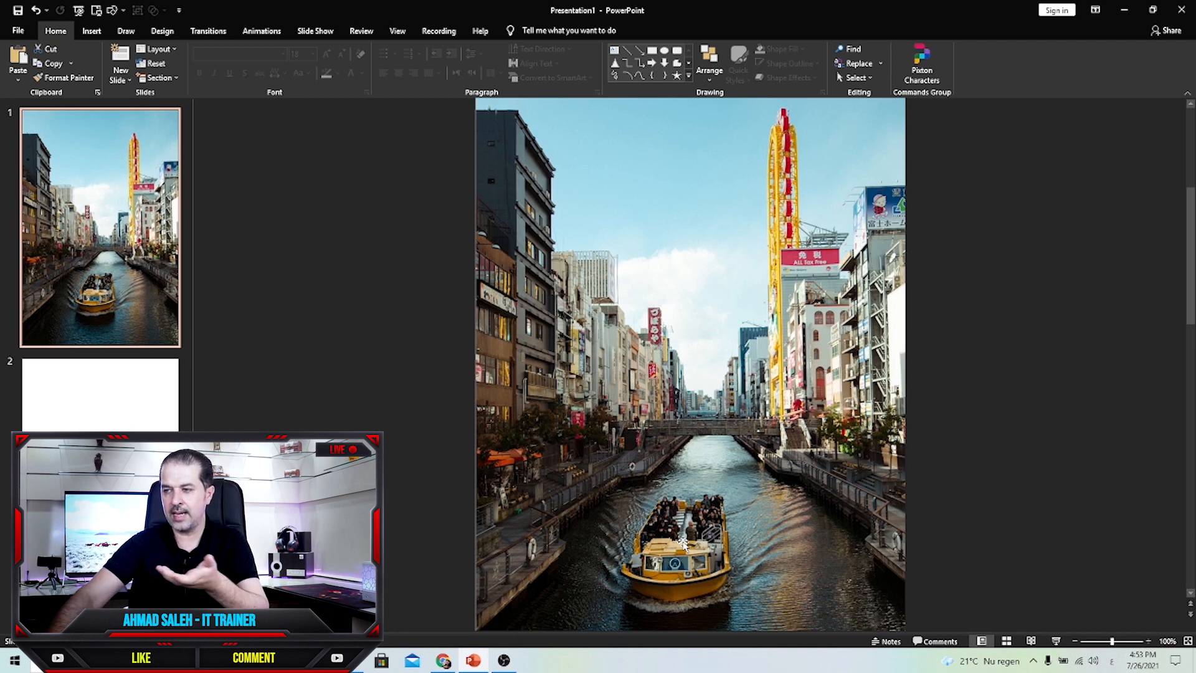
{"action": "key", "text": "Page_Down"}
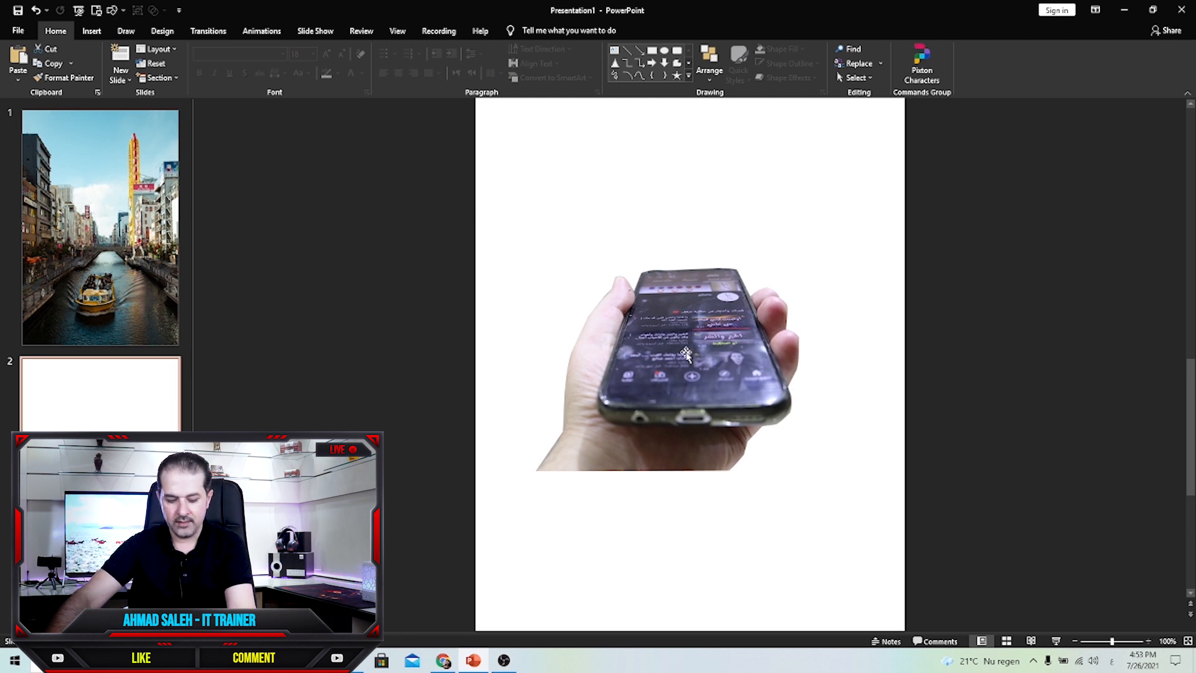
{"action": "scroll", "coordinate": [707, 361], "scroll_direction": "up", "scroll_amount": 2}
{"action": "scroll", "coordinate": [707, 355], "scroll_direction": "up", "scroll_amount": 3}
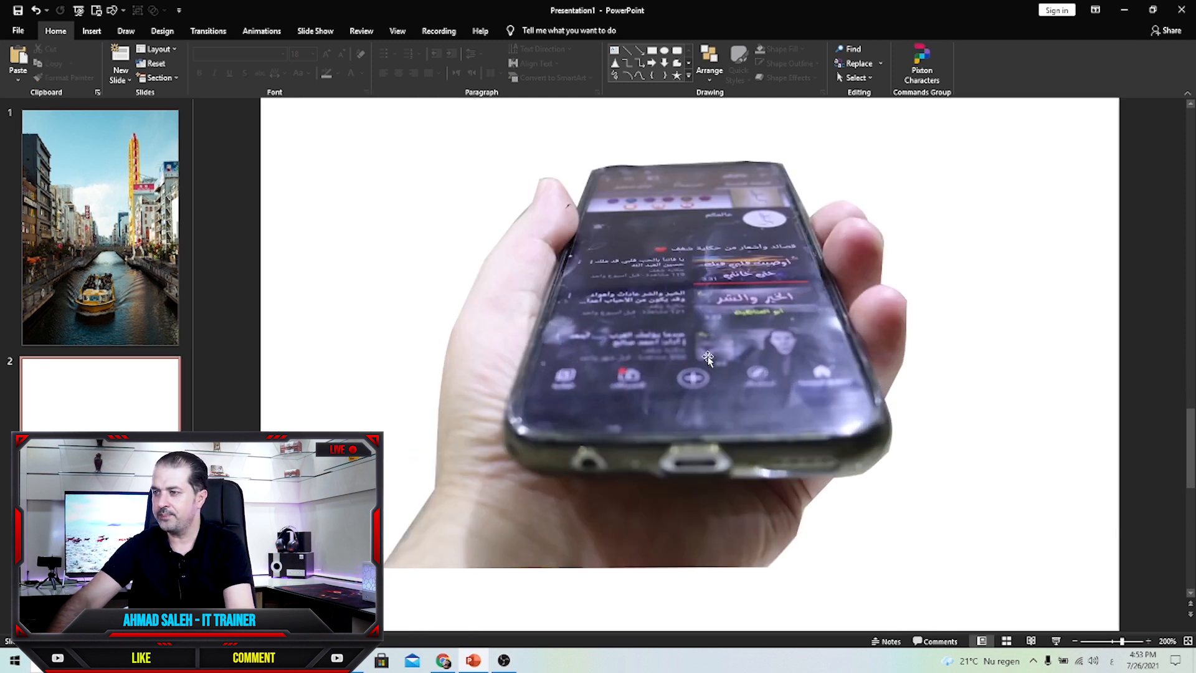
{"action": "left_click", "coordinate": [91, 31]}
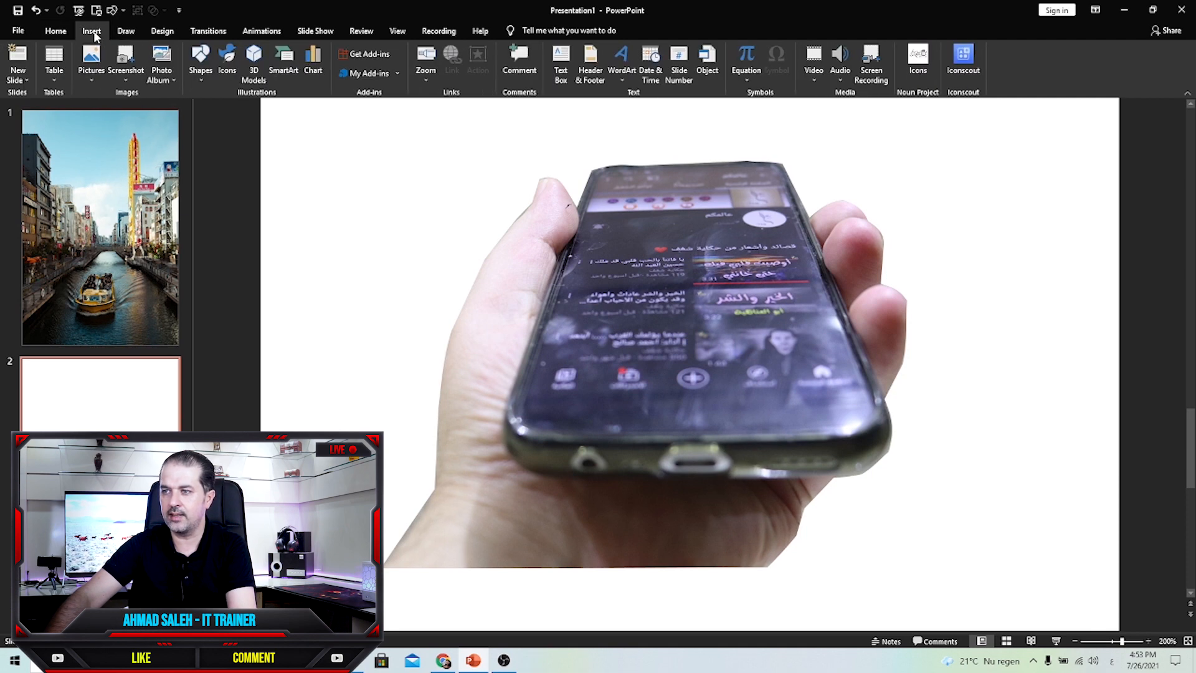
{"action": "left_click", "coordinate": [200, 59]}
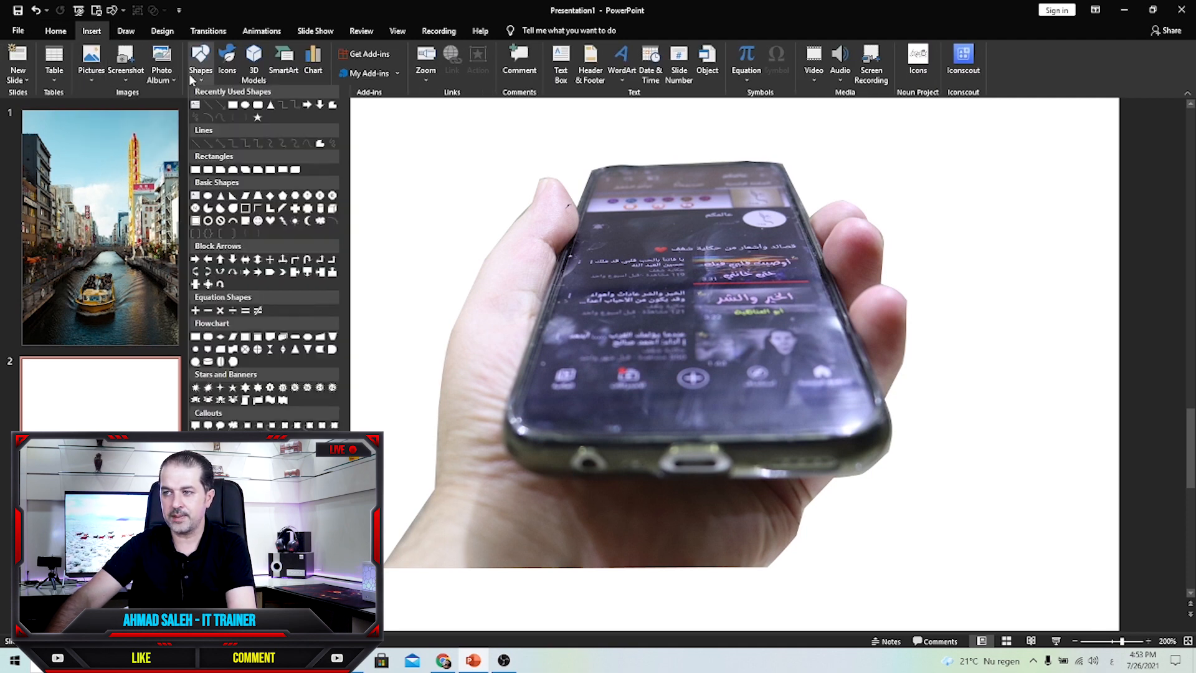
{"action": "left_click", "coordinate": [332, 105]}
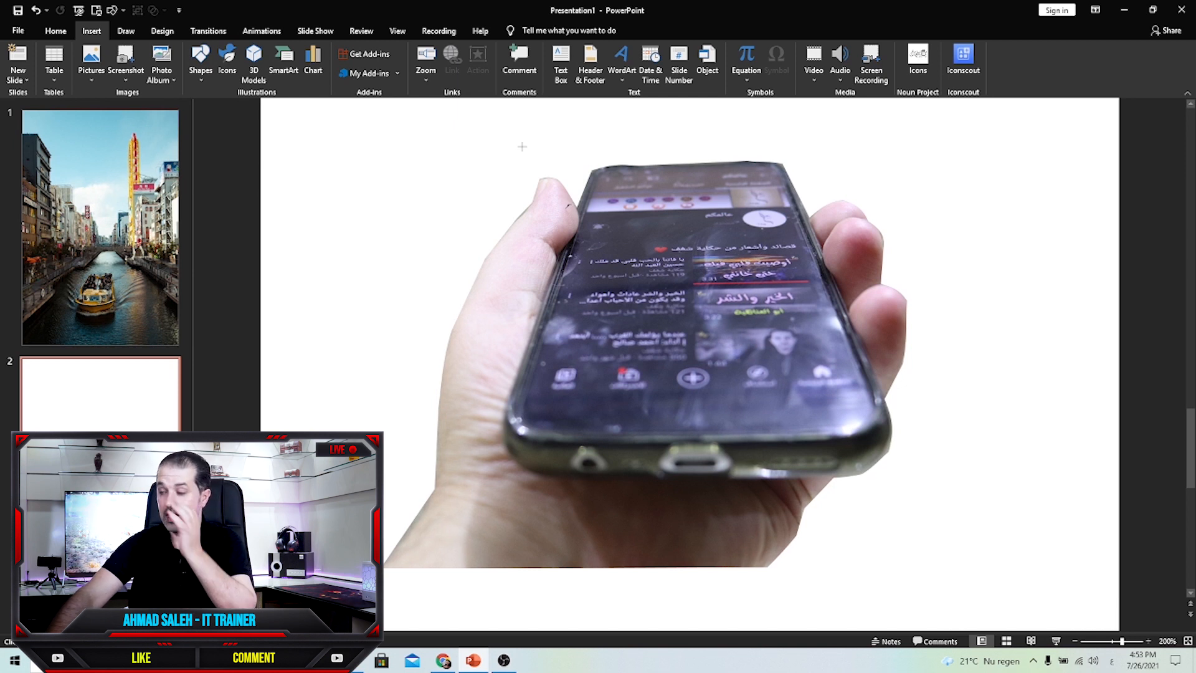
{"action": "mouse_move", "coordinate": [609, 134]}
{"action": "left_mouse_down"}
{"action": "mouse_move", "coordinate": [575, 283]}
{"action": "mouse_move", "coordinate": [519, 408]}
{"action": "left_mouse_up"}
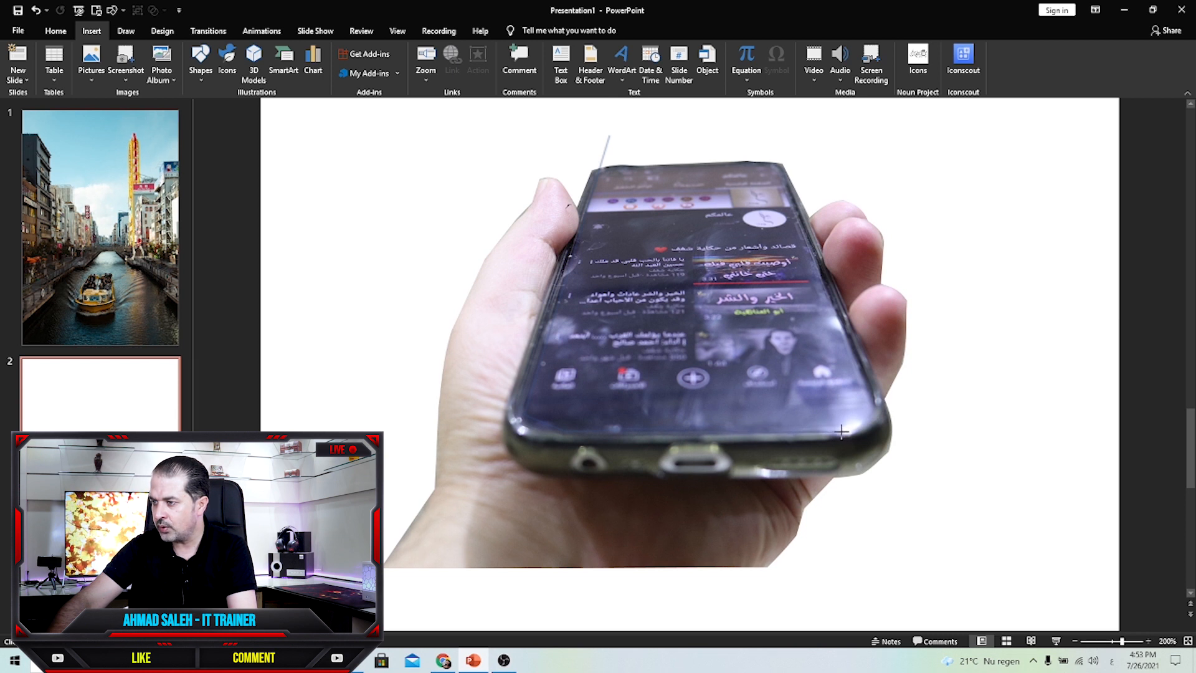
{"action": "left_click", "coordinate": [869, 406]}
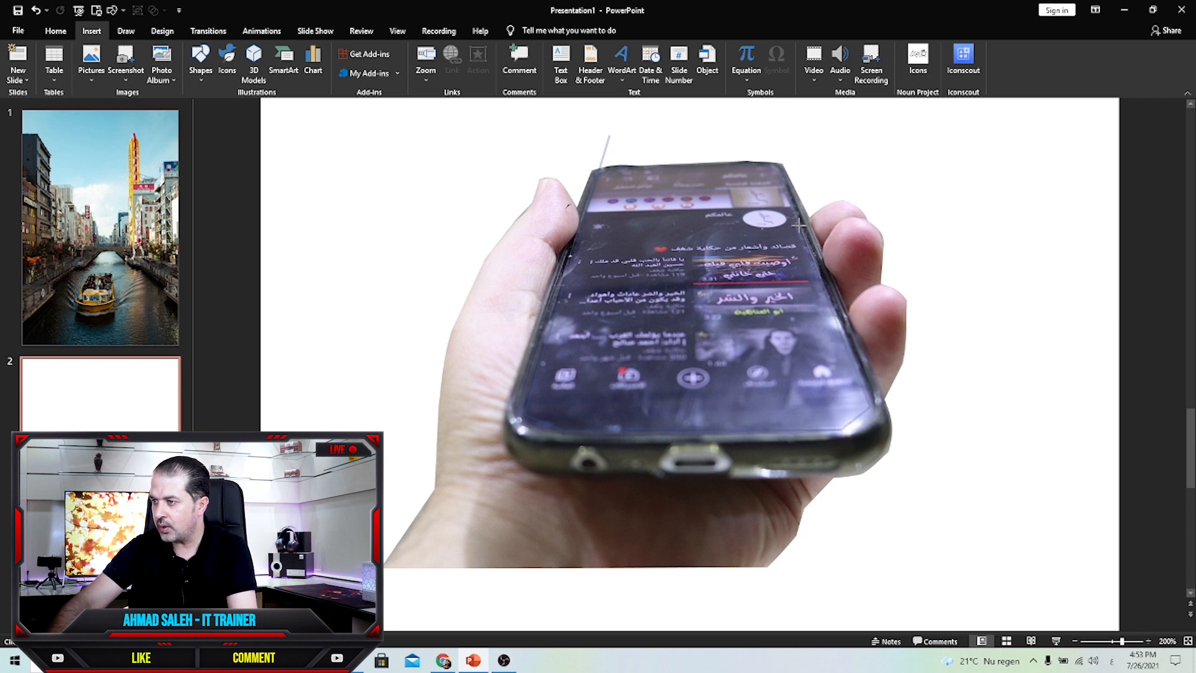
{"action": "left_click", "coordinate": [766, 130]}
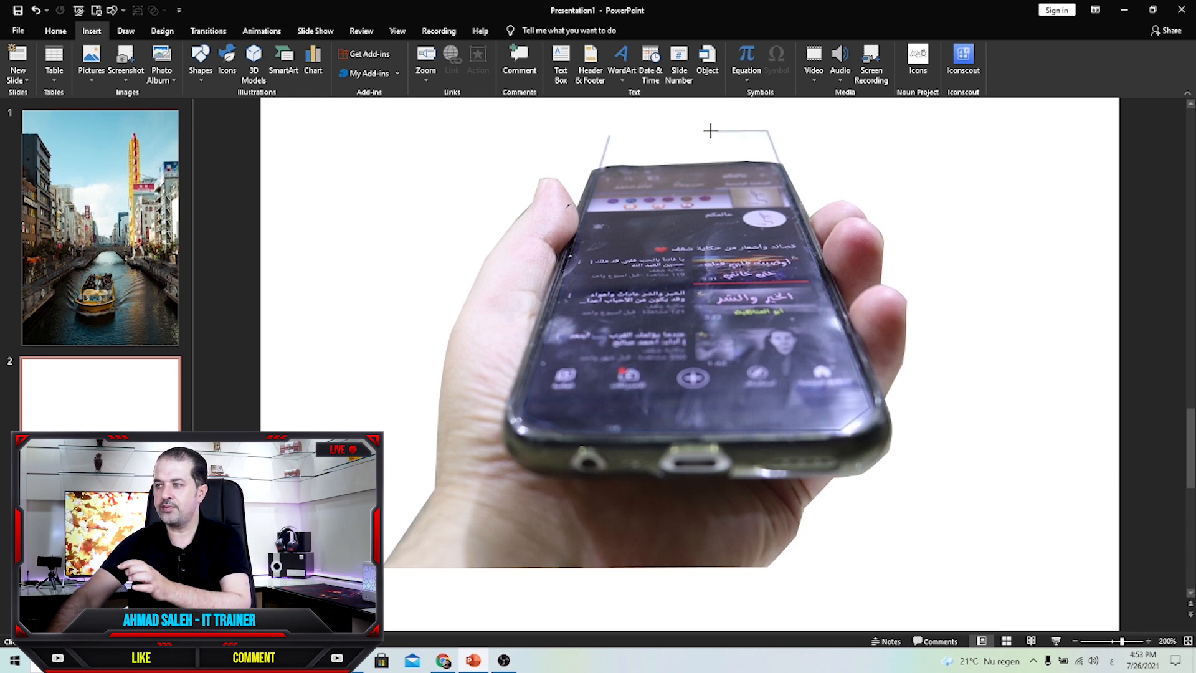
{"action": "left_click", "coordinate": [609, 135]}
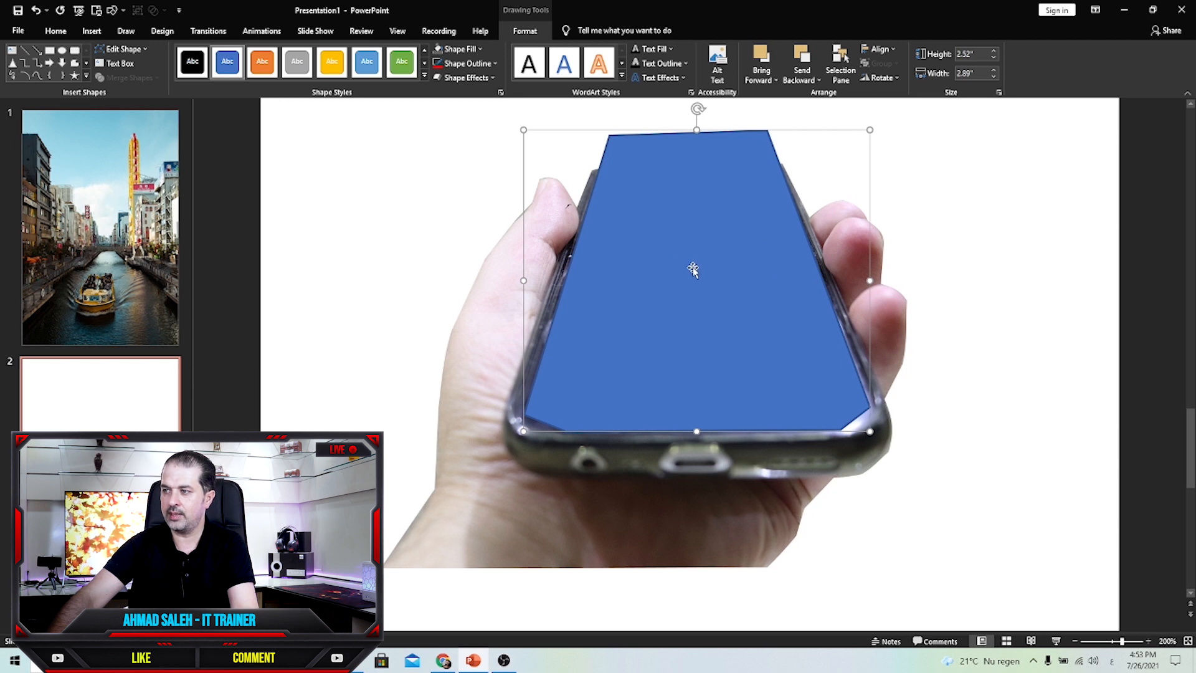
Give the screen freeform no fill and a red outline with a ¼ pt weight.
{"action": "left_click", "coordinate": [479, 49]}
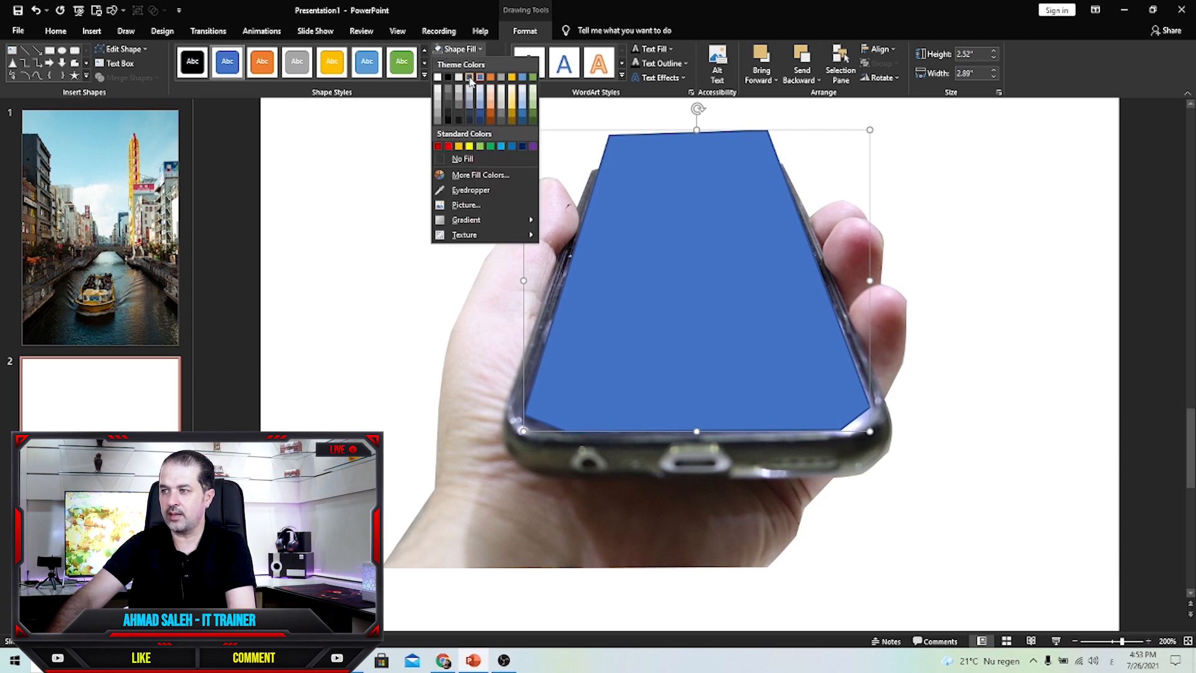
{"action": "left_click", "coordinate": [461, 160]}
{"action": "left_click", "coordinate": [437, 64]}
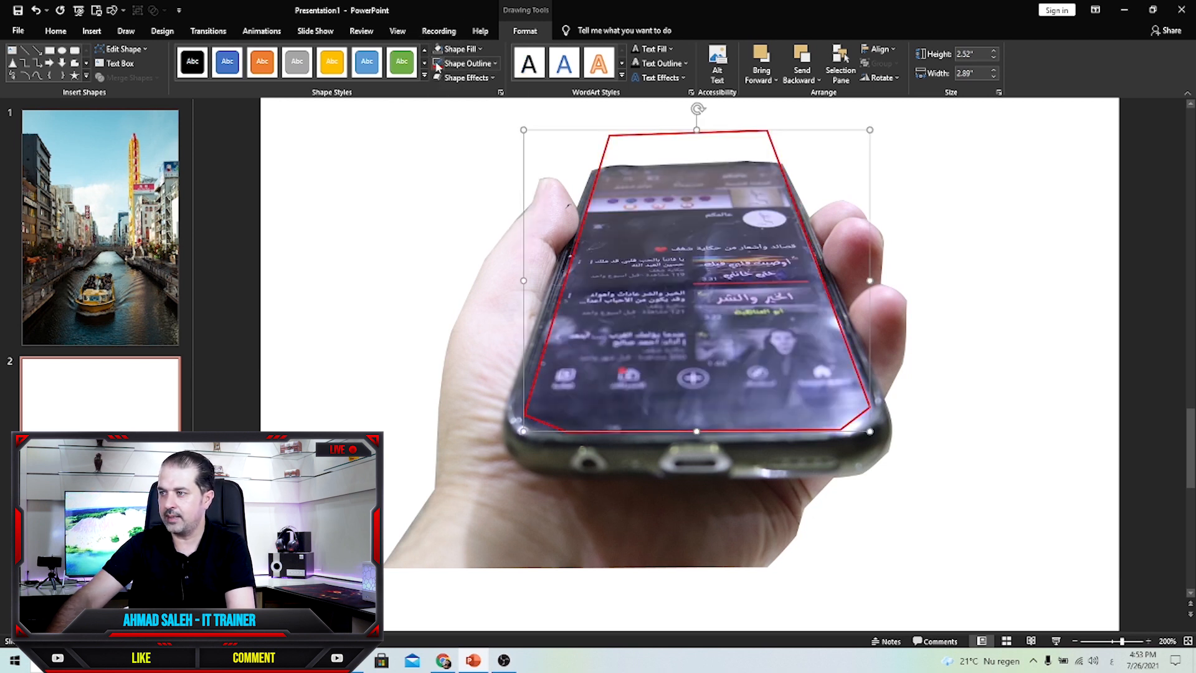
{"action": "left_click", "coordinate": [467, 63]}
{"action": "mouse_move", "coordinate": [464, 219]}
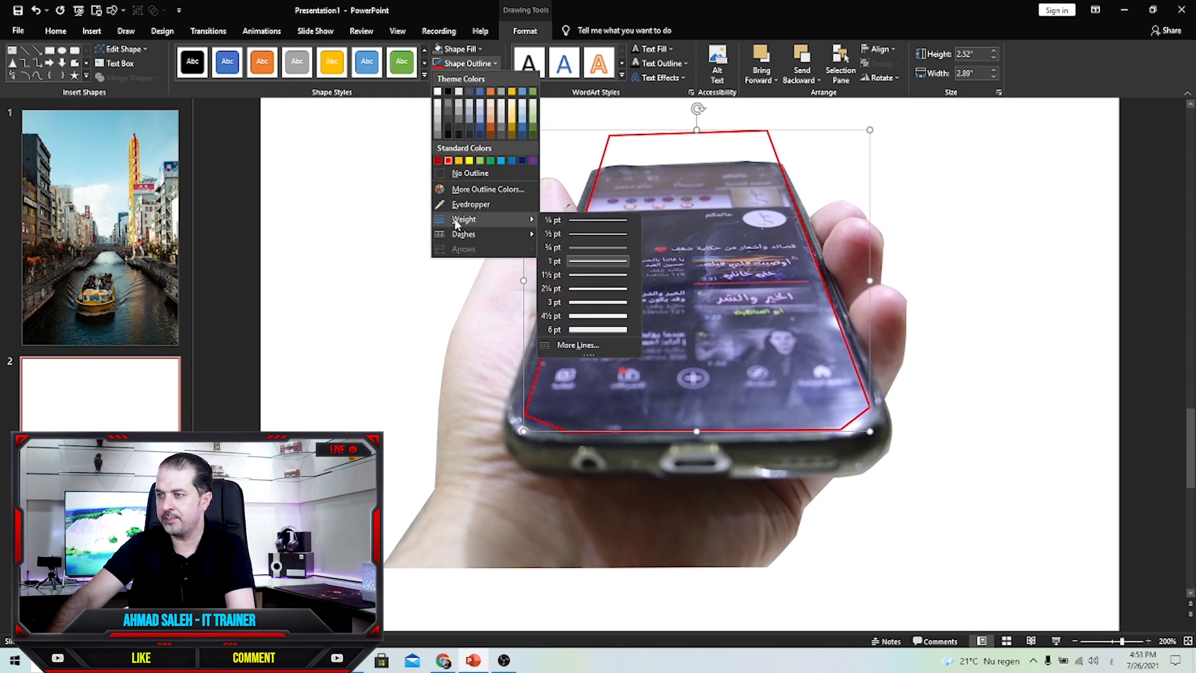
{"action": "left_click", "coordinate": [582, 219]}
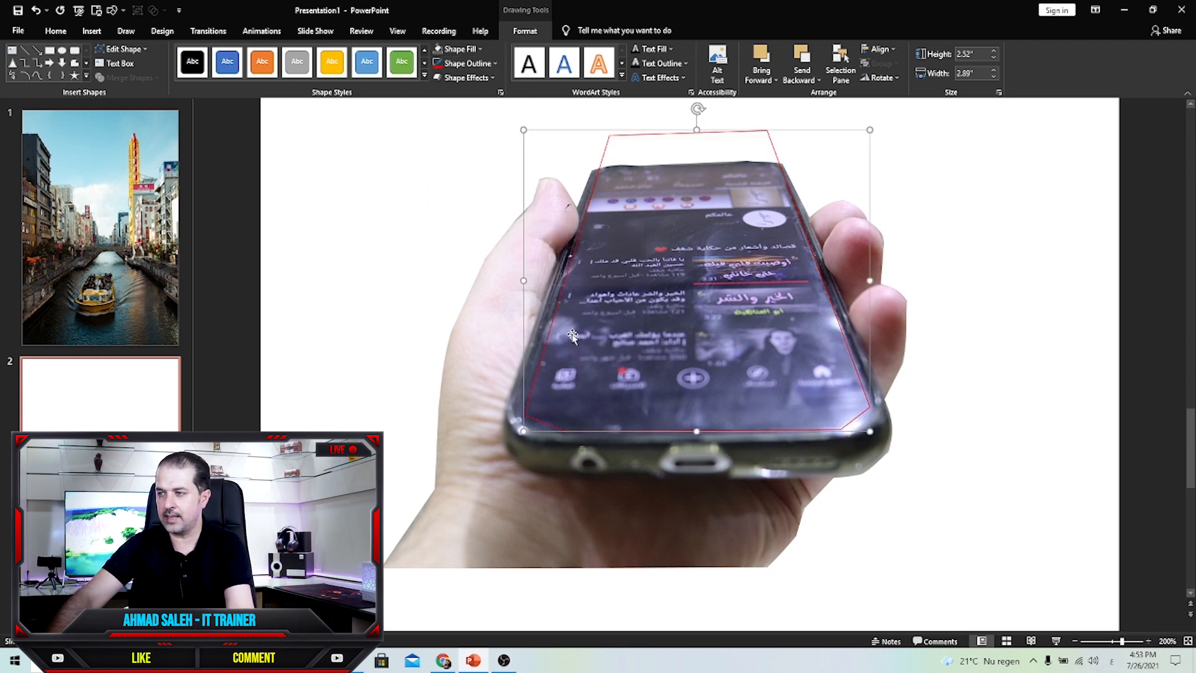
Edit the screen freeform's points to curve its two near corners so they follow the phone's rounded edge.
{"action": "right_click", "coordinate": [618, 141]}
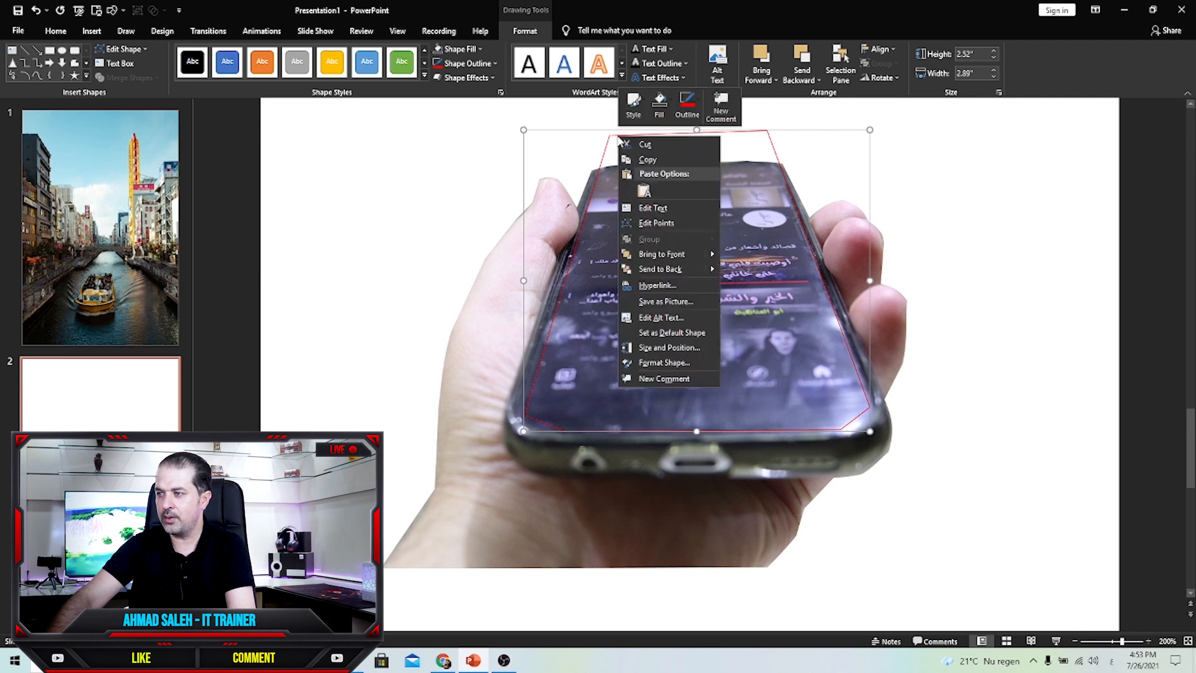
{"action": "left_click", "coordinate": [656, 223]}
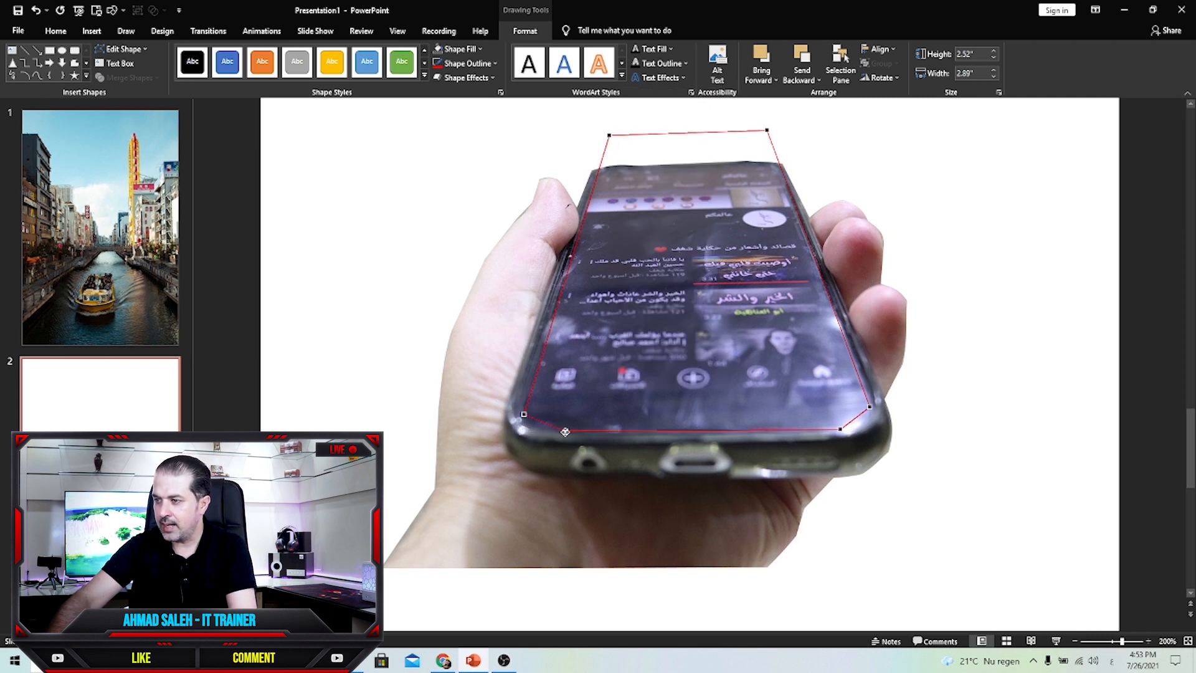
{"action": "left_click_drag", "start_coordinate": [554, 426], "coordinate": [533, 422]}
{"action": "left_click", "coordinate": [522, 413]}
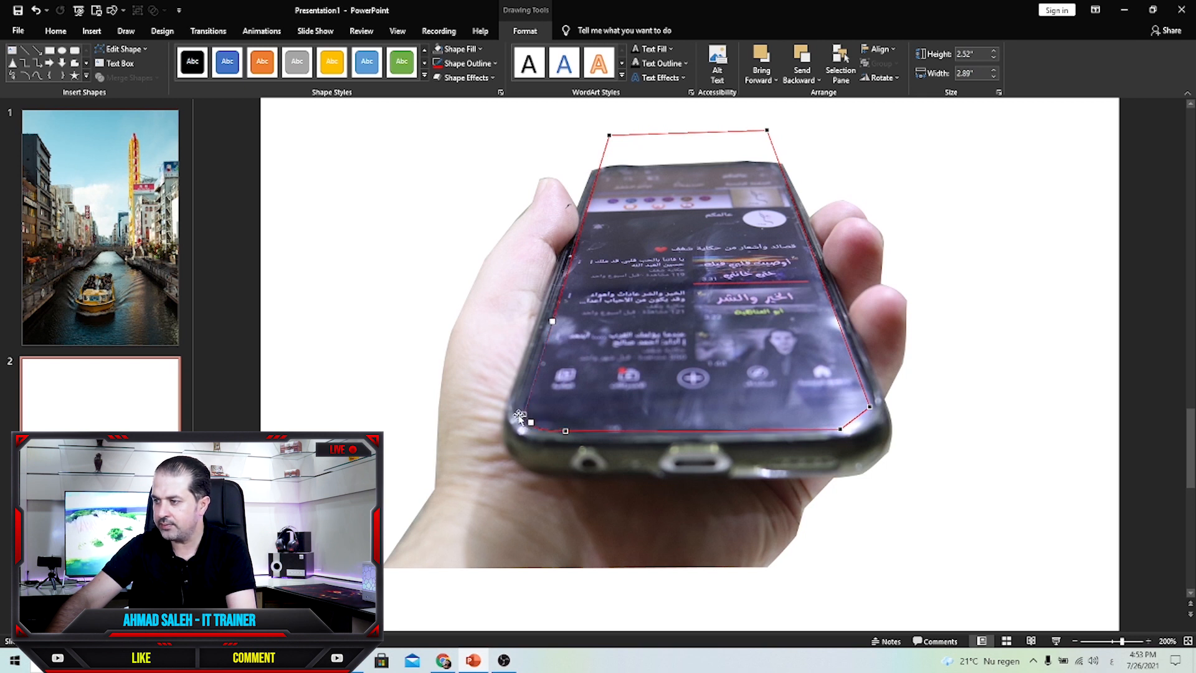
{"action": "left_click", "coordinate": [840, 429]}
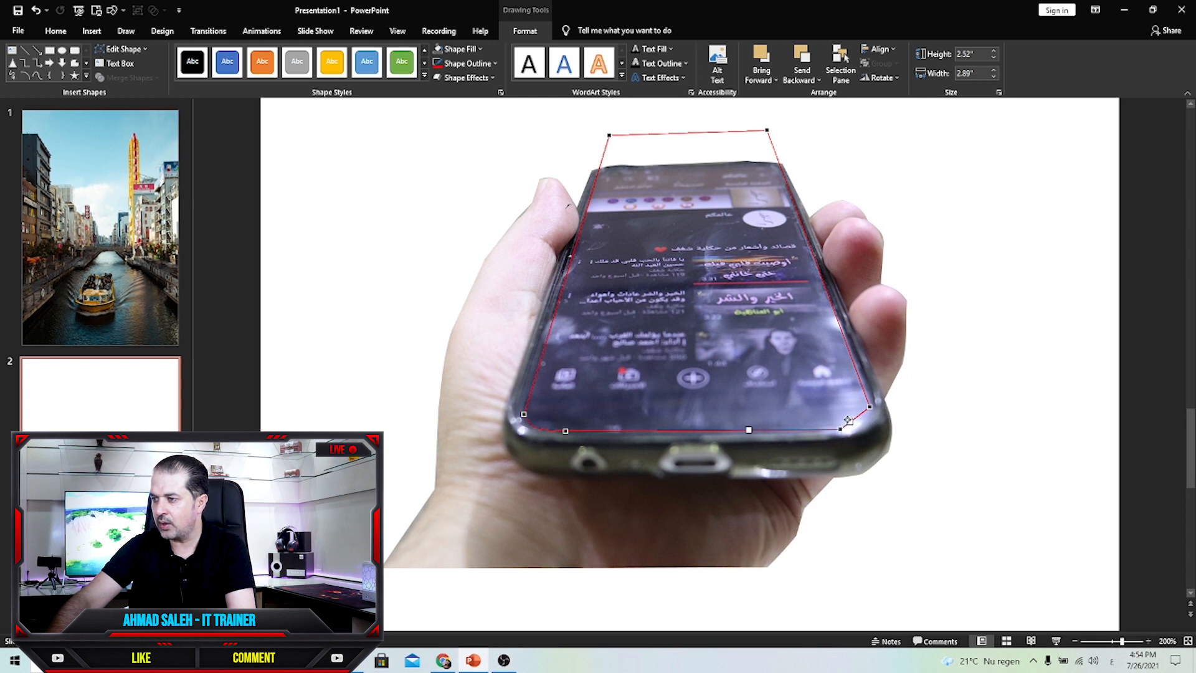
{"action": "left_click_drag", "start_coordinate": [848, 422], "coordinate": [869, 420]}
{"action": "left_click", "coordinate": [868, 407]}
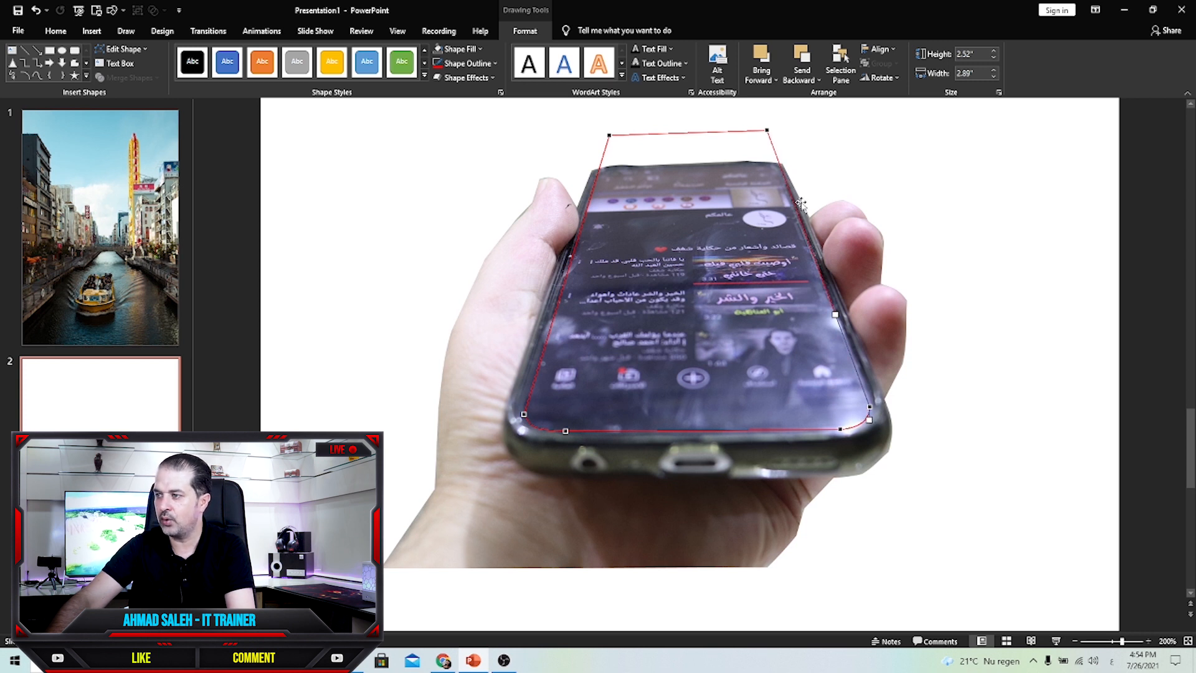
{"action": "left_click", "coordinate": [562, 147]}
Subtract the screen freeform from the hand-and-phone picture to cut out the phone's screen.
{"action": "left_click", "coordinate": [554, 214]}
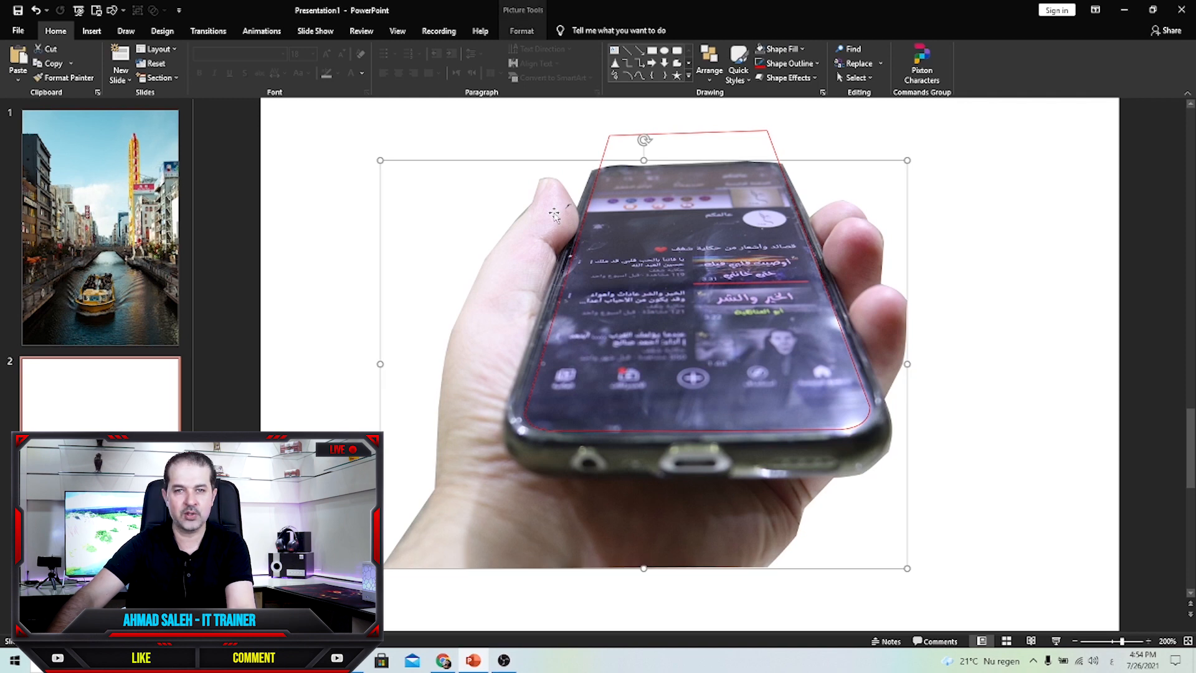
{"action": "left_click", "coordinate": [619, 135], "text": "shift"}
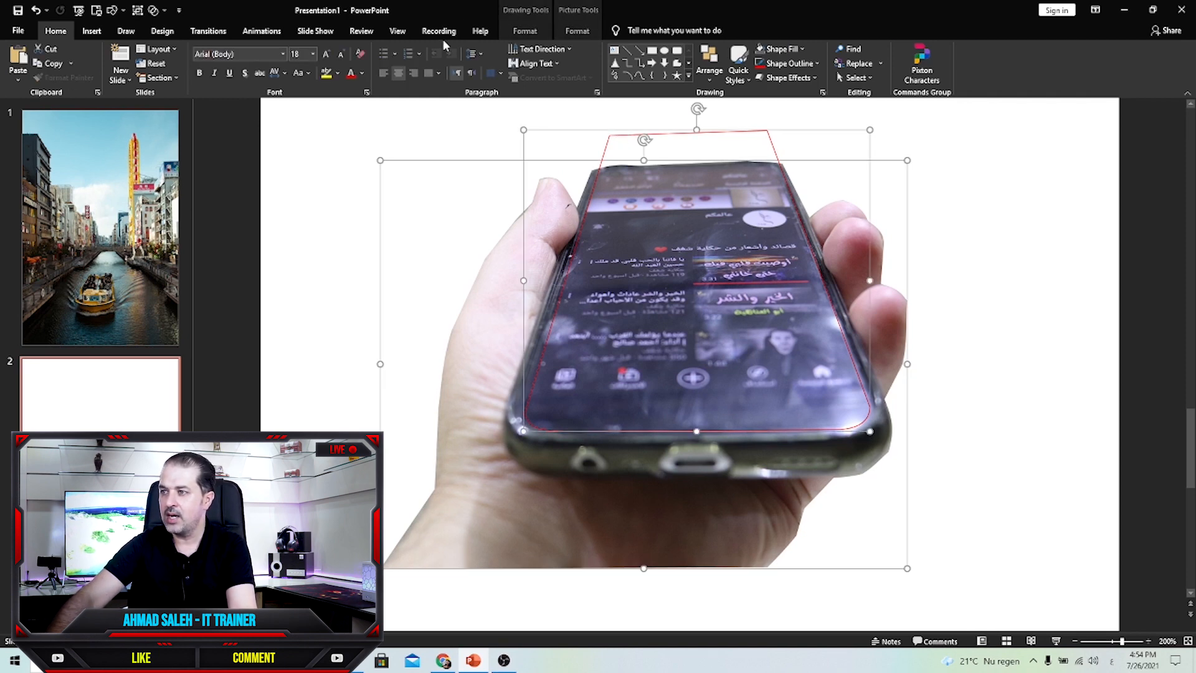
{"action": "left_click", "coordinate": [523, 32]}
{"action": "left_click", "coordinate": [126, 77]}
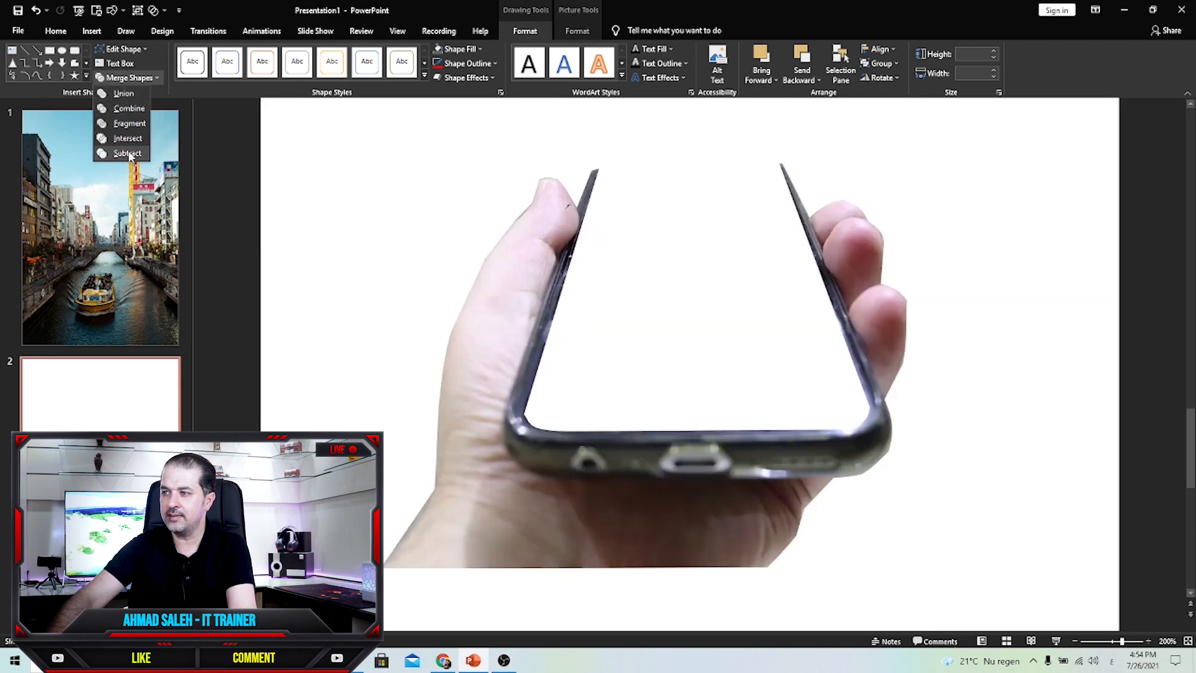
{"action": "left_click", "coordinate": [127, 154]}
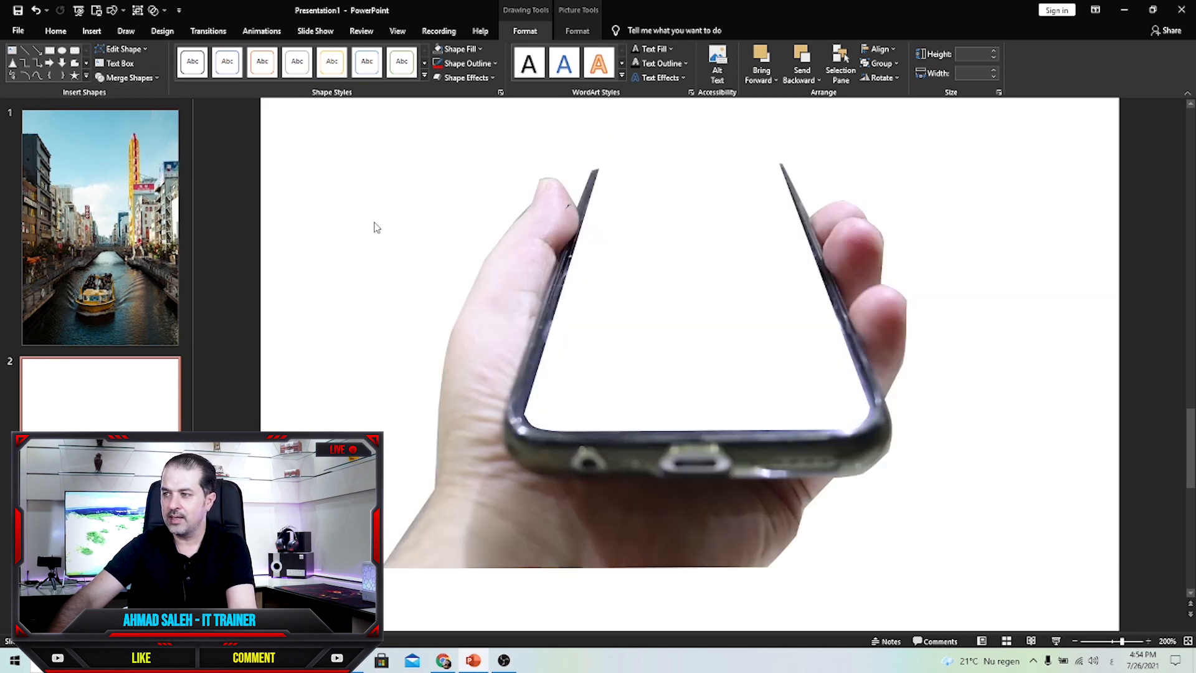
Move the hand cutout from slide 2 onto the canal photo on slide 1, placing the phone frame around the yellow boat.
{"action": "scroll", "coordinate": [569, 286], "scroll_direction": "down", "scroll_amount": 5}
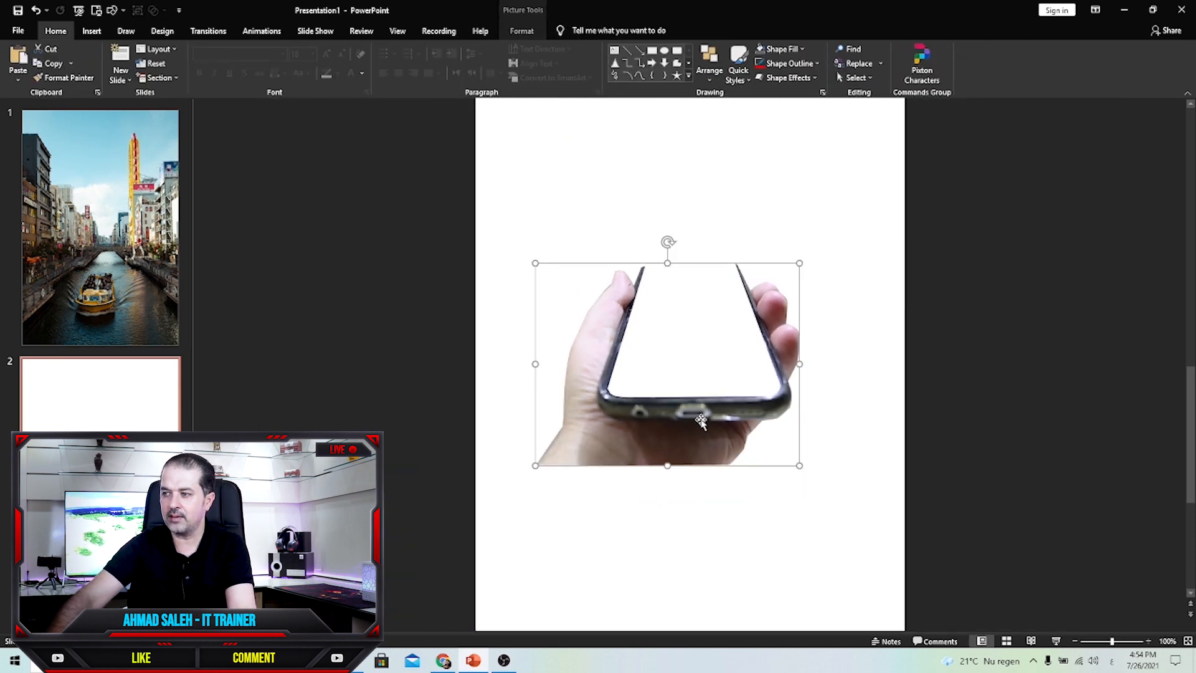
{"action": "key", "text": "Delete"}
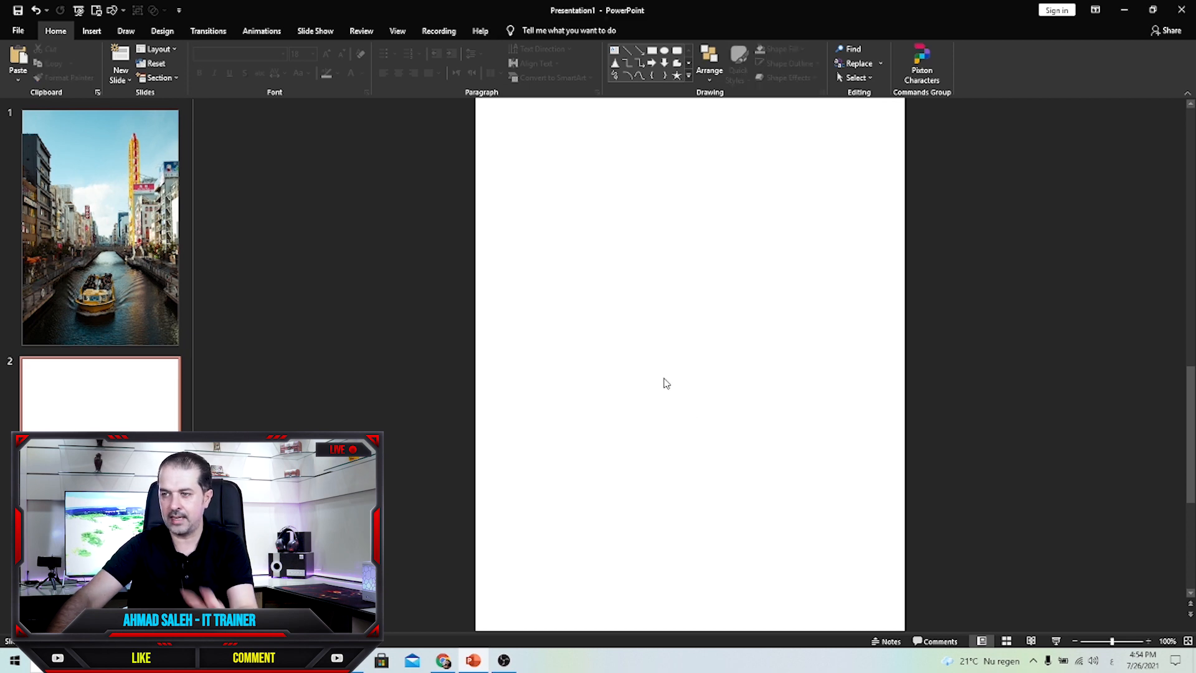
{"action": "left_click", "coordinate": [102, 238]}
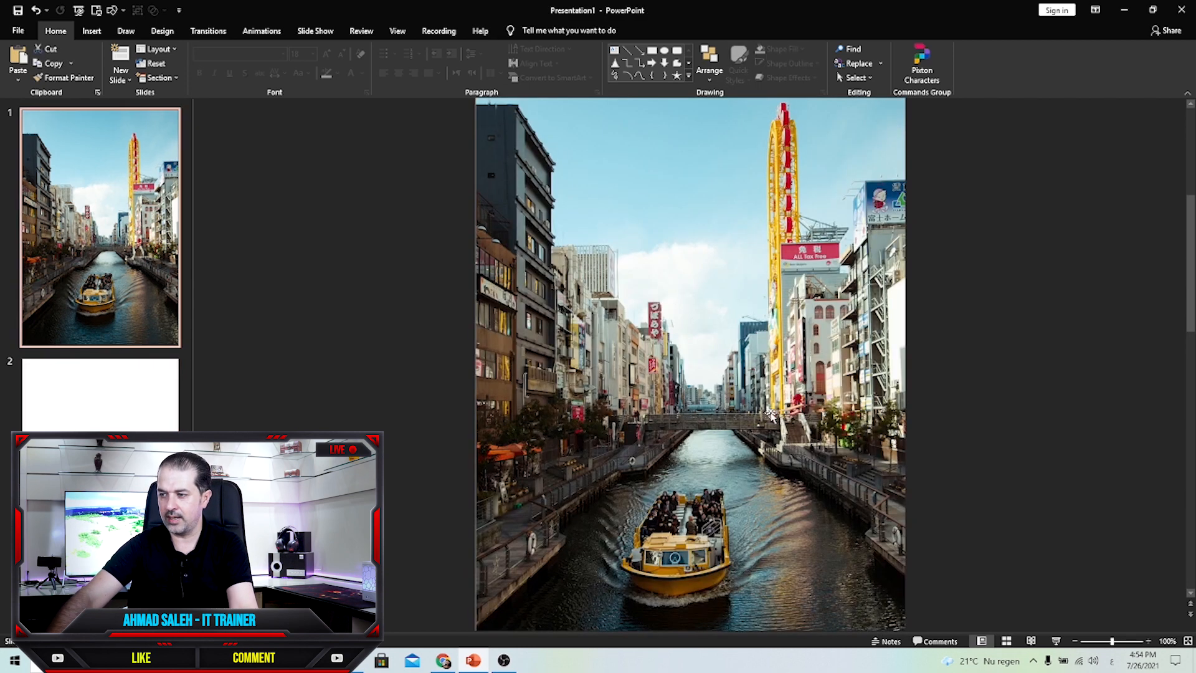
{"action": "scroll", "coordinate": [771, 412], "scroll_direction": "down", "scroll_amount": 2}
{"action": "key", "text": "ctrl+v"}
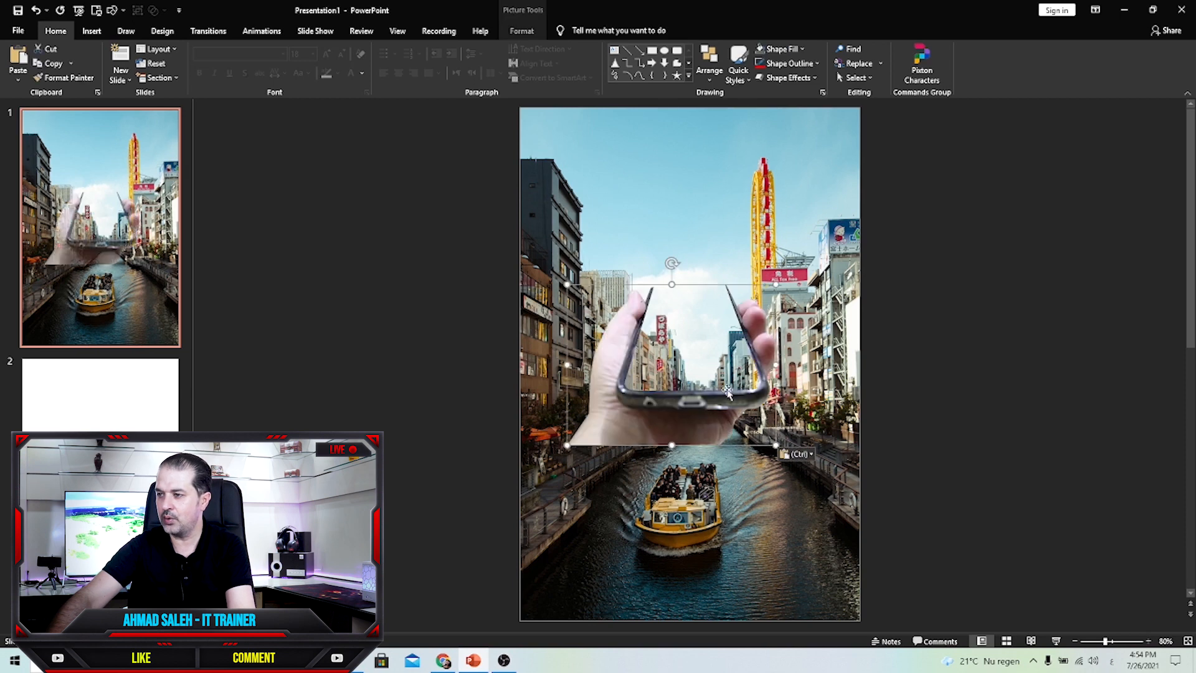
{"action": "left_click_drag", "start_coordinate": [704, 410], "coordinate": [719, 580]}
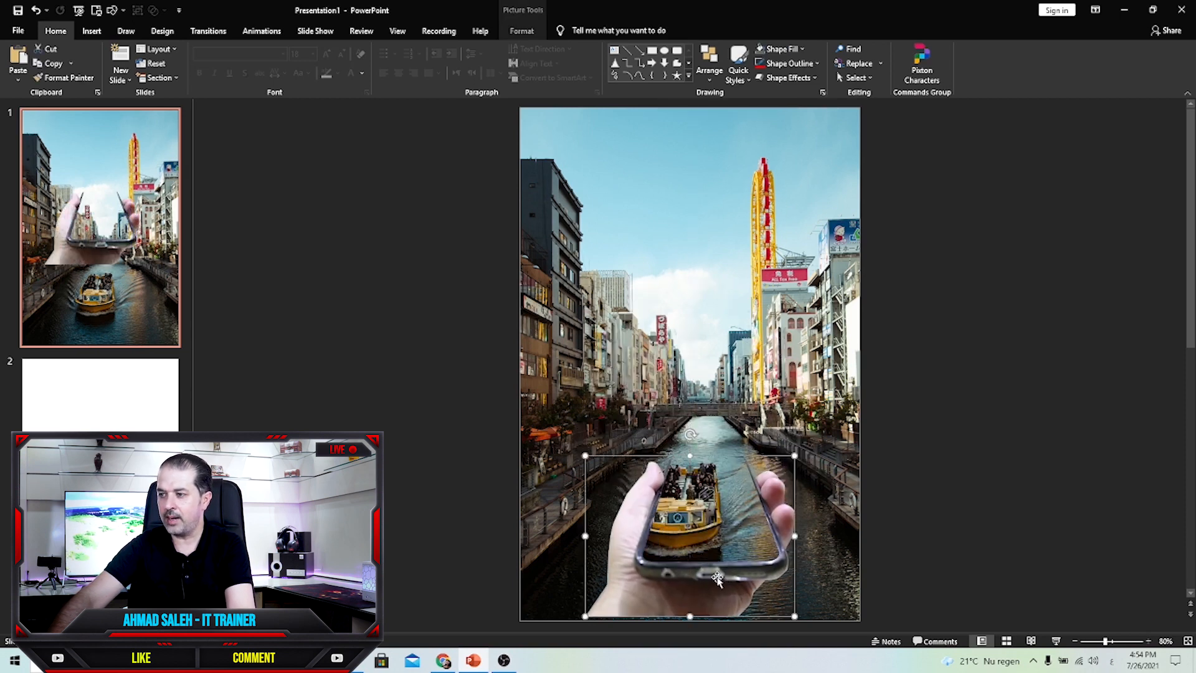
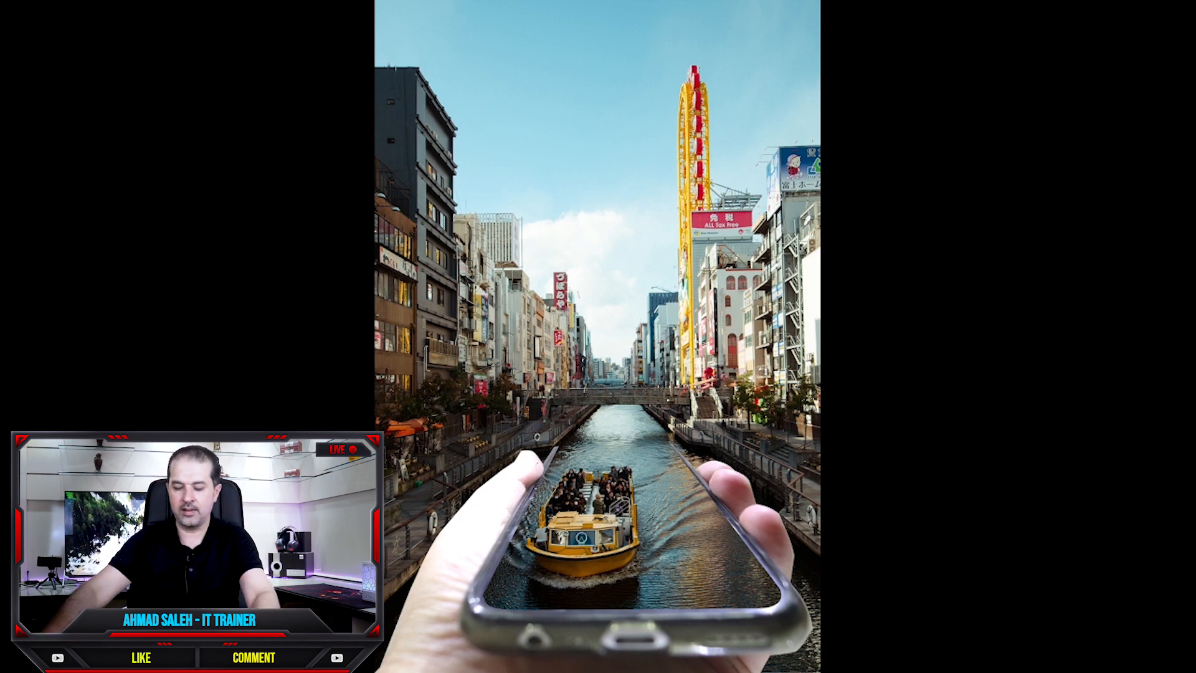
Leave the slide show, lower the hand picture's brightness in its picture corrections, and preview the slide full screen.
{"action": "key", "text": "Escape"}
{"action": "left_click", "coordinate": [678, 536]}
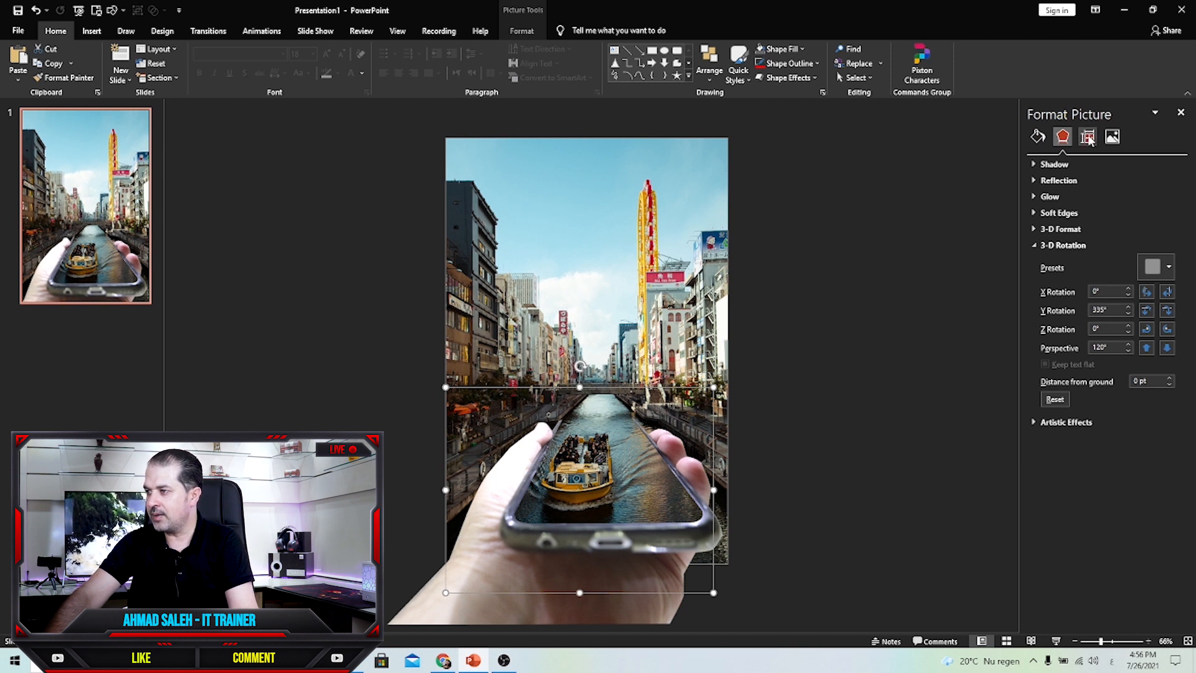
{"action": "left_click", "coordinate": [1111, 138]}
{"action": "left_click", "coordinate": [1046, 165]}
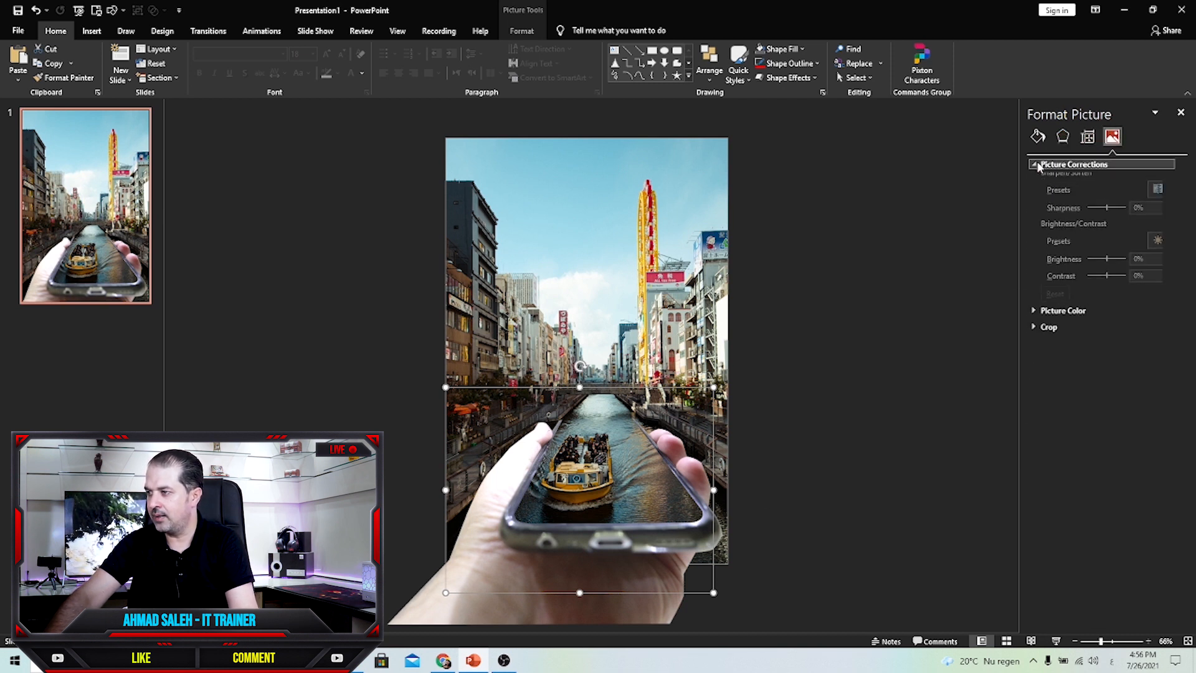
{"action": "left_click_drag", "start_coordinate": [1108, 266], "coordinate": [1102, 264]}
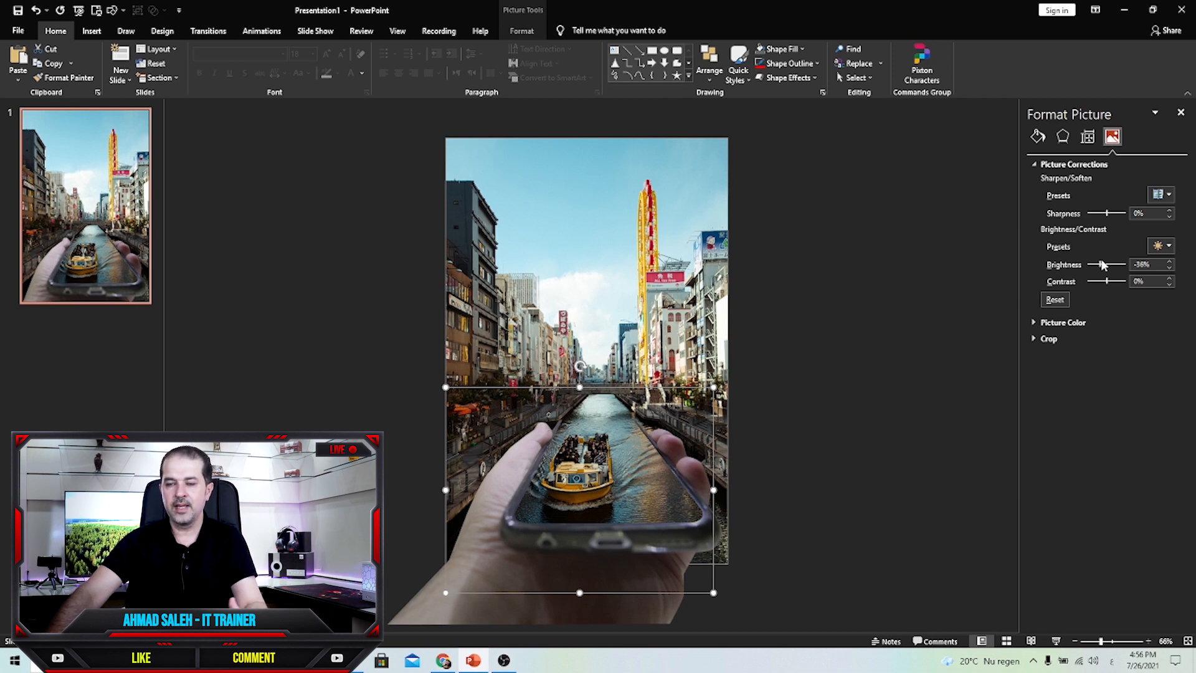
{"action": "left_click_drag", "start_coordinate": [1099, 263], "coordinate": [1100, 261]}
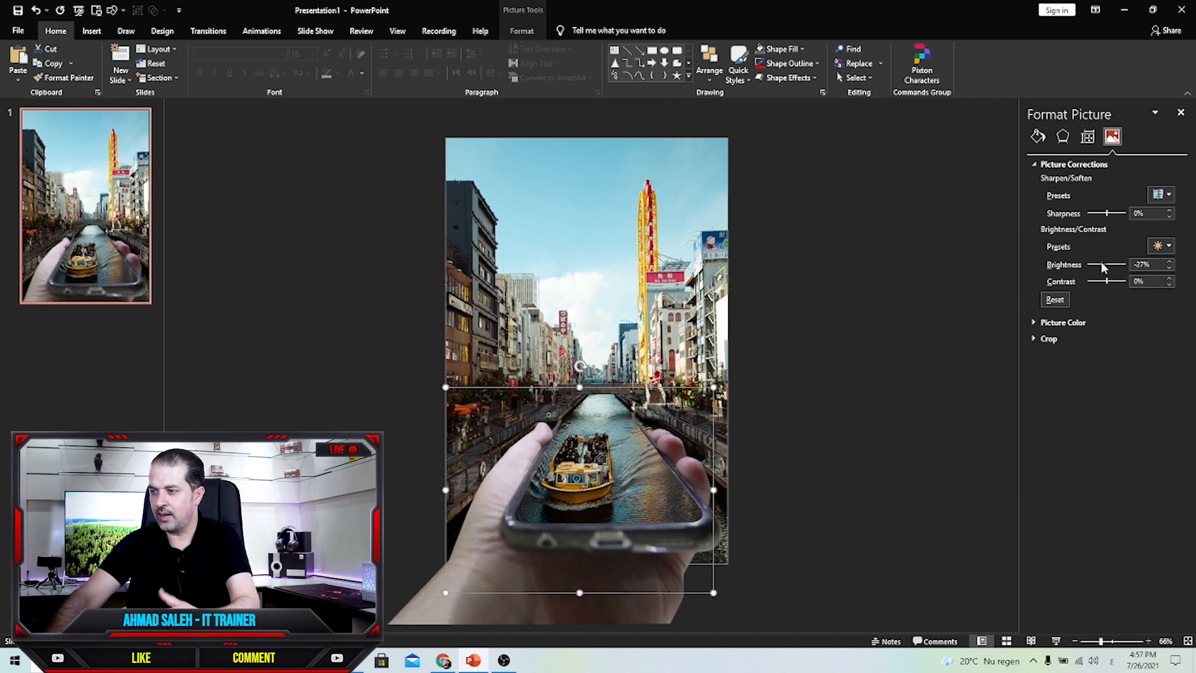
{"action": "left_click_drag", "start_coordinate": [1100, 264], "coordinate": [1097, 264]}
{"action": "key", "text": "F5"}
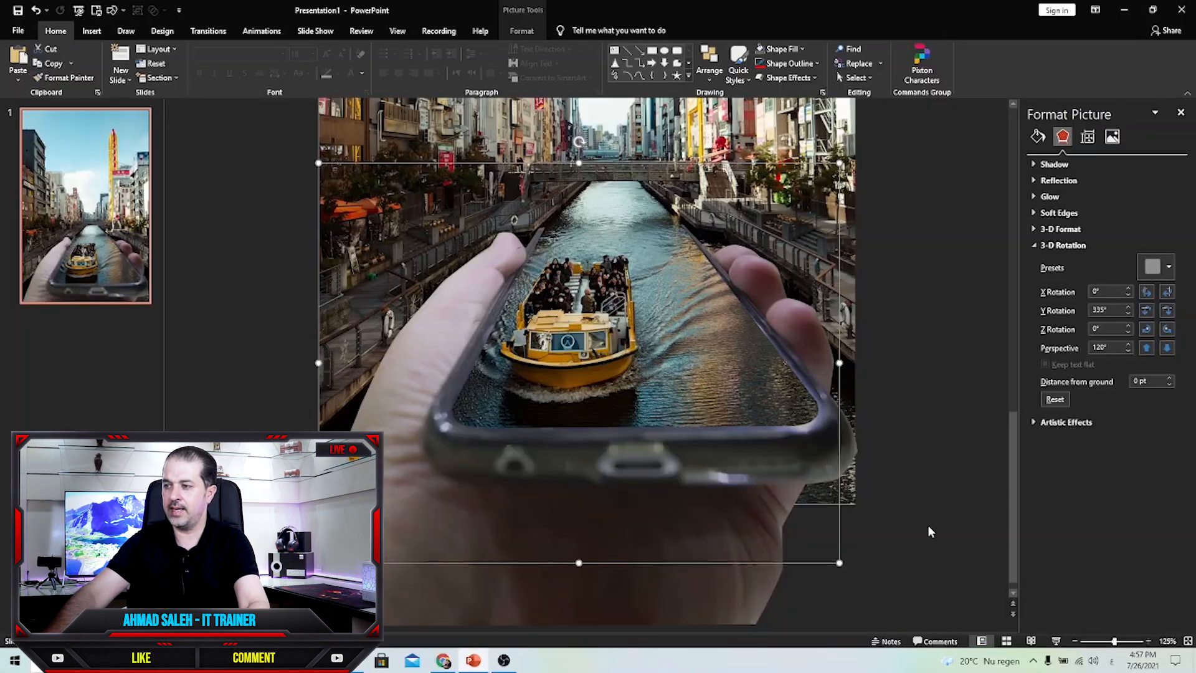
Switch to the Photopea online editor in the browser.
{"action": "left_click", "coordinate": [443, 660]}
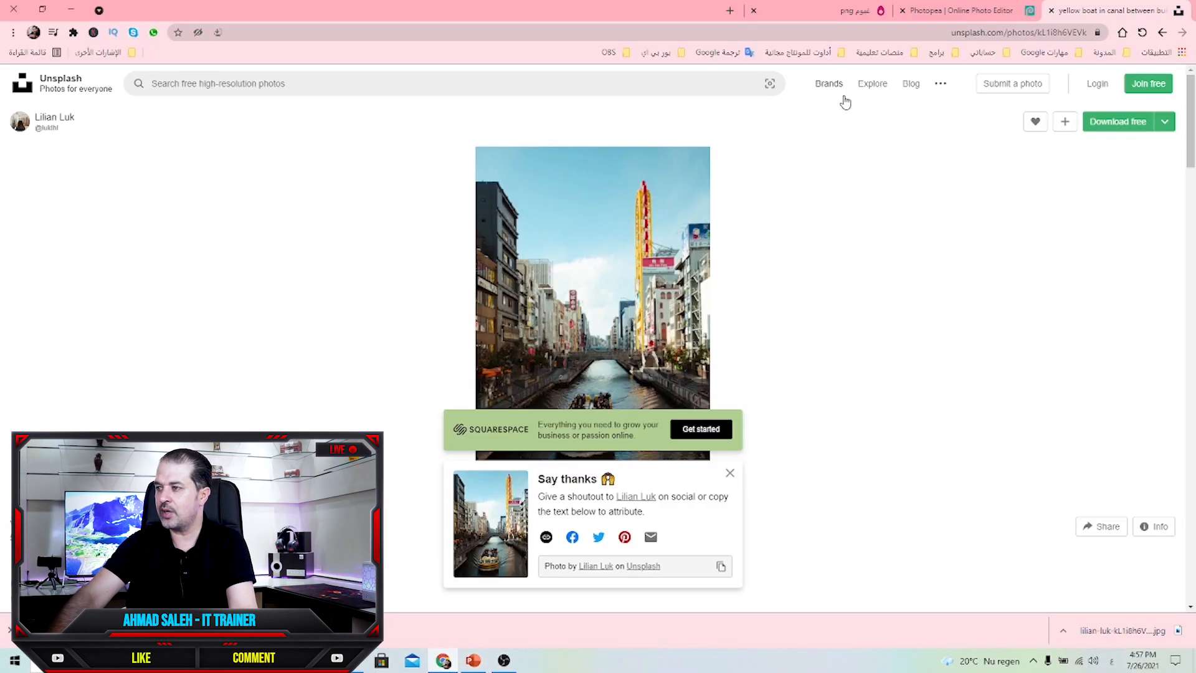
{"action": "left_click", "coordinate": [959, 10]}
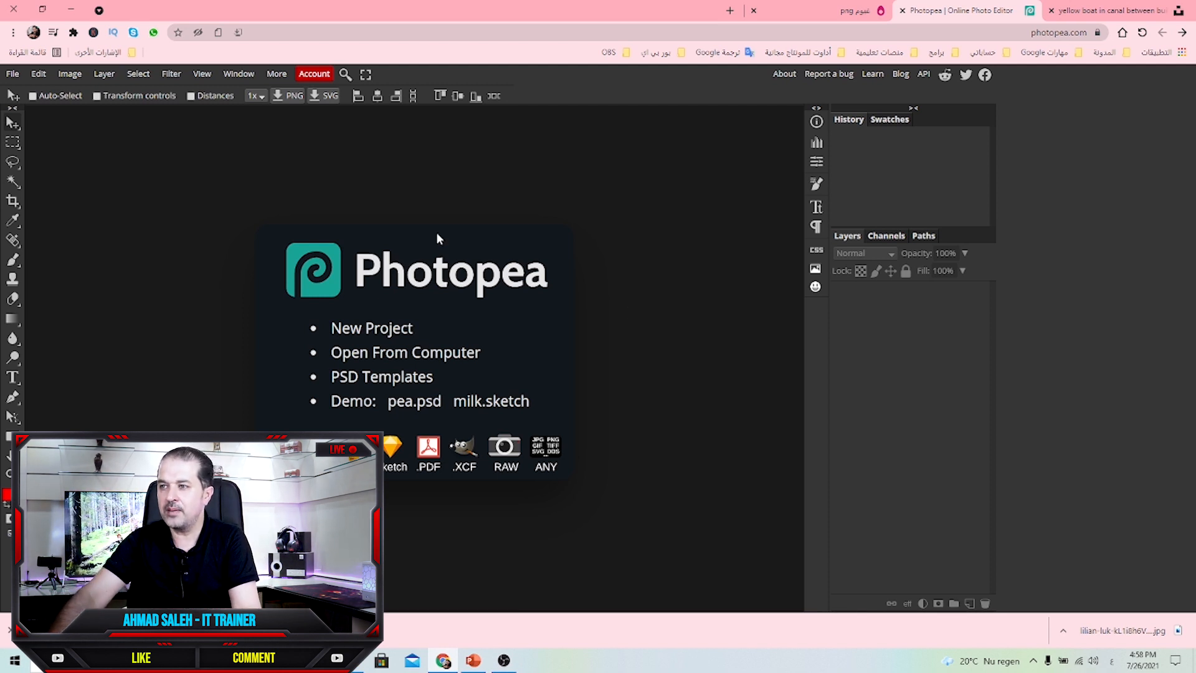
Change Photopea's interface language to Arabic and set it back to English.
{"action": "left_click", "coordinate": [276, 73]}
{"action": "mouse_move", "coordinate": [301, 99]}
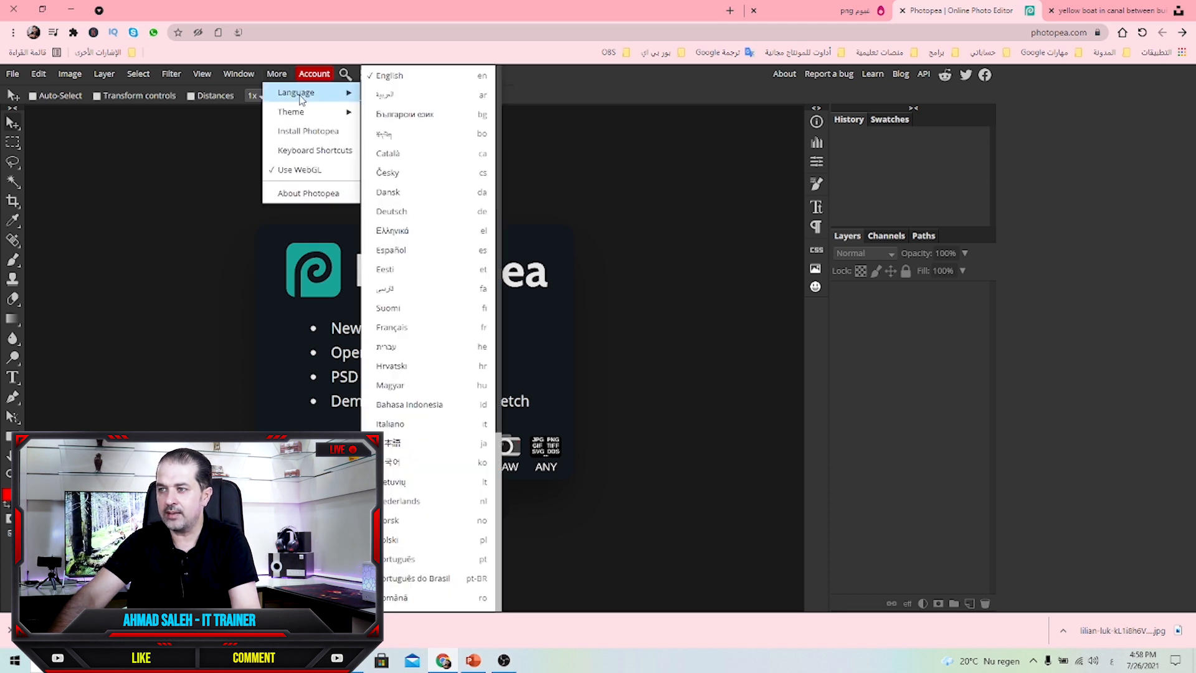
{"action": "left_click", "coordinate": [372, 91]}
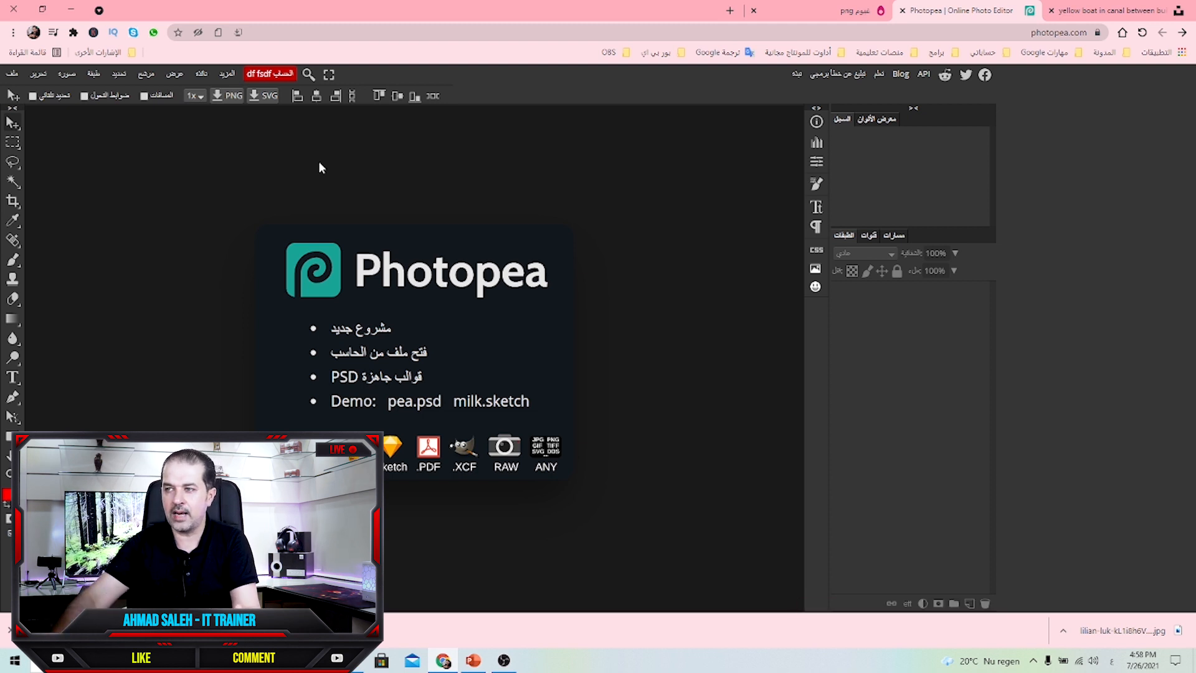
{"action": "left_click", "coordinate": [223, 73]}
{"action": "mouse_move", "coordinate": [249, 92]}
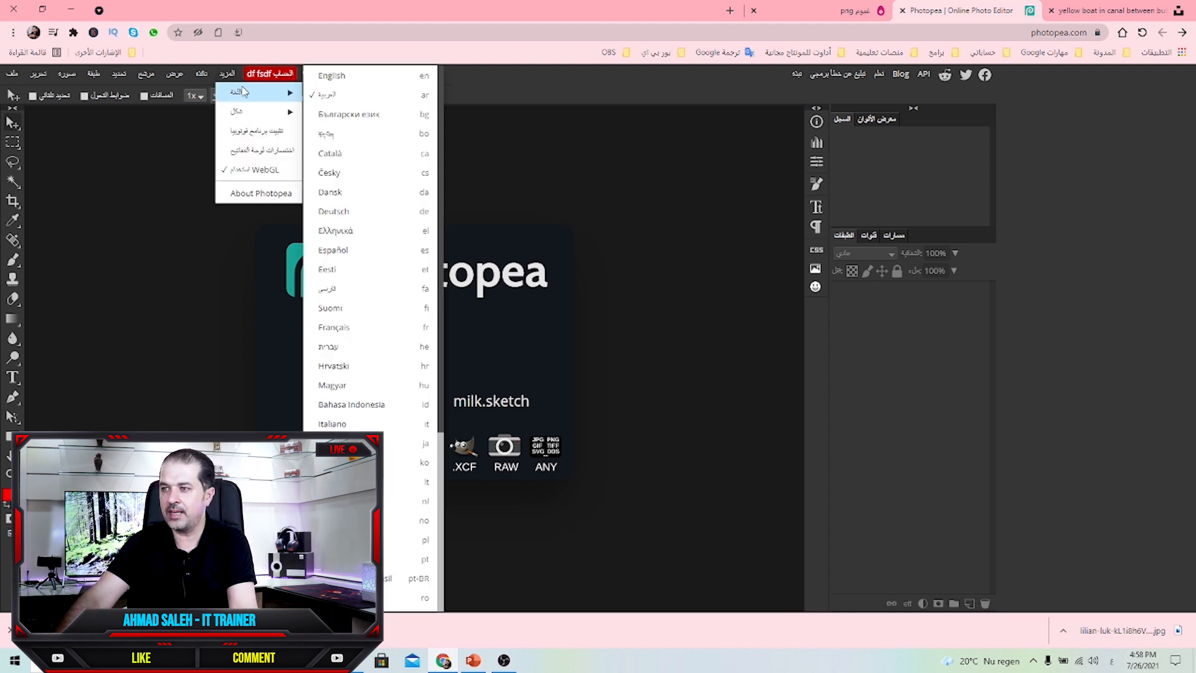
{"action": "left_click", "coordinate": [340, 78]}
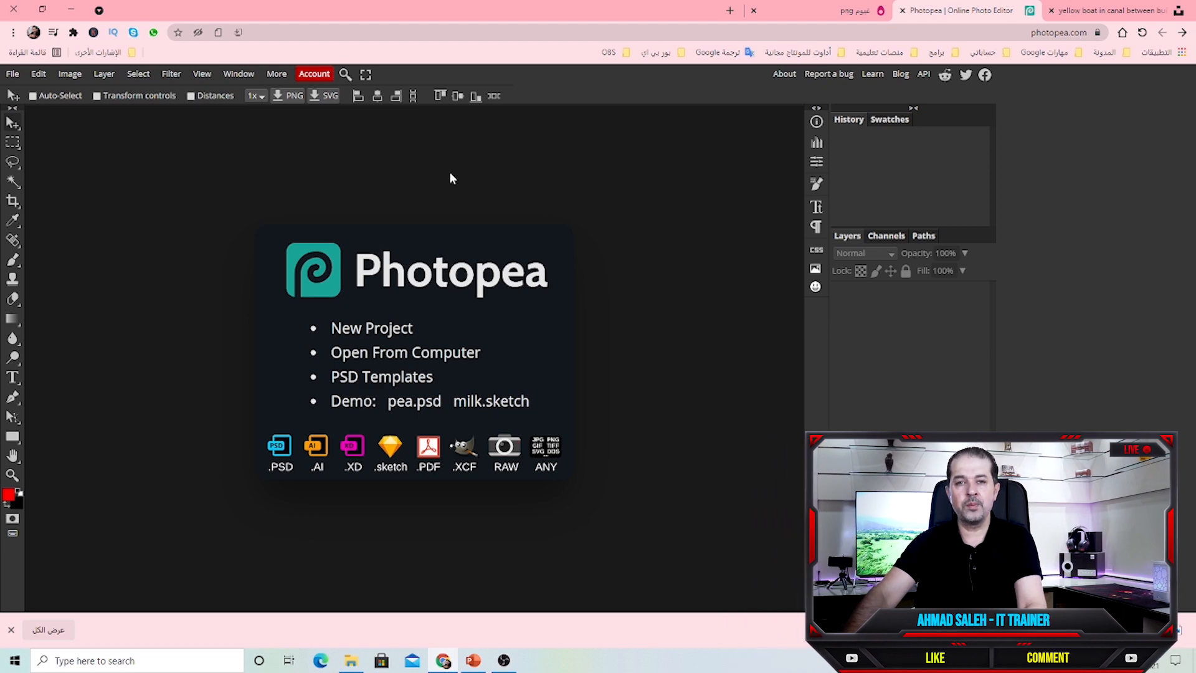
Copy the image address of the canal photo on the Unsplash page.
{"action": "left_click", "coordinate": [1108, 10]}
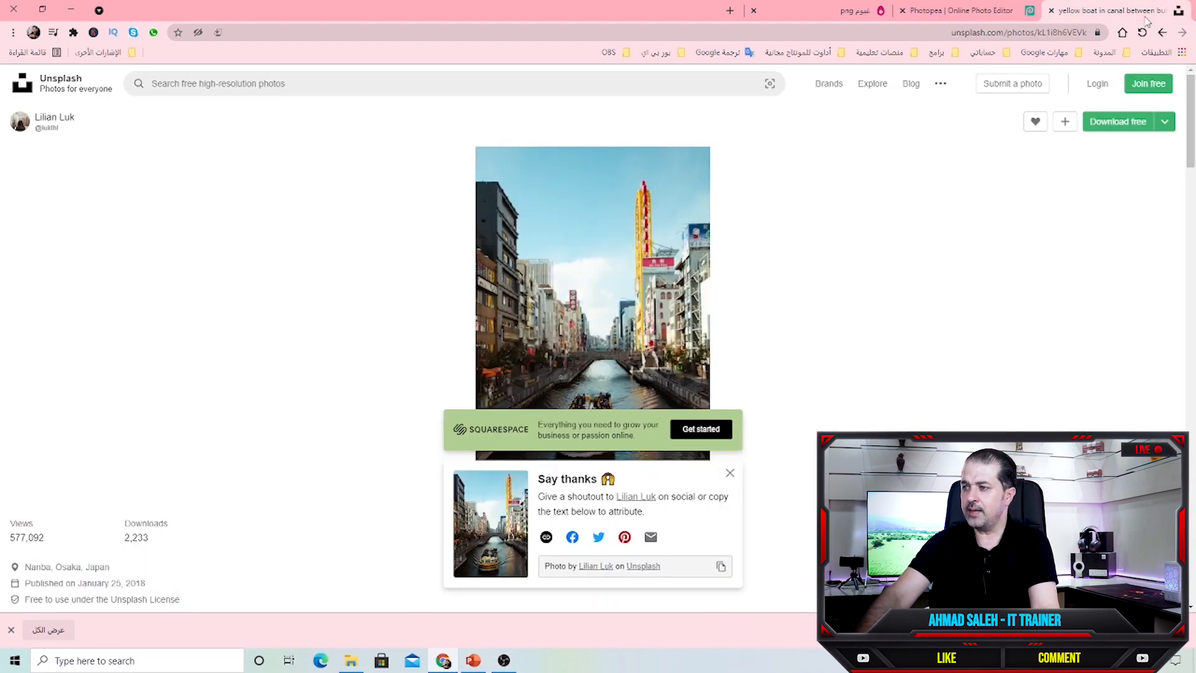
{"action": "right_click", "coordinate": [572, 269]}
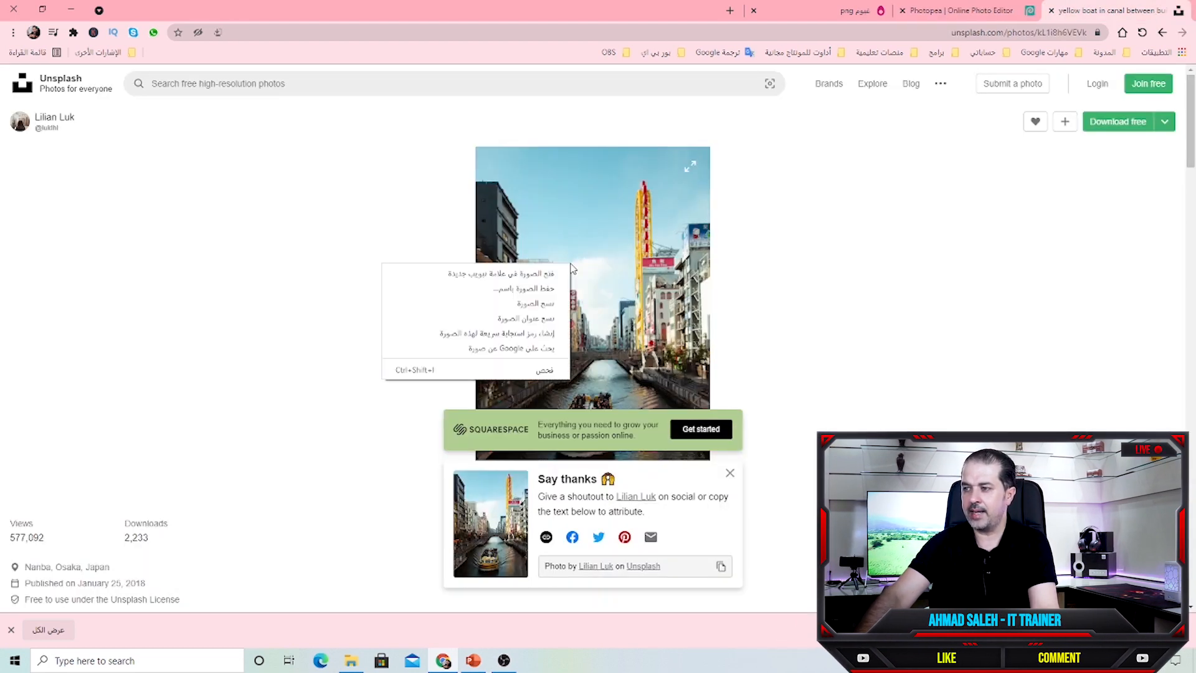
{"action": "left_click", "coordinate": [512, 319]}
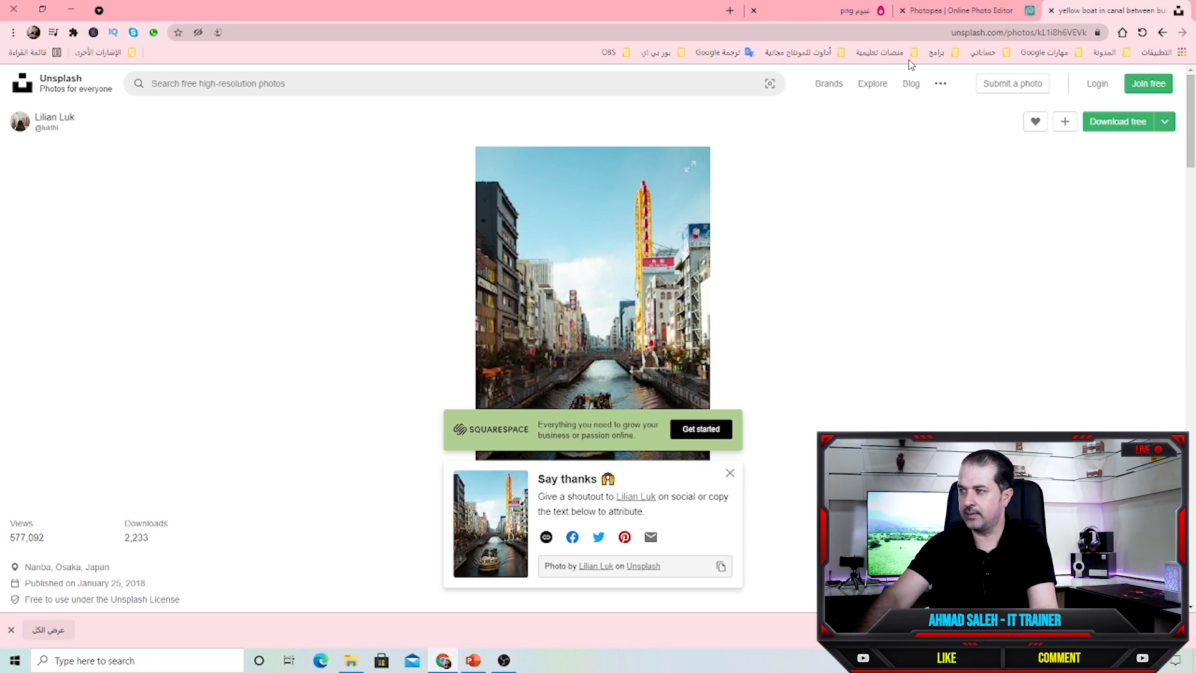
Open the canal photo in Photopea from the copied image URL as a new project, and close that document.
{"action": "left_click", "coordinate": [971, 10]}
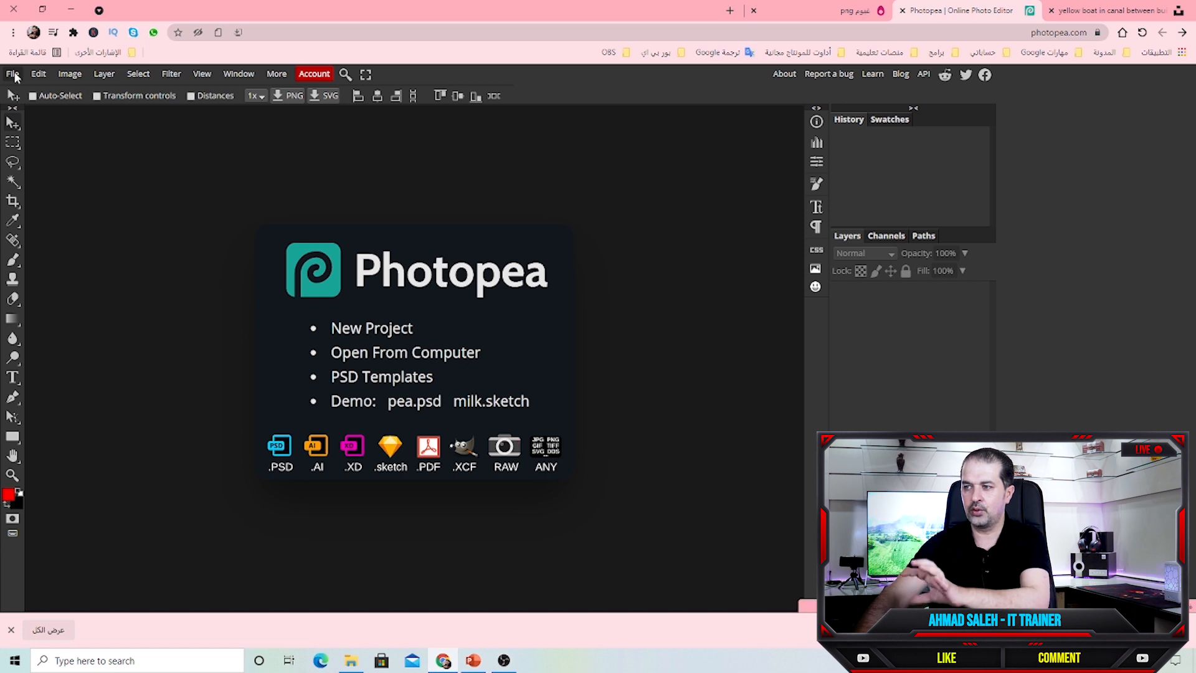
{"action": "left_click", "coordinate": [14, 75]}
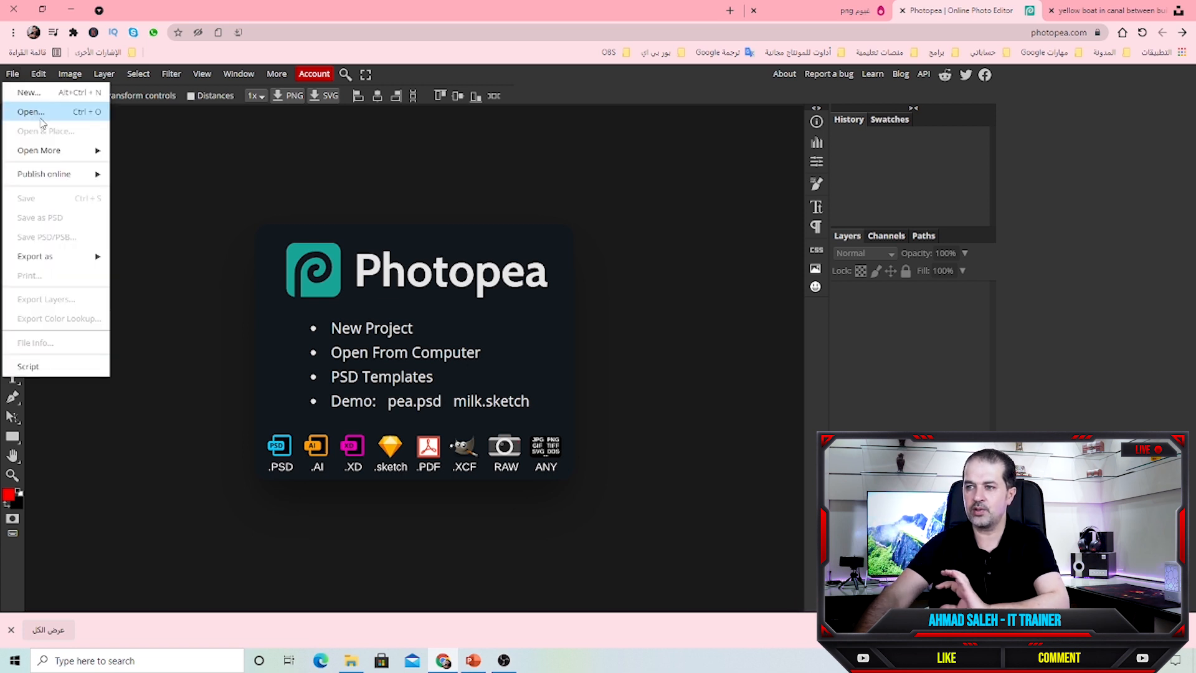
{"action": "mouse_move", "coordinate": [62, 153]}
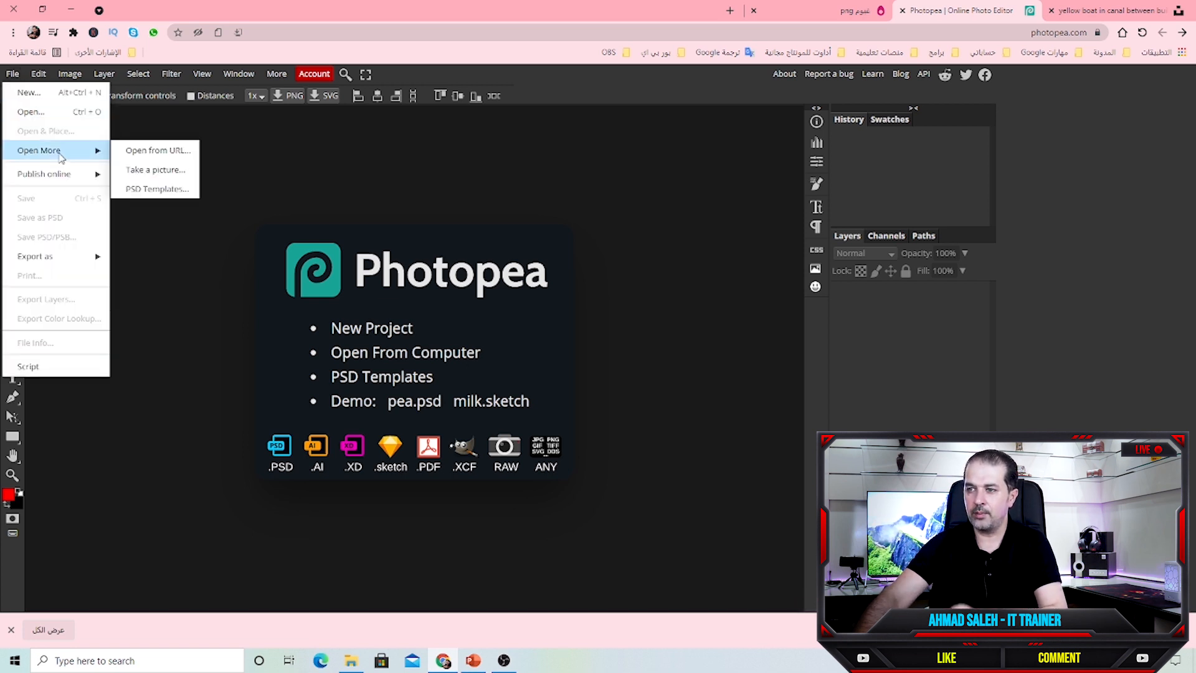
{"action": "left_click", "coordinate": [135, 152]}
{"action": "key", "text": "ctrl+v"}
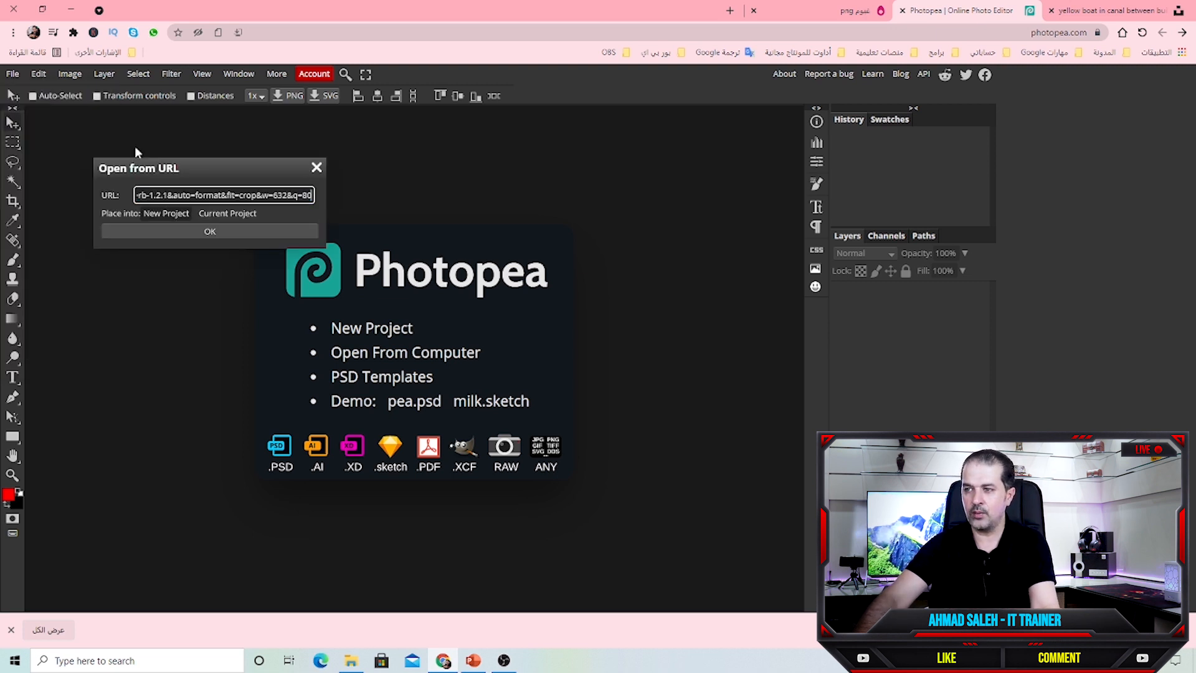
{"action": "left_click", "coordinate": [205, 232]}
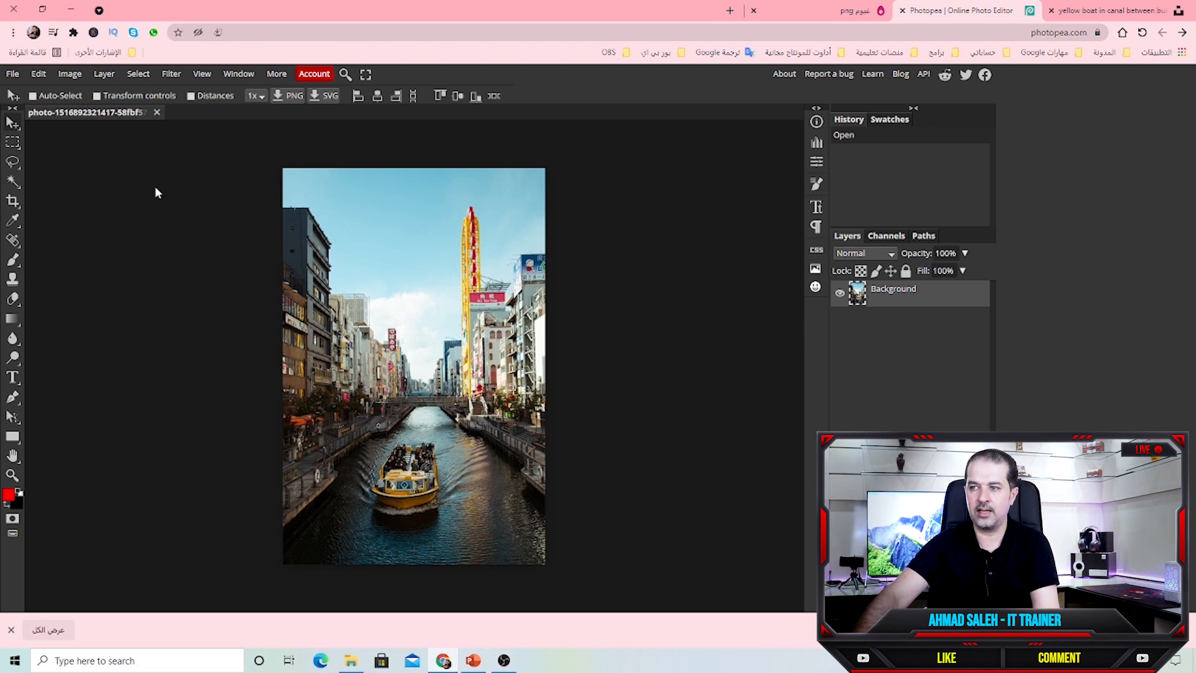
{"action": "left_click", "coordinate": [156, 113]}
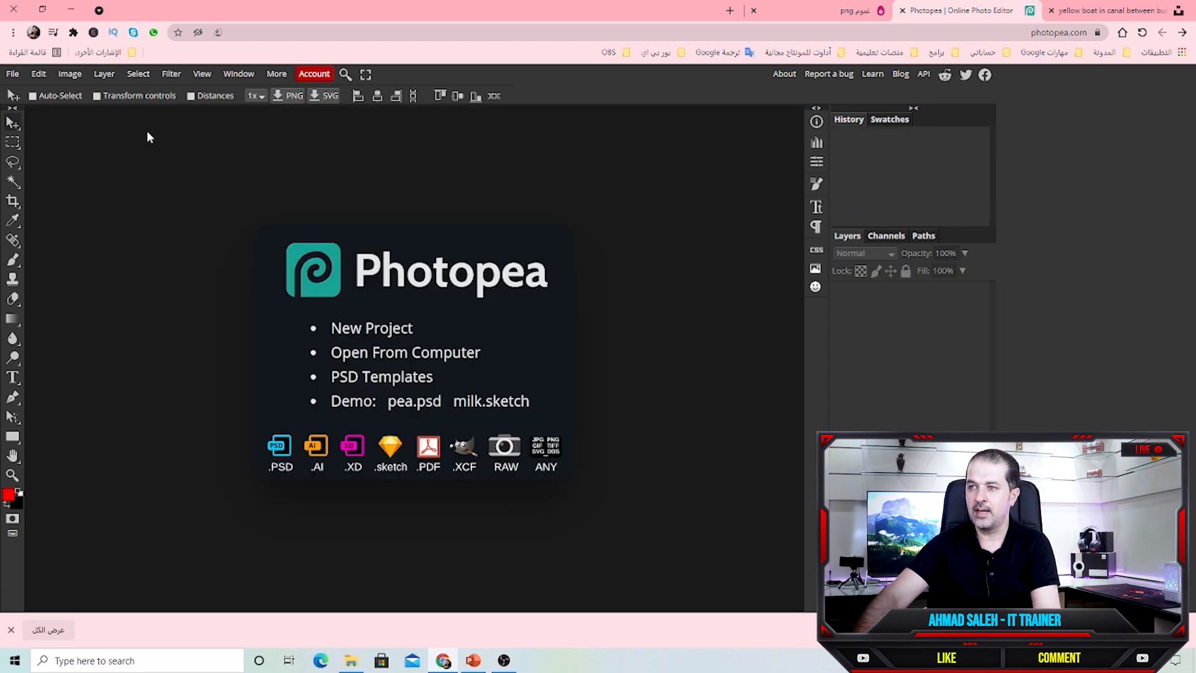
Open the canal photo JPG whose file name ends in "-4" from the computer.
{"action": "left_click", "coordinate": [12, 74]}
{"action": "left_click", "coordinate": [25, 110]}
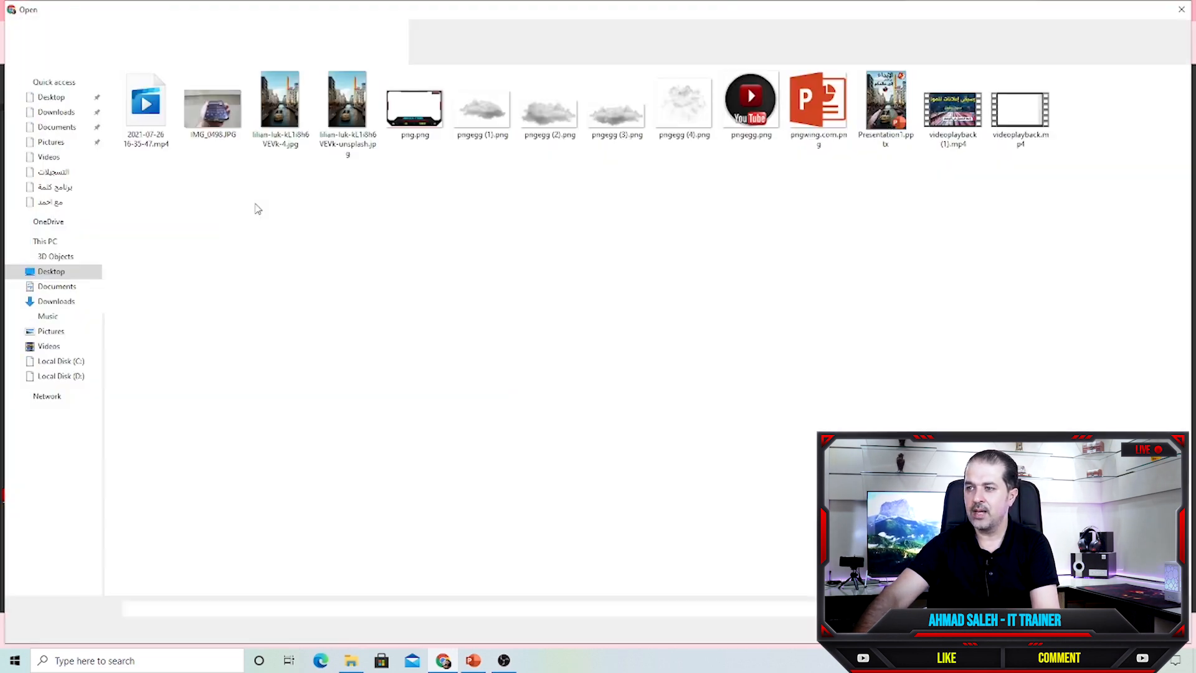
{"action": "left_click", "coordinate": [295, 115]}
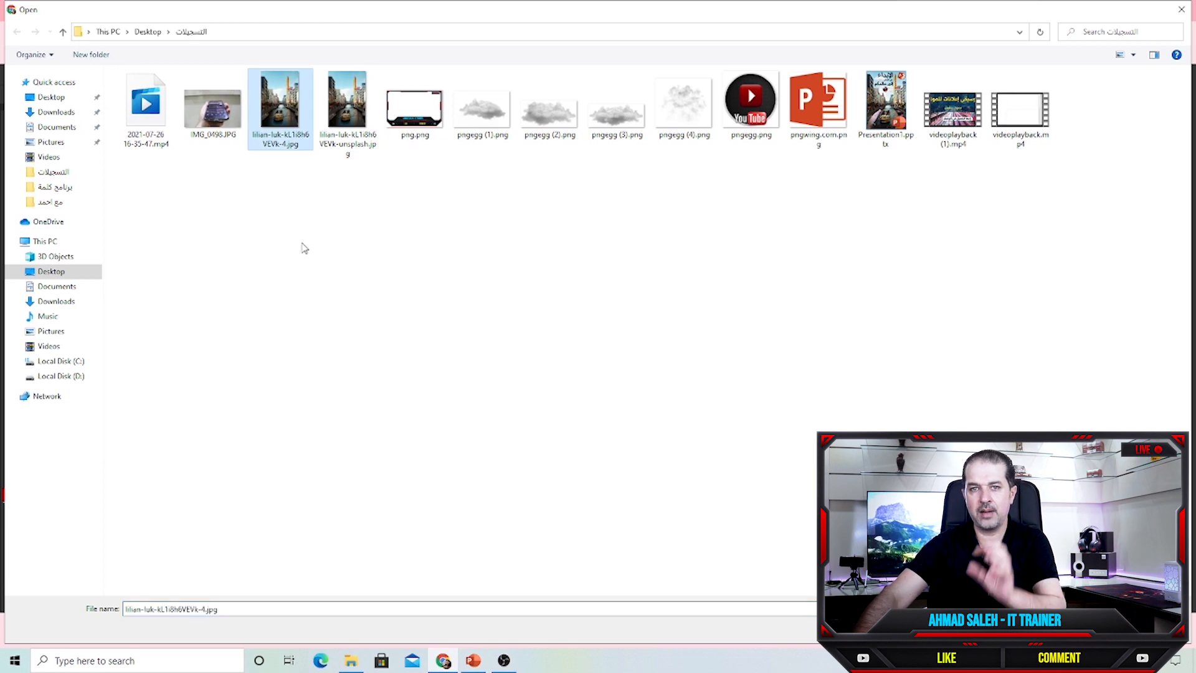
{"action": "left_click", "coordinate": [1083, 629]}
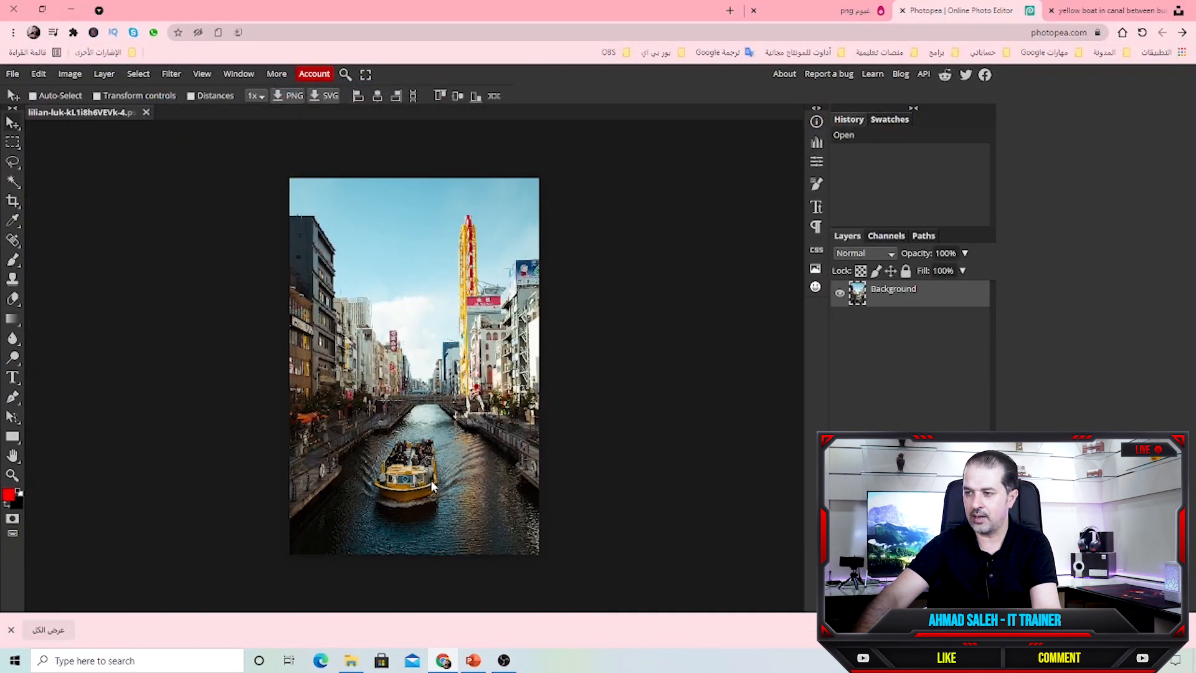
Examine the yellow boat and its surroundings in the canal photo, both close up and as a whole.
{"action": "scroll", "coordinate": [433, 485], "scroll_direction": "up", "scroll_amount": 4}
{"action": "scroll", "coordinate": [315, 475], "scroll_direction": "up", "scroll_amount": 4}
{"action": "scroll", "coordinate": [317, 476], "scroll_direction": "down", "scroll_amount": 3}
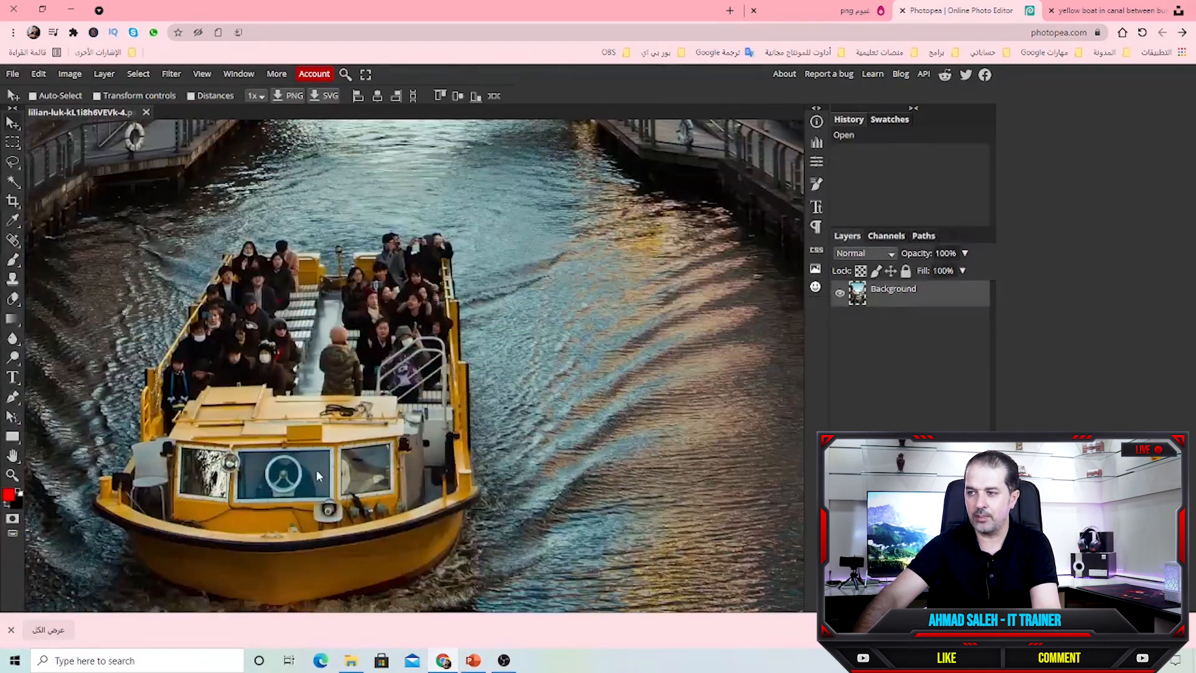
{"action": "scroll", "coordinate": [316, 475], "scroll_direction": "down", "scroll_amount": 5}
{"action": "scroll", "coordinate": [317, 476], "scroll_direction": "up", "scroll_amount": 2}
{"action": "scroll", "coordinate": [318, 476], "scroll_direction": "down", "scroll_amount": 2}
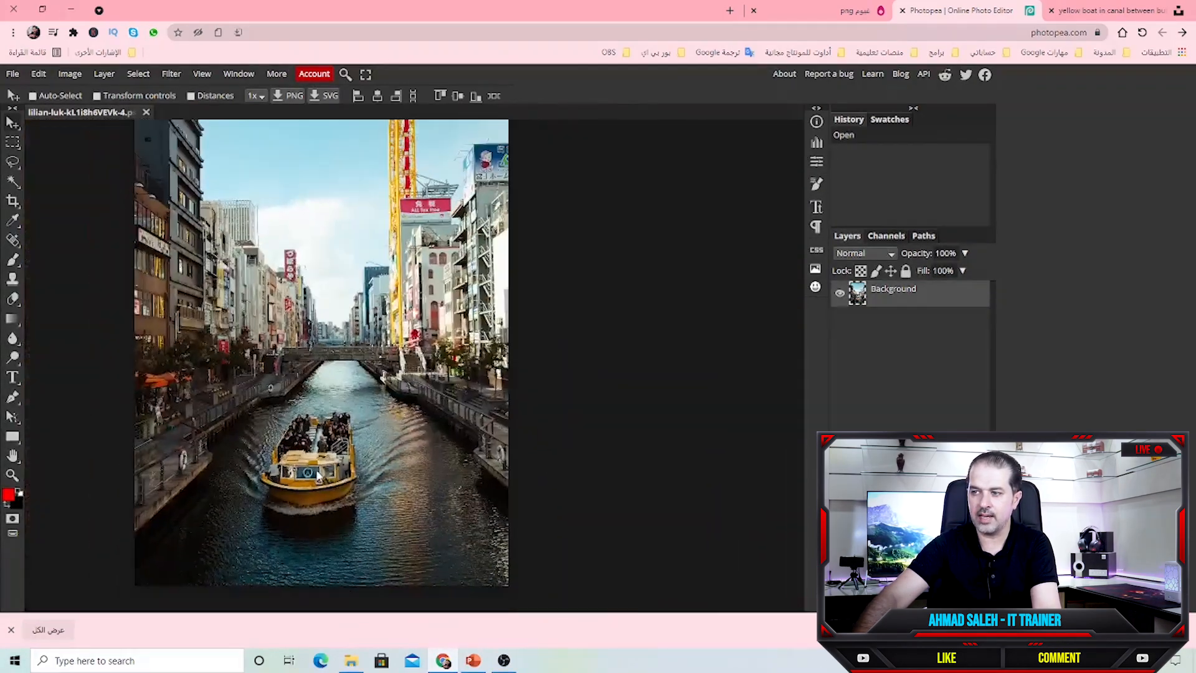
{"action": "scroll", "coordinate": [317, 475], "scroll_direction": "down", "scroll_amount": 2}
{"action": "scroll", "coordinate": [572, 277], "scroll_direction": "up", "scroll_amount": 4}
{"action": "scroll", "coordinate": [591, 330], "scroll_direction": "down", "scroll_amount": 1}
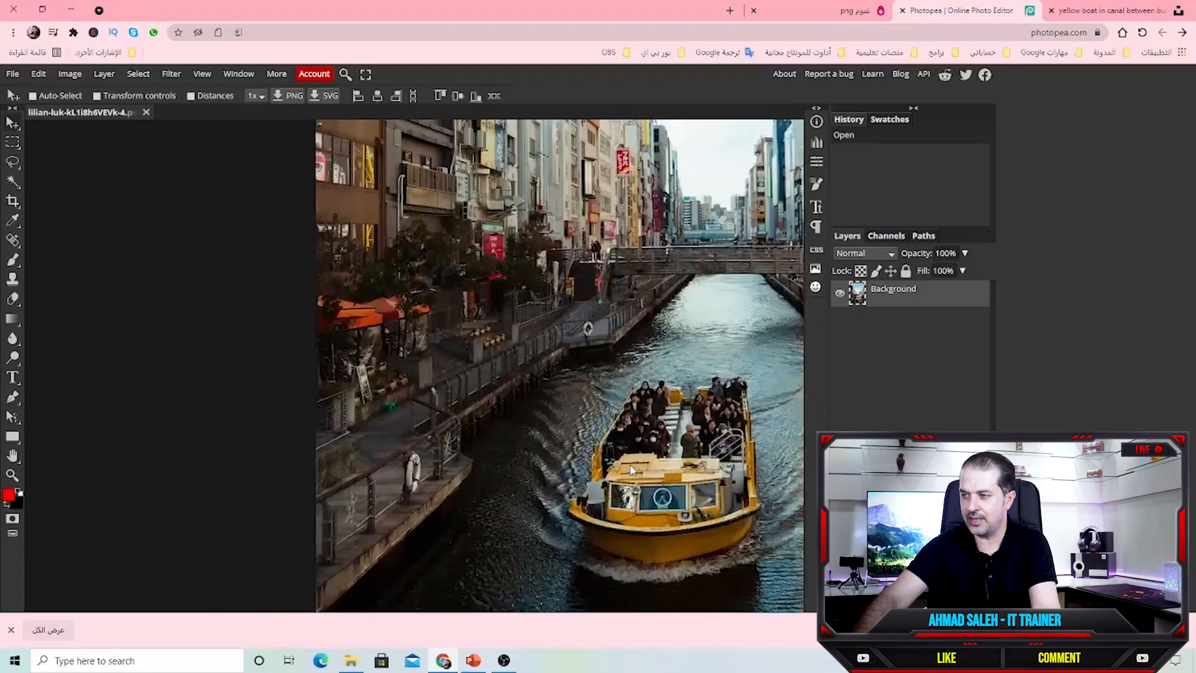
{"action": "scroll", "coordinate": [630, 470], "scroll_direction": "down", "scroll_amount": 5}
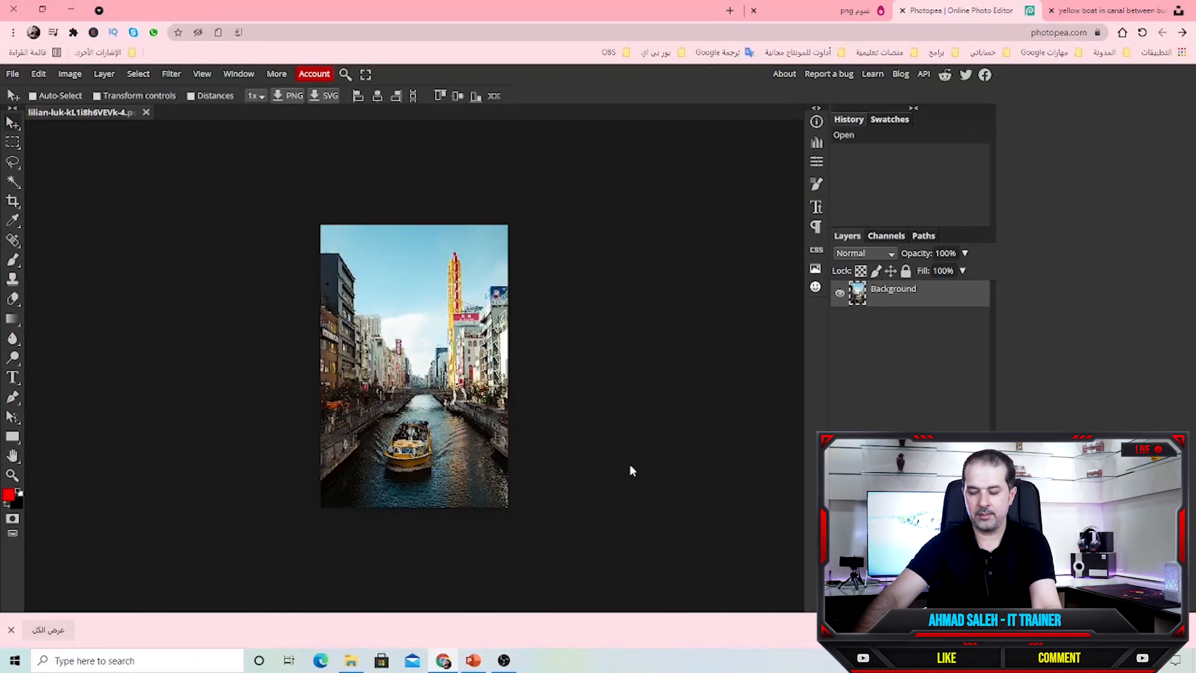
{"action": "scroll", "coordinate": [534, 448], "scroll_direction": "up", "scroll_amount": 5}
{"action": "scroll", "coordinate": [534, 448], "scroll_direction": "up", "scroll_amount": 2}
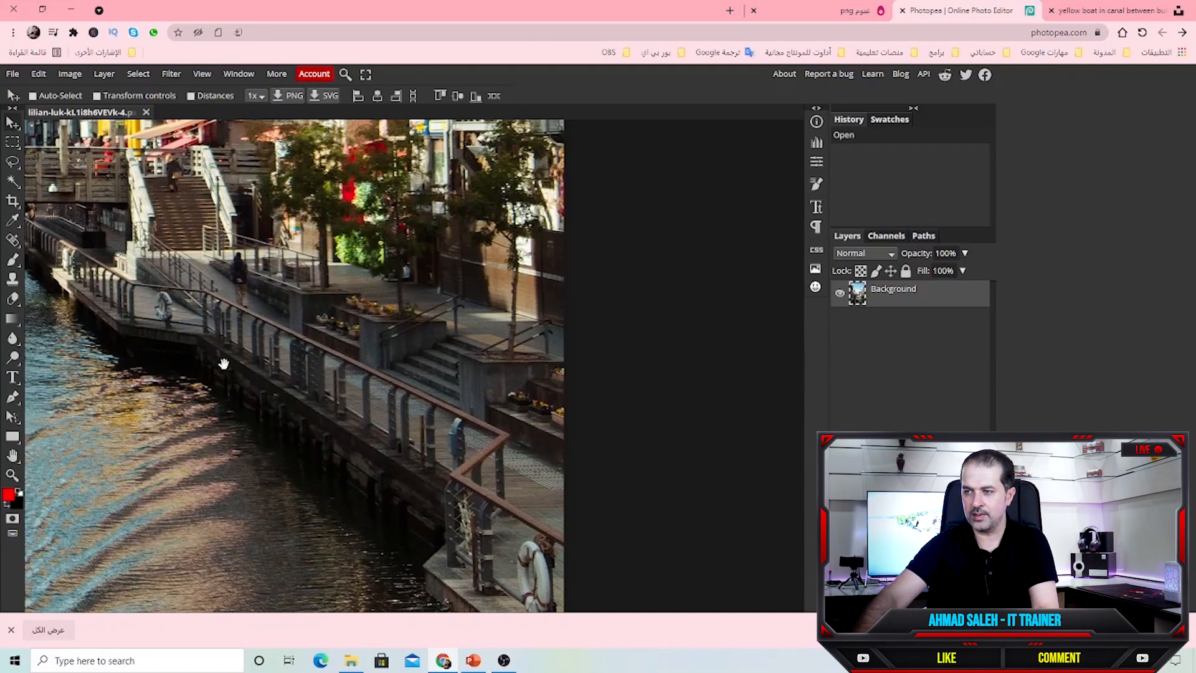
{"action": "left_click_drag", "start_coordinate": [223, 364], "coordinate": [494, 357]}
{"action": "left_click_drag", "start_coordinate": [297, 353], "coordinate": [467, 314]}
{"action": "left_click_drag", "start_coordinate": [350, 575], "coordinate": [516, 386]}
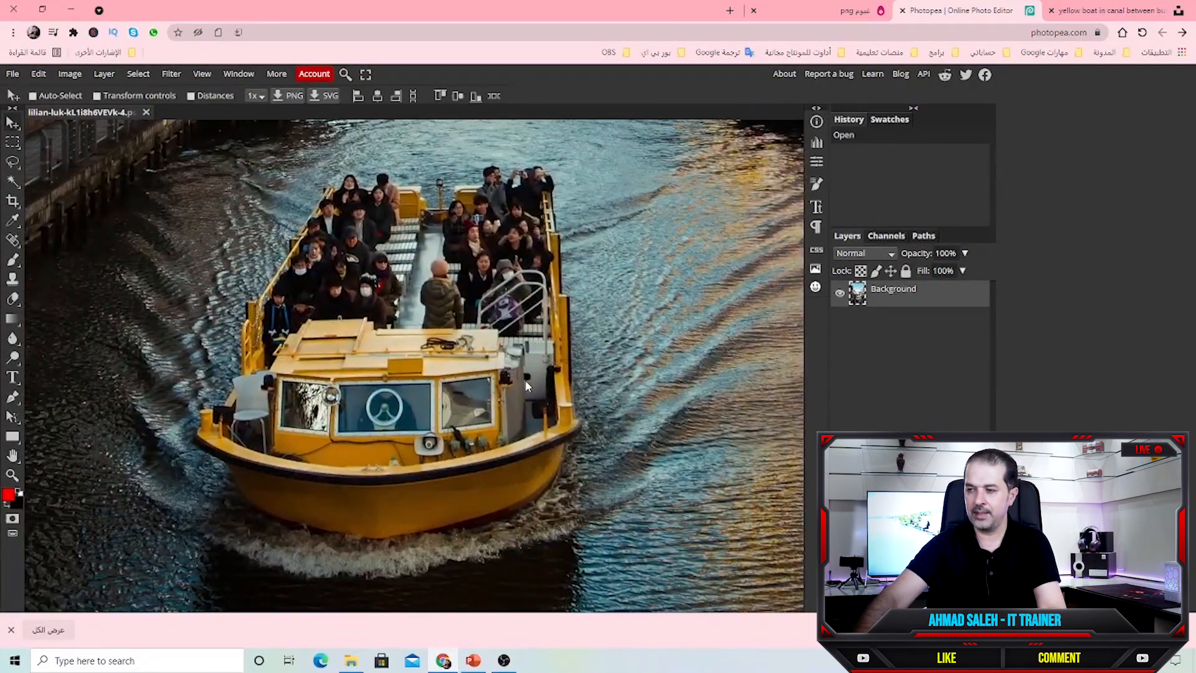
{"action": "scroll", "coordinate": [520, 382], "scroll_direction": "down", "scroll_amount": 3}
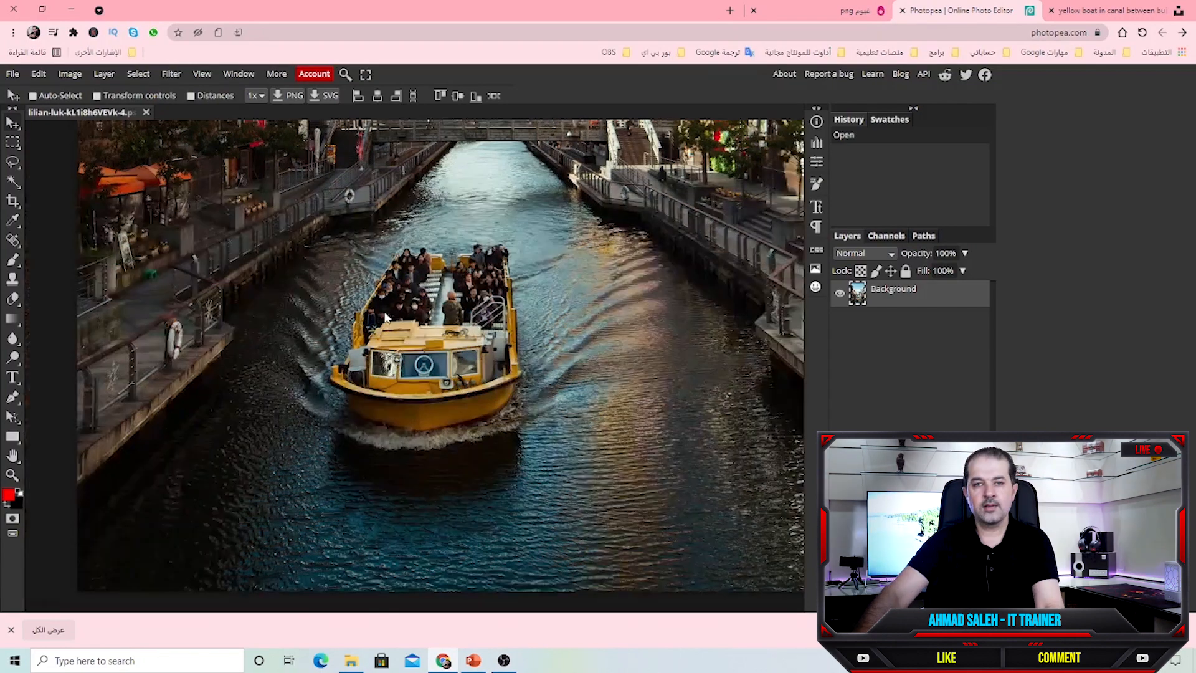
Select the Pen tool, with the boat's left bow corner in close-up.
{"action": "left_click", "coordinate": [13, 400]}
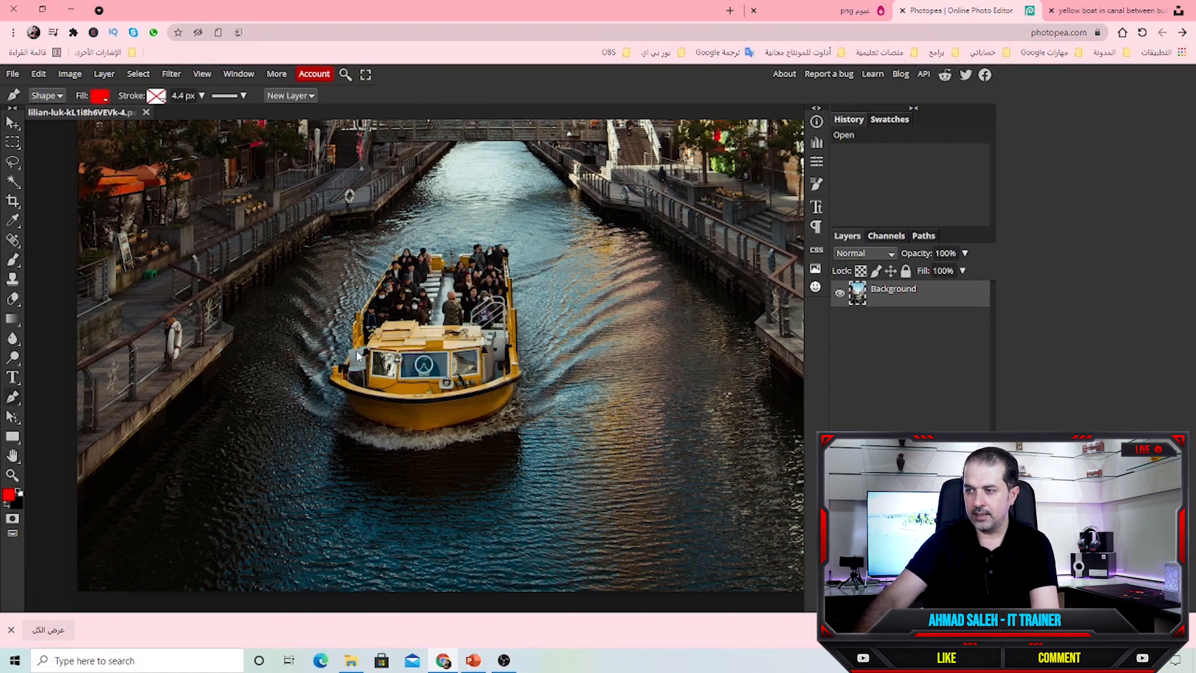
{"action": "right_click", "coordinate": [12, 399]}
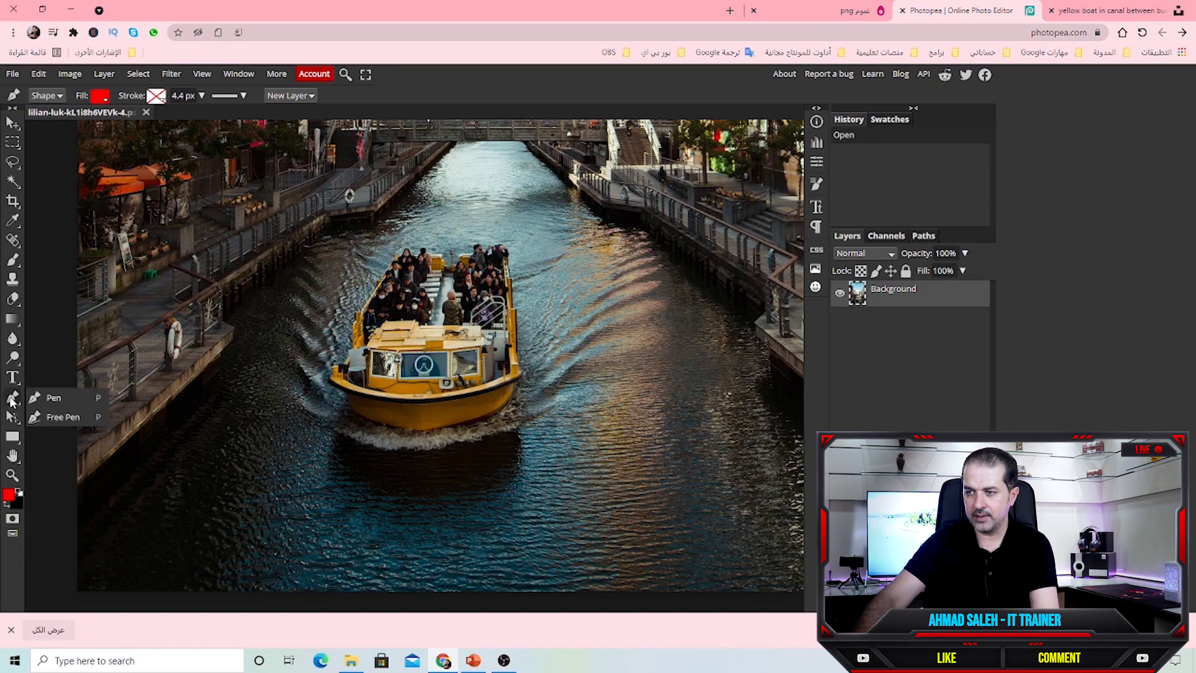
{"action": "left_click", "coordinate": [47, 396]}
{"action": "scroll", "coordinate": [354, 360], "scroll_direction": "up", "scroll_amount": 5}
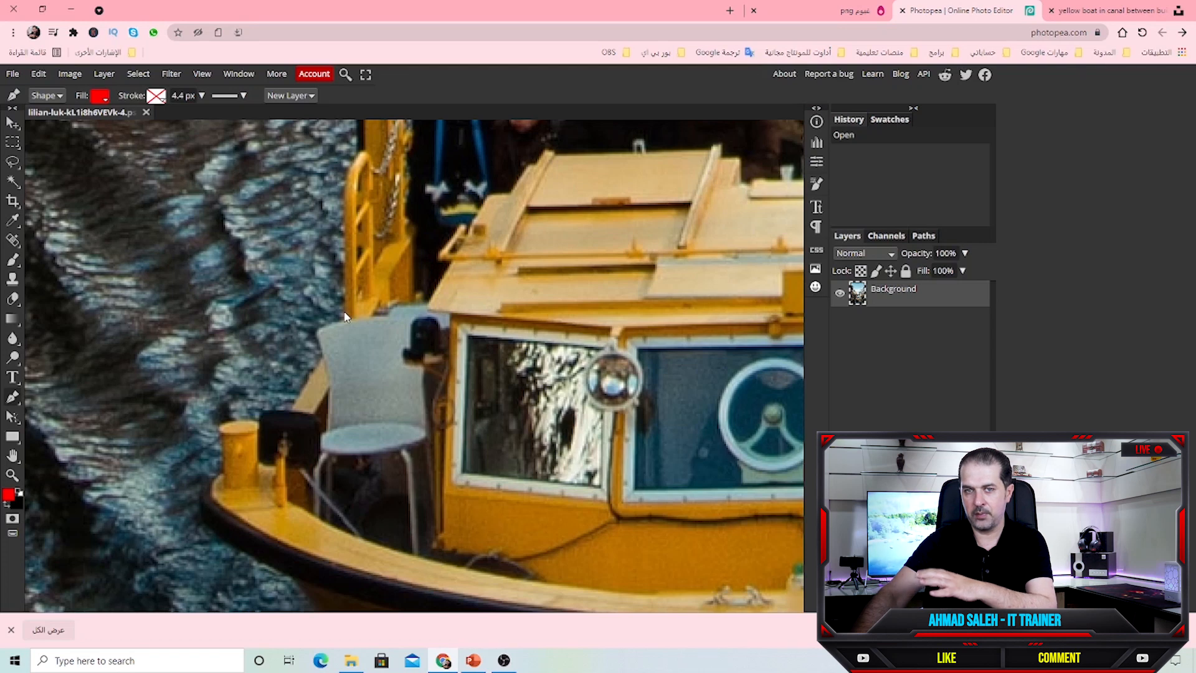
{"action": "left_click", "coordinate": [219, 431]}
{"action": "left_click", "coordinate": [219, 463]}
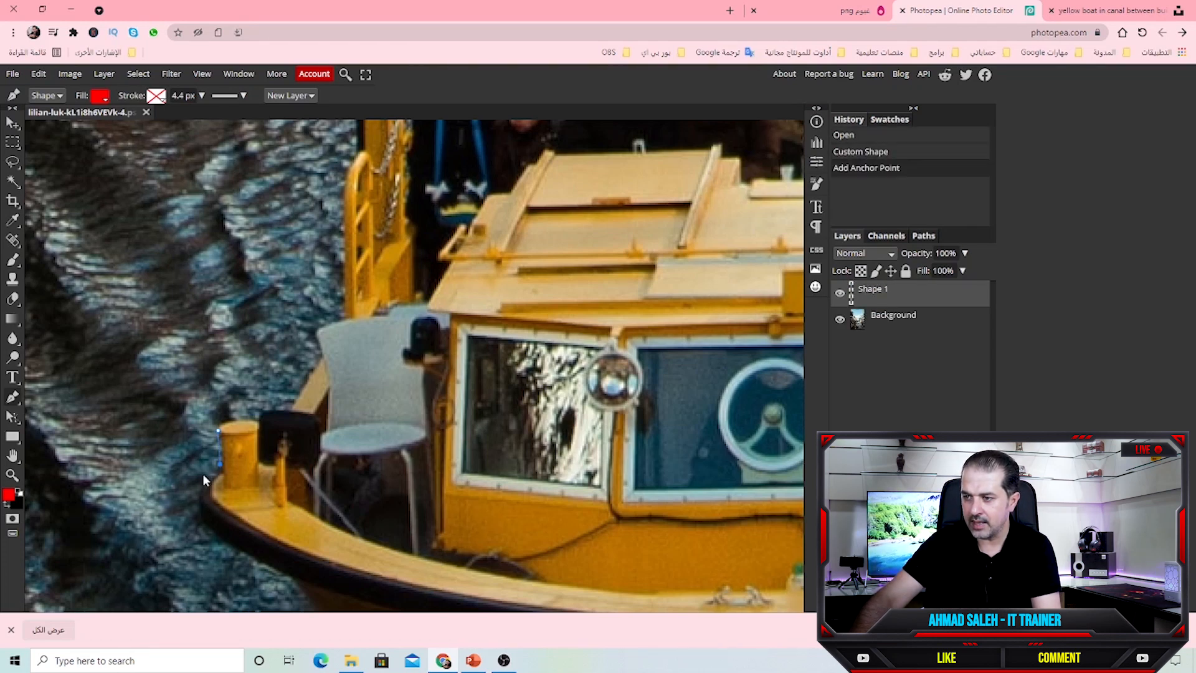
{"action": "left_click_drag", "start_coordinate": [198, 499], "coordinate": [199, 511]}
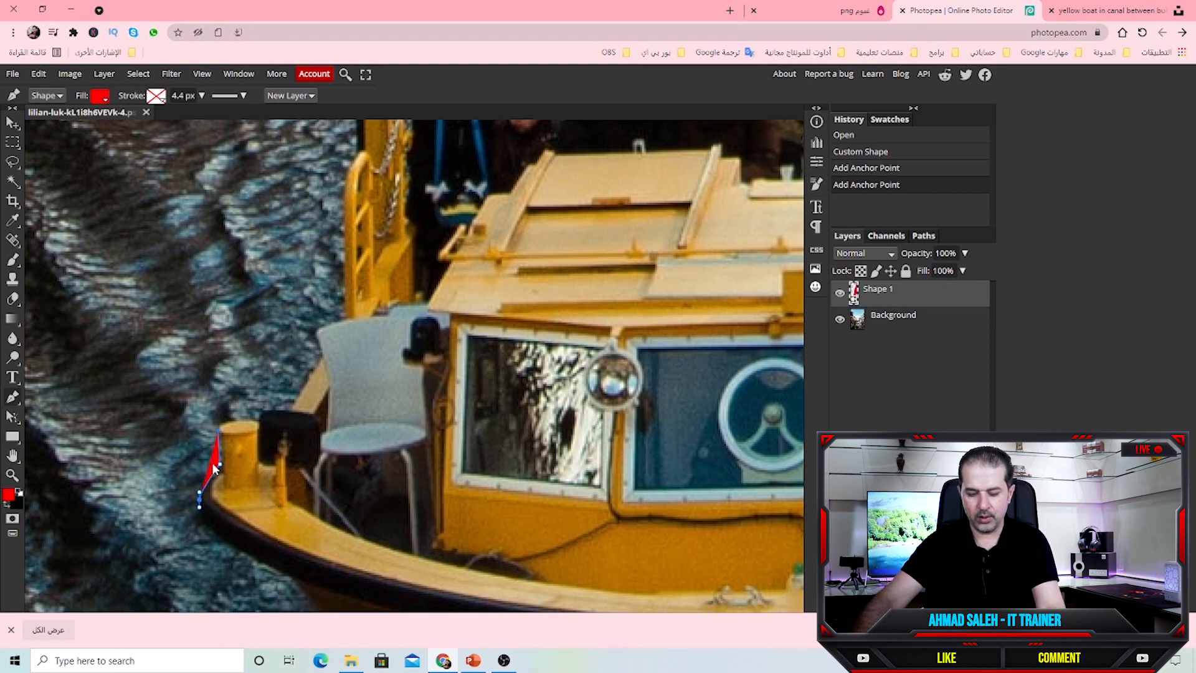
{"action": "key", "text": "ctrl+z"}
{"action": "key", "text": "ctrl+z"}
{"action": "key", "text": "ctrl+z"}
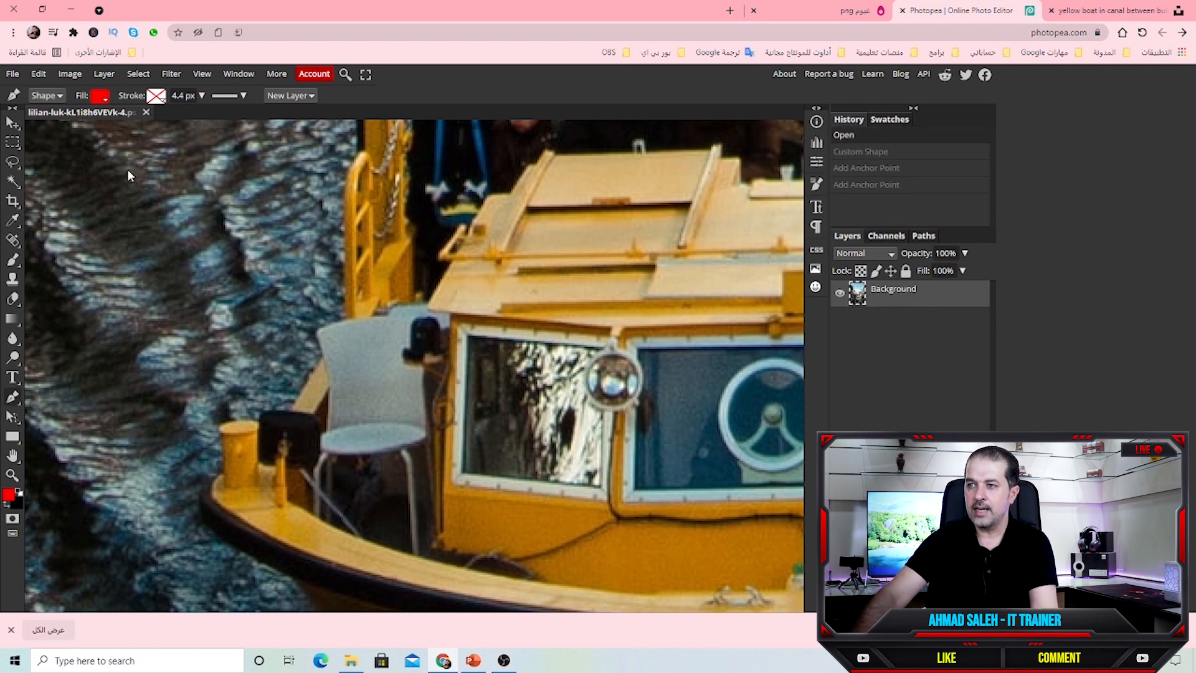
Set the Pen tool to Path mode and start the boat's outline at the yellow post on the left bow corner, curving around the rim.
{"action": "left_click", "coordinate": [53, 97]}
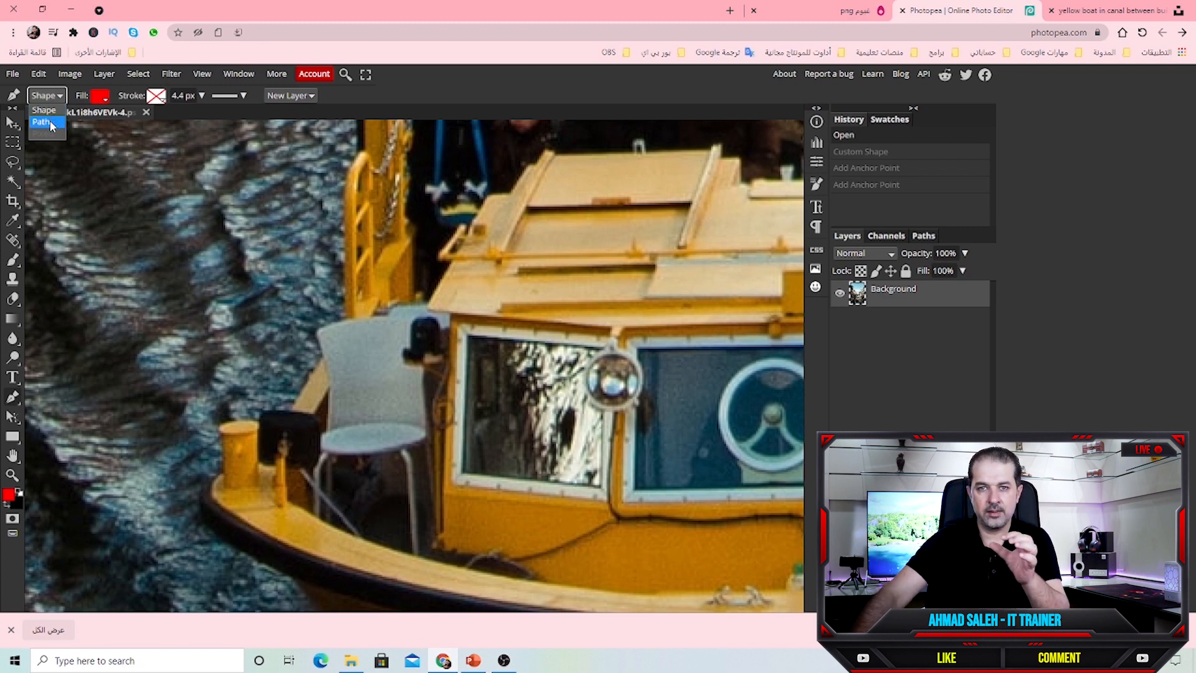
{"action": "left_click", "coordinate": [39, 124]}
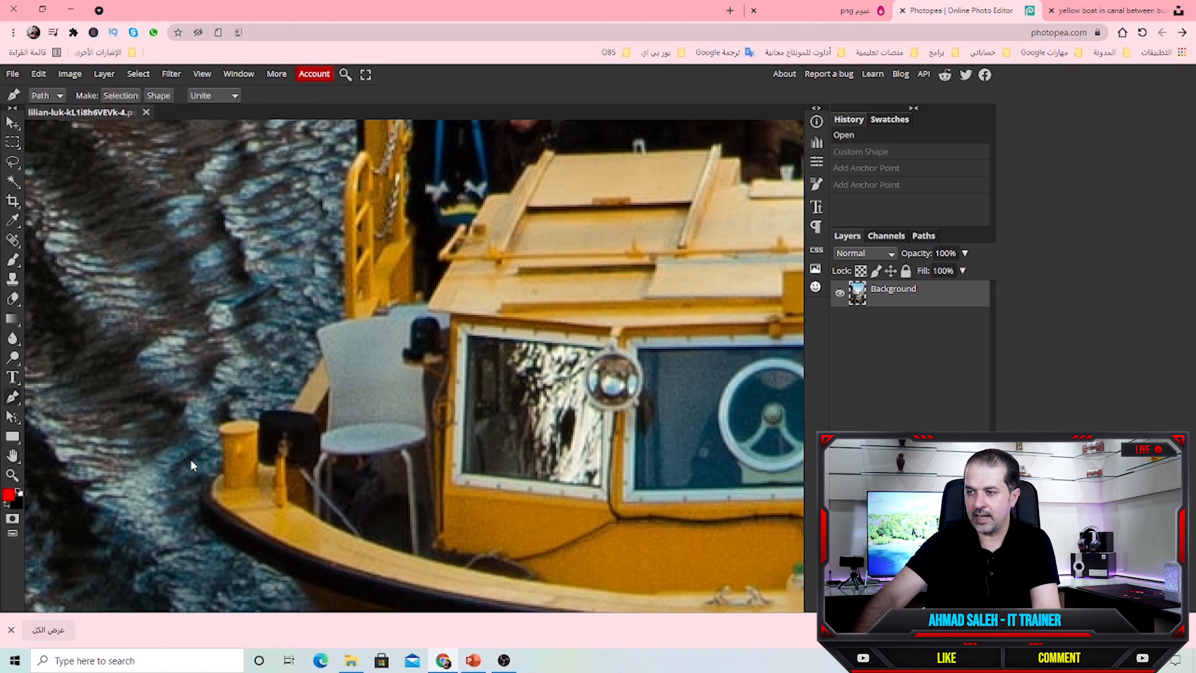
{"action": "left_click", "coordinate": [216, 432]}
{"action": "left_click", "coordinate": [219, 465]}
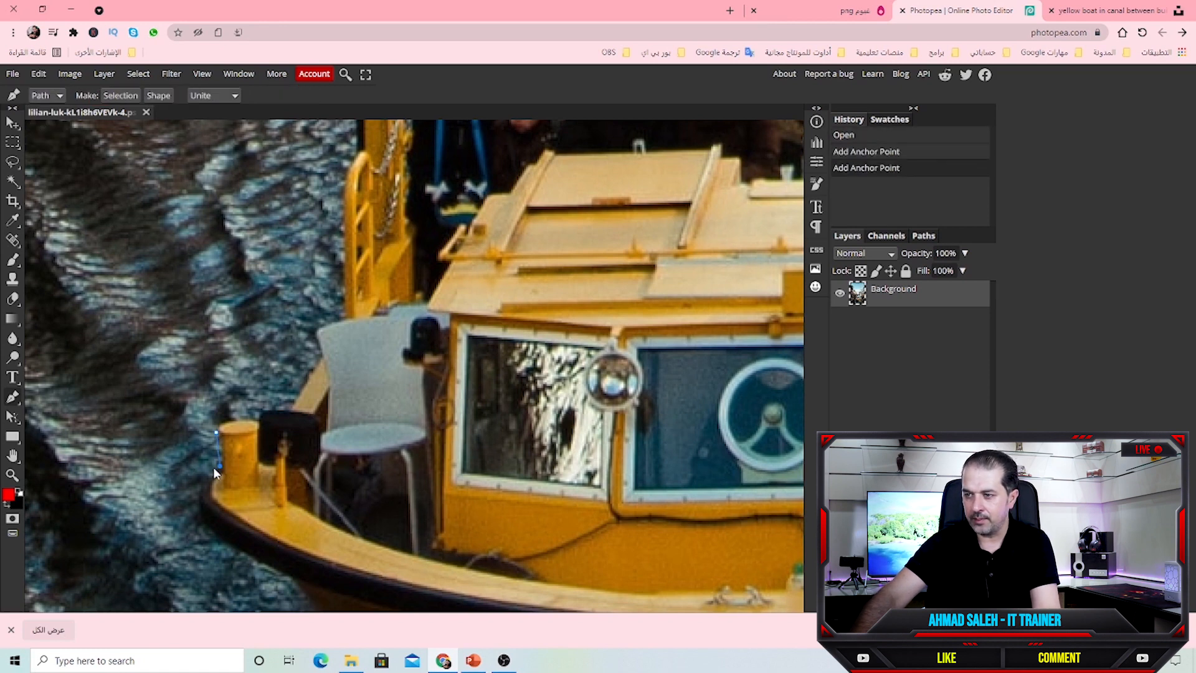
{"action": "left_click_drag", "start_coordinate": [198, 501], "coordinate": [203, 516]}
{"action": "left_click", "coordinate": [259, 559]}
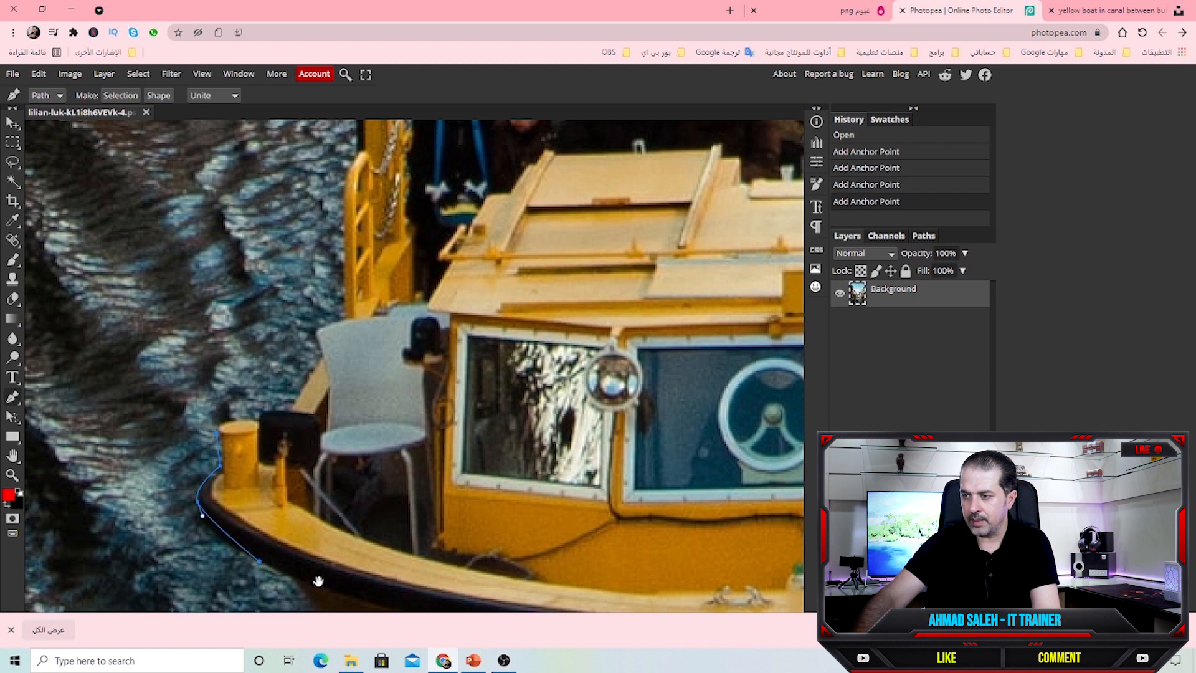
Extend the path from the black rim down the left side of the hull with a curved segment towards the water.
{"action": "left_click_drag", "start_coordinate": [318, 581], "coordinate": [284, 413]}
{"action": "left_click", "coordinate": [294, 471]}
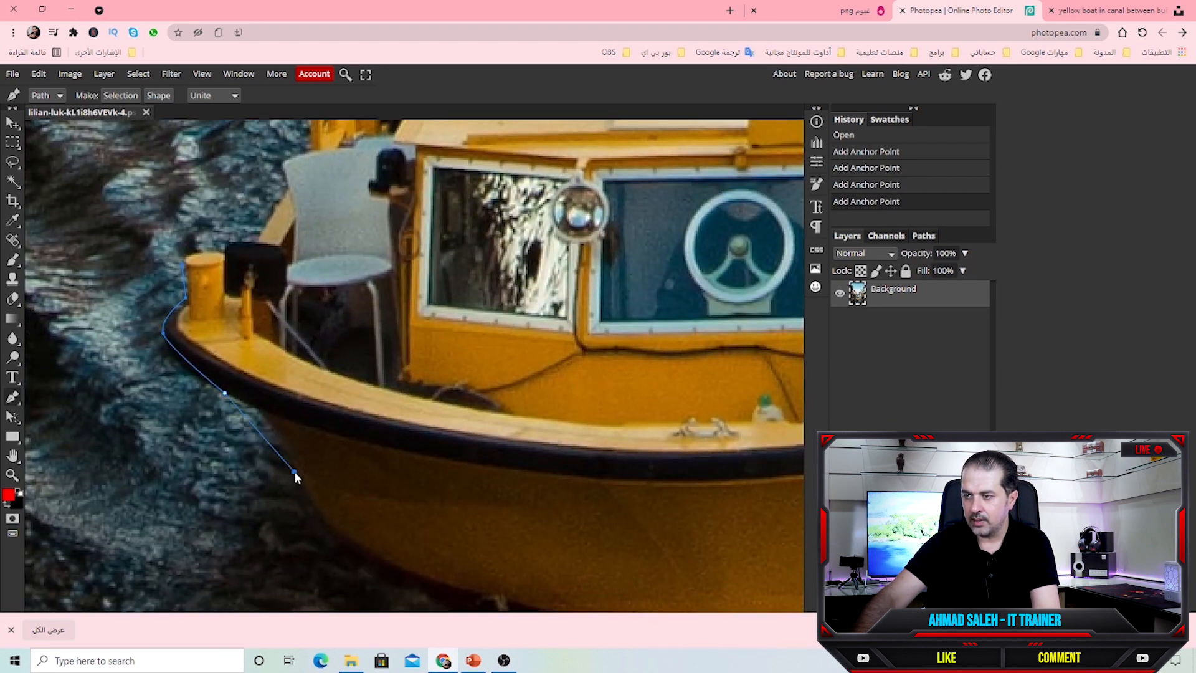
{"action": "left_click_drag", "start_coordinate": [294, 471], "coordinate": [312, 530]}
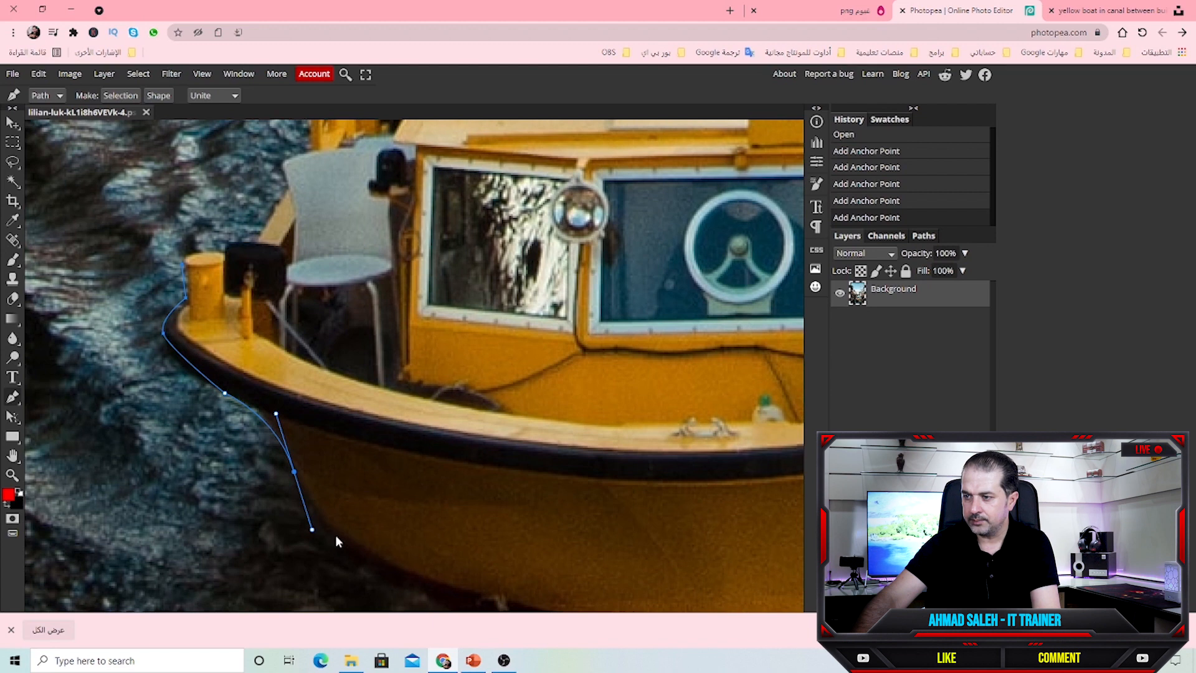
{"action": "left_click", "coordinate": [335, 534]}
Trace the lower edge of the yellow hull along the foaming waterline, past the bow's lowest point.
{"action": "left_click_drag", "start_coordinate": [470, 570], "coordinate": [384, 419]}
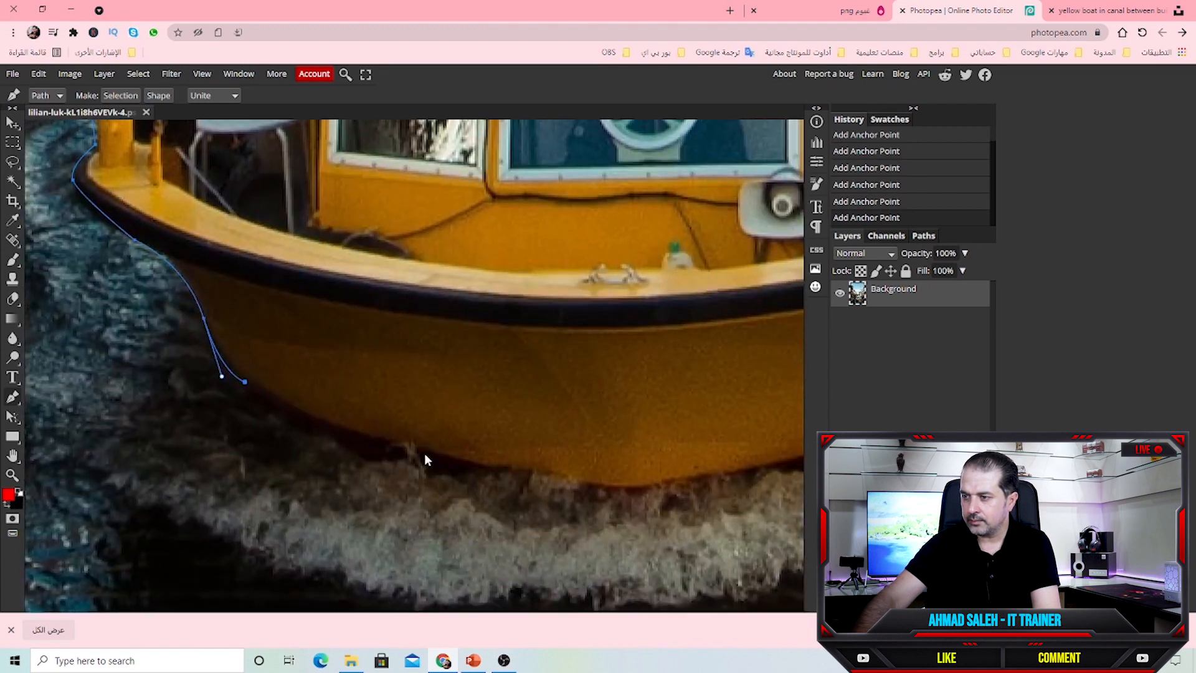
{"action": "left_click", "coordinate": [431, 457]}
{"action": "left_click", "coordinate": [538, 475]}
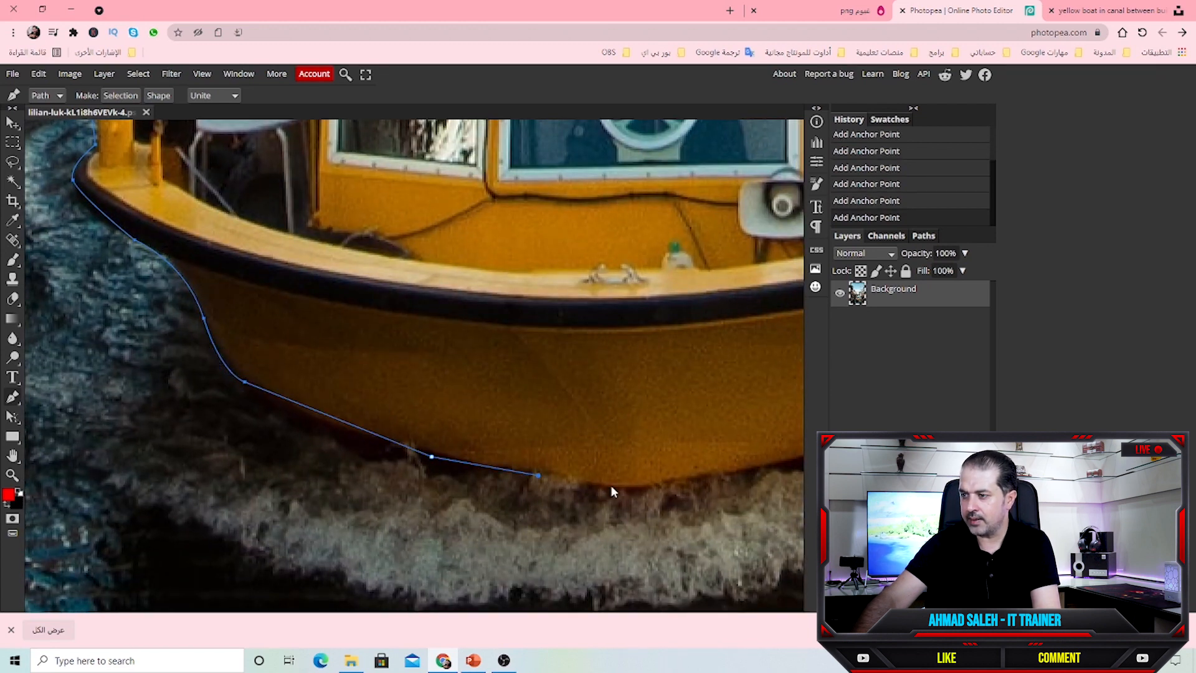
{"action": "left_click_drag", "start_coordinate": [618, 469], "coordinate": [410, 485]}
{"action": "left_click", "coordinate": [444, 477]}
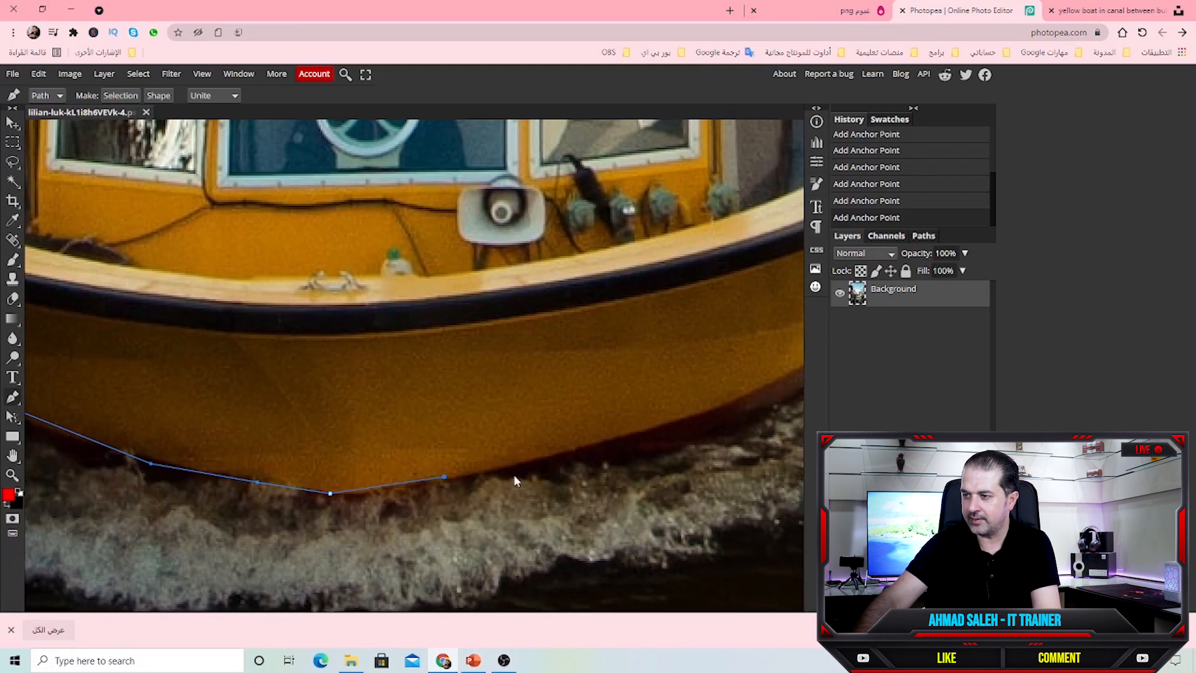
{"action": "left_click_drag", "start_coordinate": [662, 419], "coordinate": [561, 435]}
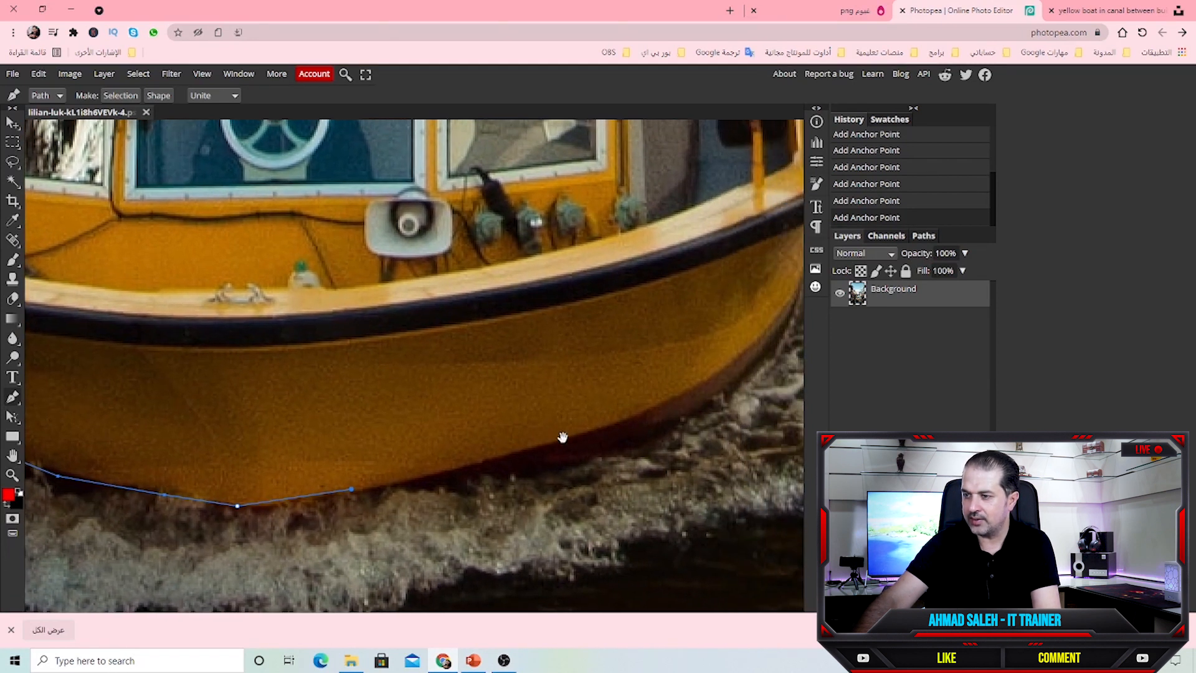
{"action": "left_click", "coordinate": [406, 487]}
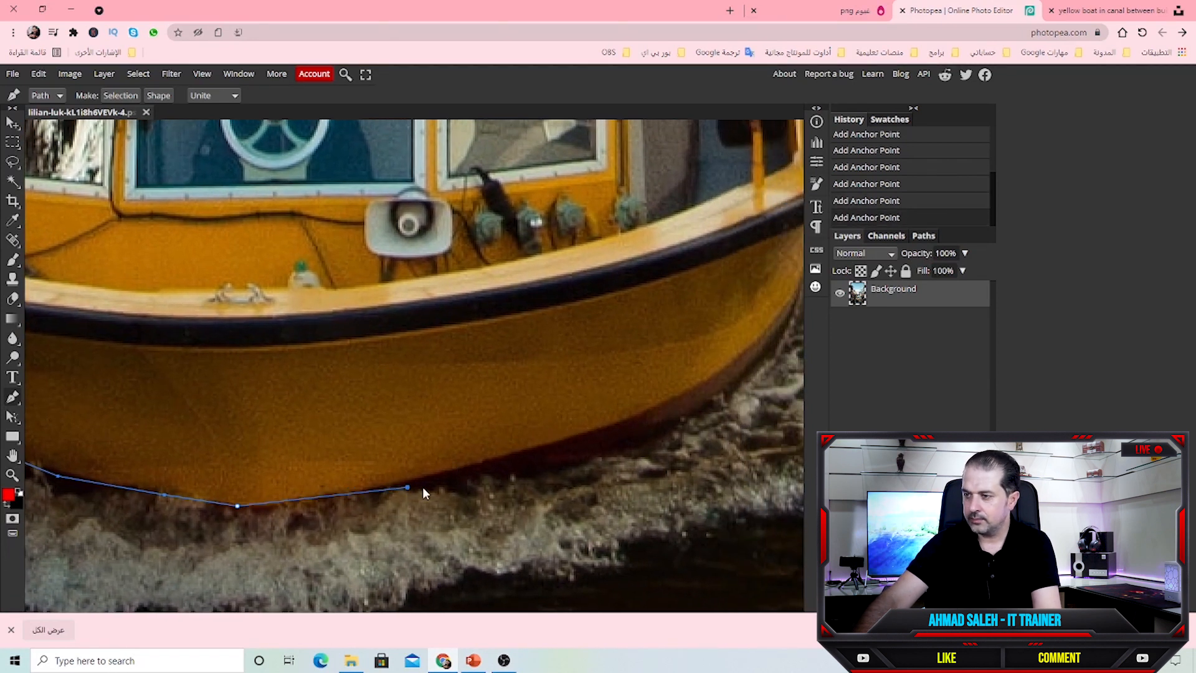
{"action": "left_click_drag", "start_coordinate": [463, 488], "coordinate": [470, 487]}
Continue the path up the right side of the hull and around the rim at the right bow corner.
{"action": "left_click", "coordinate": [662, 485]}
{"action": "left_click", "coordinate": [734, 380]}
{"action": "left_click_drag", "start_coordinate": [734, 387], "coordinate": [453, 499]}
{"action": "left_click", "coordinate": [468, 428]}
{"action": "left_click", "coordinate": [511, 395]}
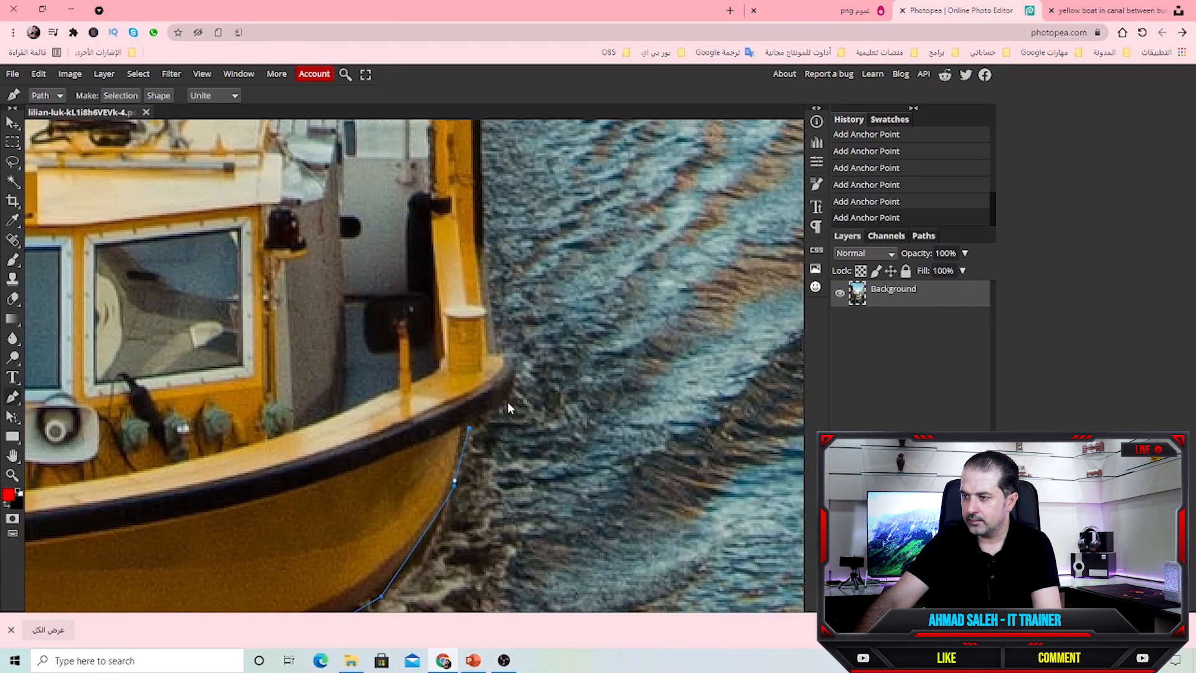
{"action": "left_click", "coordinate": [516, 362]}
Trace the boat's right side along the yellow railing up to the elbow of the rearmost standing passenger.
{"action": "scroll", "coordinate": [461, 343], "scroll_direction": "up", "scroll_amount": 6}
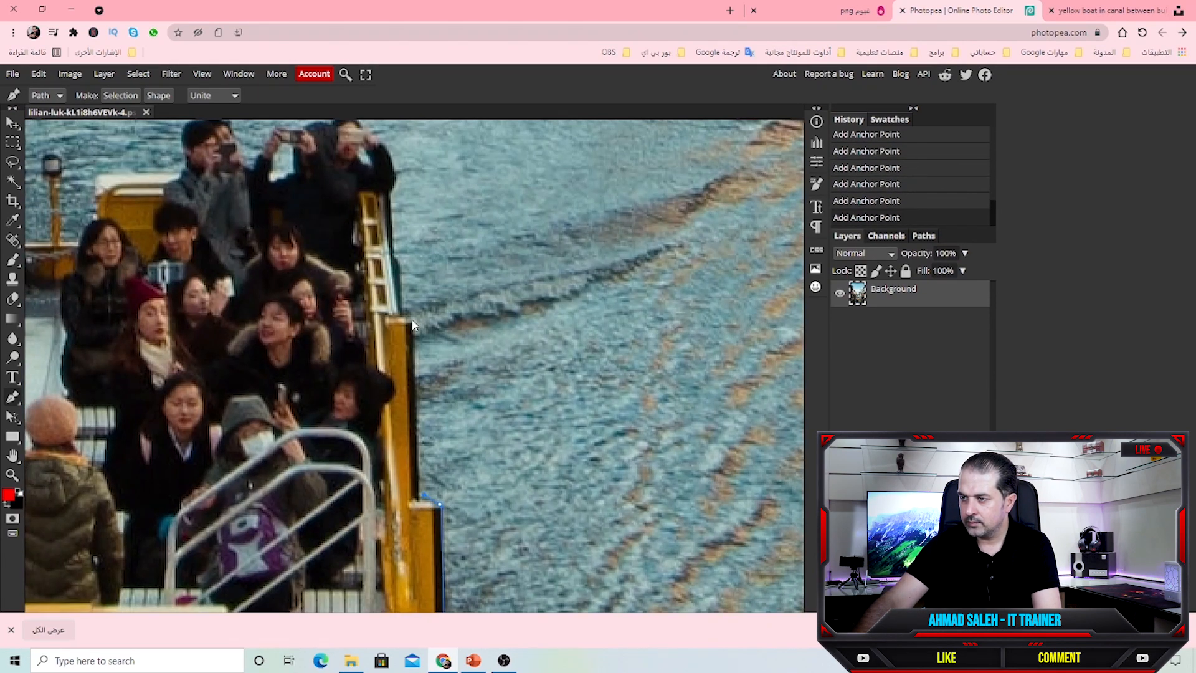
{"action": "left_click", "coordinate": [411, 321]}
{"action": "left_click", "coordinate": [399, 303]}
{"action": "left_click", "coordinate": [396, 255]}
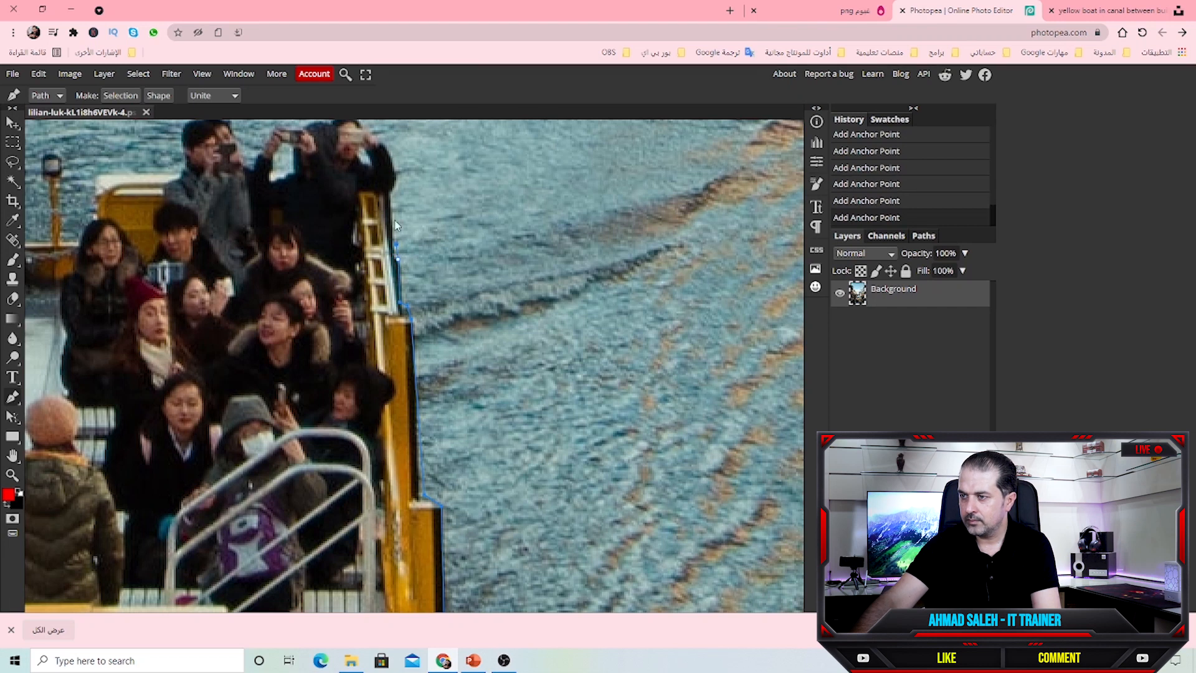
{"action": "left_click", "coordinate": [392, 187]}
Trace the path around the heads and raised arms of the standing passengers taking photos at the stern.
{"action": "scroll", "coordinate": [397, 180], "scroll_direction": "up", "scroll_amount": 3}
{"action": "scroll", "coordinate": [398, 181], "scroll_direction": "left", "scroll_amount": 2}
{"action": "left_click", "coordinate": [418, 253]}
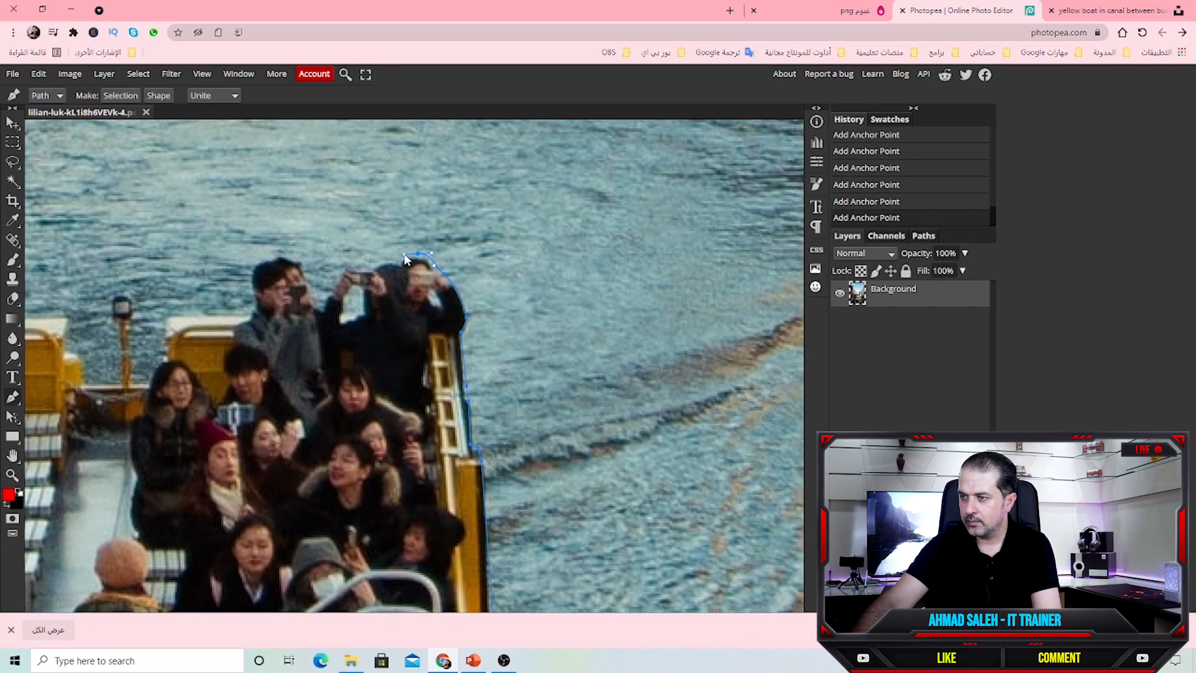
{"action": "left_click", "coordinate": [393, 259]}
{"action": "left_click", "coordinate": [337, 270]}
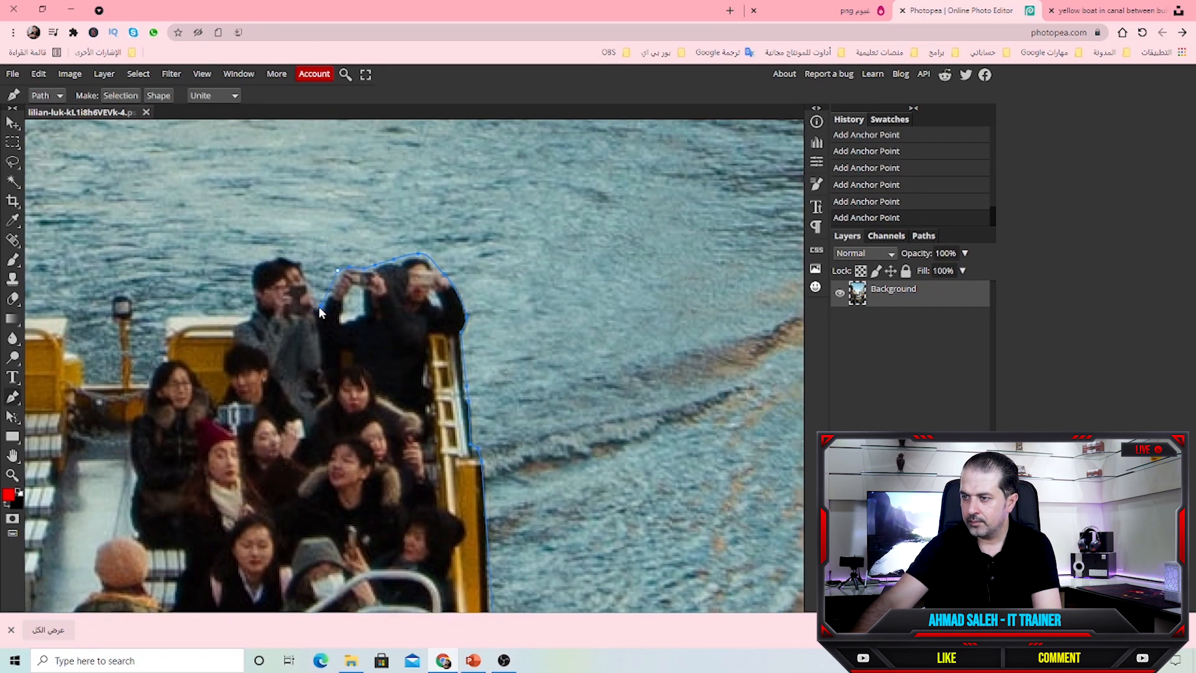
{"action": "left_click", "coordinate": [298, 258]}
{"action": "left_click", "coordinate": [284, 253]}
{"action": "left_click", "coordinate": [253, 262]}
Trace the path along the right rear bench, down to the stern rail, around the lamp post and up to the left bench.
{"action": "left_click", "coordinate": [172, 312]}
{"action": "left_click", "coordinate": [161, 316]}
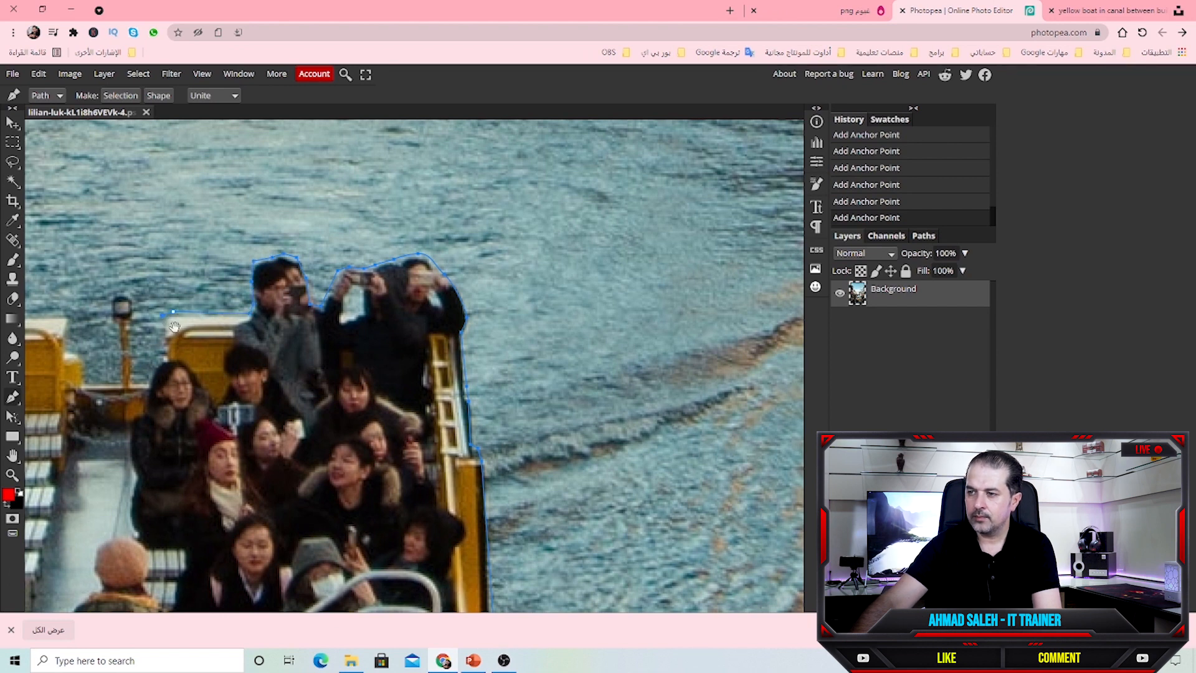
{"action": "left_click_drag", "start_coordinate": [161, 319], "coordinate": [280, 284]}
{"action": "left_click", "coordinate": [282, 321]}
{"action": "left_click", "coordinate": [267, 342]}
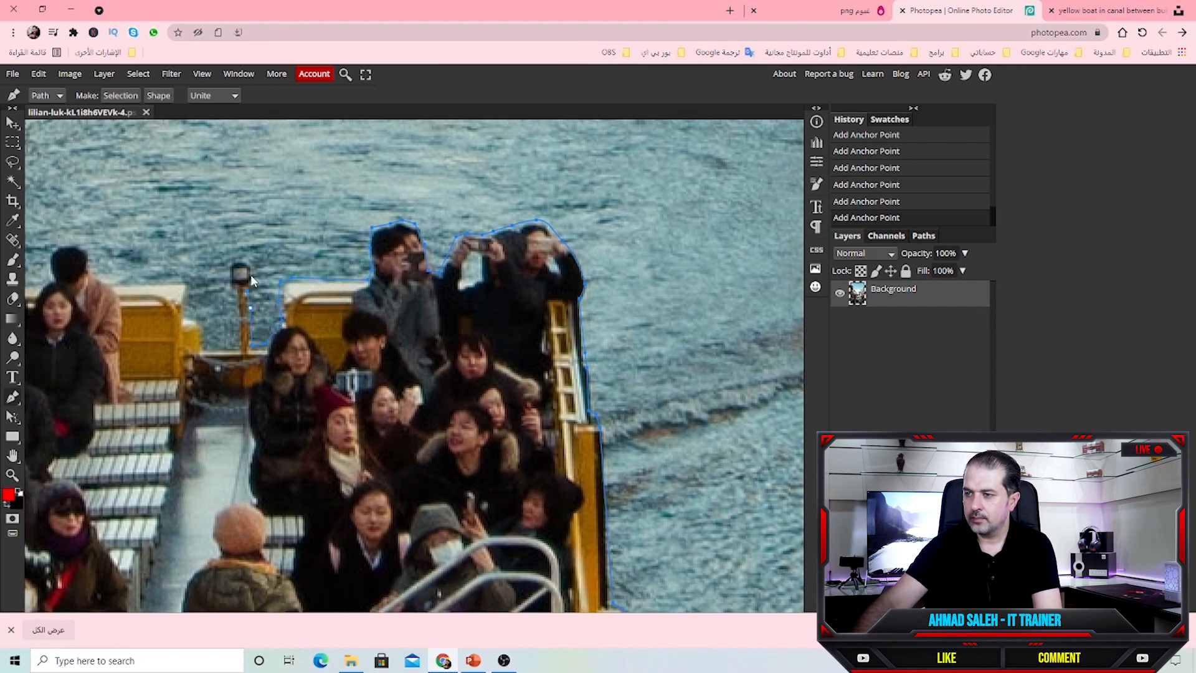
{"action": "left_click", "coordinate": [200, 344]}
{"action": "left_click", "coordinate": [200, 321]}
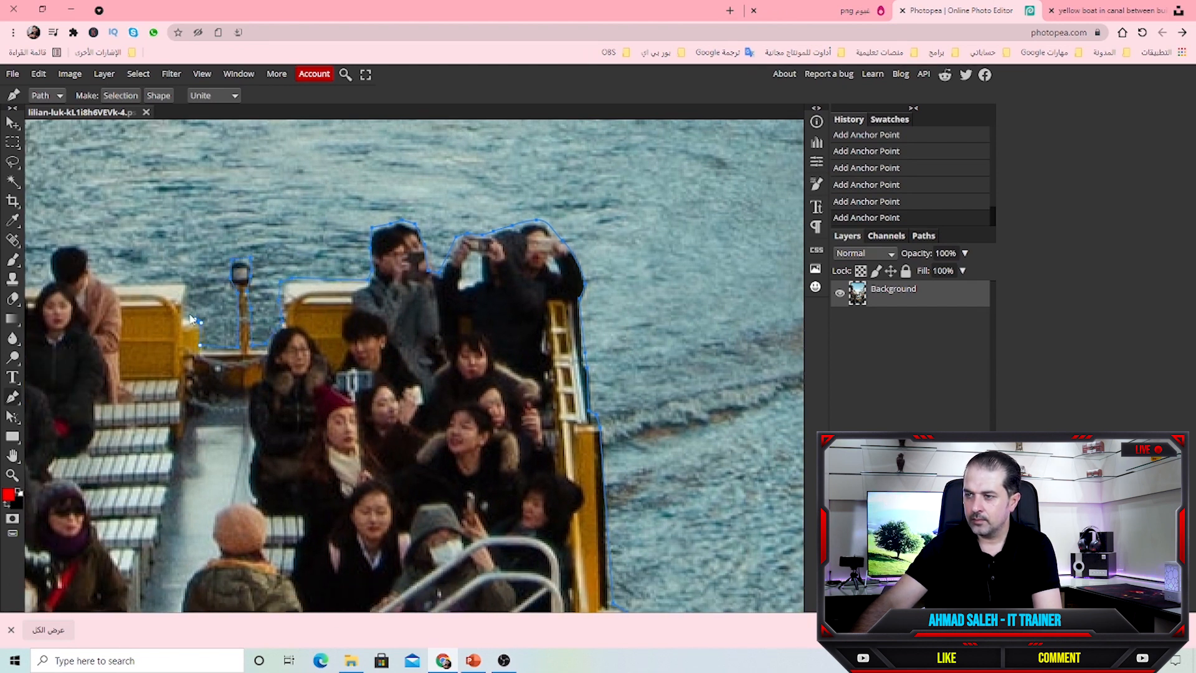
Continue the path along the top of the left rear bench and around the heads of the two rearmost seated passengers.
{"action": "left_click_drag", "start_coordinate": [160, 272], "coordinate": [303, 310]}
{"action": "left_click", "coordinate": [257, 323]}
{"action": "left_click", "coordinate": [235, 309]}
{"action": "left_click", "coordinate": [231, 286]}
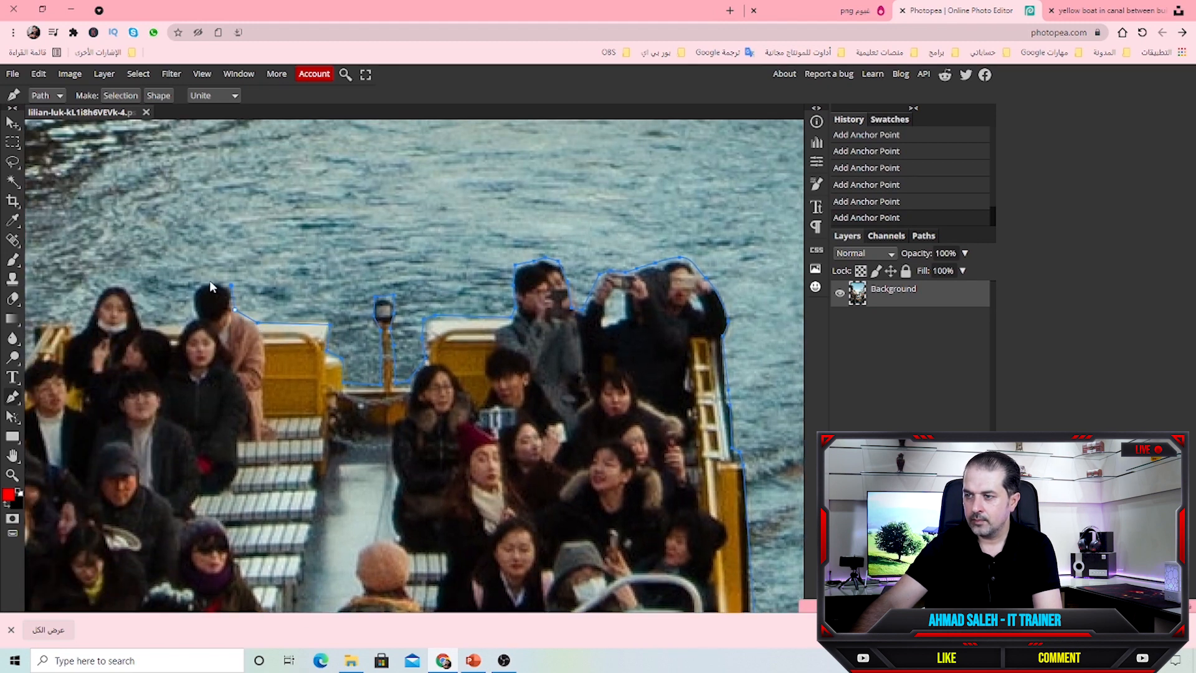
{"action": "left_click", "coordinate": [205, 280]}
{"action": "left_click", "coordinate": [142, 324]}
{"action": "left_click", "coordinate": [125, 287]}
{"action": "left_click", "coordinate": [104, 289]}
{"action": "left_click", "coordinate": [86, 320]}
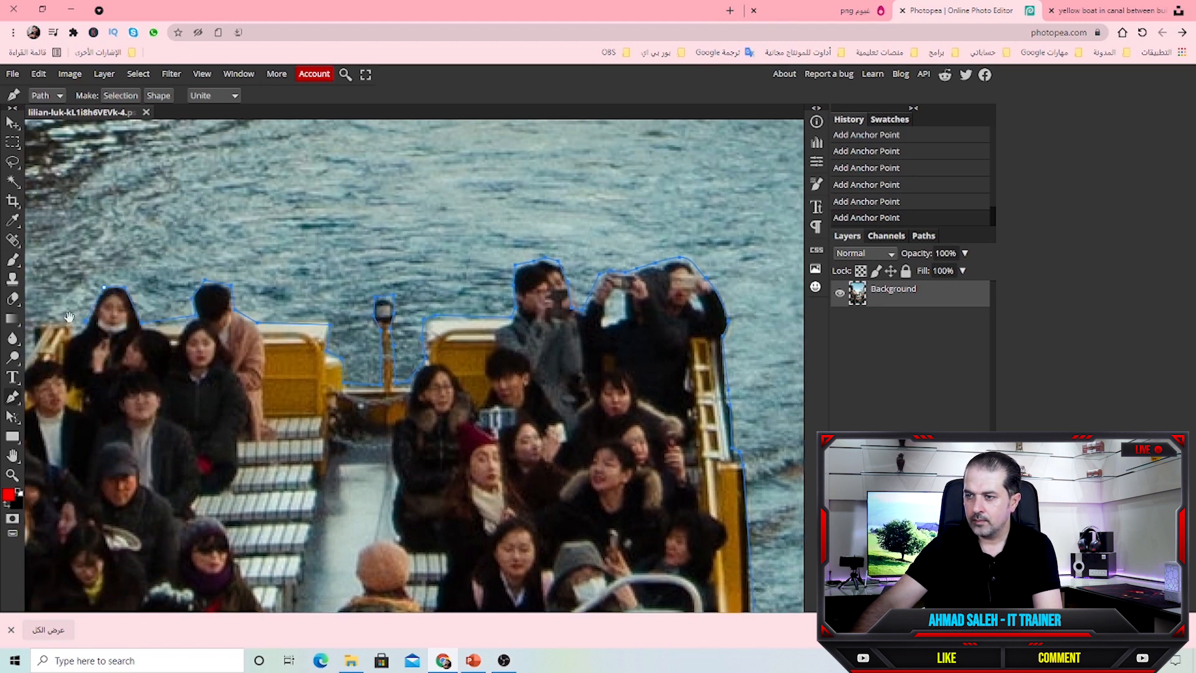
Trace the boat's left side along the yellow railing down to the chained post beside the passengers.
{"action": "left_click_drag", "start_coordinate": [65, 312], "coordinate": [226, 307]}
{"action": "left_click", "coordinate": [204, 319]}
{"action": "left_click", "coordinate": [95, 473]}
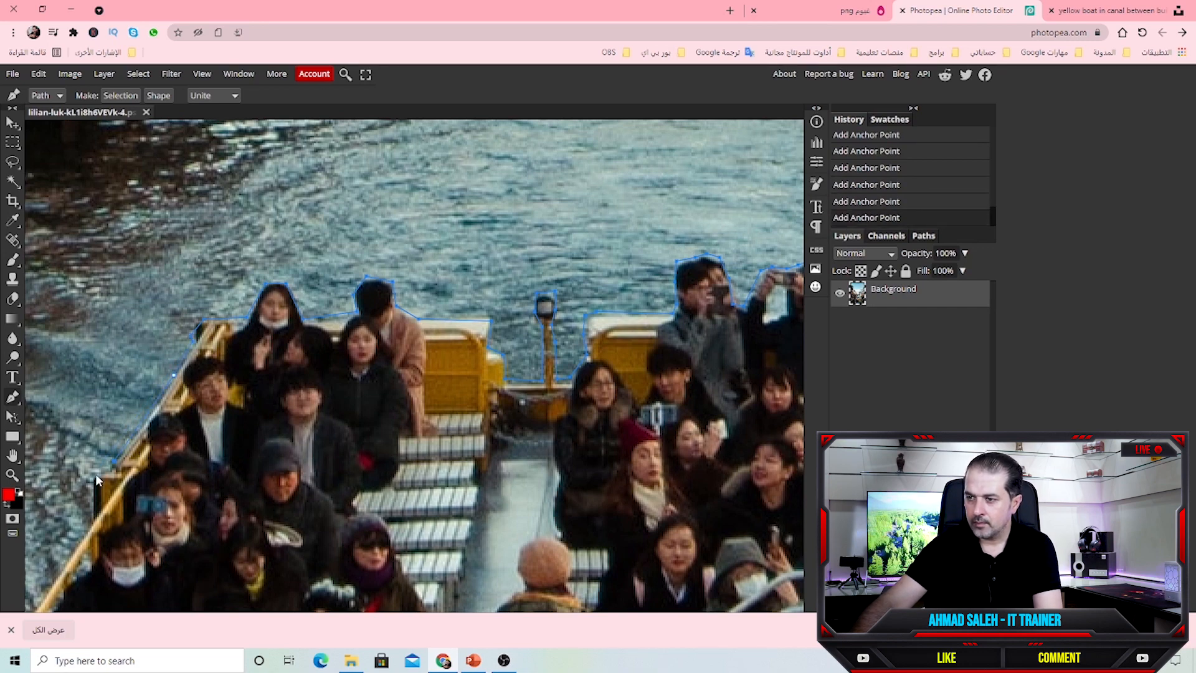
{"action": "left_click_drag", "start_coordinate": [95, 473], "coordinate": [250, 403]}
{"action": "left_click_drag", "start_coordinate": [162, 543], "coordinate": [243, 357]}
{"action": "left_click", "coordinate": [242, 359]}
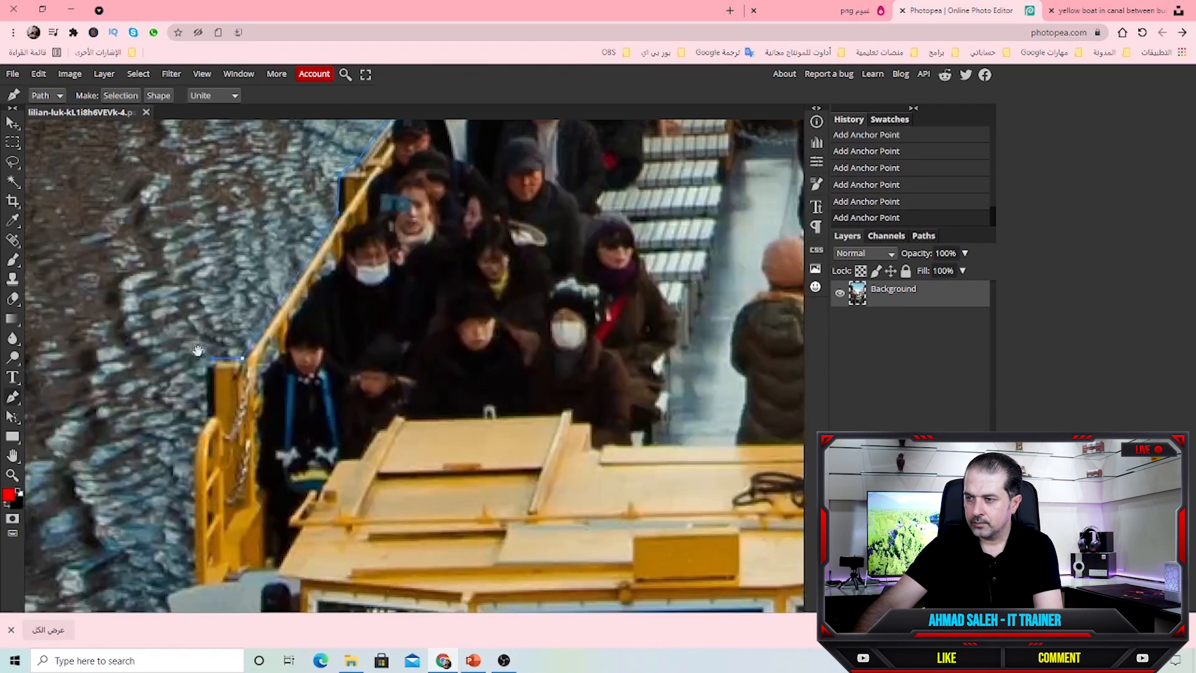
Trace around the left gate railing, the white chair and the yellow bollard, and close the path at its starting point.
{"action": "left_click", "coordinate": [212, 358]}
{"action": "left_click", "coordinate": [196, 446]}
{"action": "left_click", "coordinate": [196, 579]}
{"action": "left_click_drag", "start_coordinate": [173, 596], "coordinate": [321, 451]}
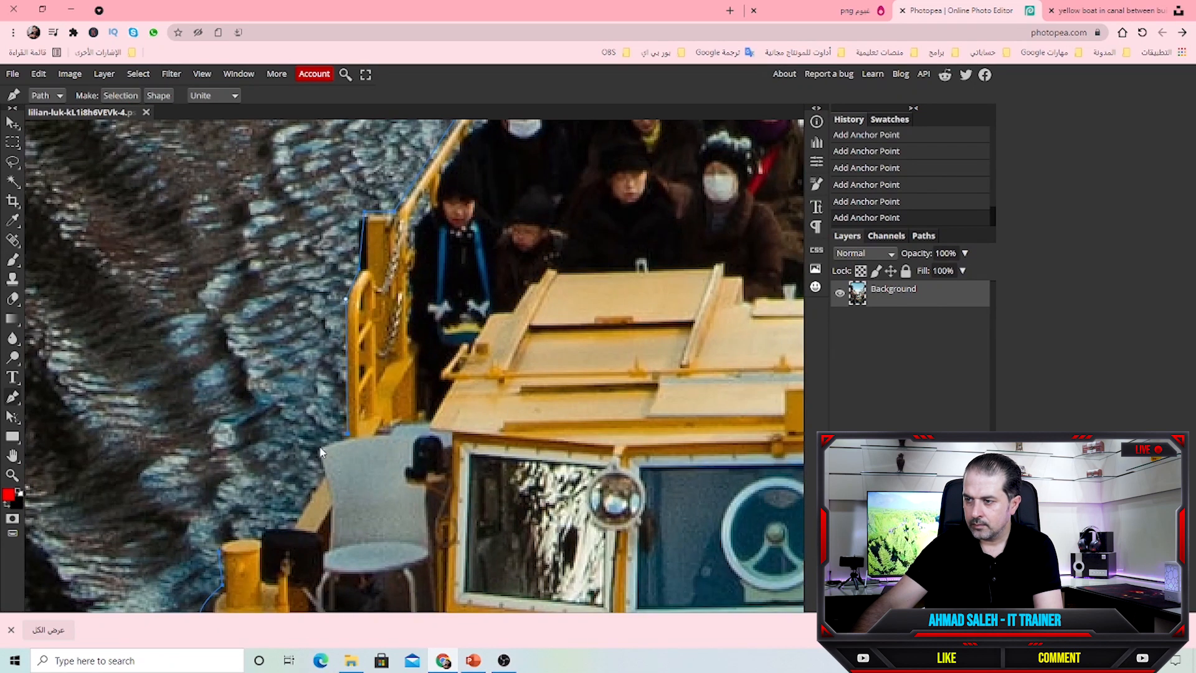
{"action": "left_click_drag", "start_coordinate": [267, 529], "coordinate": [243, 412]}
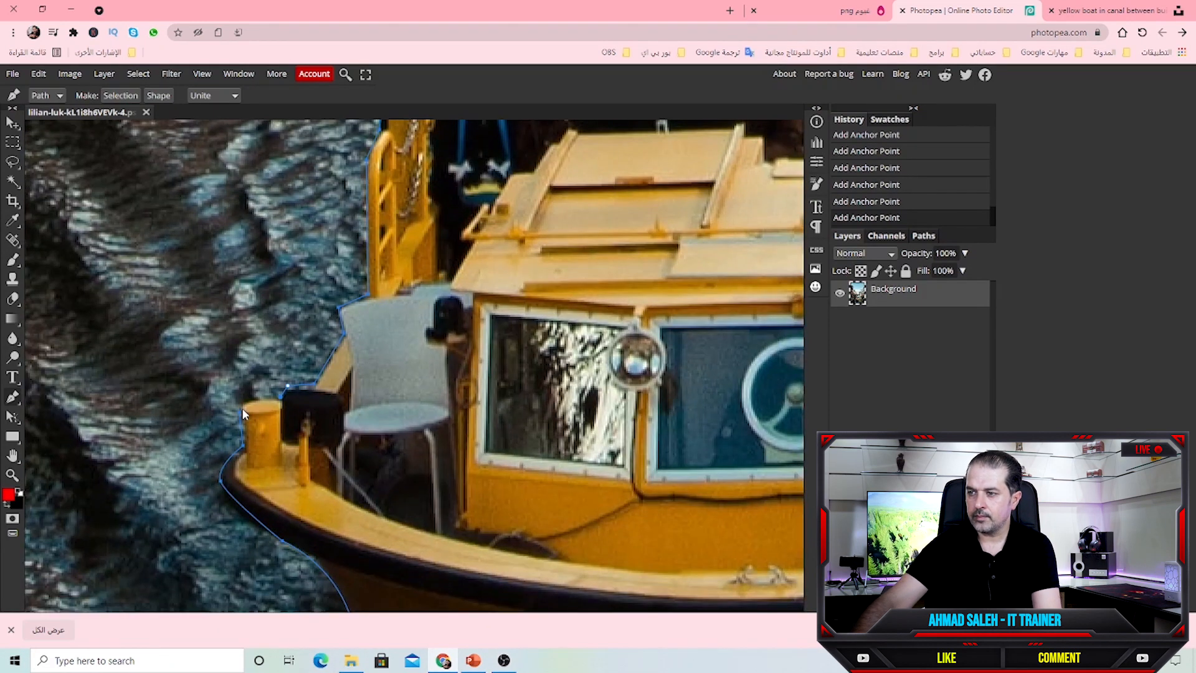
{"action": "left_click", "coordinate": [255, 397]}
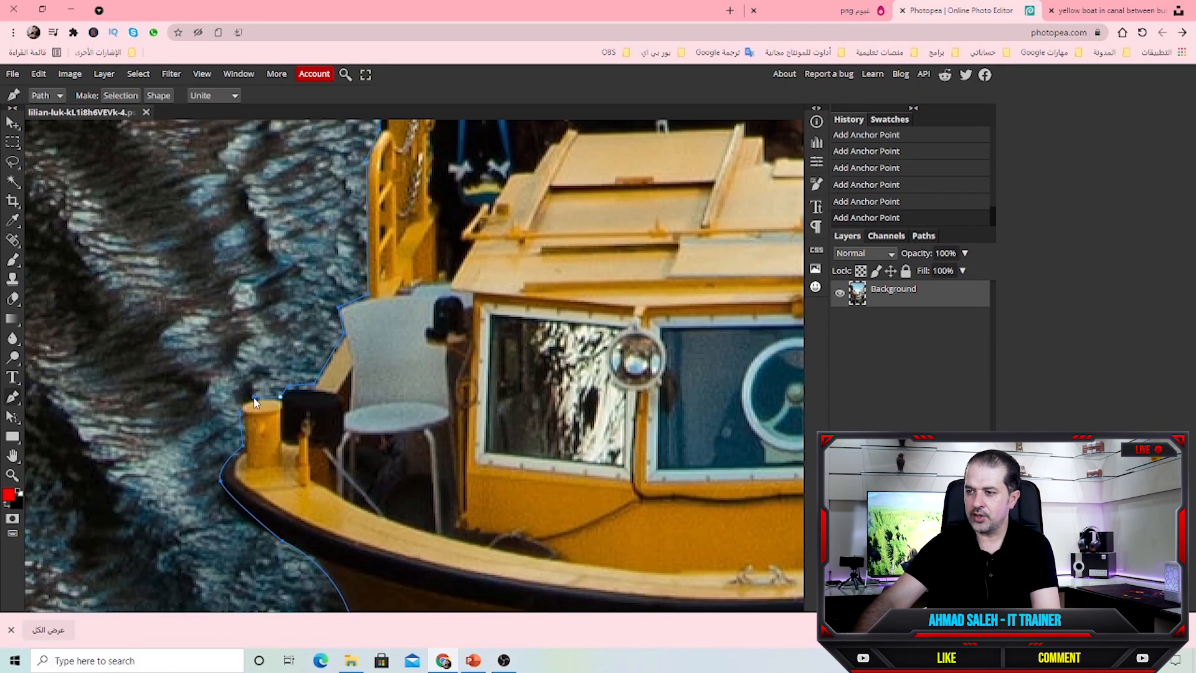
{"action": "left_click", "coordinate": [238, 412]}
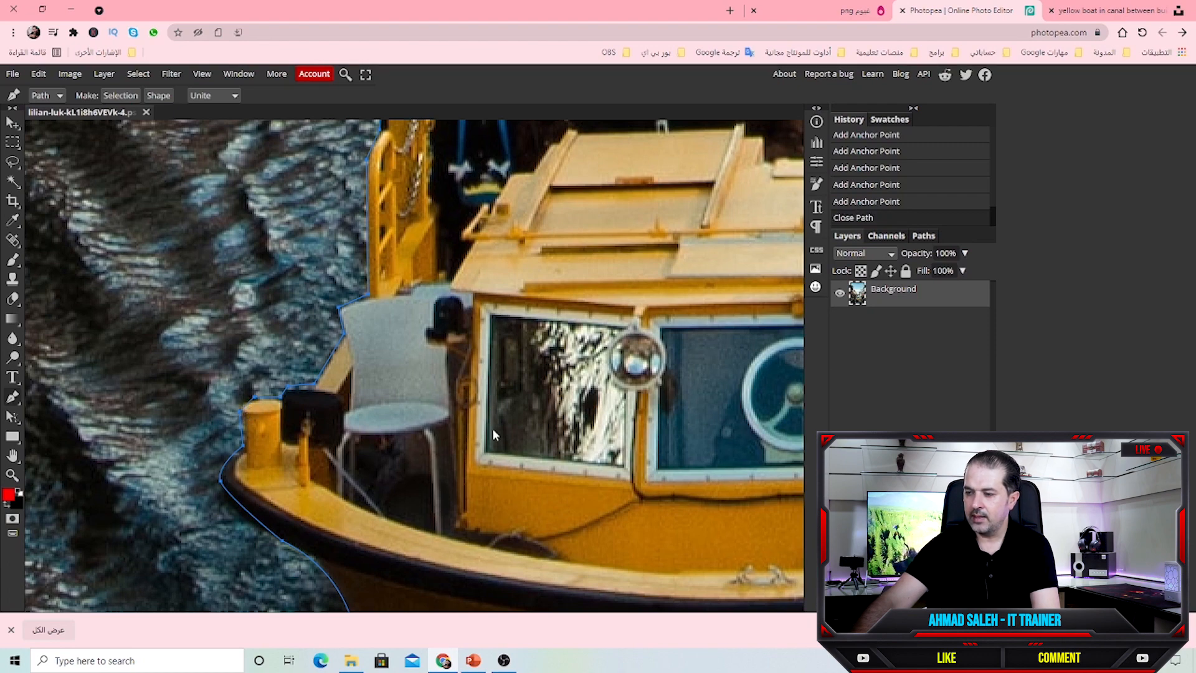
Convert the closed boat path into an anti-aliased selection and copy the selected boat onto its own layer.
{"action": "scroll", "coordinate": [495, 427], "scroll_direction": "down", "scroll_amount": 5}
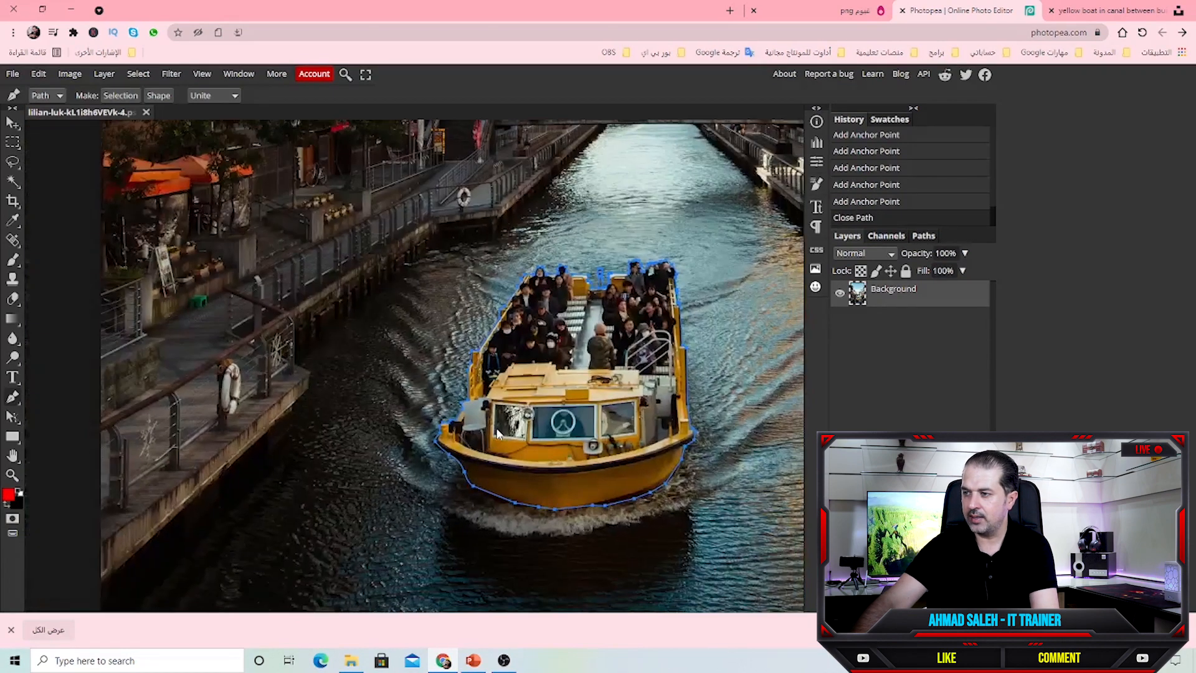
{"action": "left_click", "coordinate": [121, 97]}
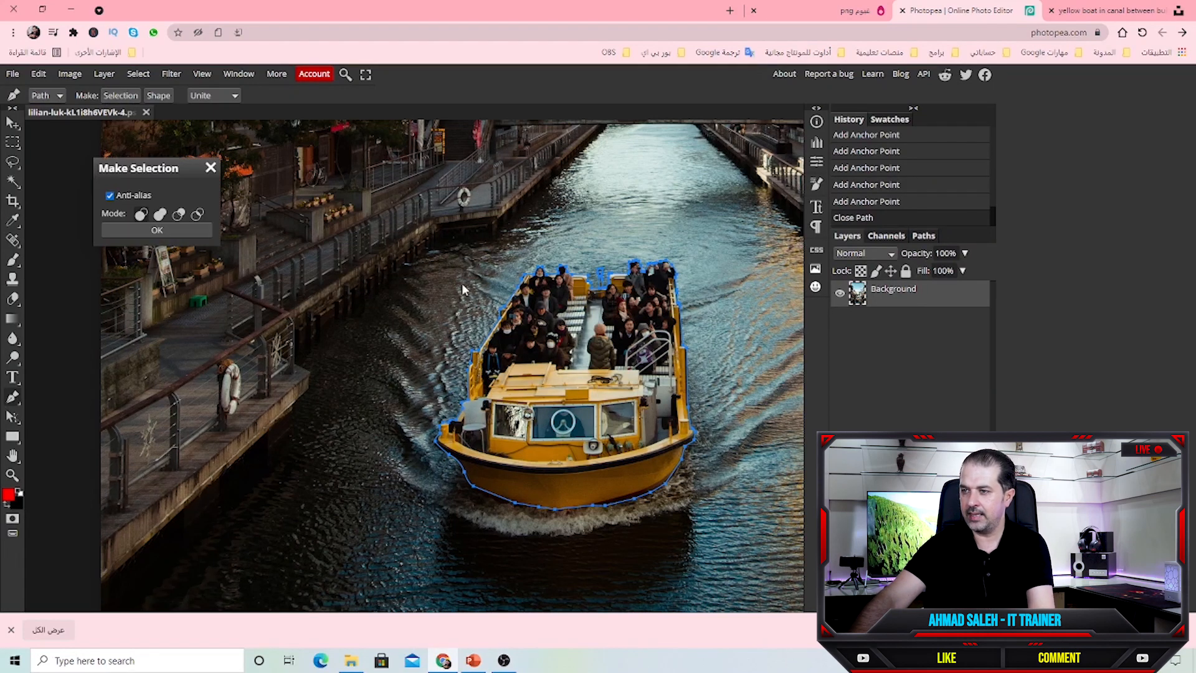
{"action": "left_click", "coordinate": [162, 231]}
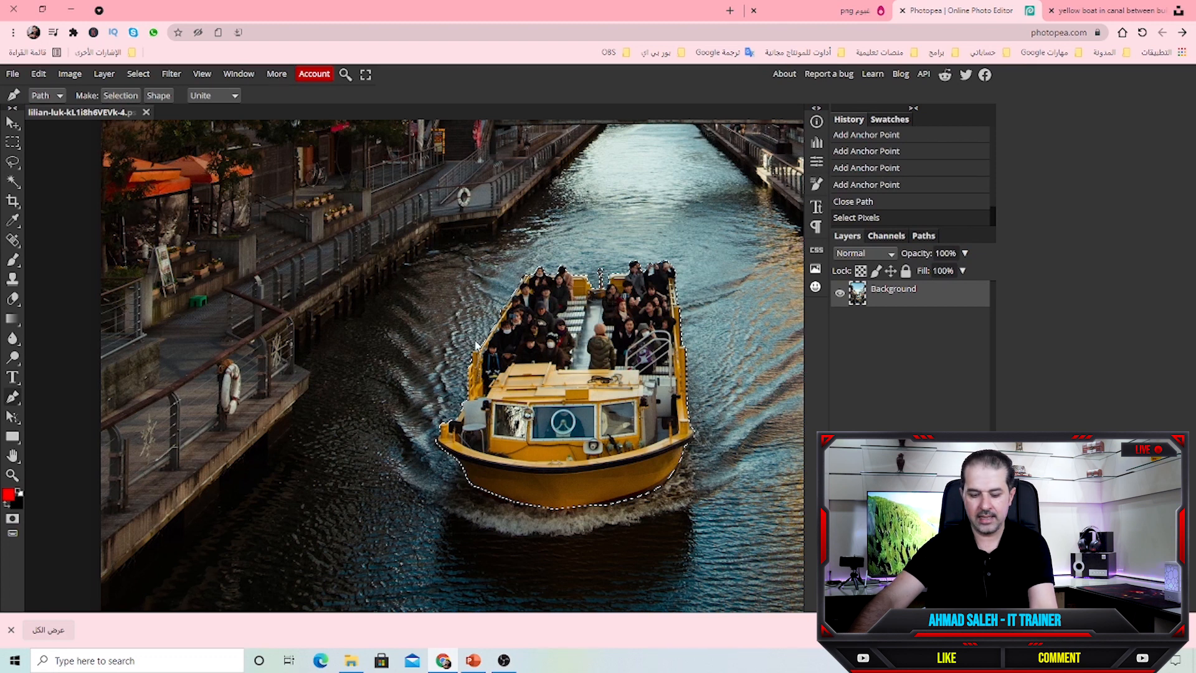
{"action": "key", "text": "ctrl+j"}
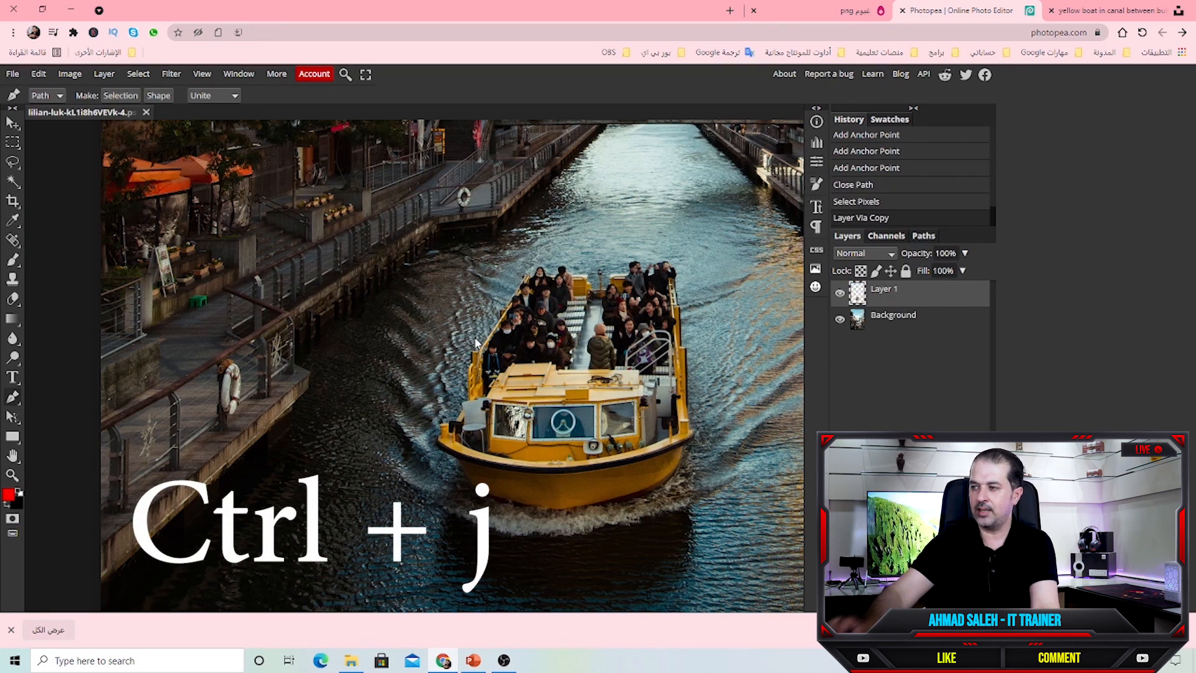
Toggle both layers' visibility to check the boat cutout, leave only the Background visible, and make it the active layer.
{"action": "left_click", "coordinate": [839, 318]}
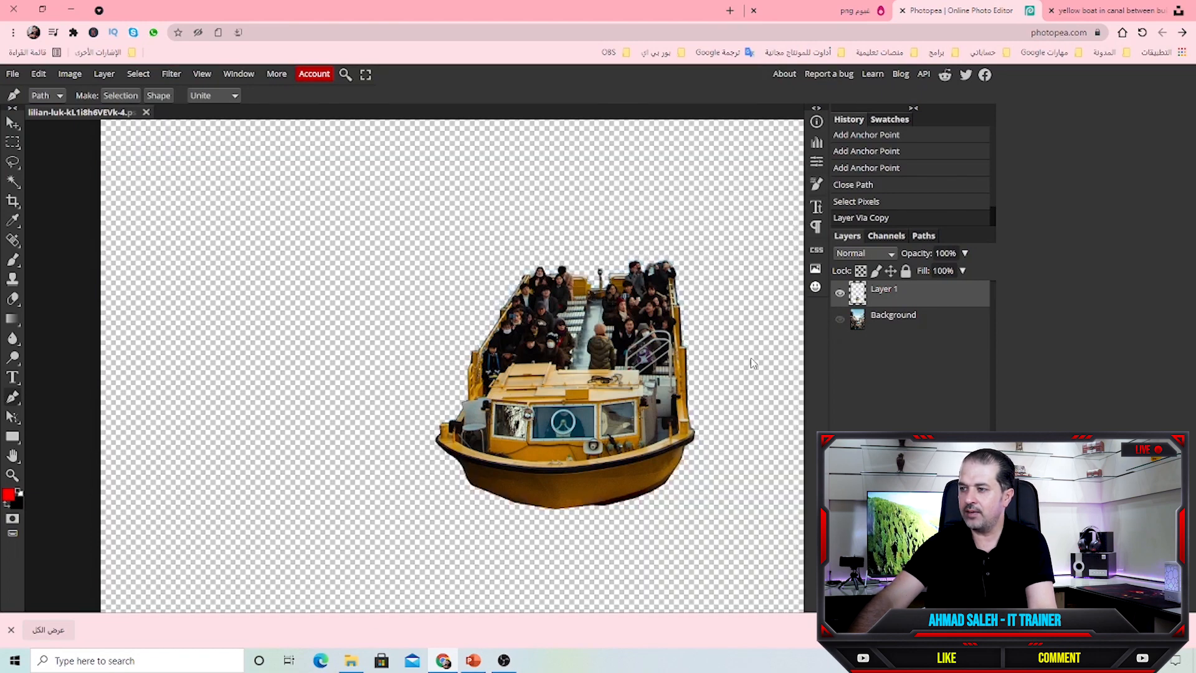
{"action": "left_click", "coordinate": [839, 321]}
{"action": "left_click", "coordinate": [839, 293]}
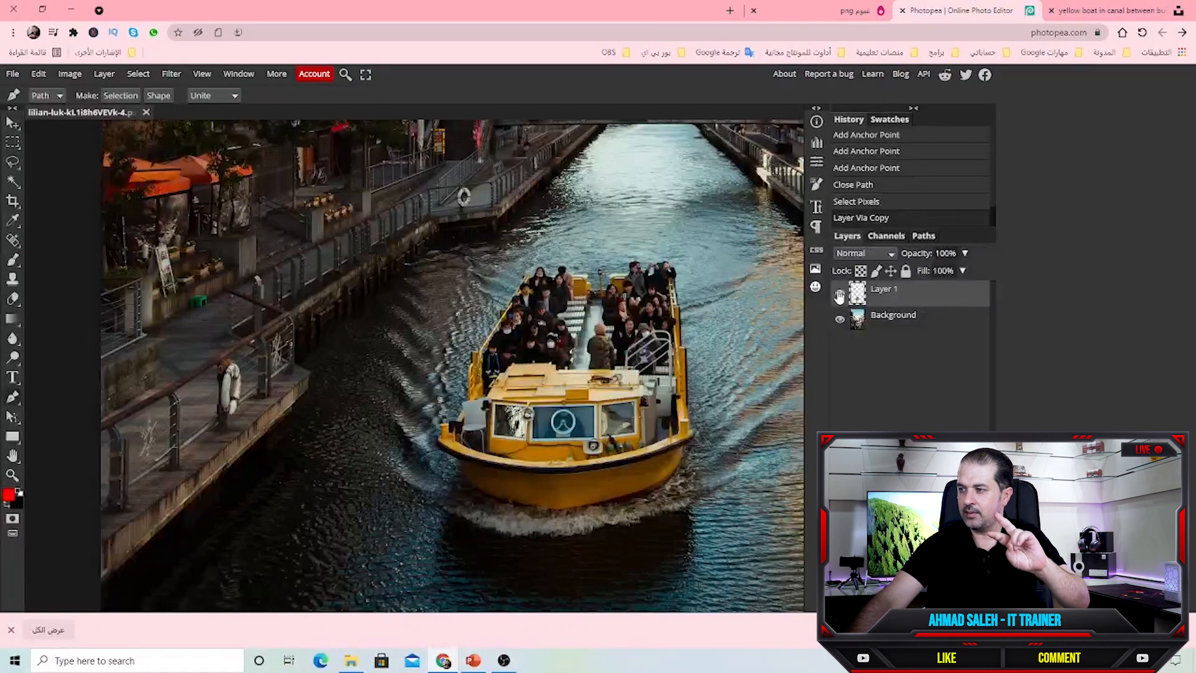
{"action": "left_click", "coordinate": [839, 321]}
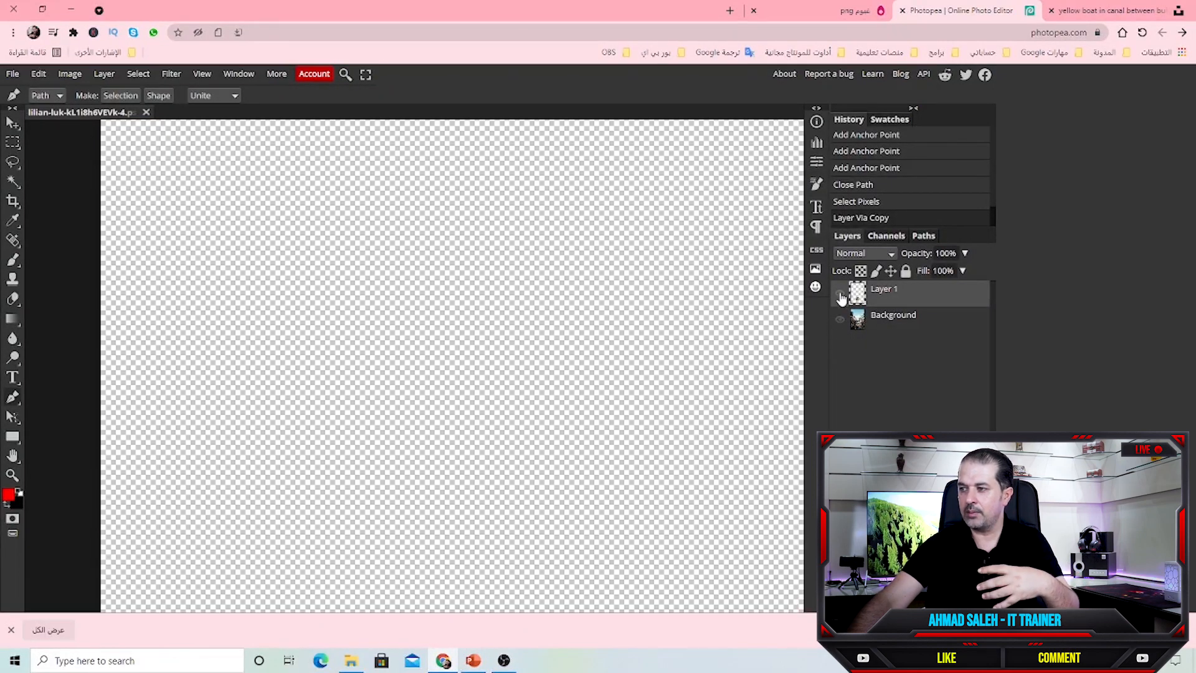
{"action": "left_click", "coordinate": [840, 292]}
{"action": "left_click", "coordinate": [839, 319]}
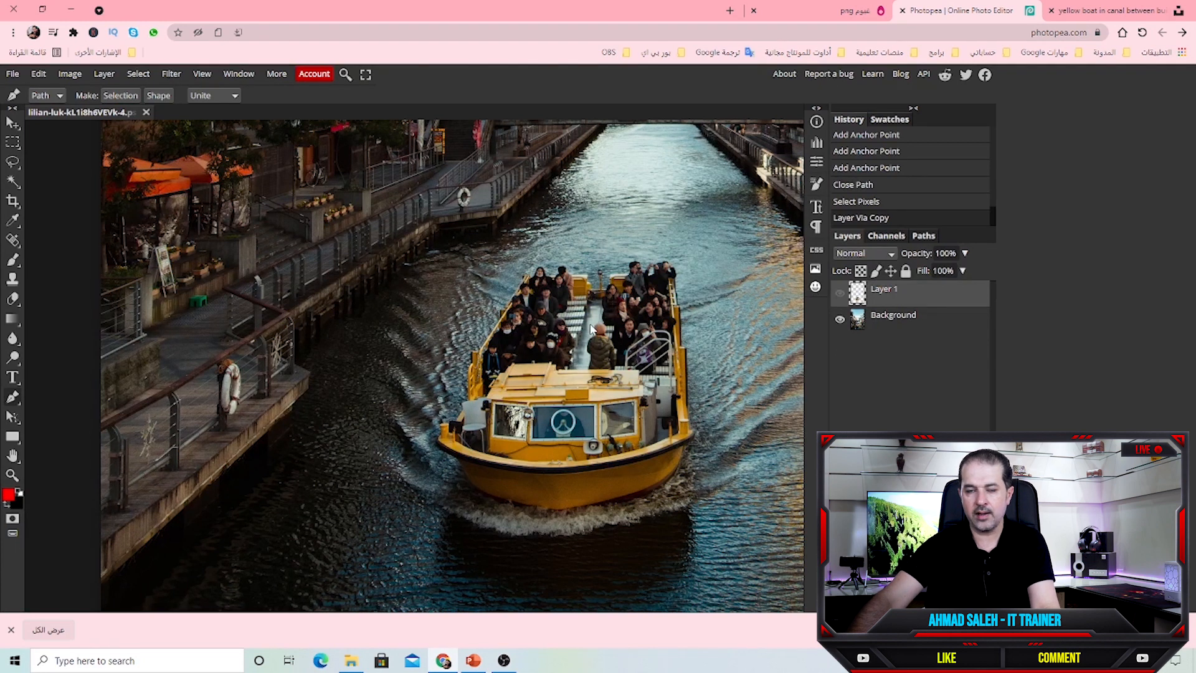
{"action": "left_click", "coordinate": [876, 320]}
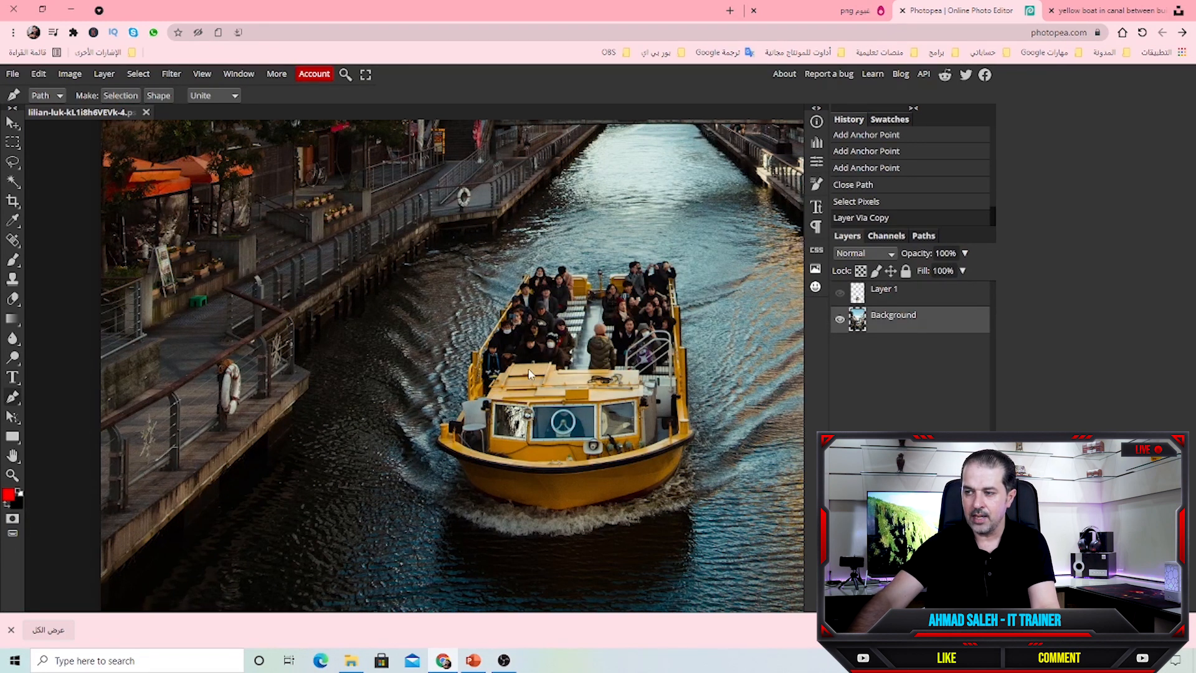
Outline the whole boat and its immediate surroundings on the Background with the Patch Tool.
{"action": "left_click_drag", "start_coordinate": [589, 370], "coordinate": [383, 368]}
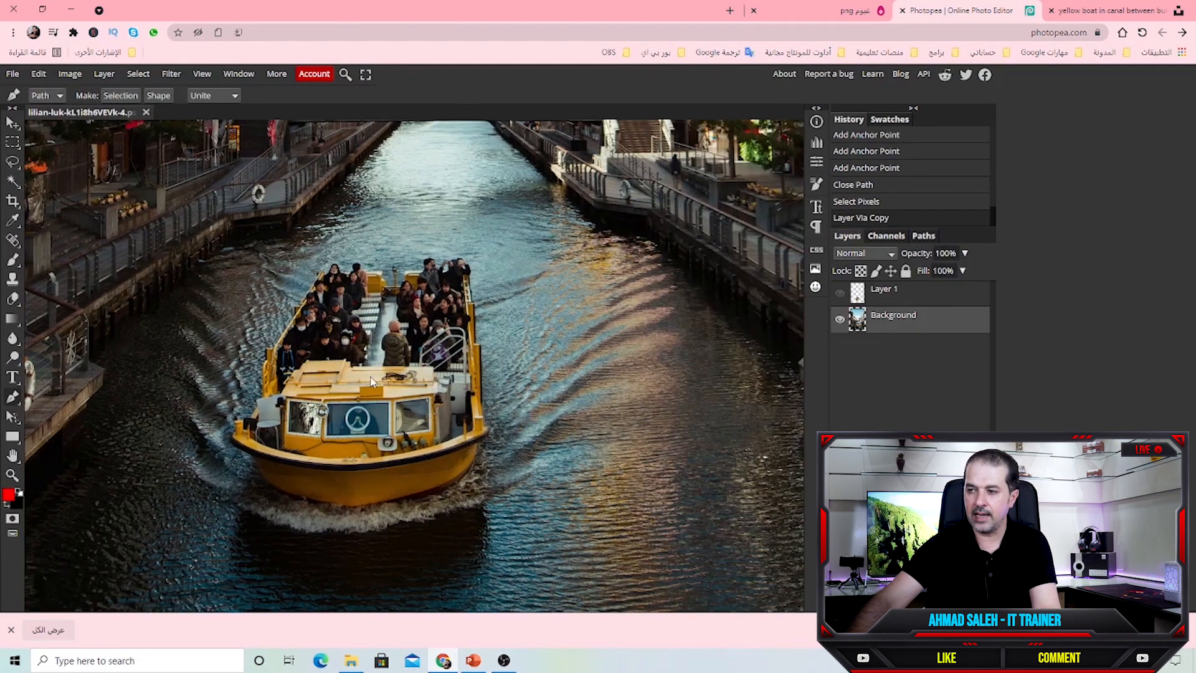
{"action": "scroll", "coordinate": [374, 377], "scroll_direction": "down", "scroll_amount": 2}
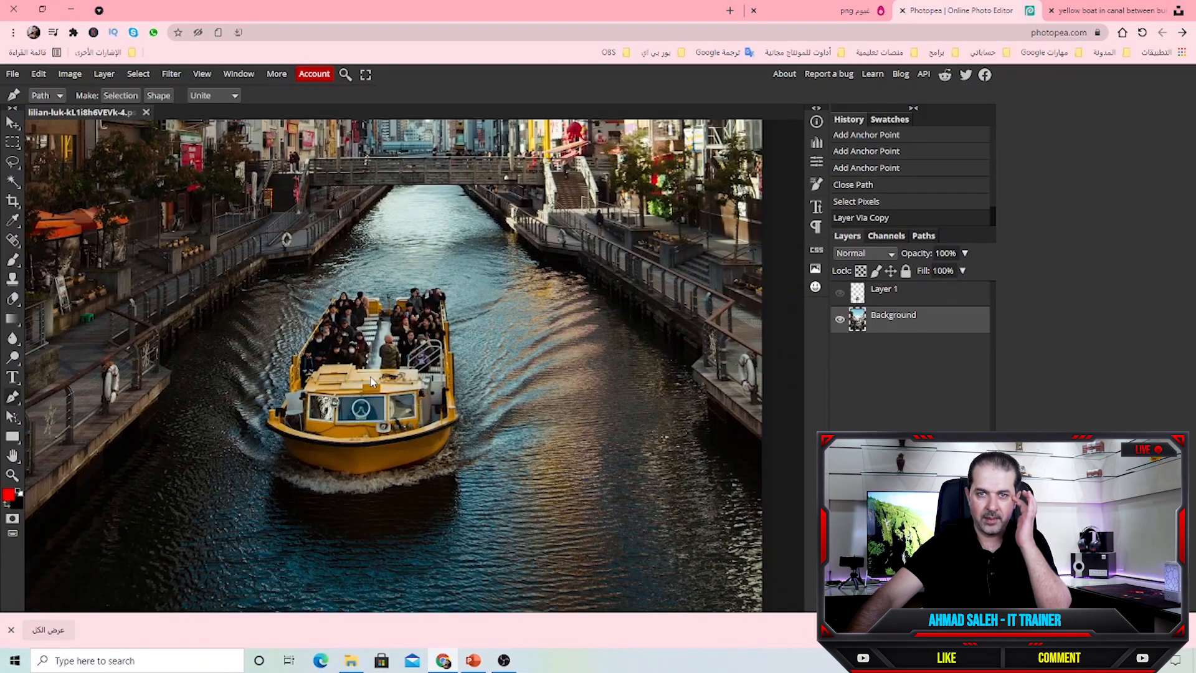
{"action": "left_click_drag", "start_coordinate": [338, 343], "coordinate": [381, 336]}
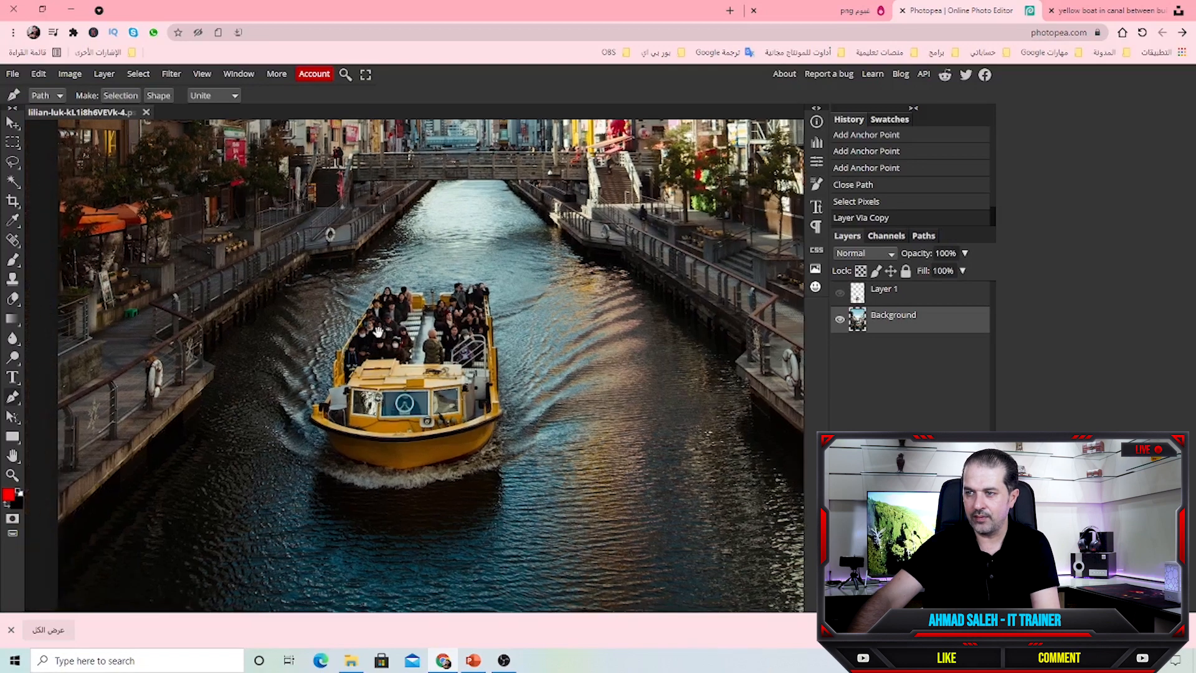
{"action": "left_click", "coordinate": [11, 241]}
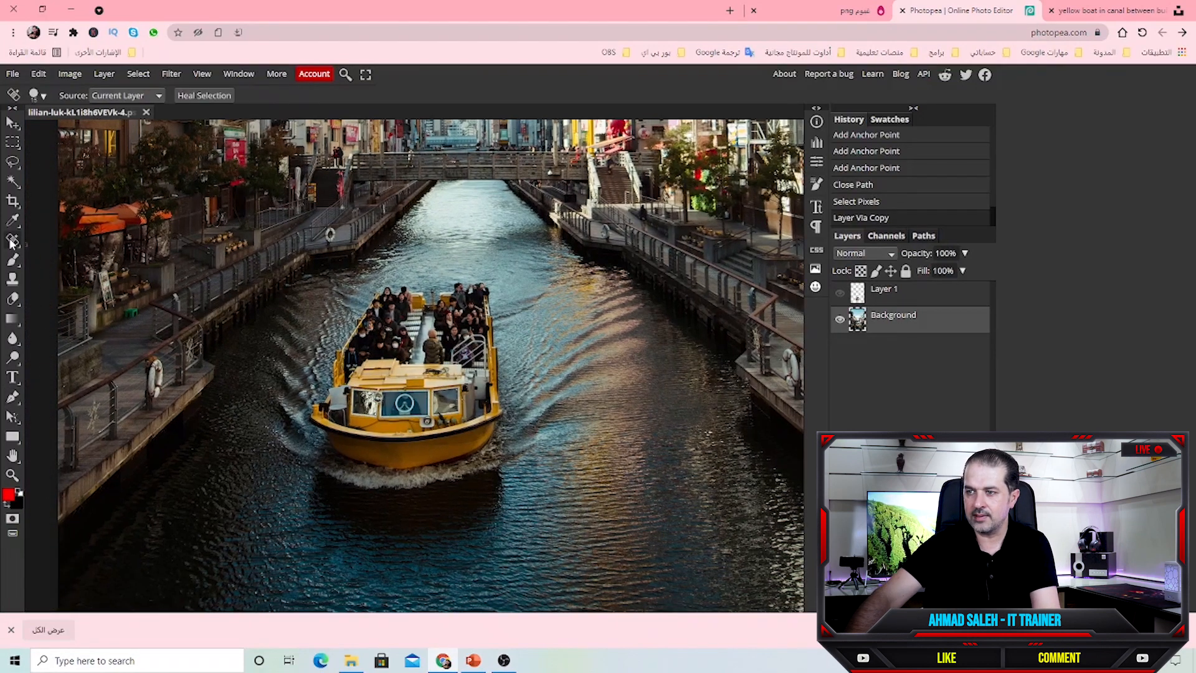
{"action": "right_click", "coordinate": [11, 242]}
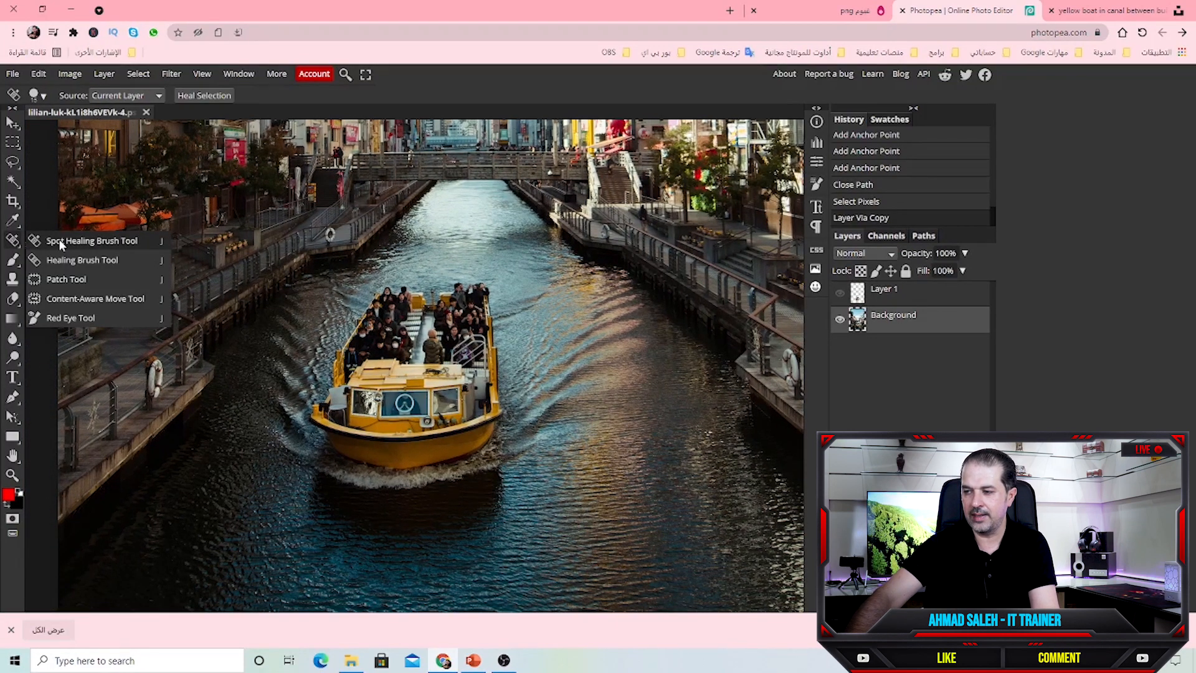
{"action": "left_click", "coordinate": [57, 281]}
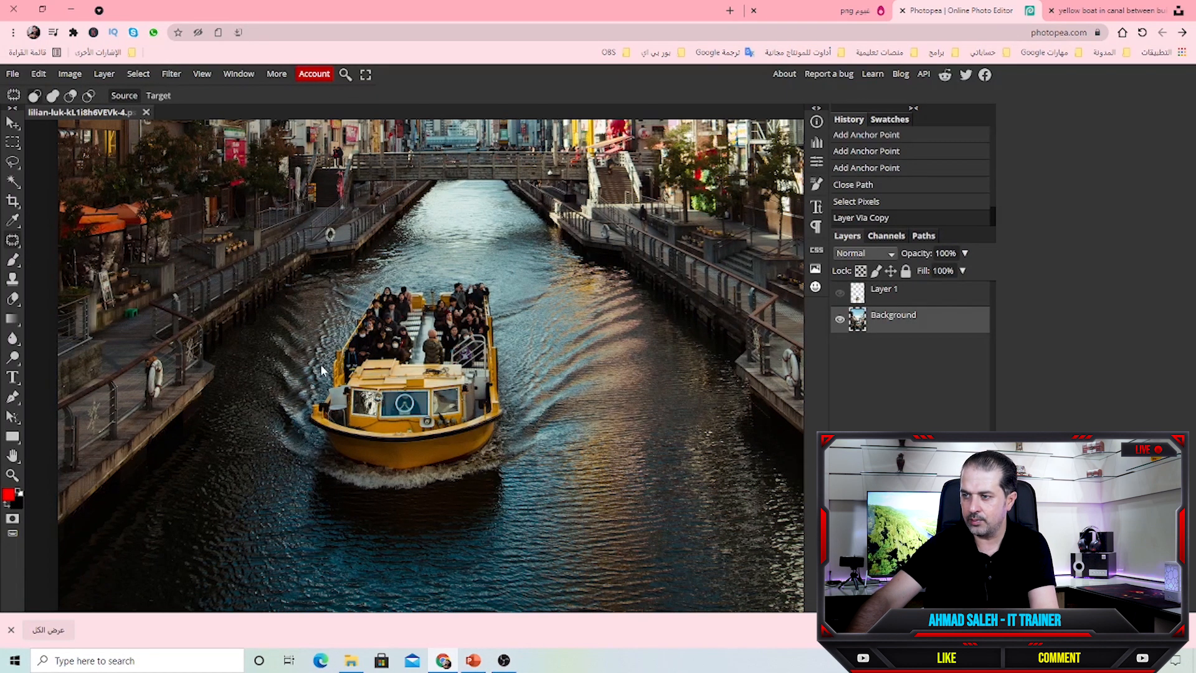
{"action": "left_click_drag", "start_coordinate": [434, 475], "coordinate": [516, 404]}
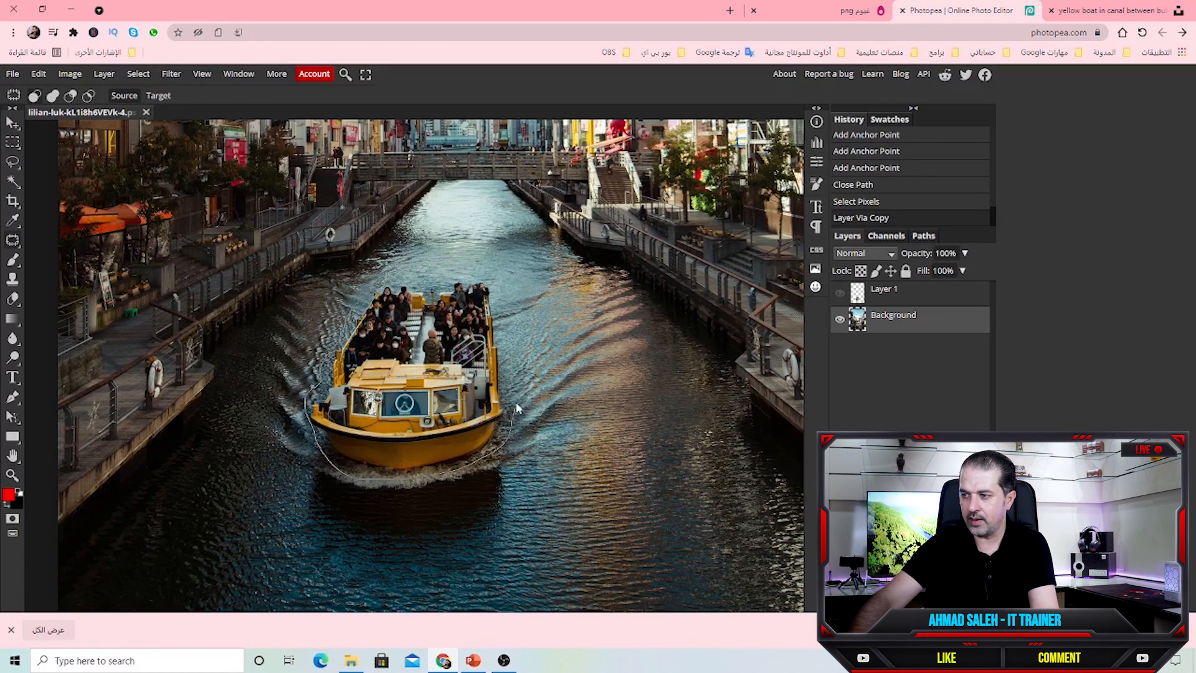
{"action": "mouse_move", "coordinate": [506, 313]}
{"action": "left_mouse_down"}
{"action": "mouse_move", "coordinate": [452, 267]}
{"action": "mouse_move", "coordinate": [356, 290]}
{"action": "mouse_move", "coordinate": [342, 416]}
{"action": "left_mouse_up"}
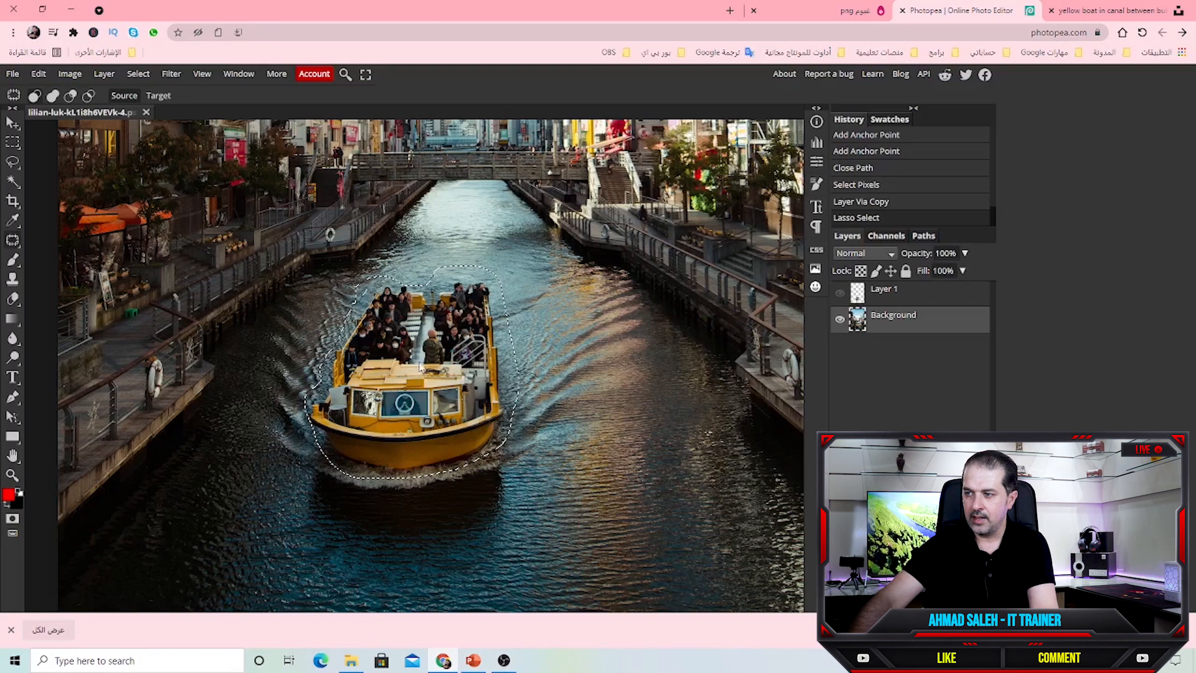
Patch the outlined boat with the open water on its right, wait for the page to respond, and deselect.
{"action": "left_click_drag", "start_coordinate": [414, 388], "coordinate": [603, 448]}
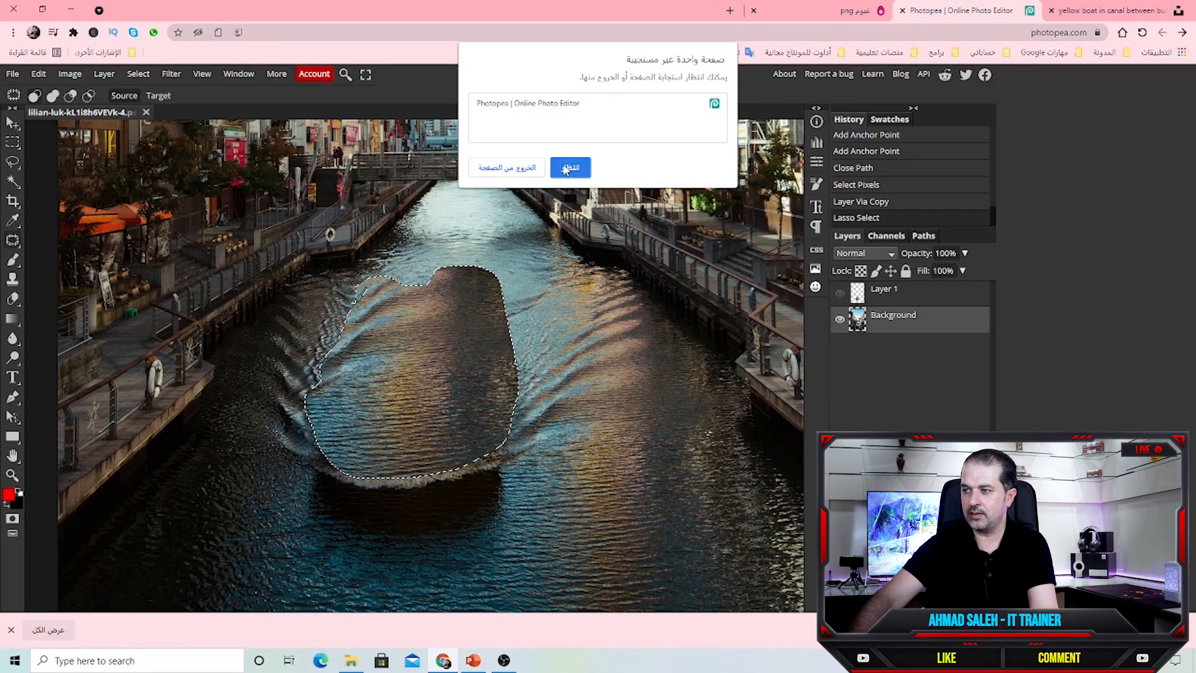
{"action": "left_click", "coordinate": [566, 168]}
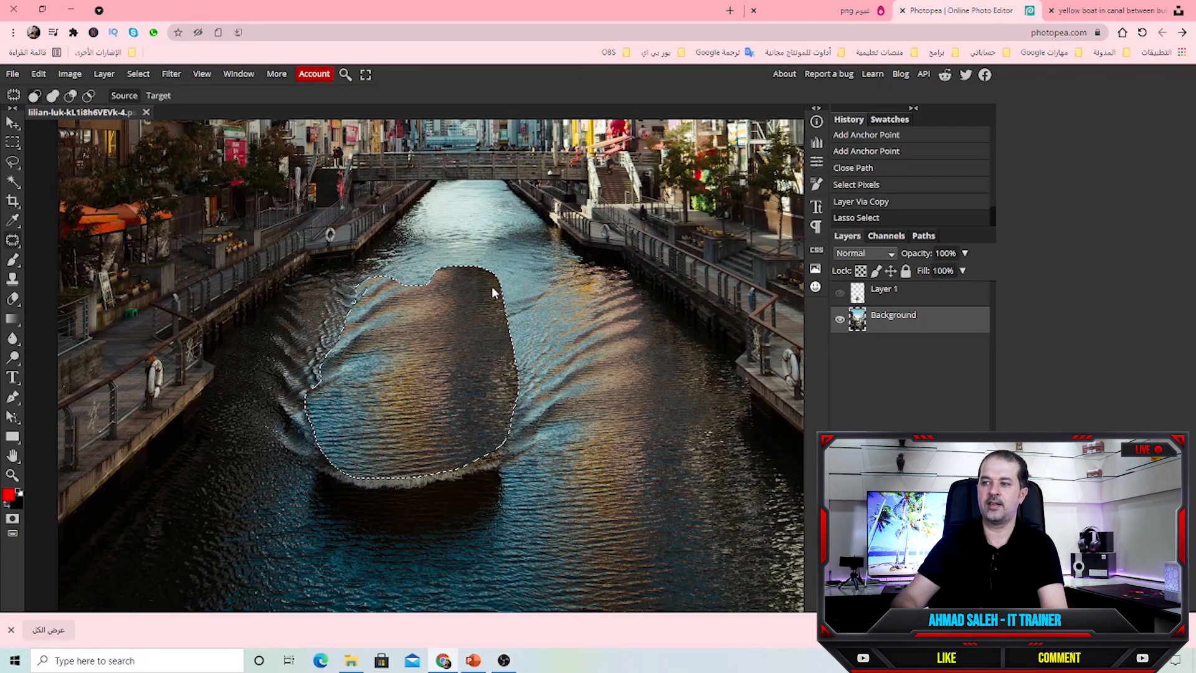
{"action": "key", "text": "ctrl+d"}
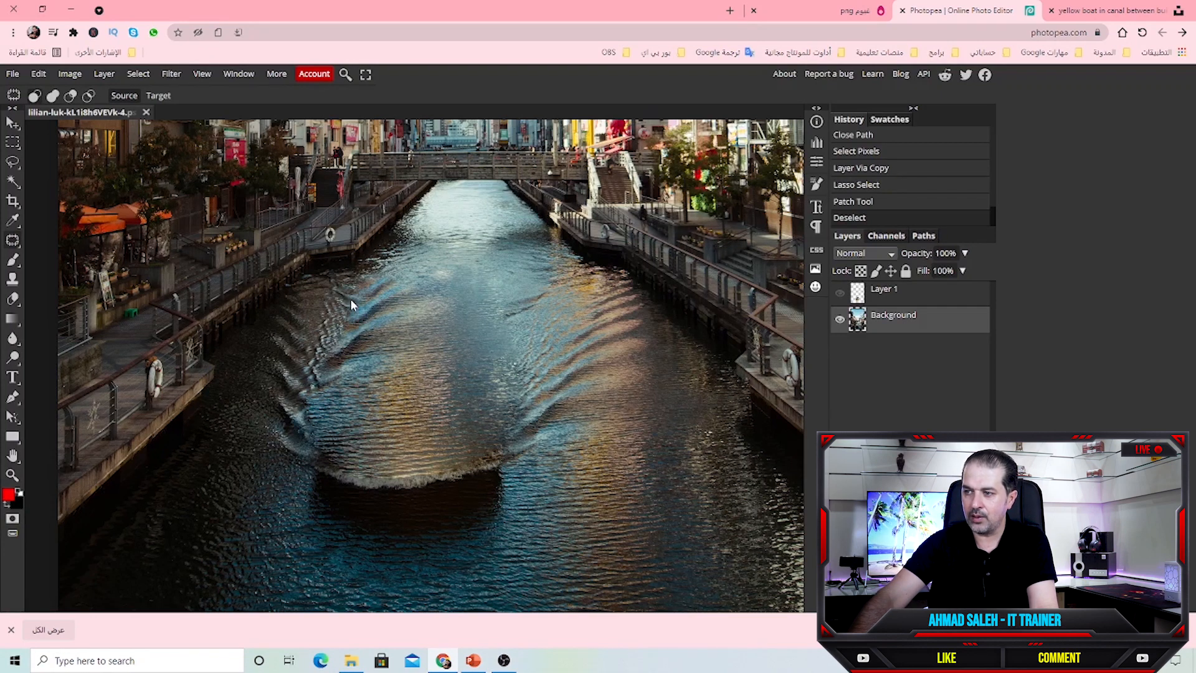
Show and select the boat layer, and toggle both layers' visibility to compare the cutout with the patched canal.
{"action": "left_click", "coordinate": [840, 293]}
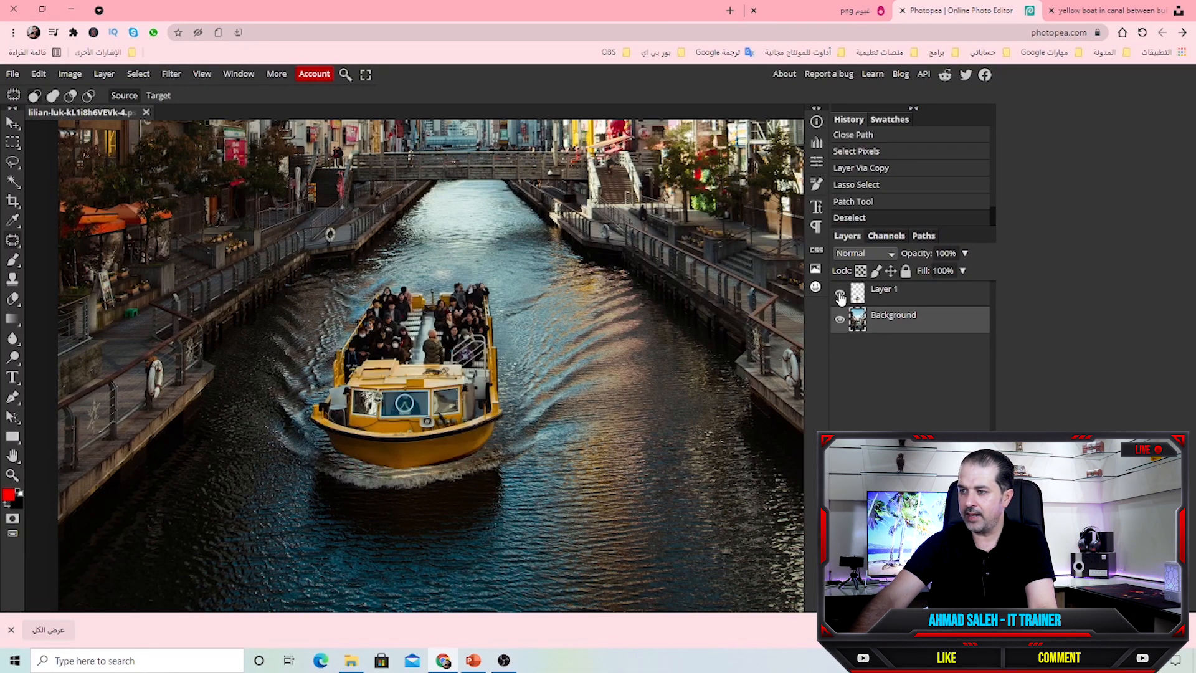
{"action": "left_click", "coordinate": [881, 293]}
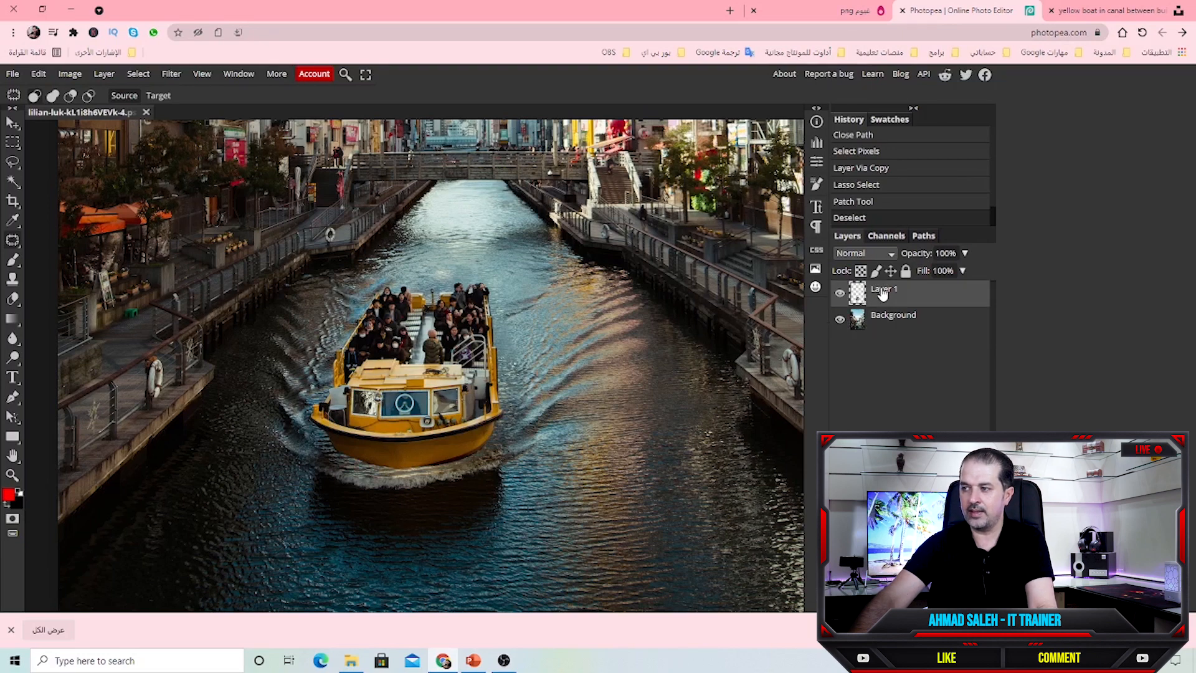
{"action": "left_click", "coordinate": [842, 320]}
{"action": "left_click", "coordinate": [842, 320]}
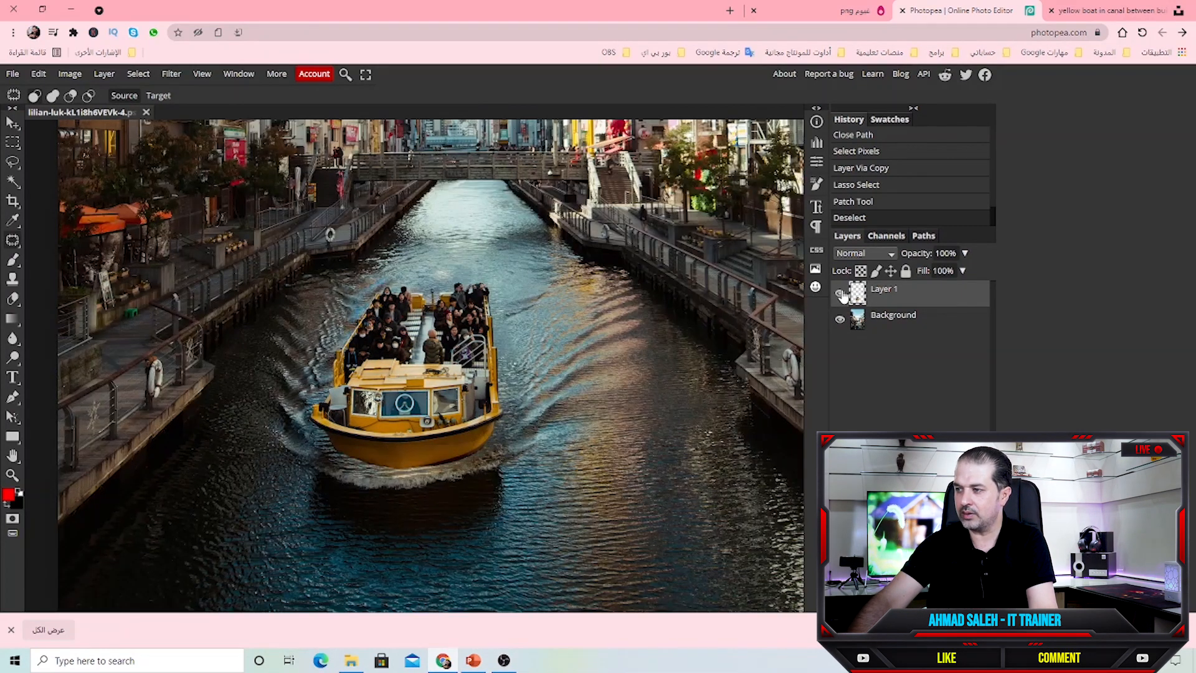
{"action": "left_click", "coordinate": [841, 294]}
{"action": "left_click", "coordinate": [841, 293]}
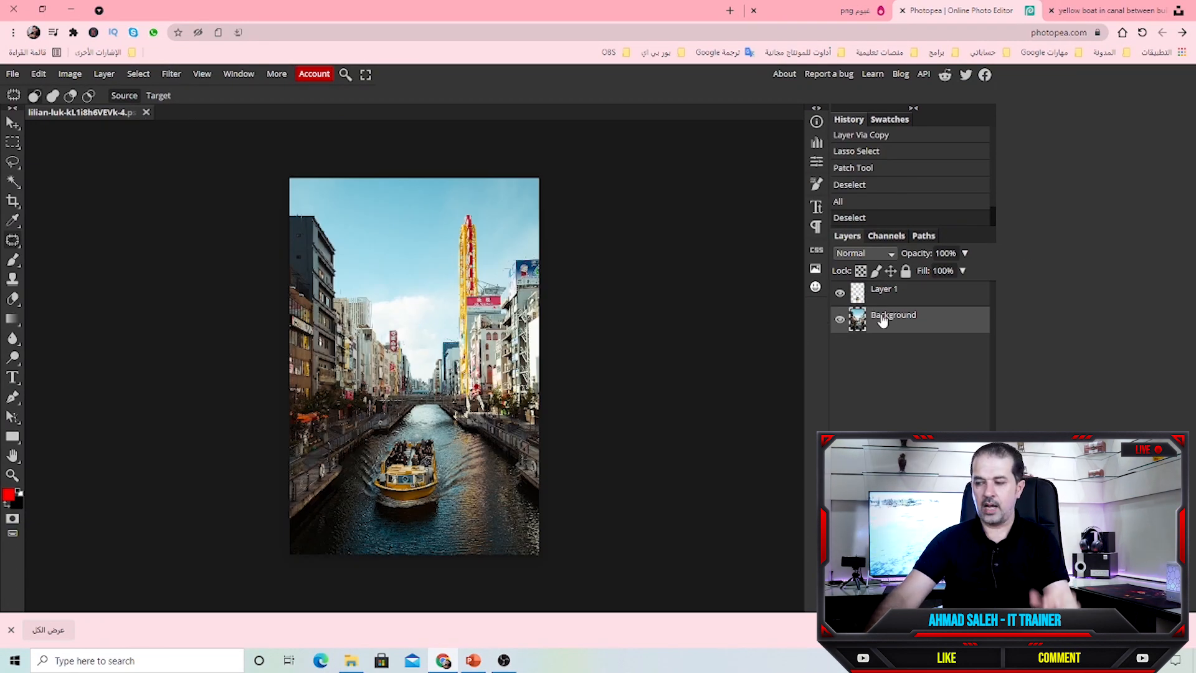
Select the whole patched Background image for copying, switch to PowerPoint, and activate the slide list.
{"action": "key", "text": "ctrl+a"}
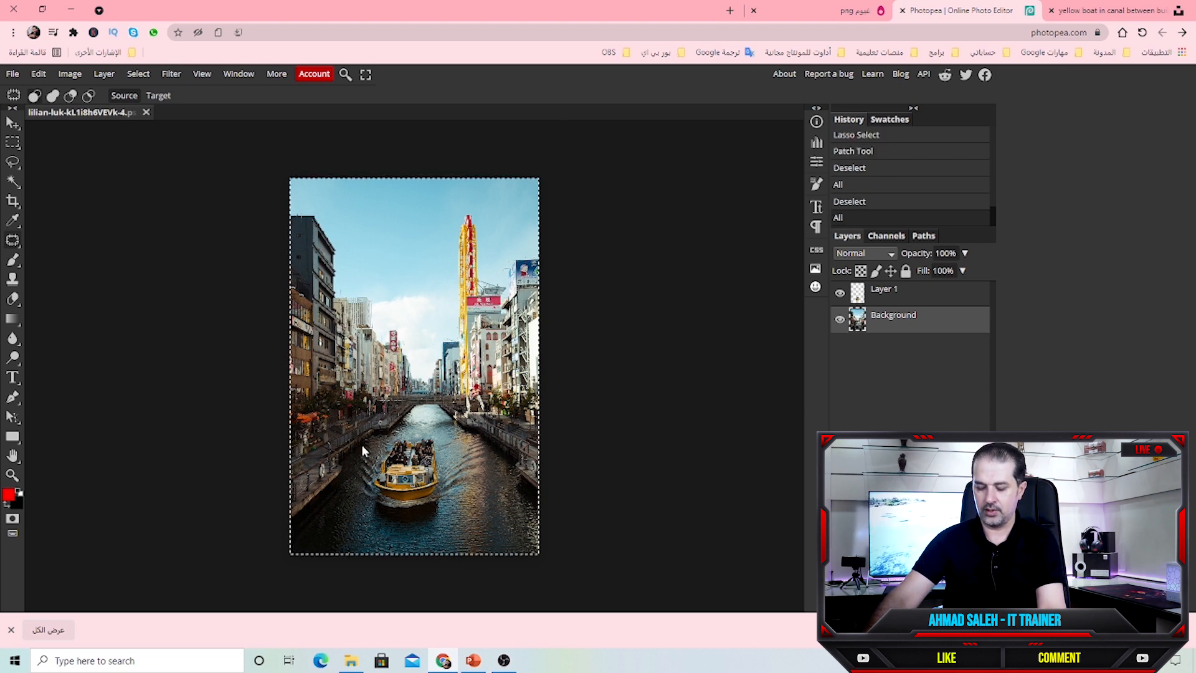
{"action": "left_click", "coordinate": [473, 660]}
{"action": "left_click", "coordinate": [109, 274]}
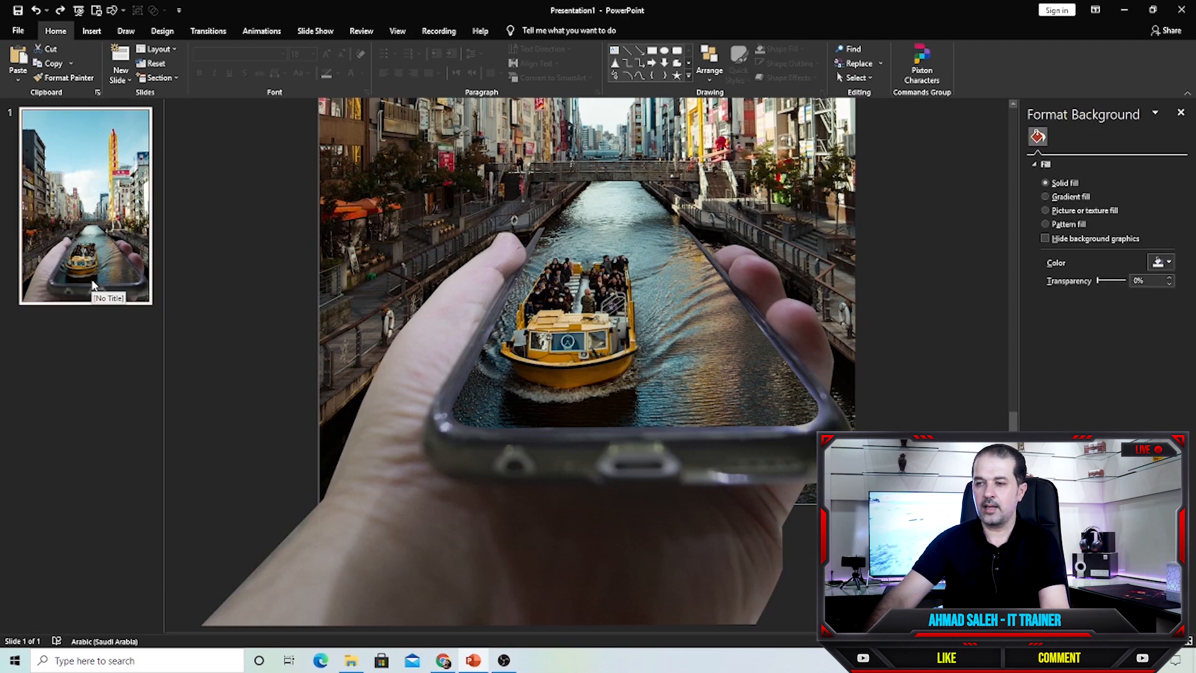
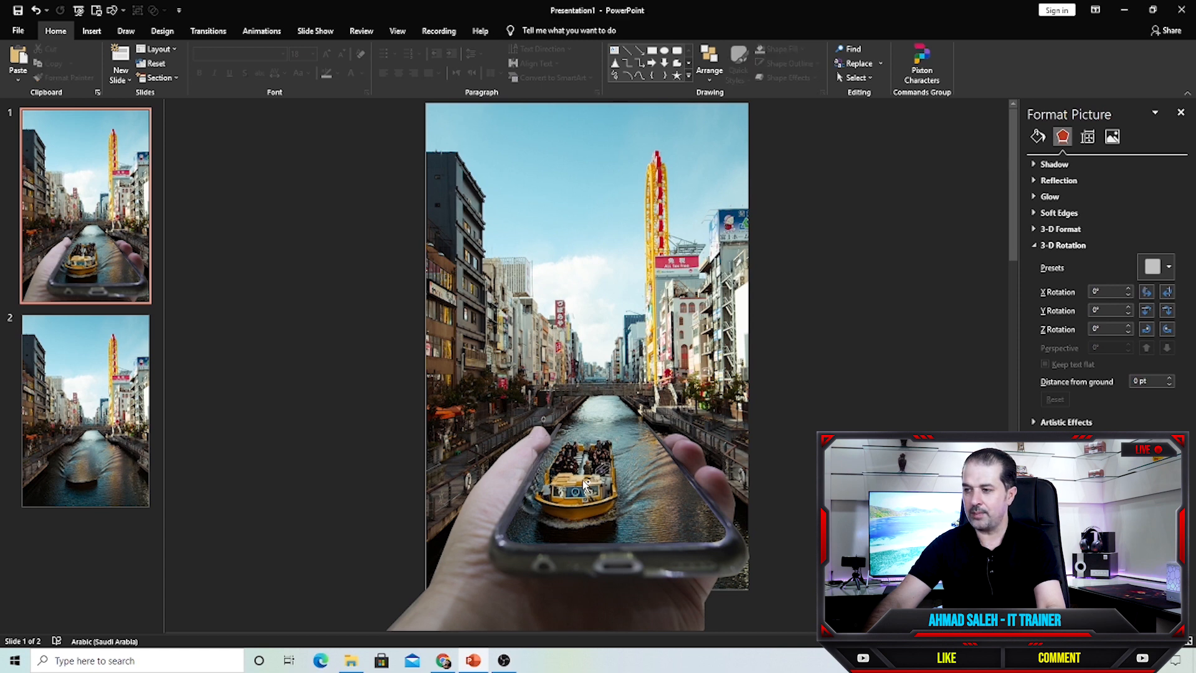
Paste the boat cutout onto slide 2's patched canal, and move the hand-and-phone picture there from slide 1.
{"action": "left_click", "coordinate": [99, 404]}
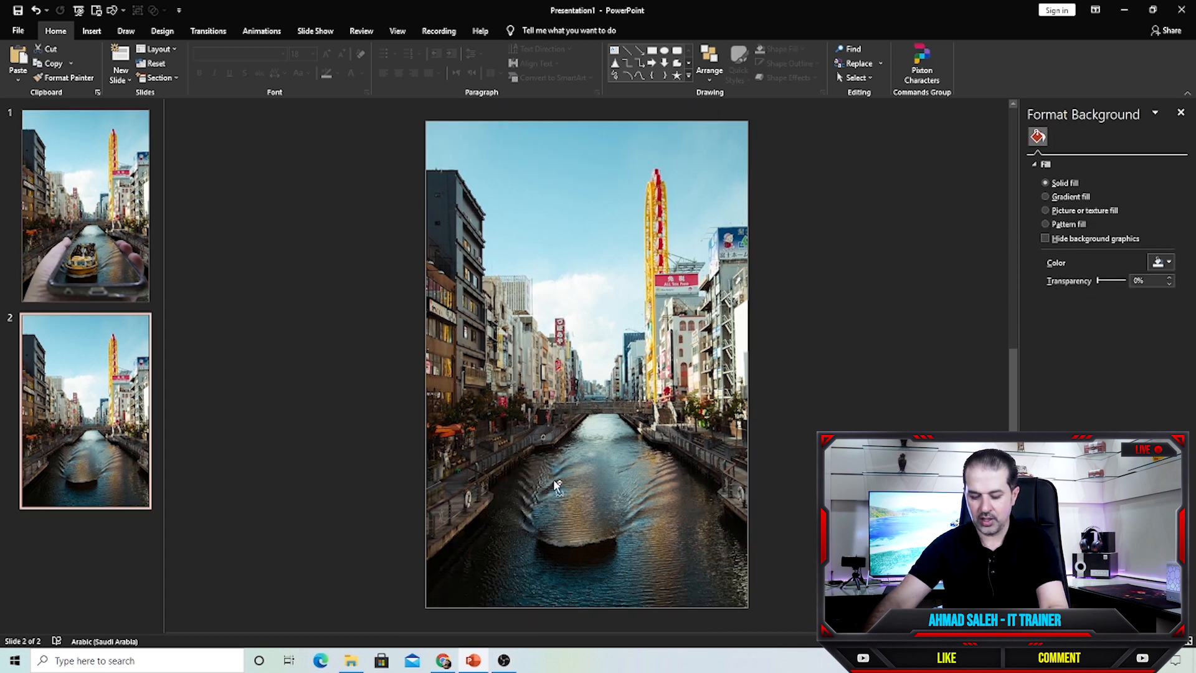
{"action": "key", "text": "ctrl+v"}
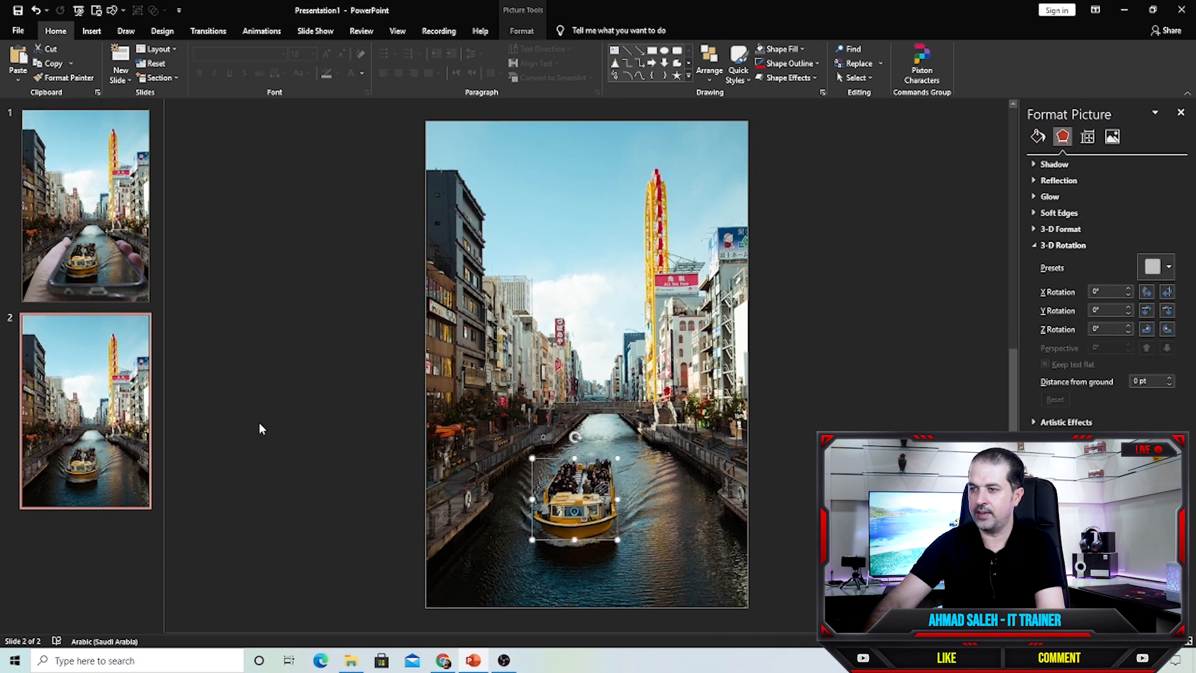
{"action": "key", "text": "Page_Up"}
{"action": "left_click", "coordinate": [494, 510]}
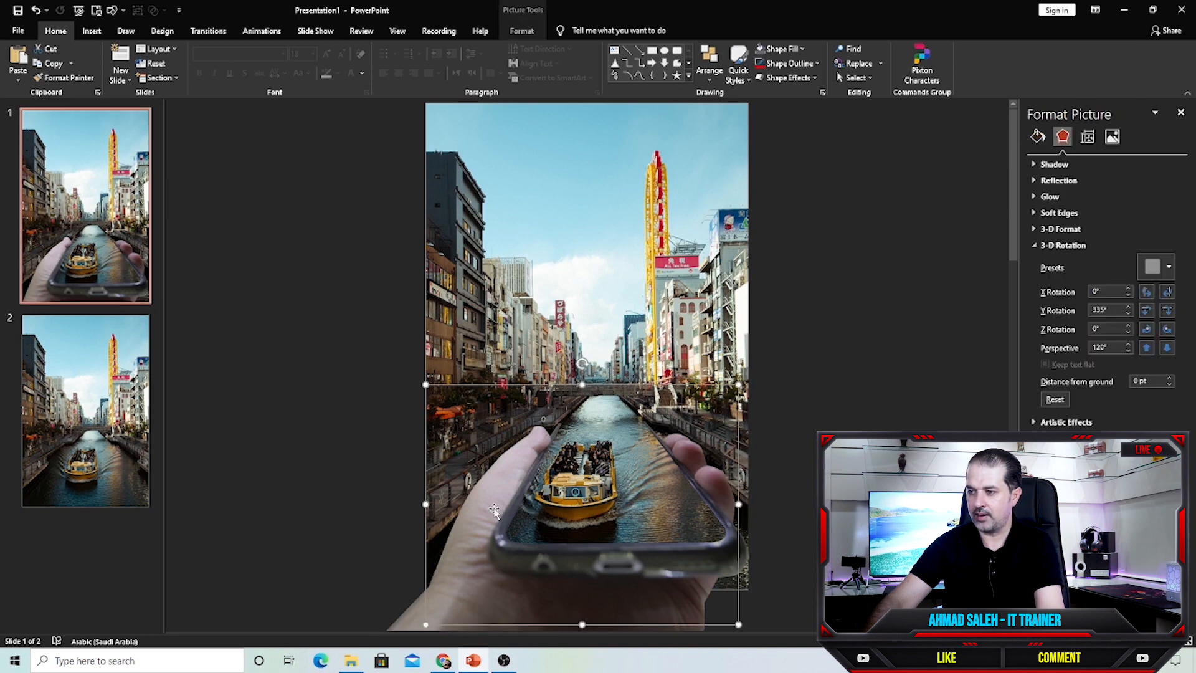
{"action": "key", "text": "Delete"}
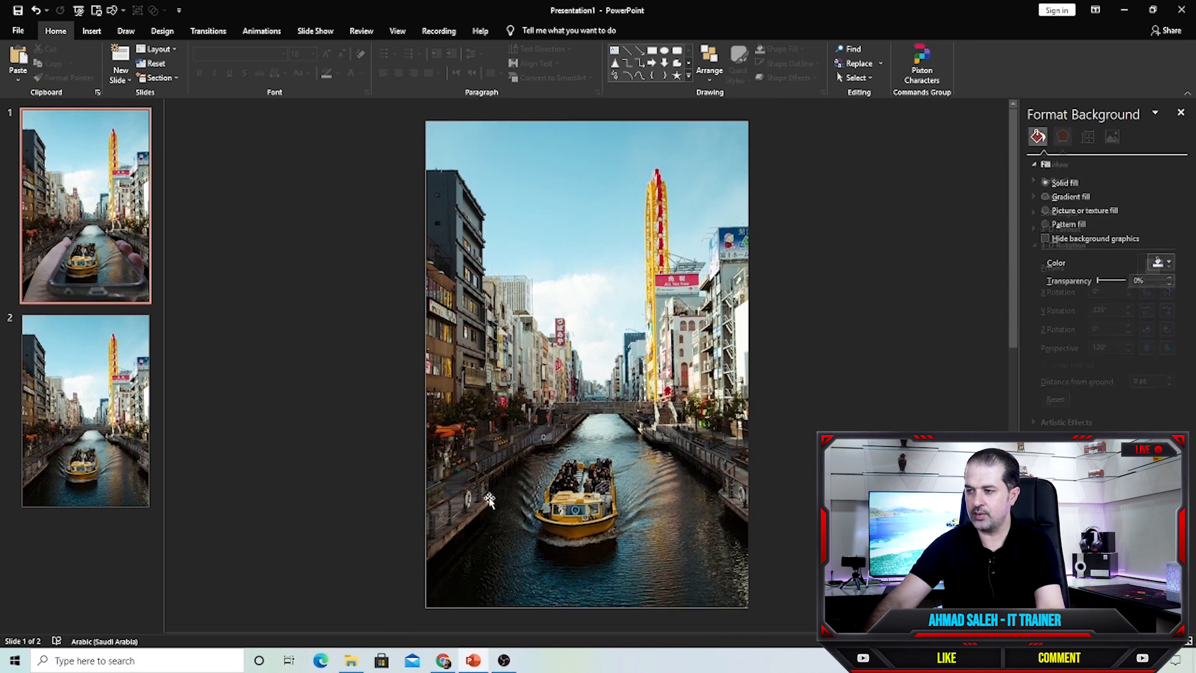
{"action": "key", "text": "Page_Down"}
{"action": "key", "text": "ctrl+v"}
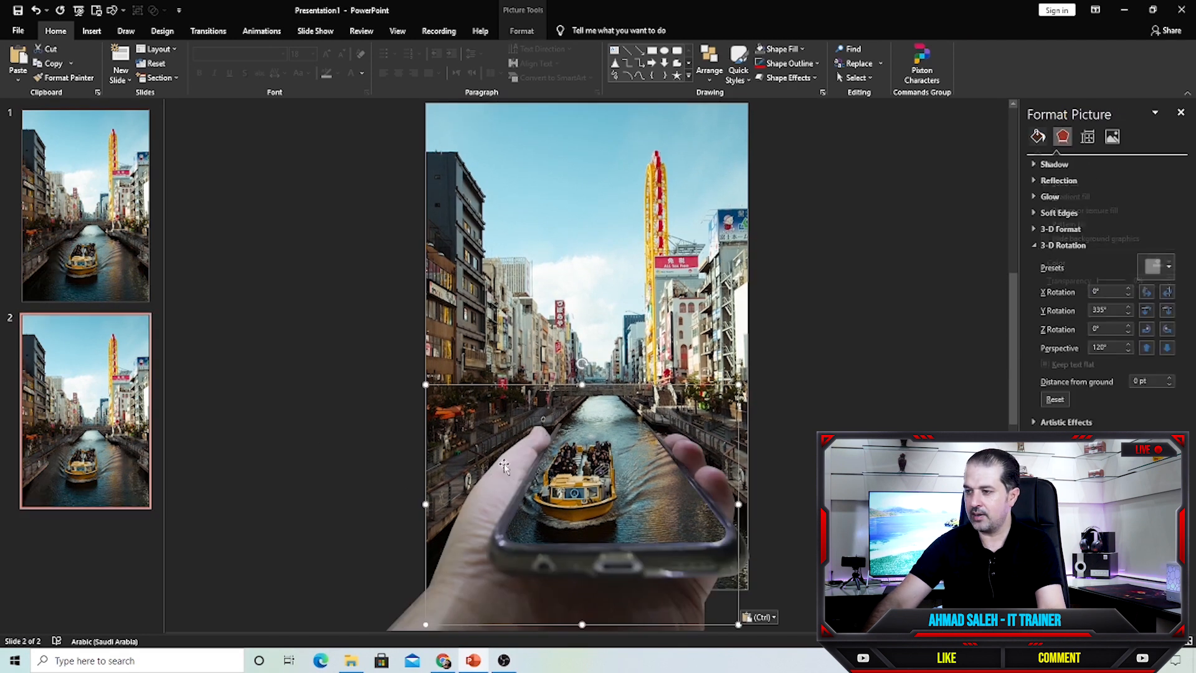
Delete the first slide and fine-tune the boat's position over the phone screen.
{"action": "left_click", "coordinate": [109, 207]}
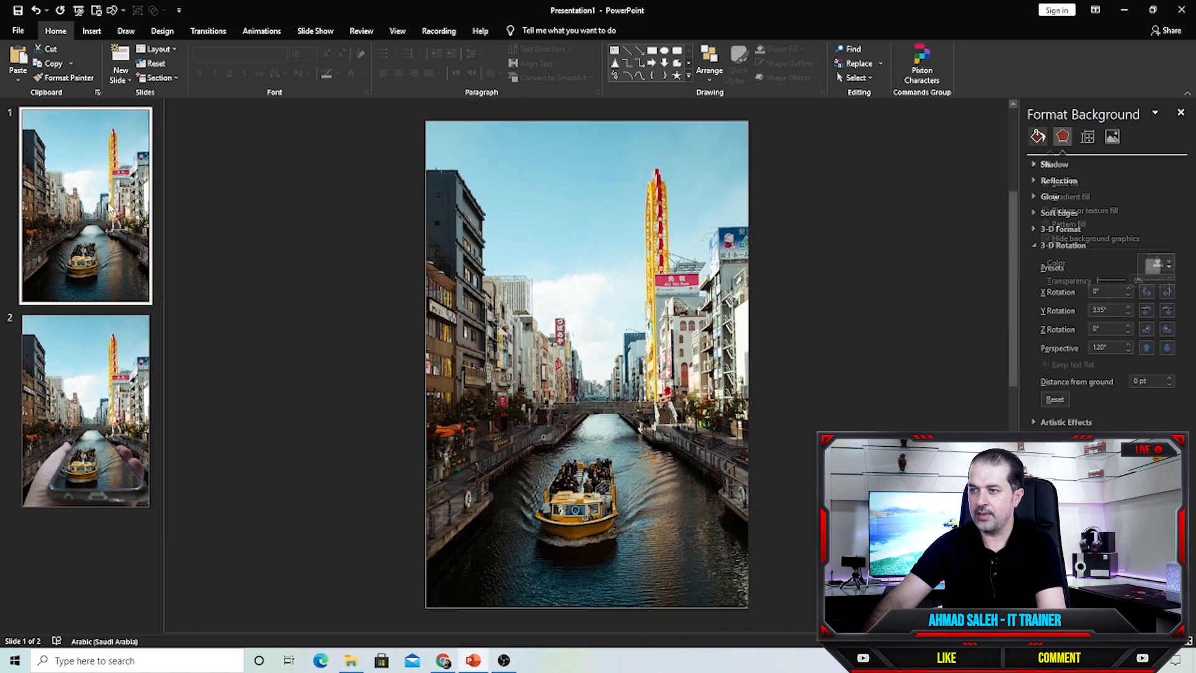
{"action": "right_click", "coordinate": [108, 207]}
{"action": "left_click", "coordinate": [138, 305]}
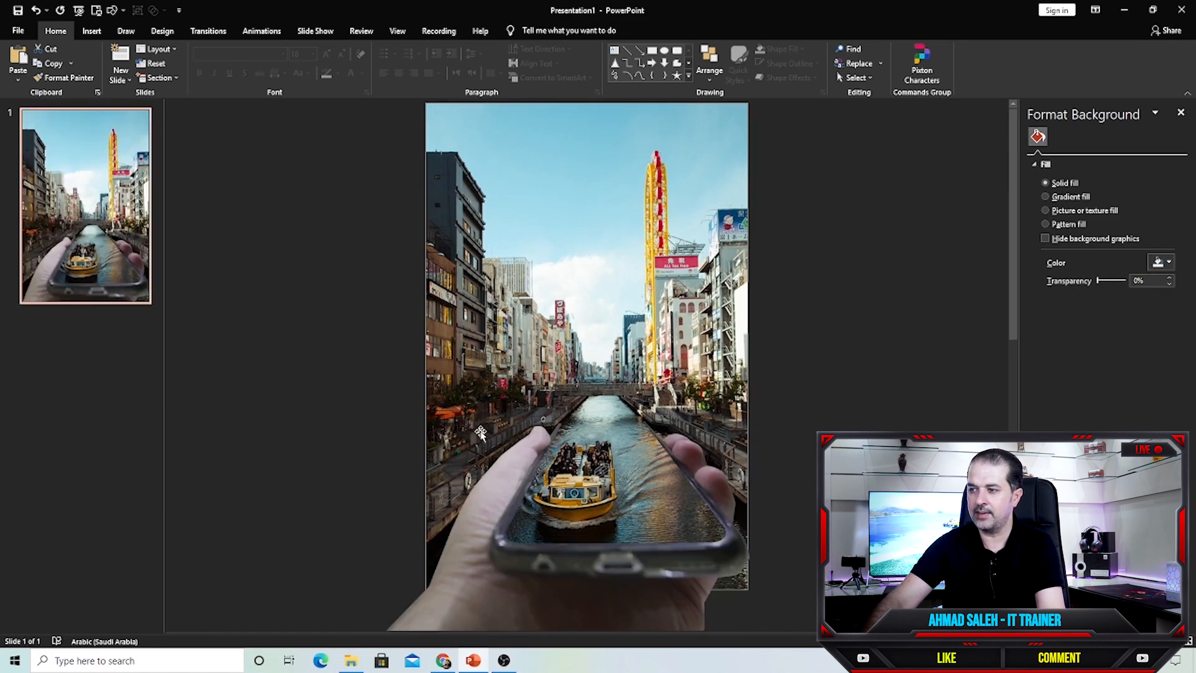
{"action": "left_click_drag", "start_coordinate": [588, 486], "coordinate": [585, 489]}
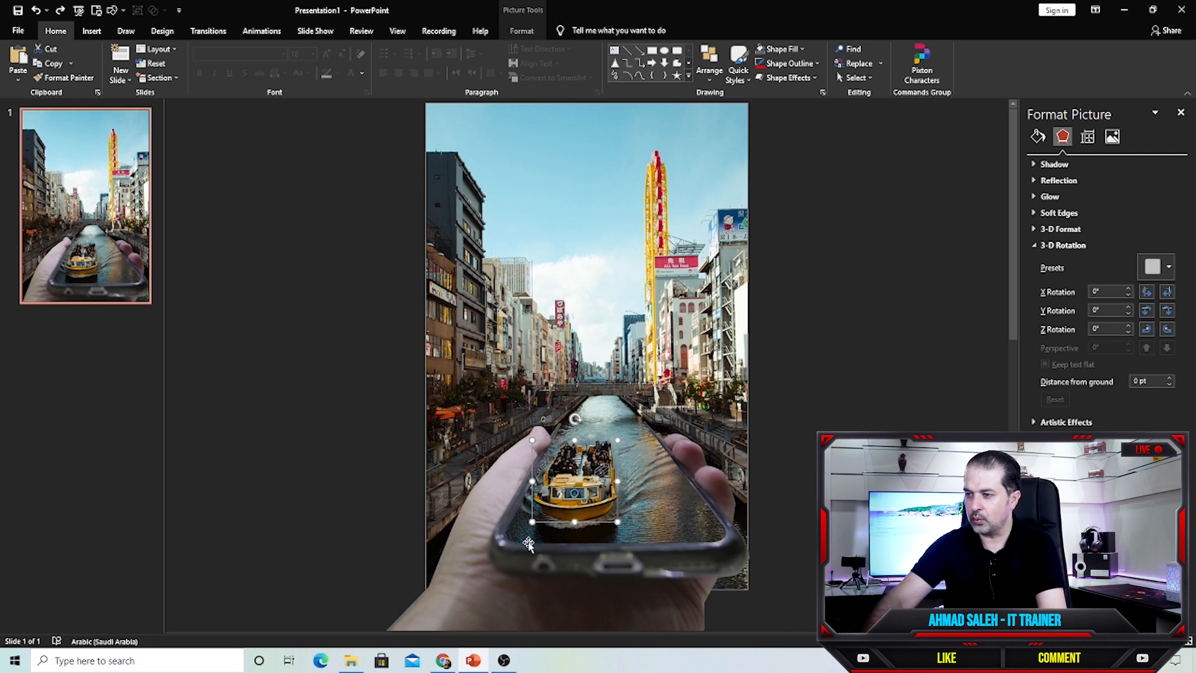
{"action": "left_click", "coordinate": [369, 471]}
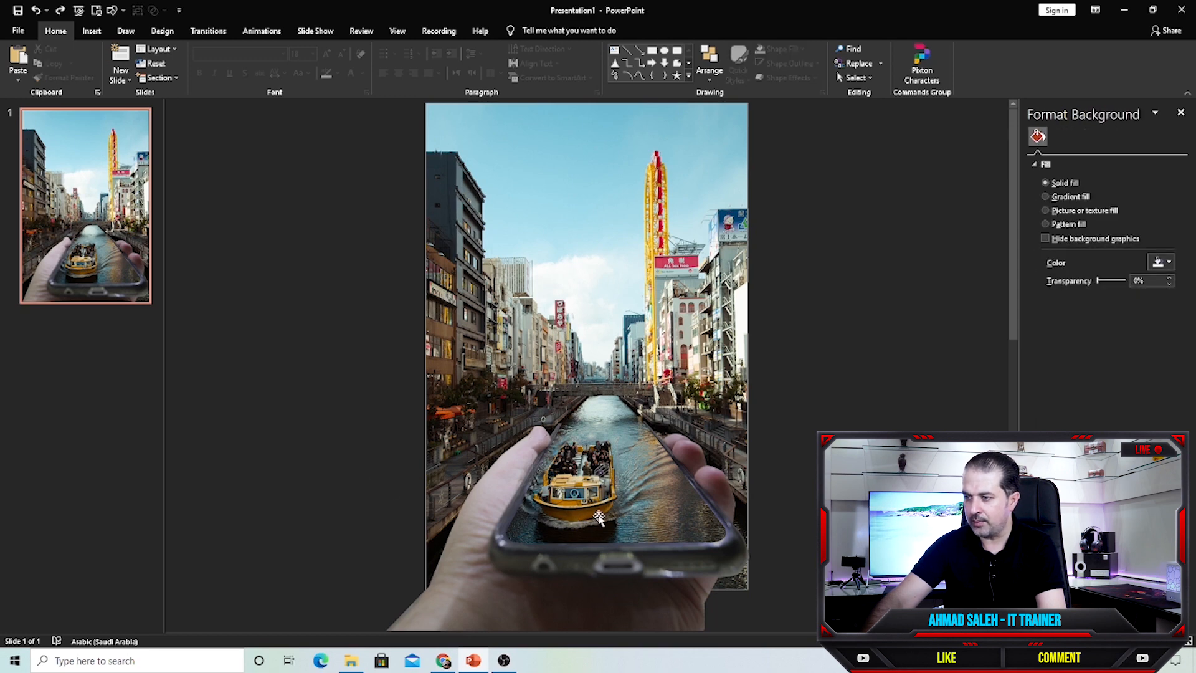
Switch to Photopea, clear the selection, hide the boat on Layer 1, and make Background the active layer.
{"action": "left_click", "coordinate": [444, 661]}
{"action": "key", "text": "ctrl+d"}
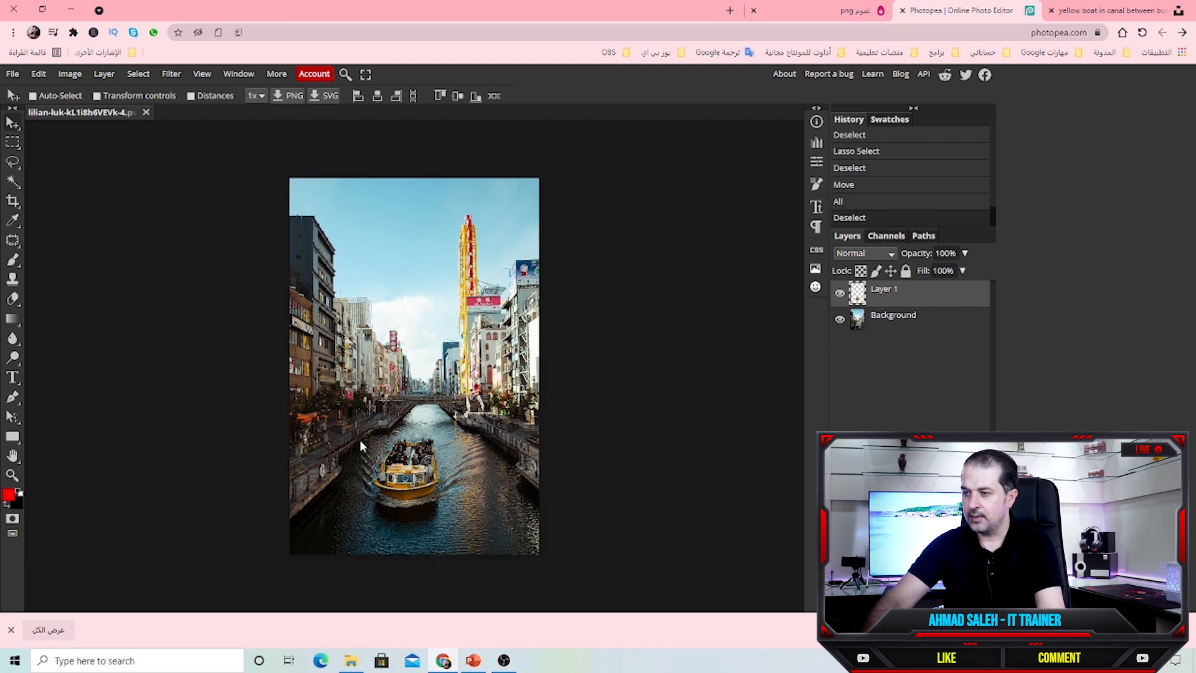
{"action": "left_click", "coordinate": [893, 317]}
{"action": "scroll", "coordinate": [350, 491], "scroll_direction": "up", "scroll_amount": 5}
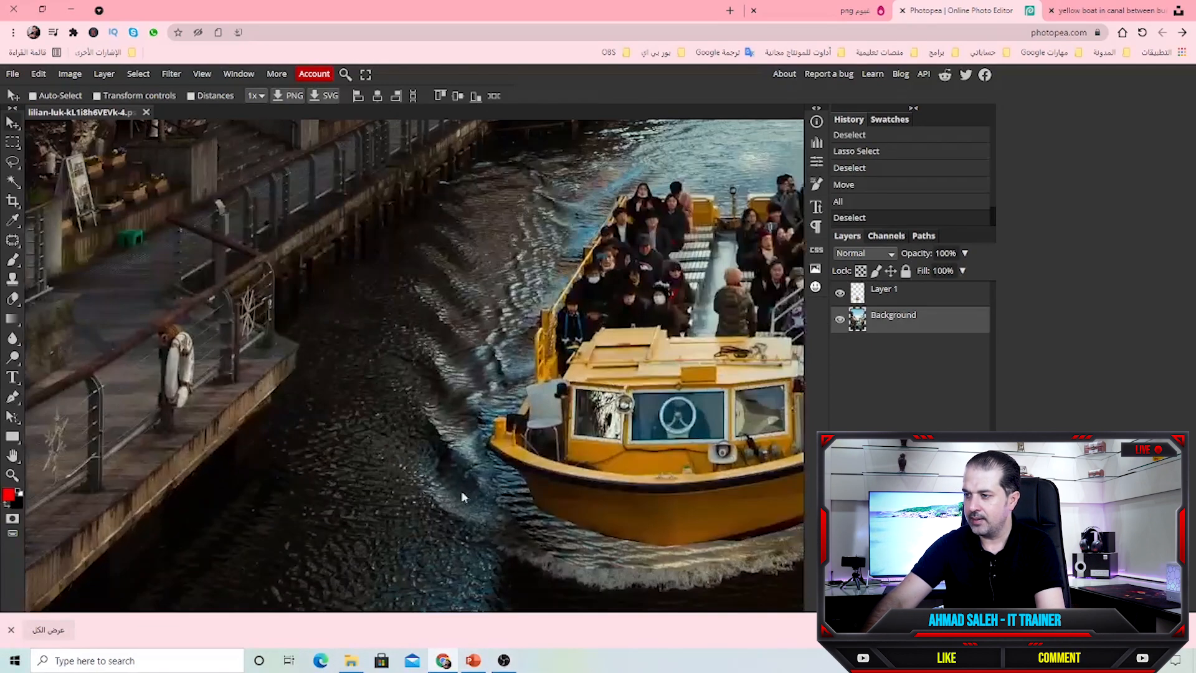
{"action": "left_click_drag", "start_coordinate": [665, 480], "coordinate": [466, 331]}
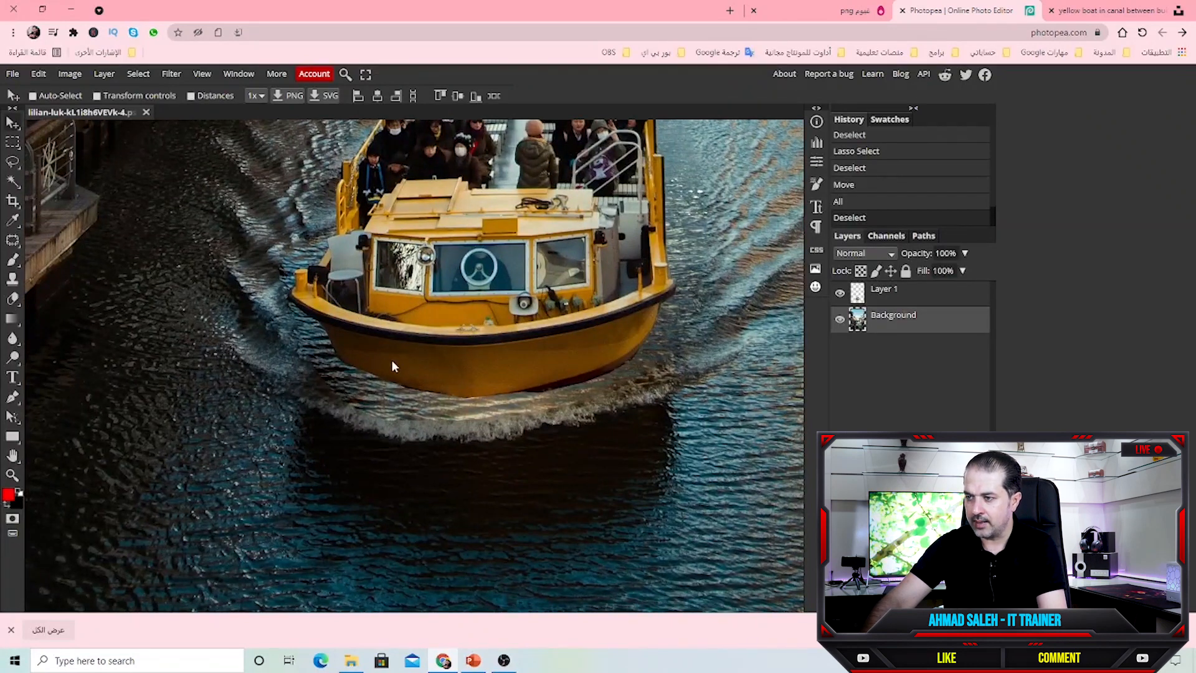
{"action": "left_click", "coordinate": [892, 296]}
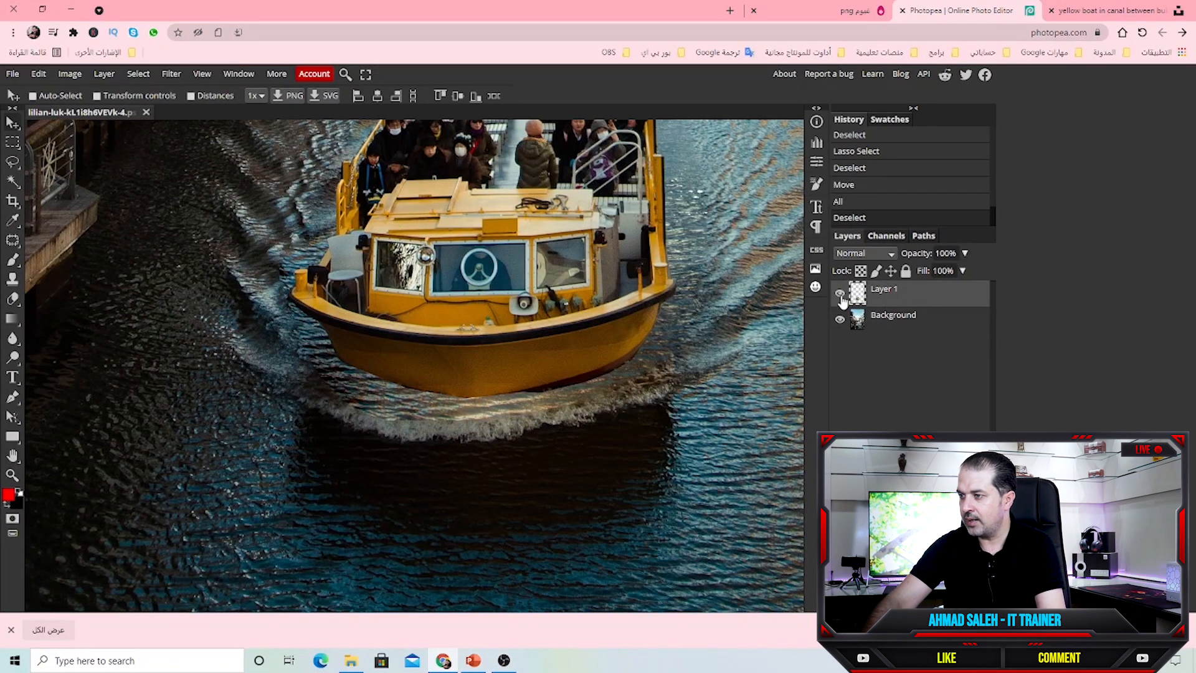
{"action": "left_click", "coordinate": [839, 292]}
{"action": "left_click", "coordinate": [885, 321]}
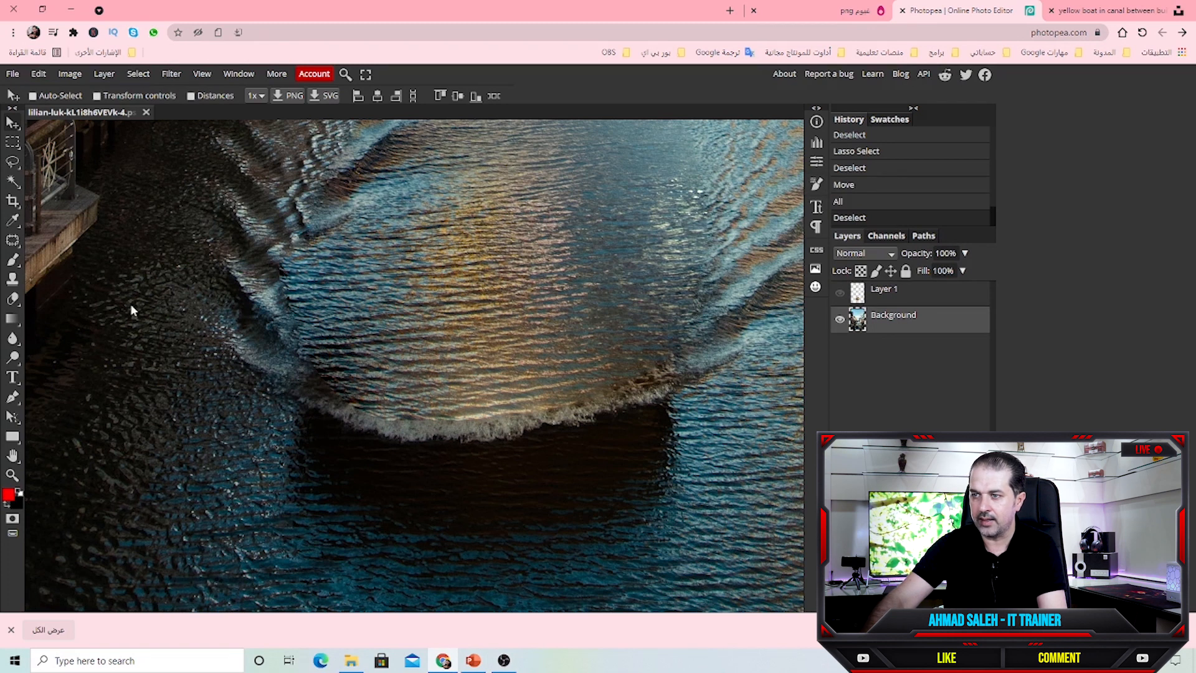
Outline the curved strip of foam left in front of the removed boat with the Lasso Select tool.
{"action": "left_click", "coordinate": [13, 162]}
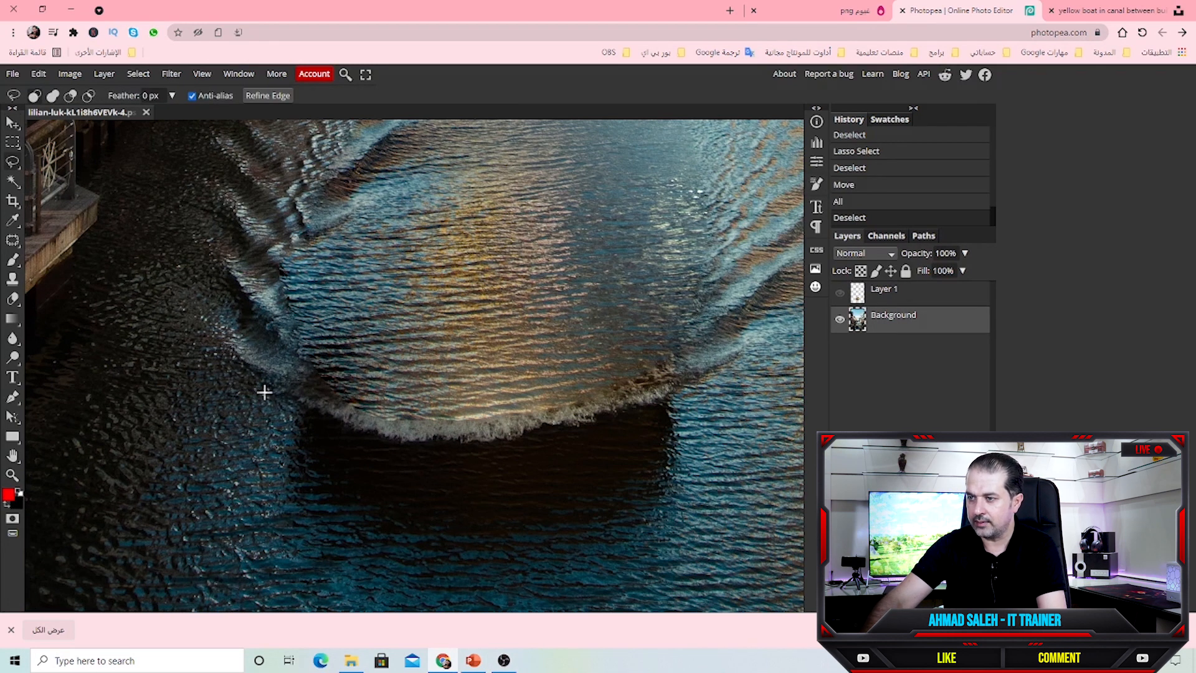
{"action": "mouse_move", "coordinate": [286, 403]}
{"action": "left_mouse_down"}
{"action": "mouse_move", "coordinate": [443, 448]}
{"action": "mouse_move", "coordinate": [522, 444]}
{"action": "mouse_move", "coordinate": [665, 403]}
{"action": "left_mouse_up"}
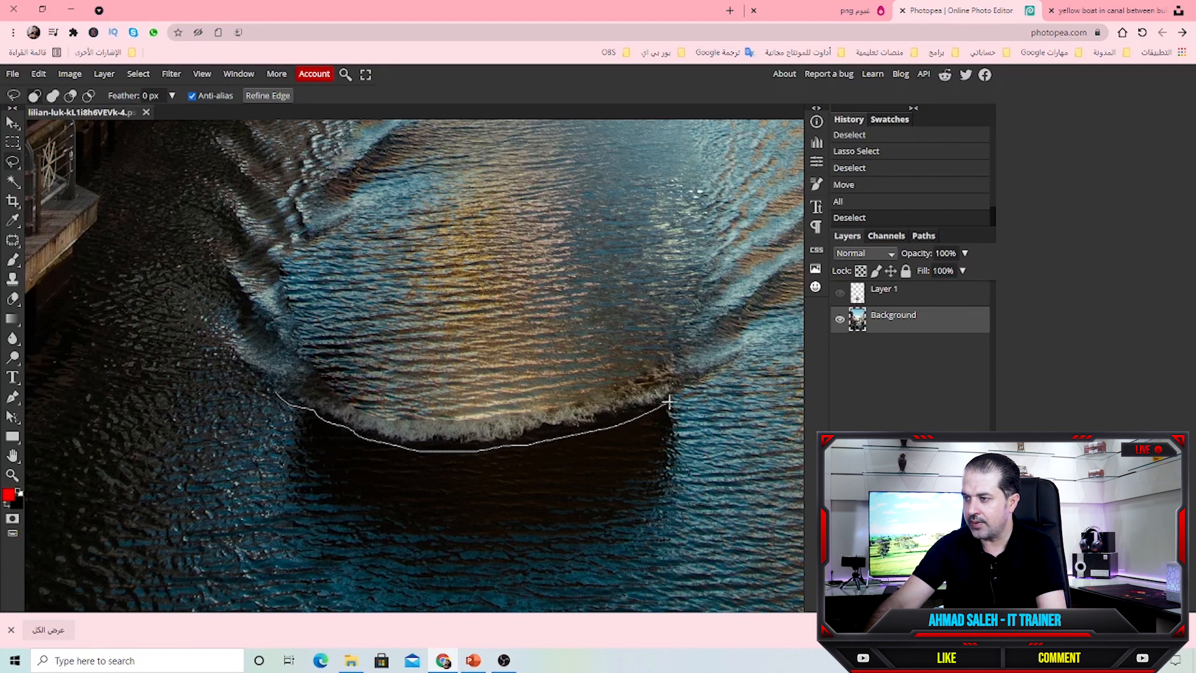
{"action": "left_click_drag", "start_coordinate": [704, 350], "coordinate": [554, 387]}
{"action": "left_click_drag", "start_coordinate": [370, 398], "coordinate": [277, 392]}
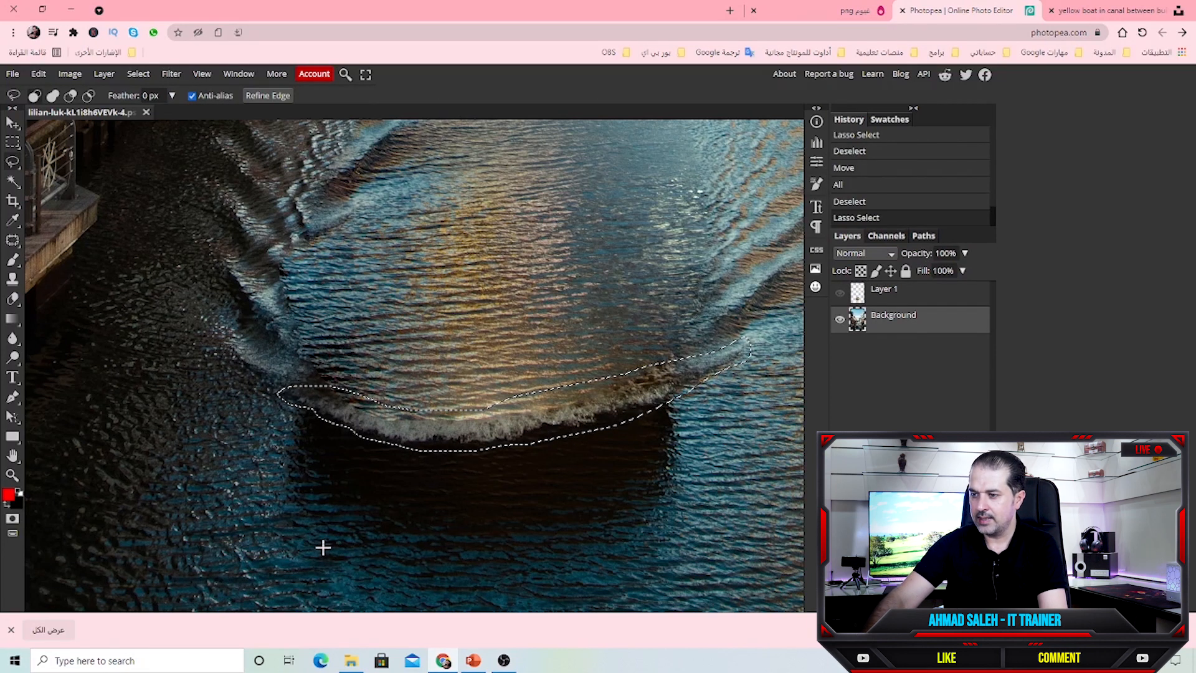
Paste the foam strip onto the slide in PowerPoint and make its black background transparent.
{"action": "left_click", "coordinate": [474, 660]}
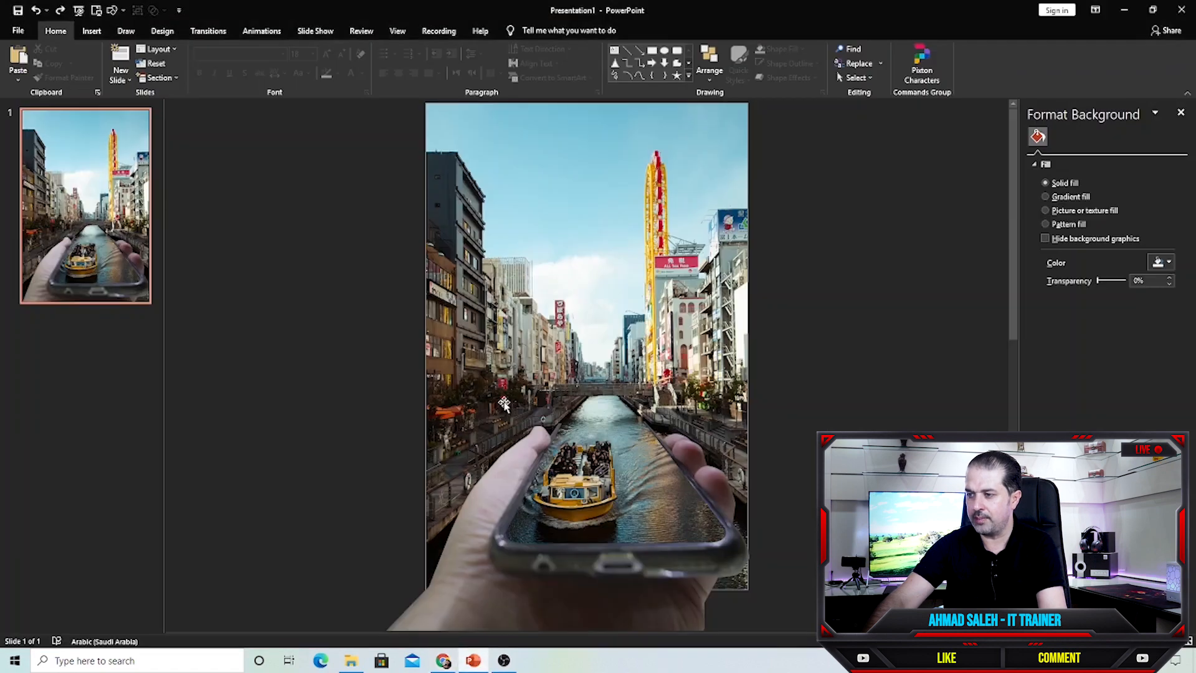
{"action": "key", "text": "ctrl+v"}
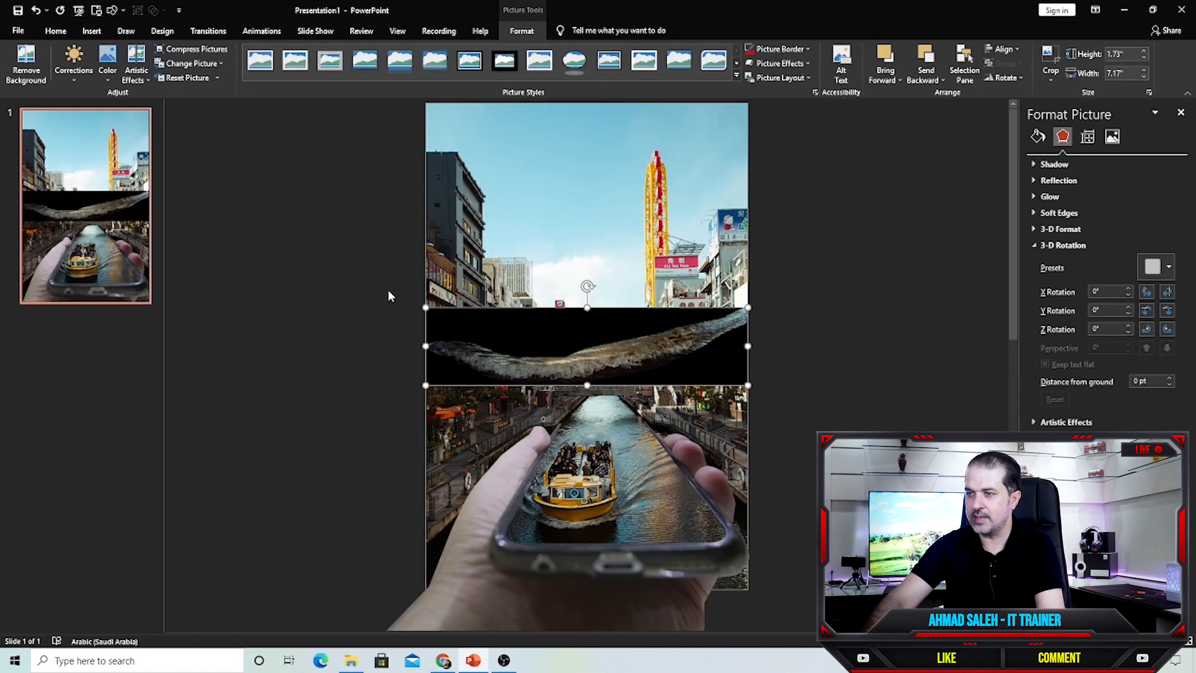
{"action": "left_click", "coordinate": [107, 70]}
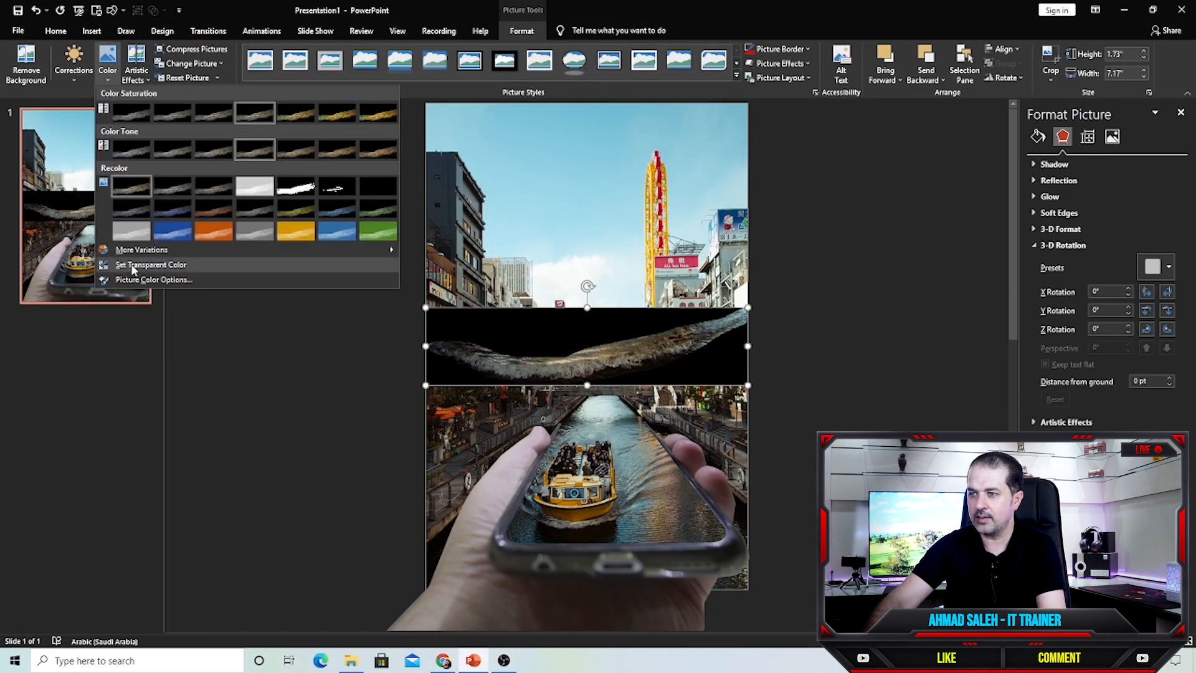
{"action": "left_click", "coordinate": [107, 267]}
{"action": "left_click", "coordinate": [535, 325]}
Shrink the foam picture to 0.54" high by 2.23" wide below the boat, and give it 7 pt soft edges.
{"action": "left_click_drag", "start_coordinate": [536, 325], "coordinate": [535, 402]}
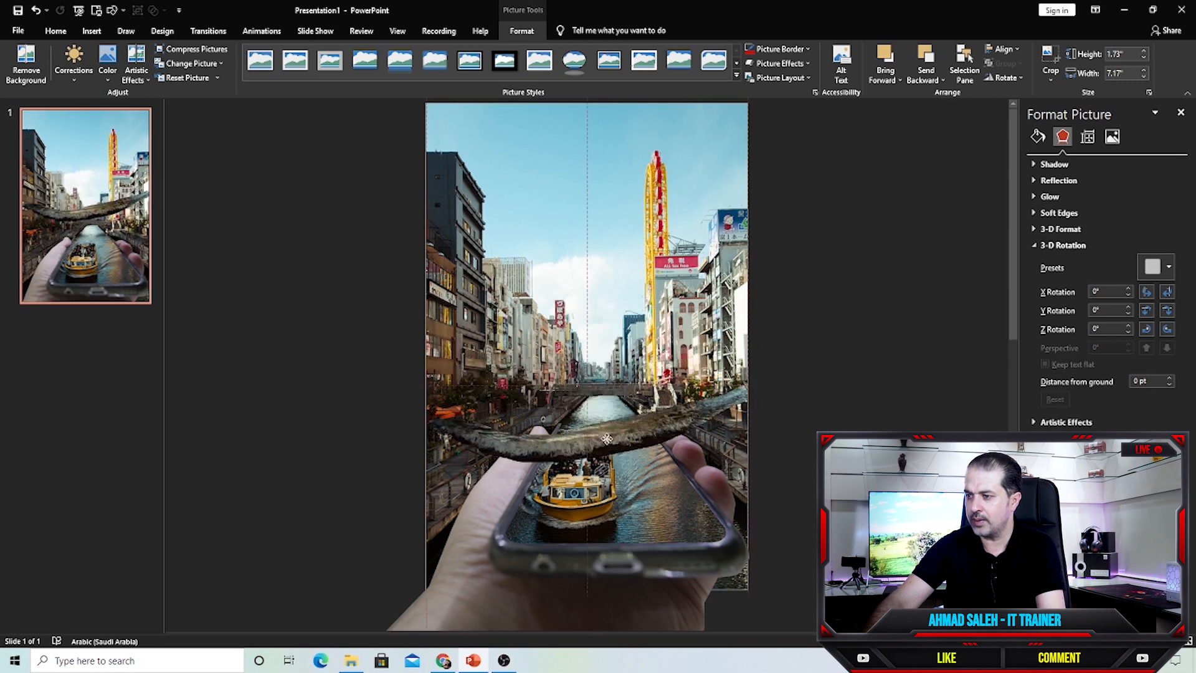
{"action": "left_click_drag", "start_coordinate": [747, 385], "coordinate": [604, 520]}
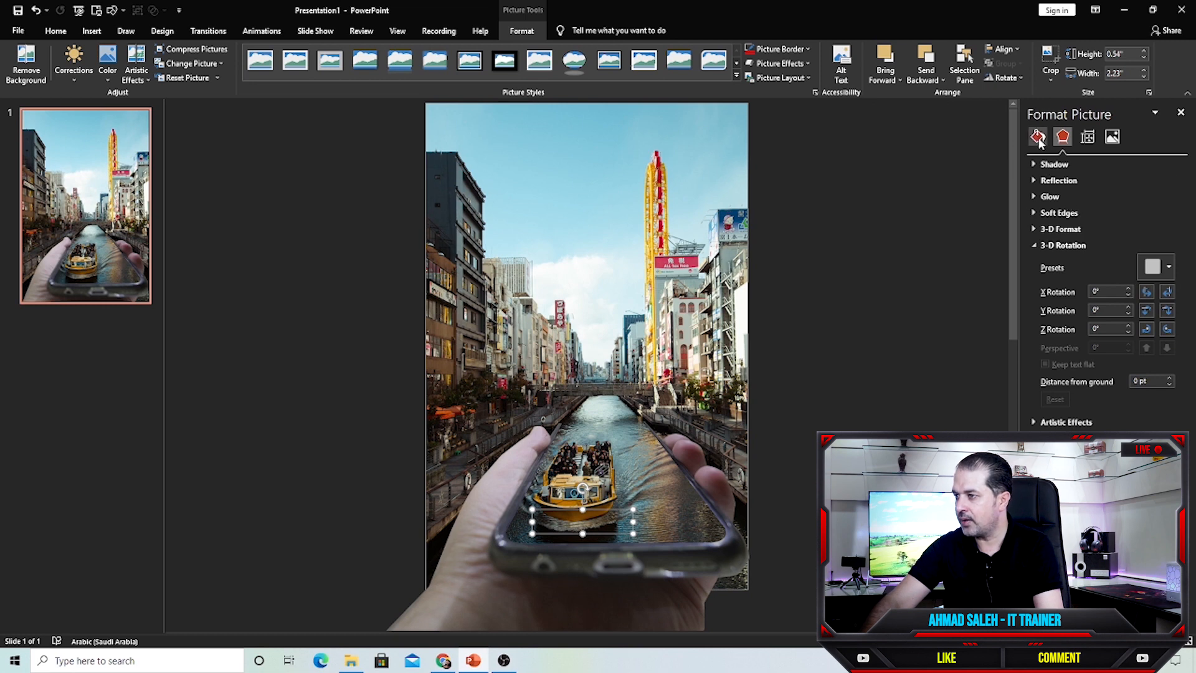
{"action": "left_click", "coordinate": [1066, 213]}
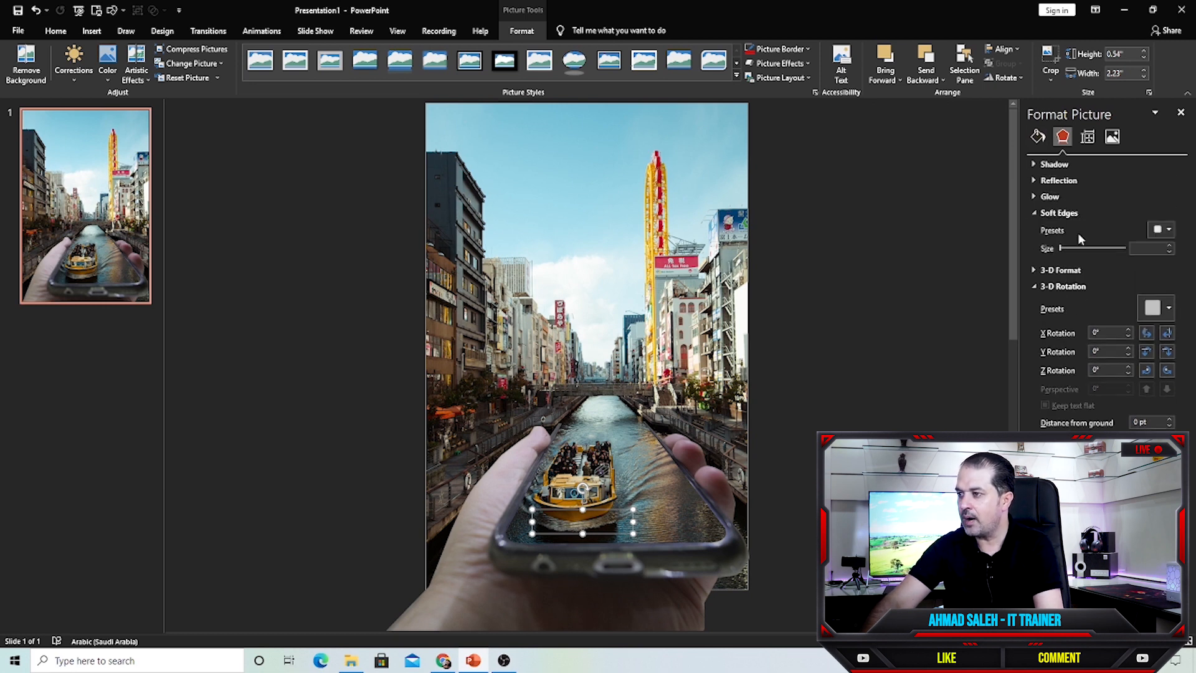
{"action": "left_click_drag", "start_coordinate": [1062, 247], "coordinate": [1064, 249]}
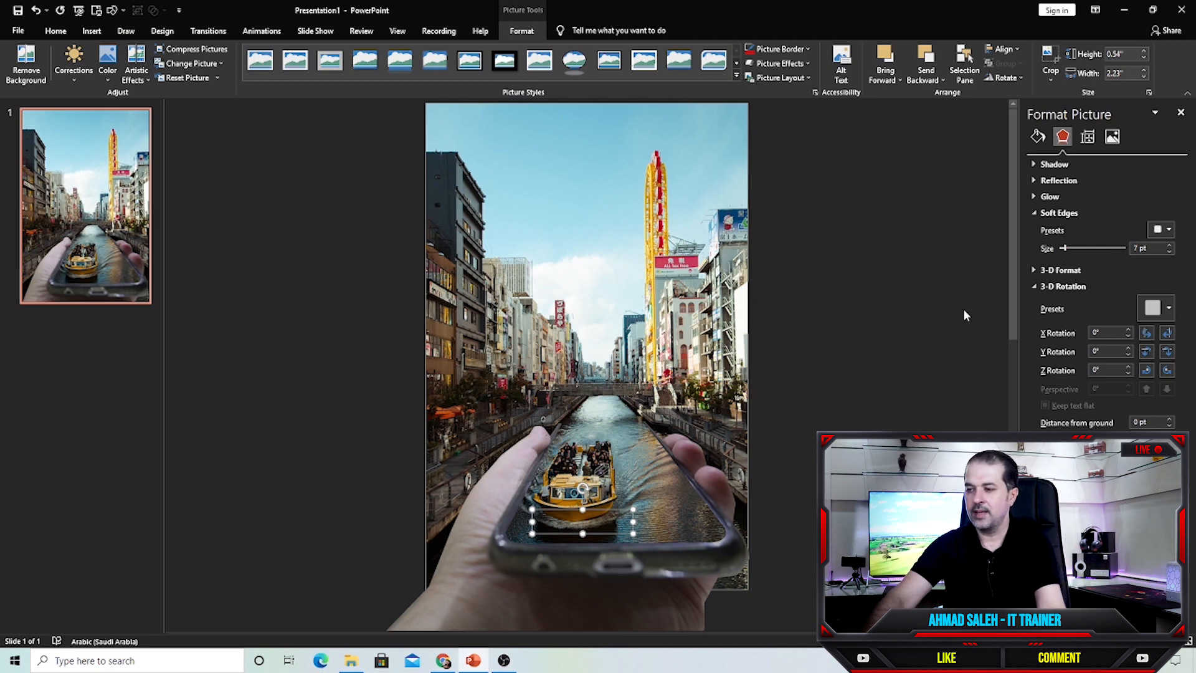
Apply the 2.5 pt soft edge preset to the foam picture and align it along the boat's bow.
{"action": "left_click_drag", "start_coordinate": [599, 528], "coordinate": [593, 529]}
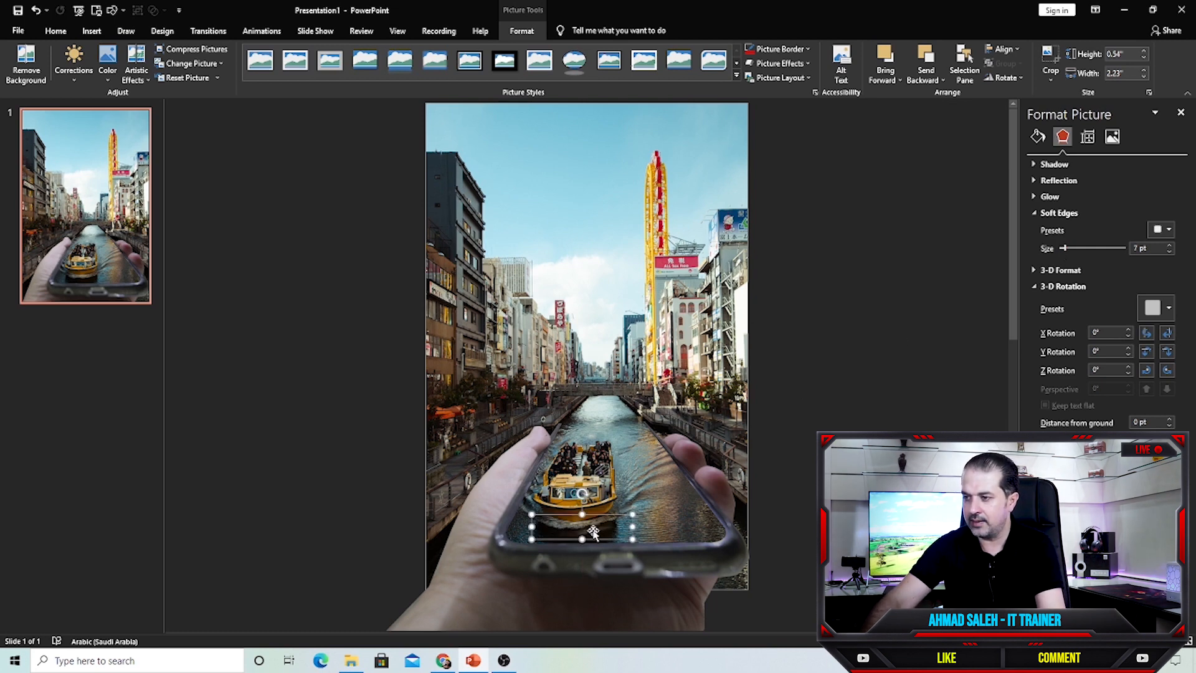
{"action": "scroll", "coordinate": [593, 532], "scroll_direction": "up", "scroll_amount": 5}
{"action": "left_click_drag", "start_coordinate": [555, 365], "coordinate": [541, 372]}
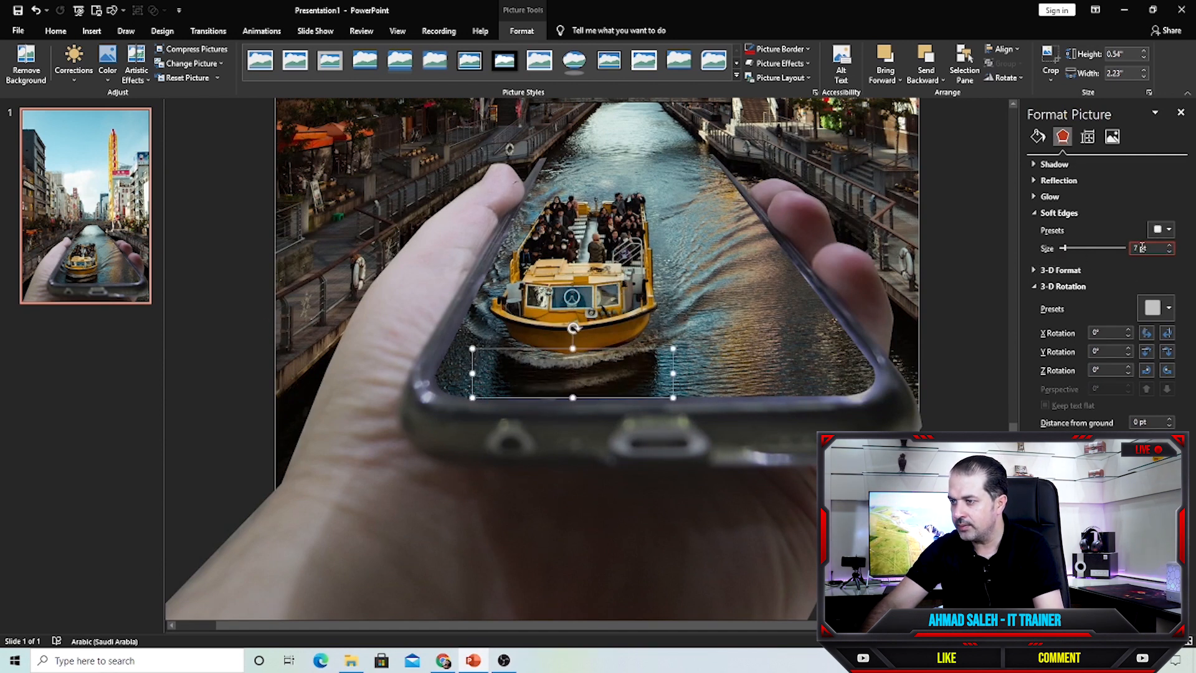
{"action": "left_click", "coordinate": [1169, 251]}
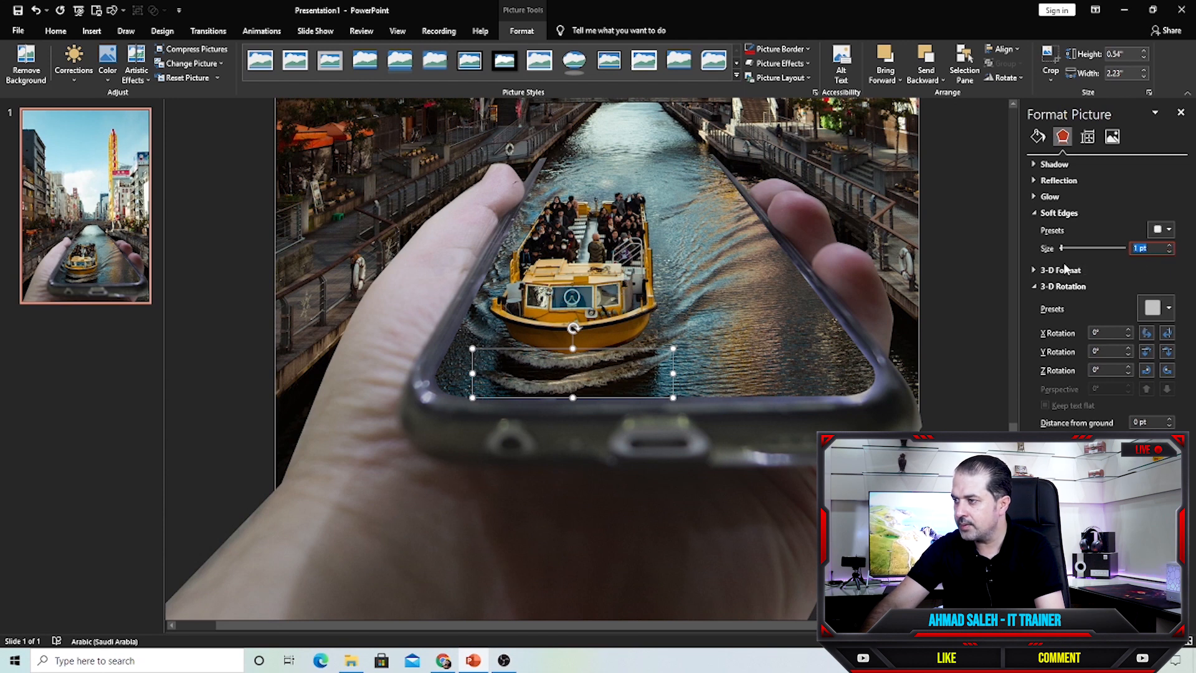
{"action": "left_click", "coordinate": [1165, 229]}
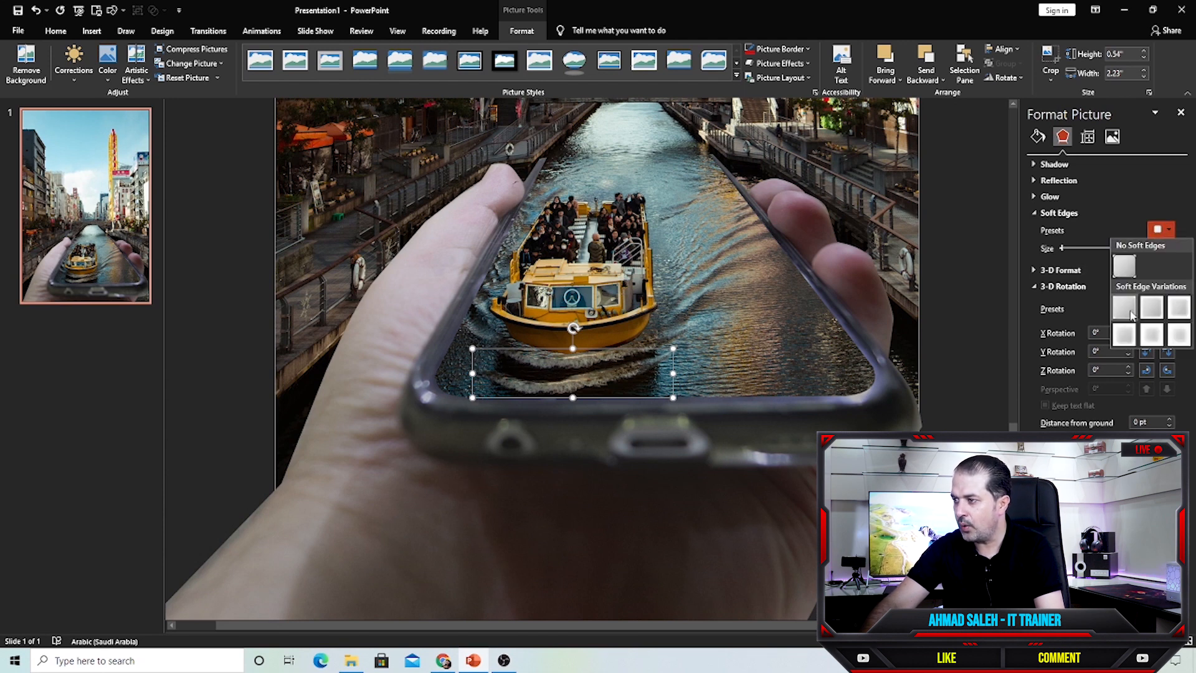
{"action": "left_click", "coordinate": [1154, 308]}
{"action": "left_click_drag", "start_coordinate": [620, 378], "coordinate": [626, 352]}
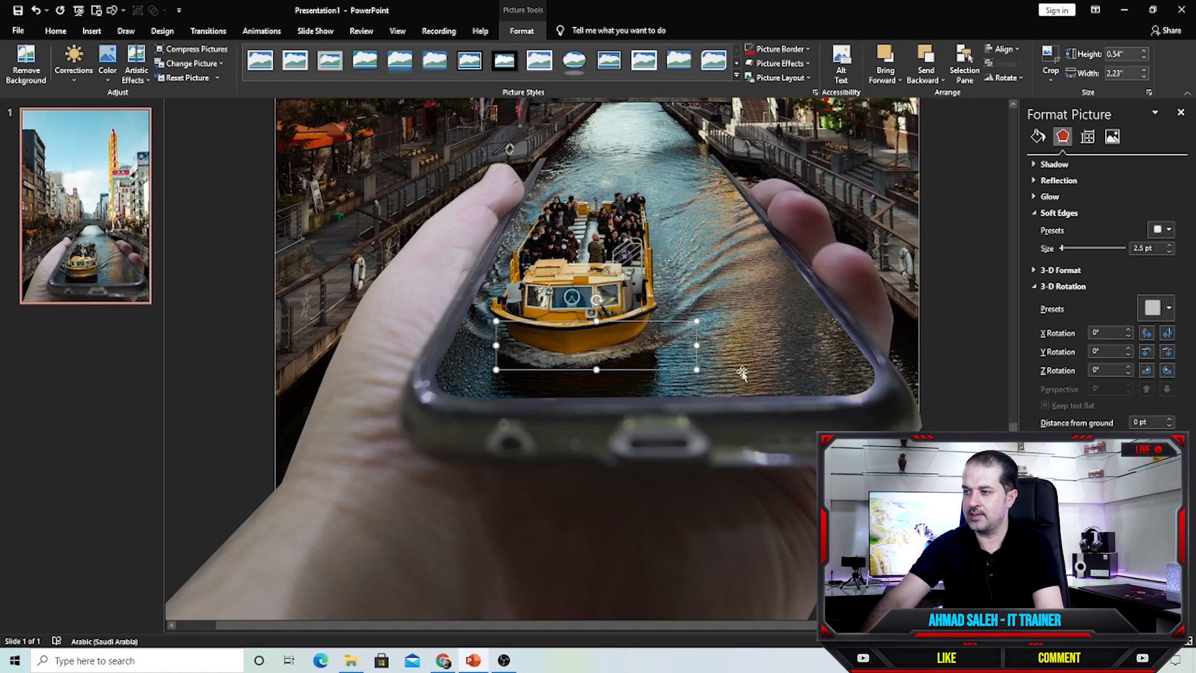
Preview the composite as a full-screen slide show, return to editing, and undo the last change.
{"action": "key", "text": "F5"}
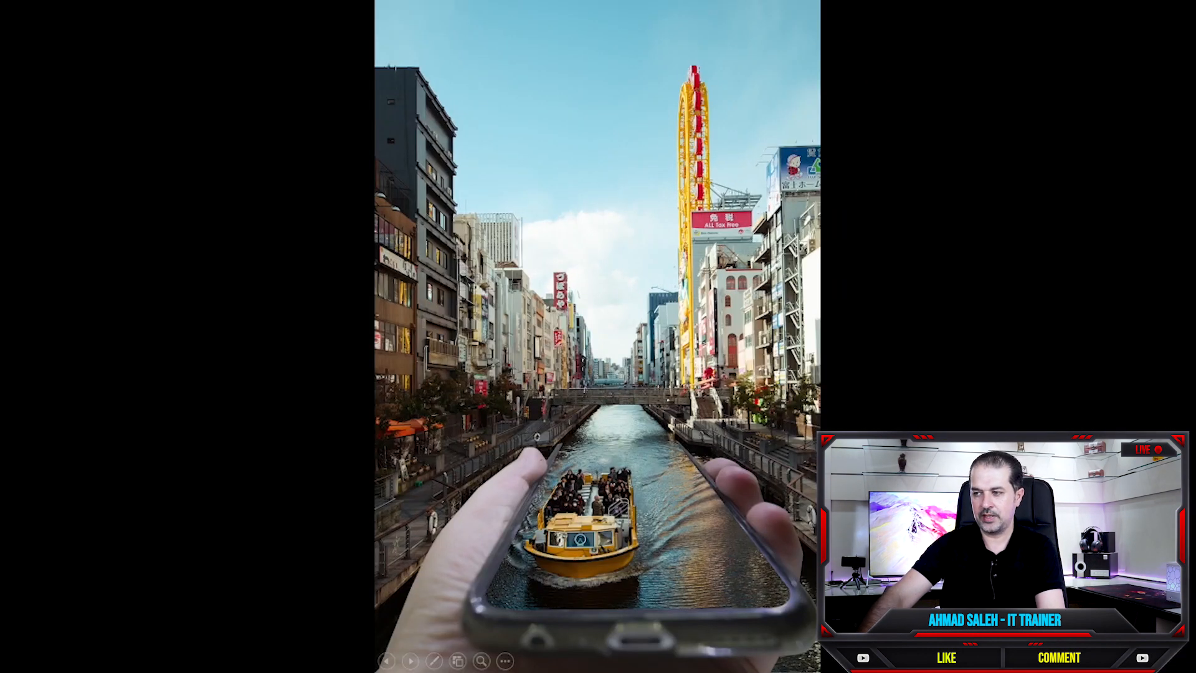
{"action": "key", "text": "Escape"}
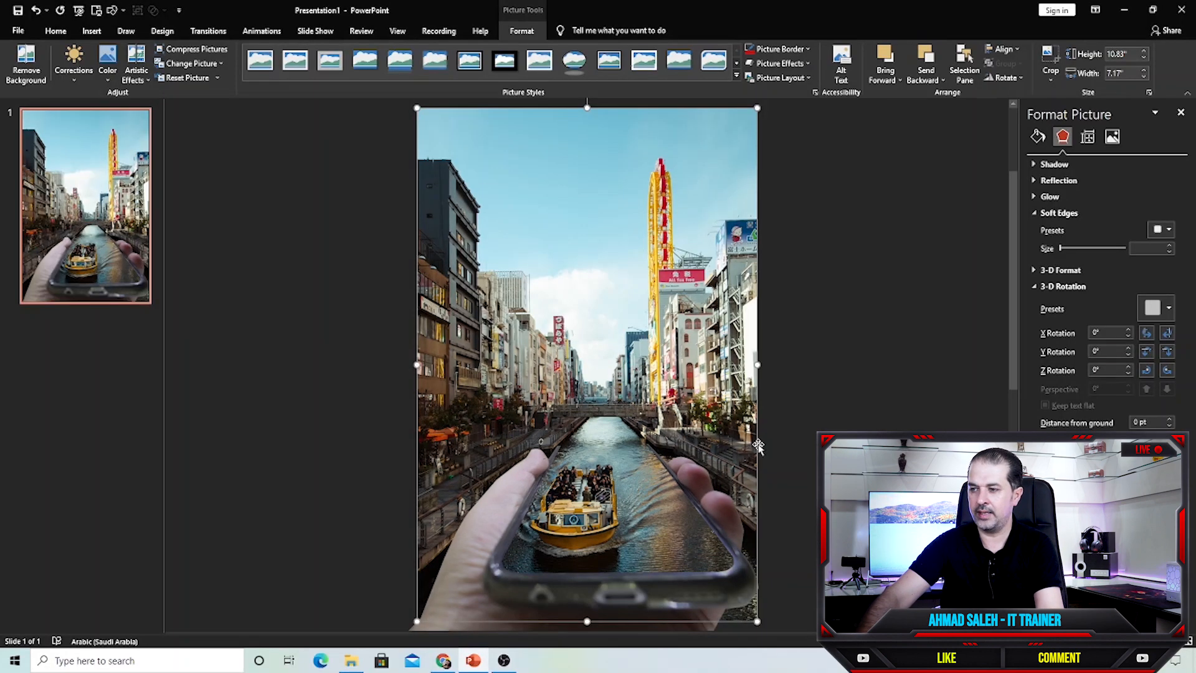
{"action": "key", "text": "ctrl+z"}
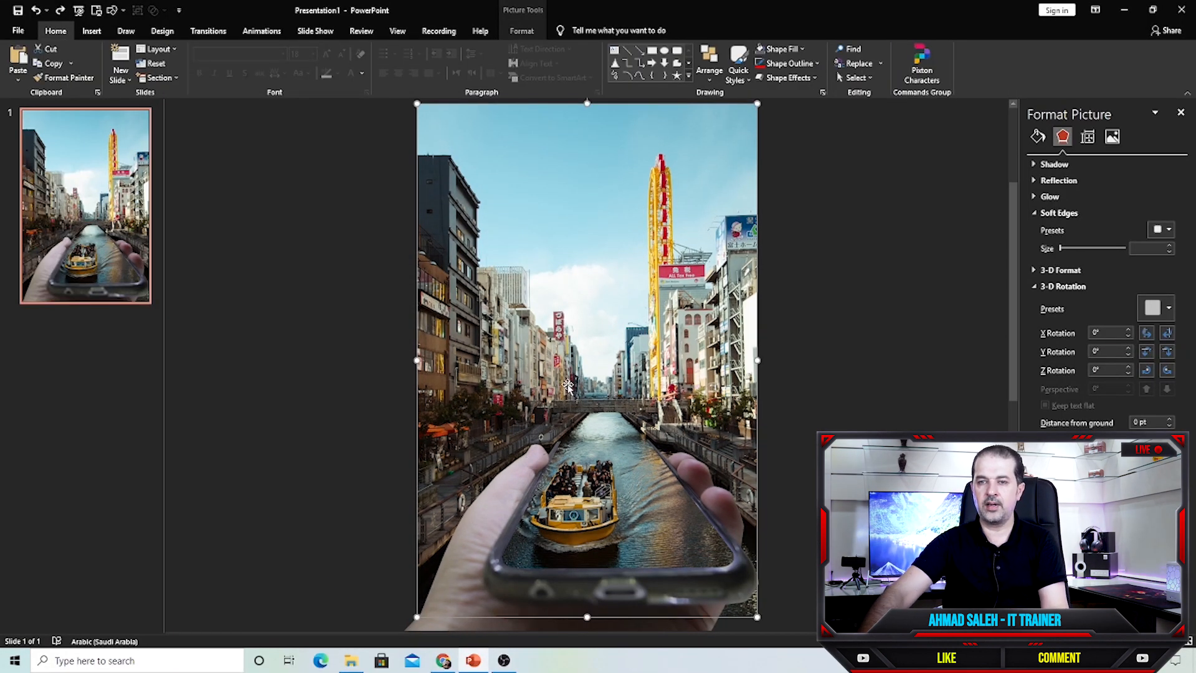
Apply a downward Lines motion path animation to the boat picture.
{"action": "left_click", "coordinate": [554, 503]}
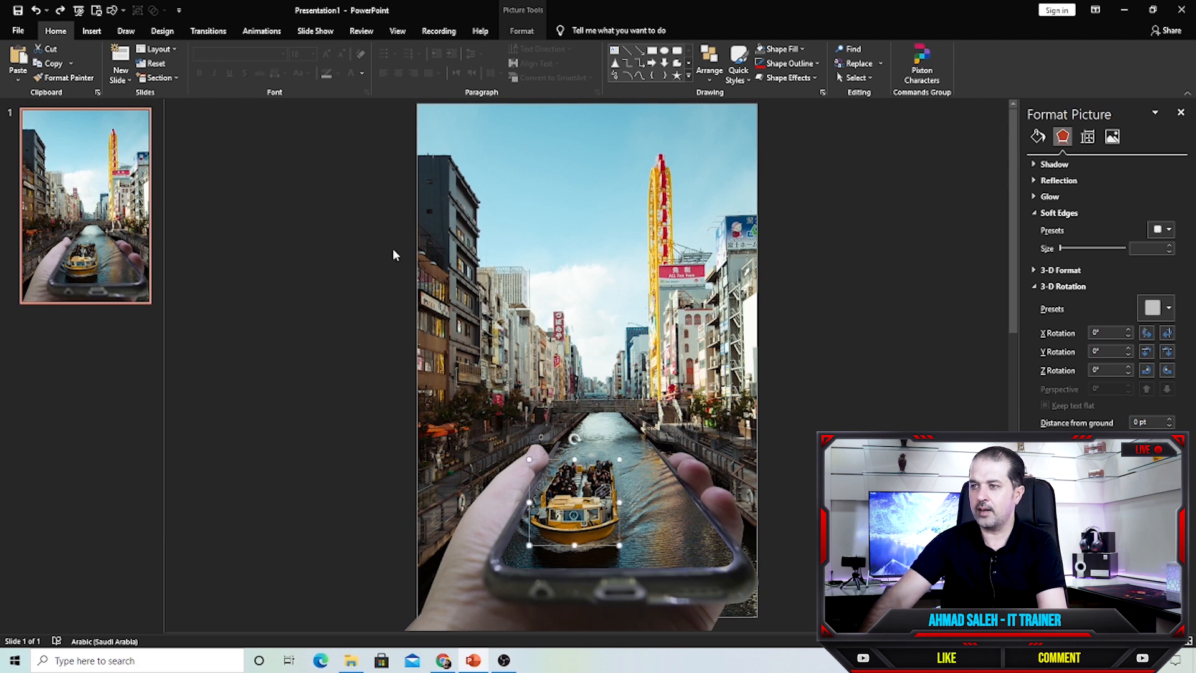
{"action": "left_click", "coordinate": [269, 36]}
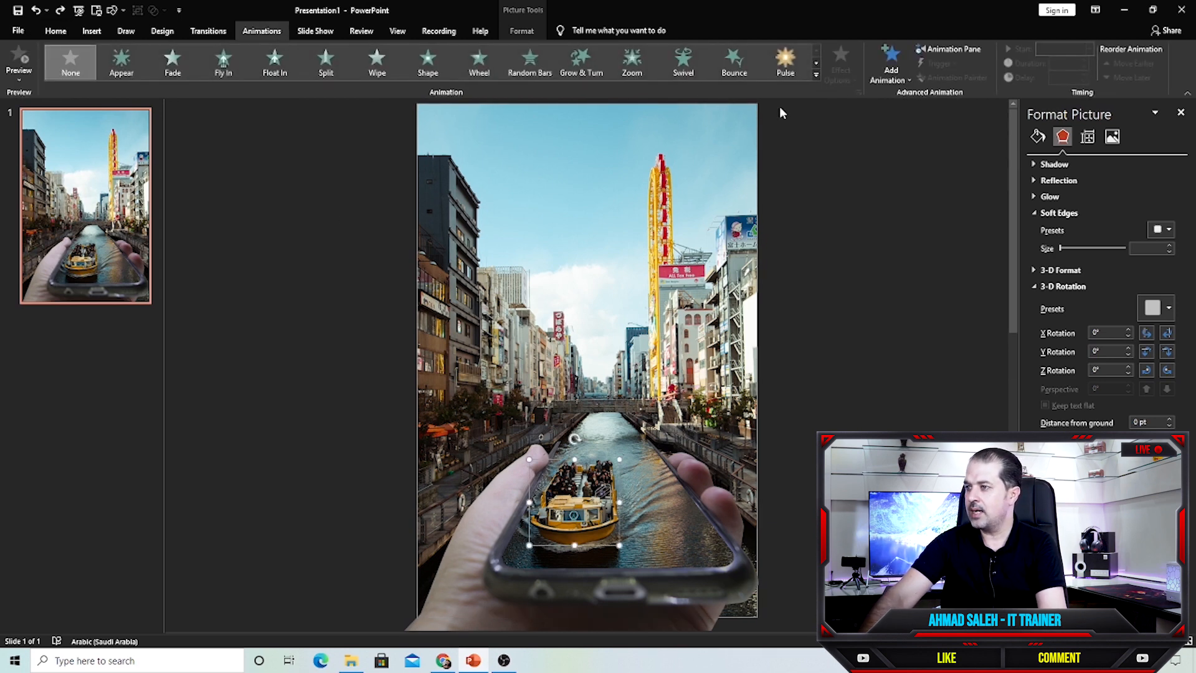
{"action": "left_click", "coordinate": [815, 74]}
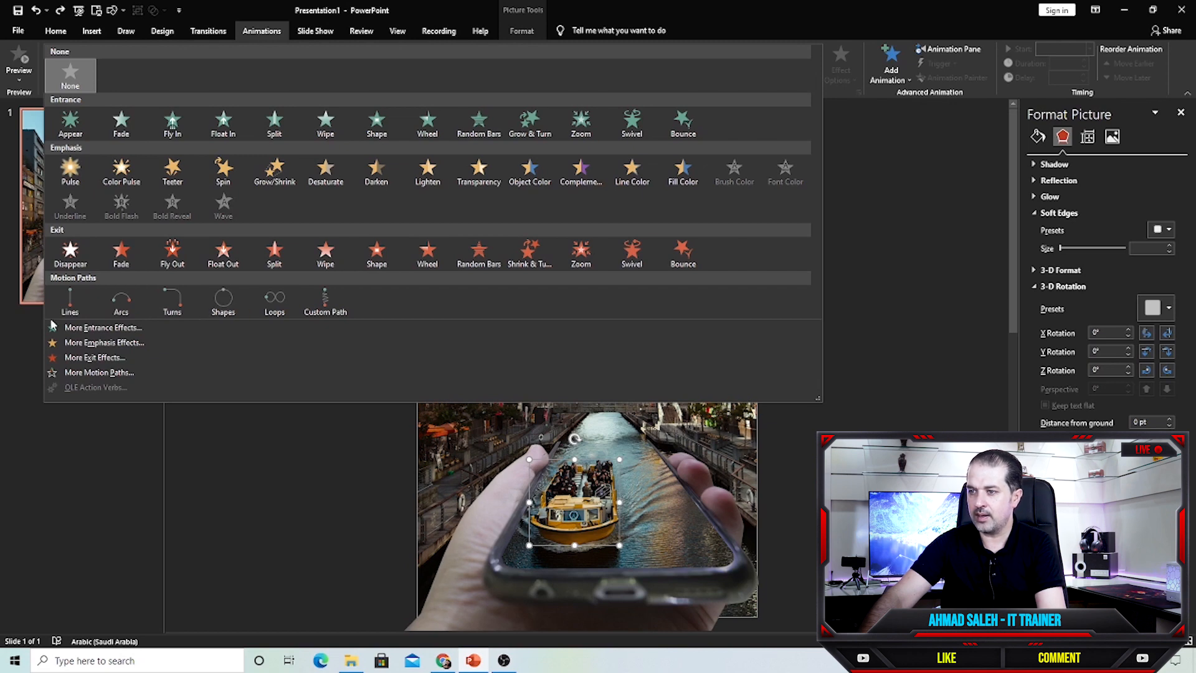
{"action": "key", "text": "Escape"}
{"action": "left_click", "coordinate": [74, 313]}
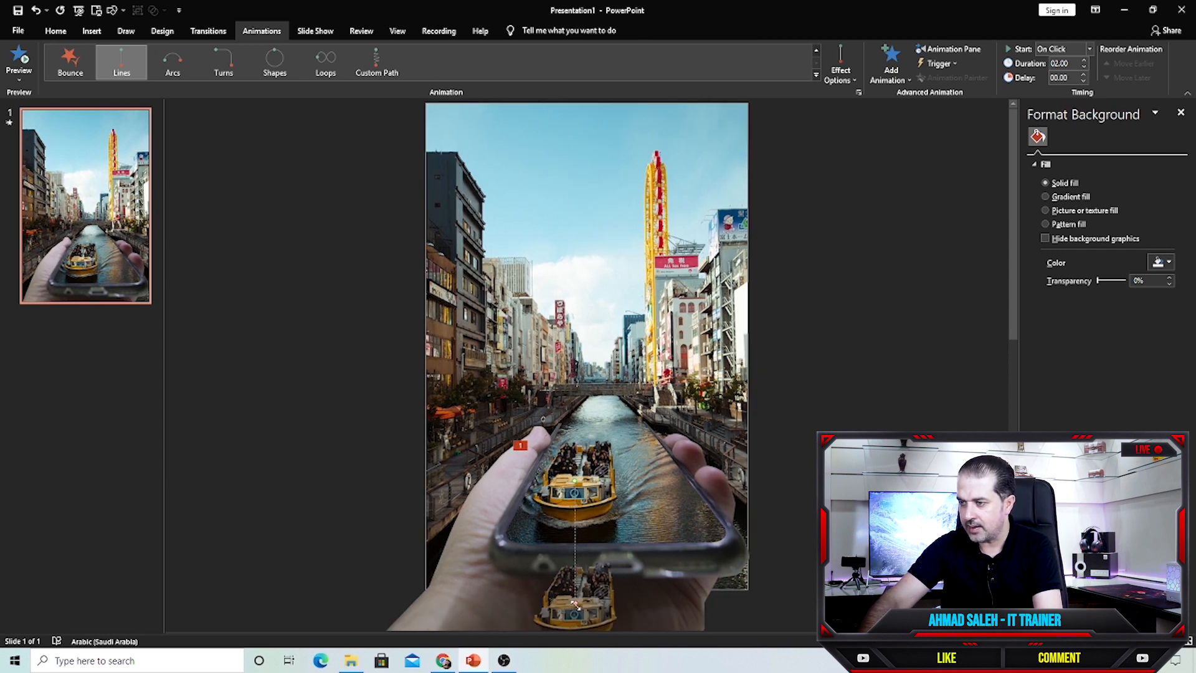
Shorten the boat's motion path so its end point sits just below its start point.
{"action": "left_click_drag", "start_coordinate": [575, 603], "coordinate": [574, 498]}
{"action": "scroll", "coordinate": [582, 512], "scroll_direction": "up", "scroll_amount": 4}
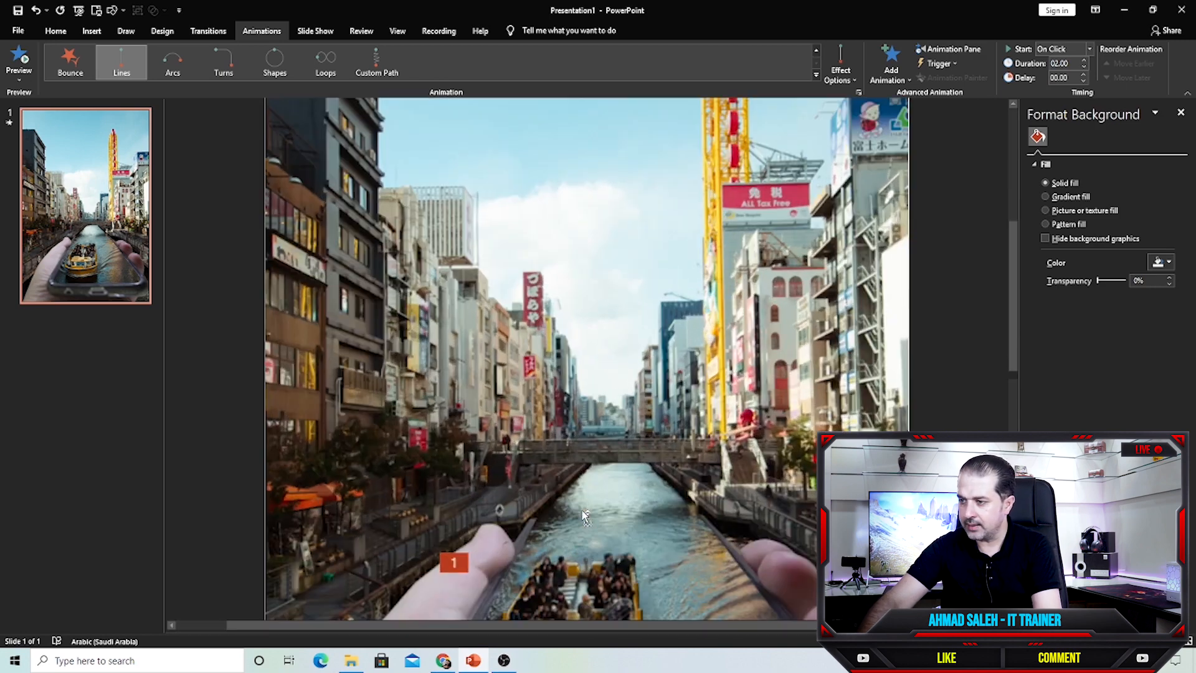
{"action": "scroll", "coordinate": [582, 512], "scroll_direction": "down", "scroll_amount": 3}
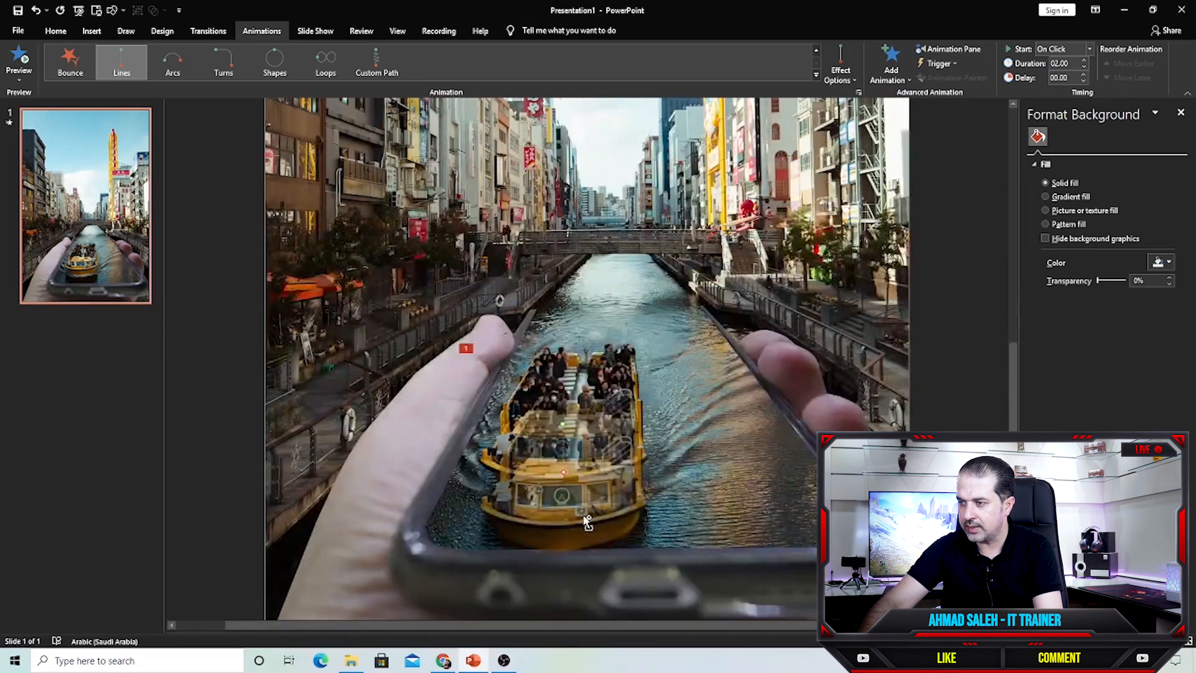
{"action": "scroll", "coordinate": [585, 520], "scroll_direction": "up", "scroll_amount": 2}
{"action": "scroll", "coordinate": [587, 522], "scroll_direction": "up", "scroll_amount": 3}
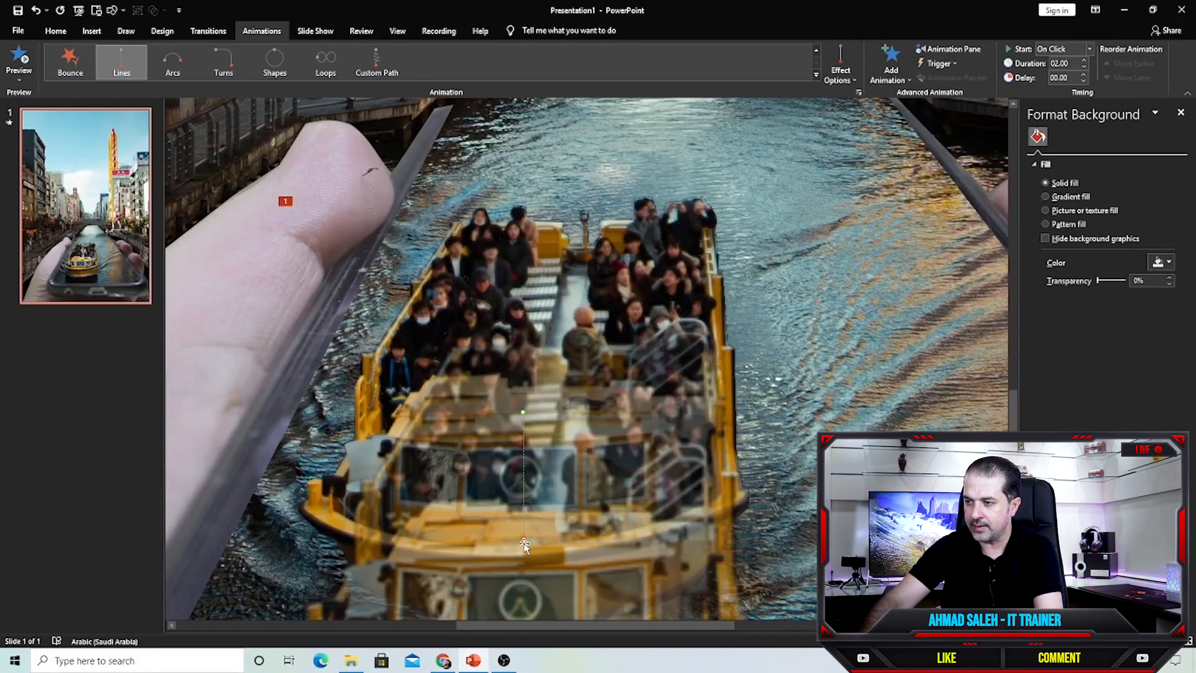
{"action": "left_click_drag", "start_coordinate": [523, 544], "coordinate": [523, 435]}
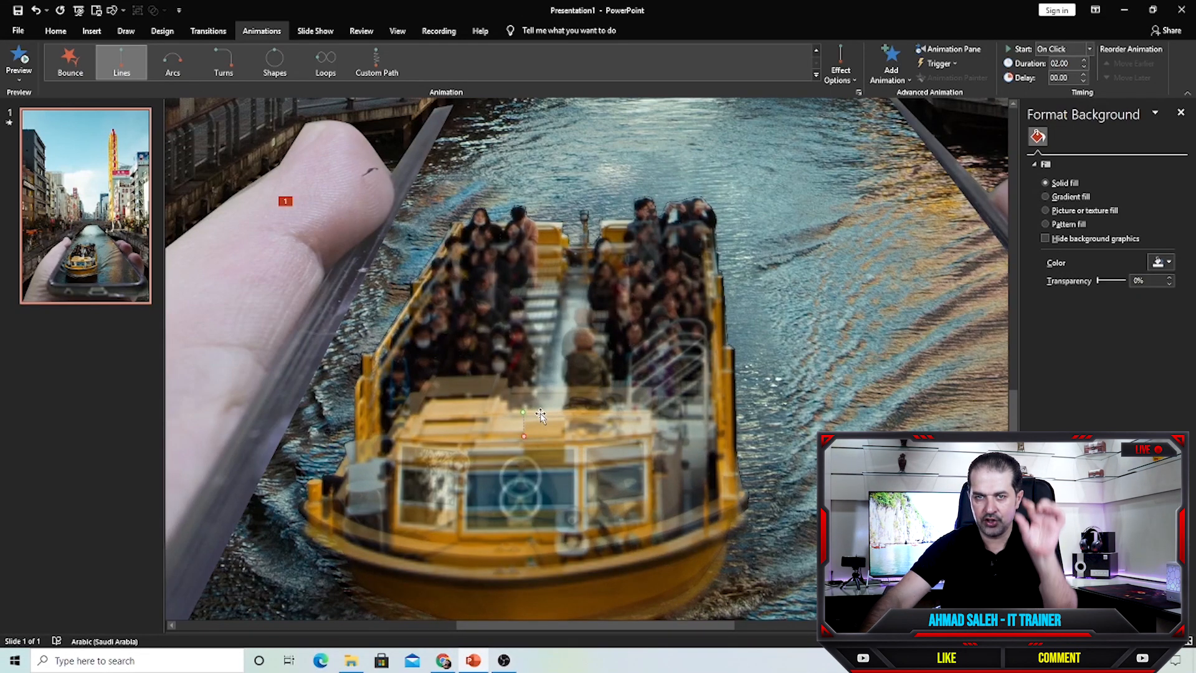
Open the Animation Pane and enable Auto-reverse for the boat's motion path, keeping the path unlocked.
{"action": "left_click", "coordinate": [941, 51]}
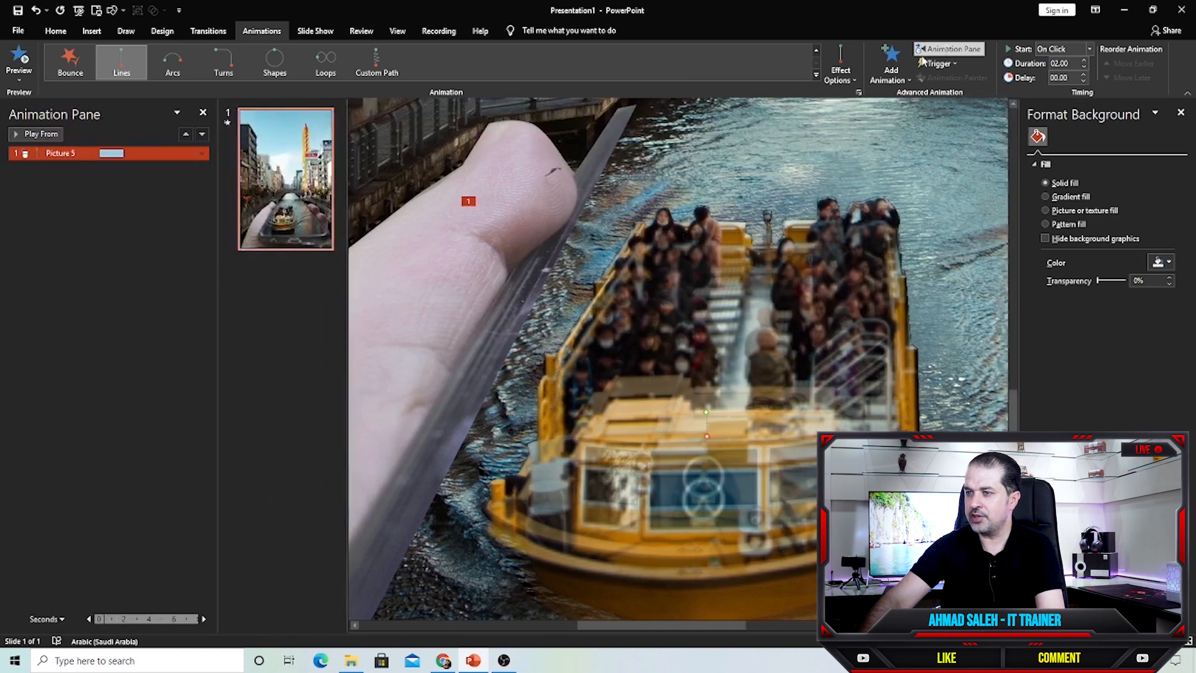
{"action": "double_click", "coordinate": [146, 155]}
{"action": "left_click", "coordinate": [586, 263]}
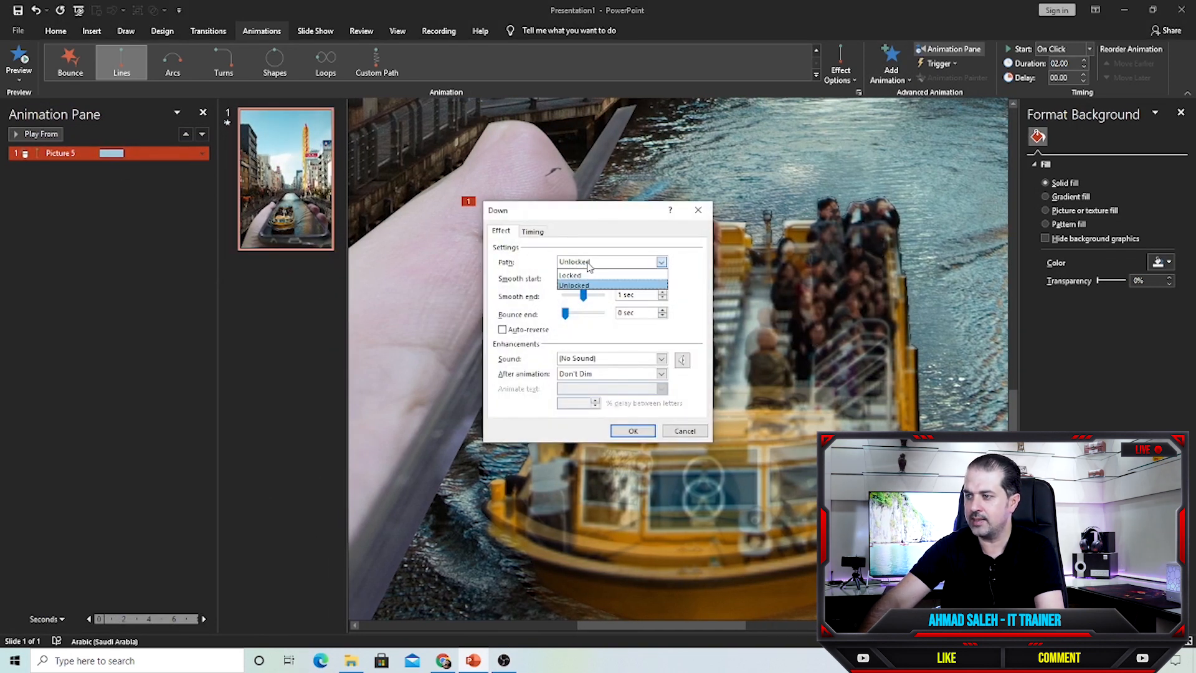
{"action": "left_click", "coordinate": [589, 266]}
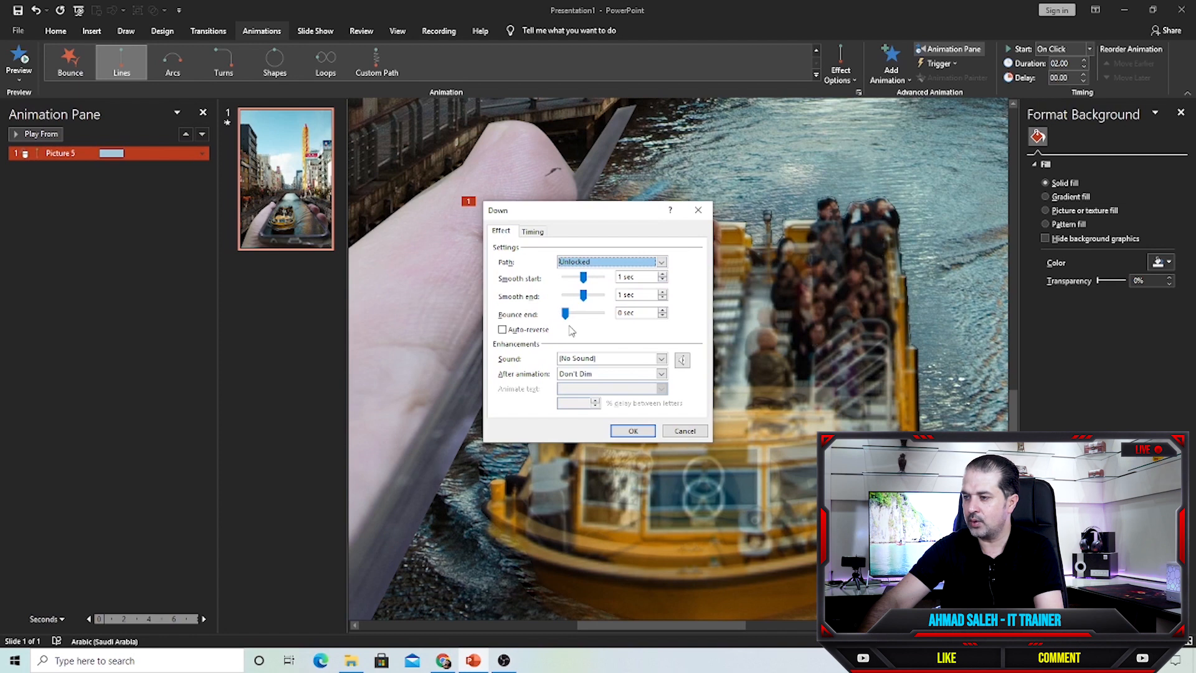
{"action": "left_click", "coordinate": [526, 328]}
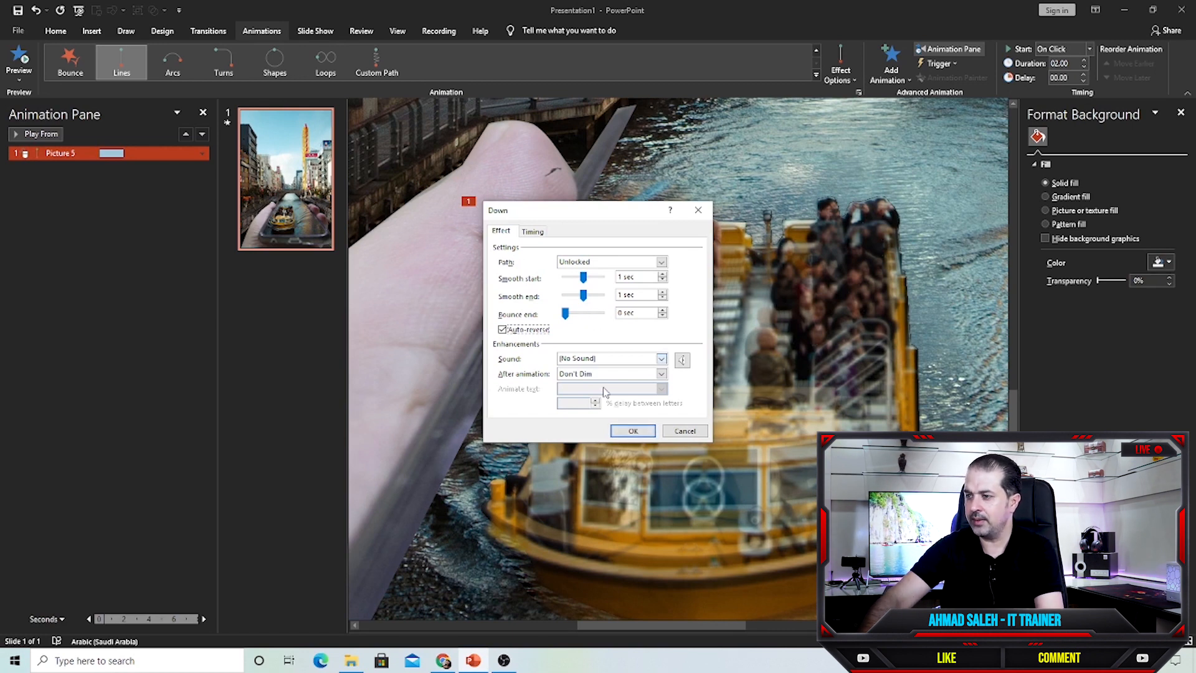
{"action": "left_click", "coordinate": [633, 430]}
Set the boat's animation to start With Previous with a 2.50-second duration, and preview it in the slide show.
{"action": "left_click", "coordinate": [1090, 49]}
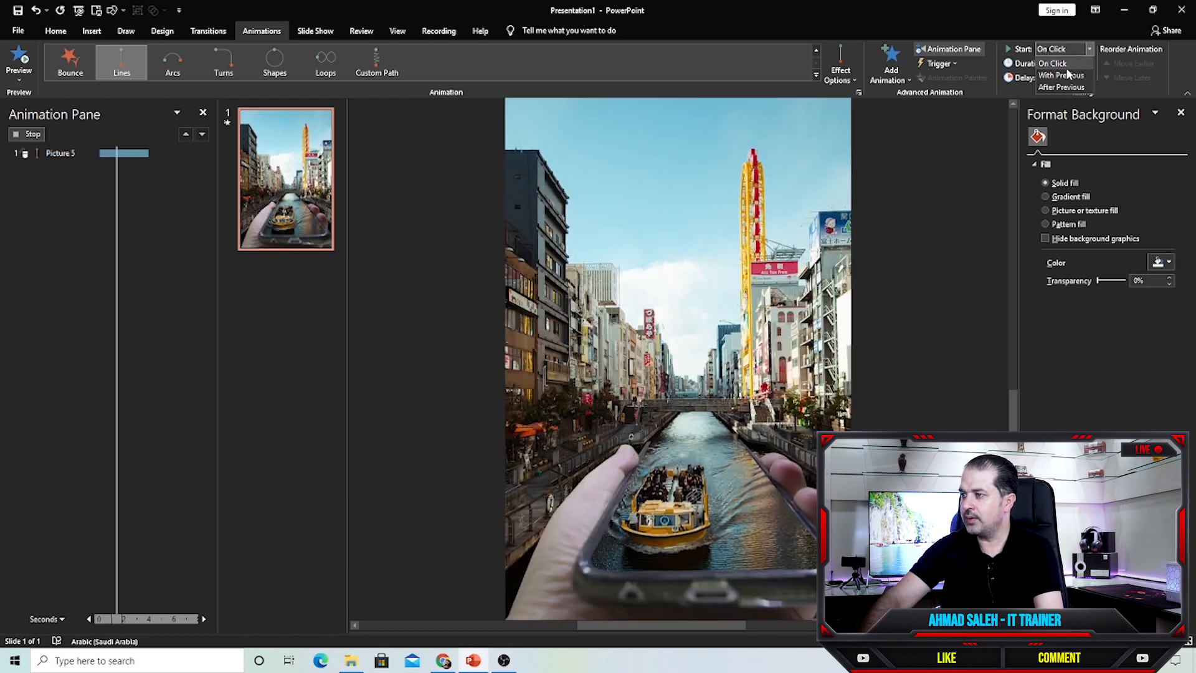
{"action": "left_click", "coordinate": [1070, 74]}
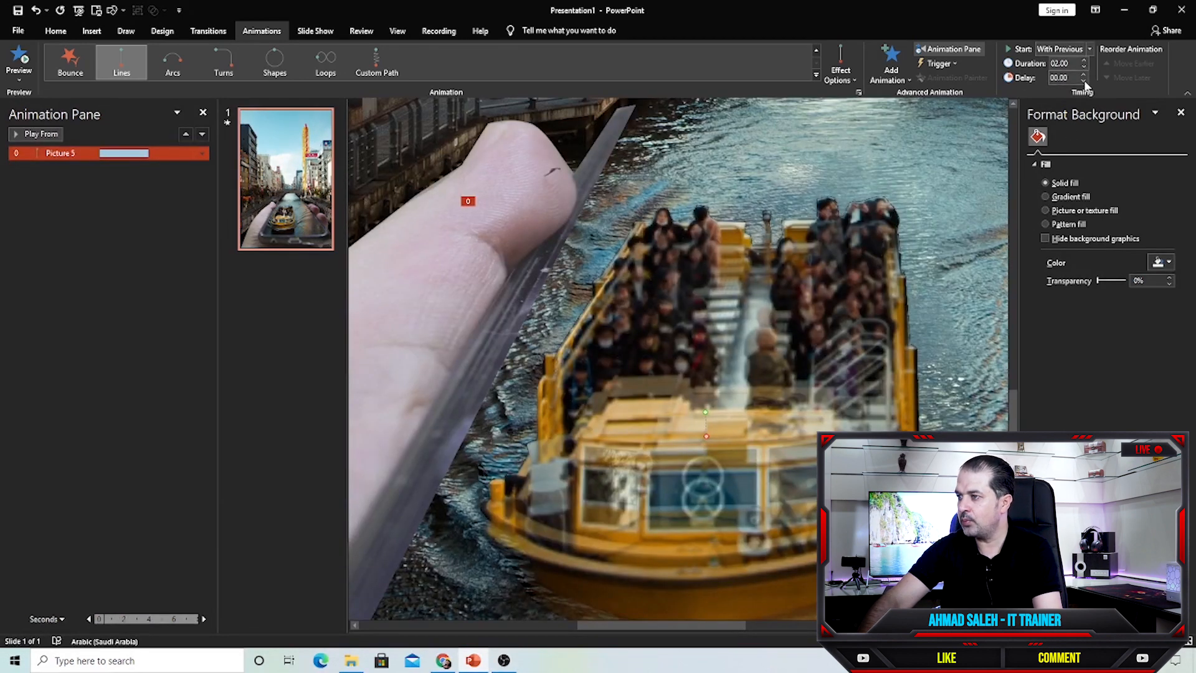
{"action": "left_click", "coordinate": [1083, 60]}
{"action": "left_click", "coordinate": [1084, 59]}
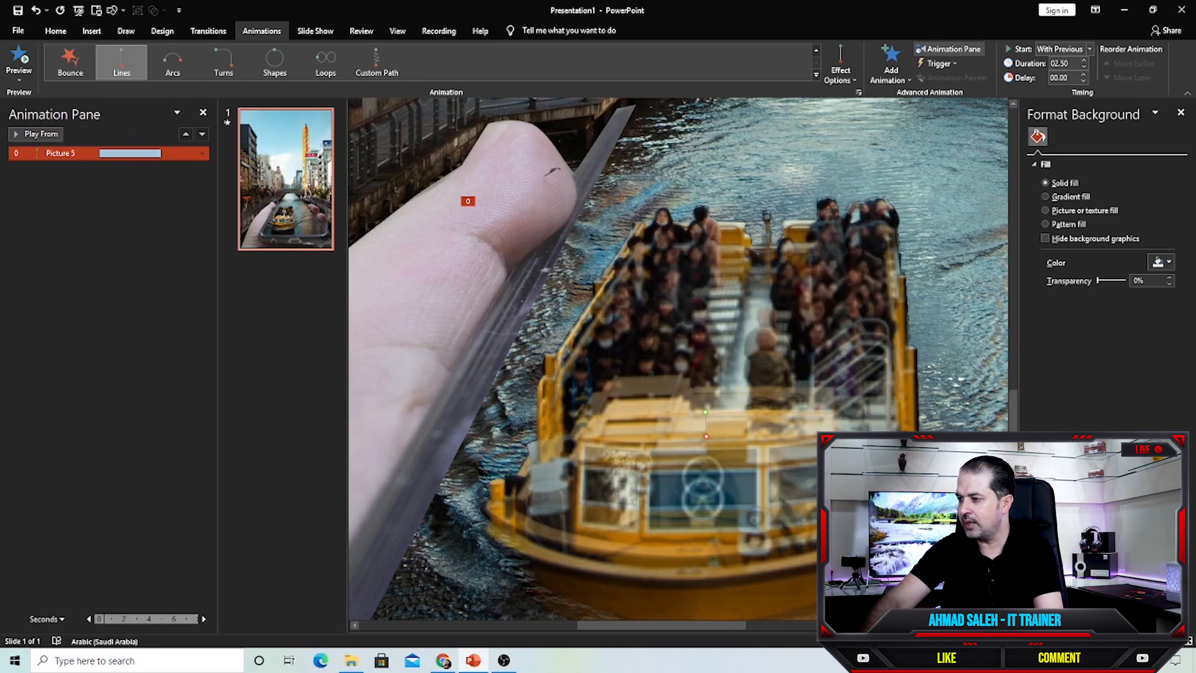
{"action": "key", "text": "F5"}
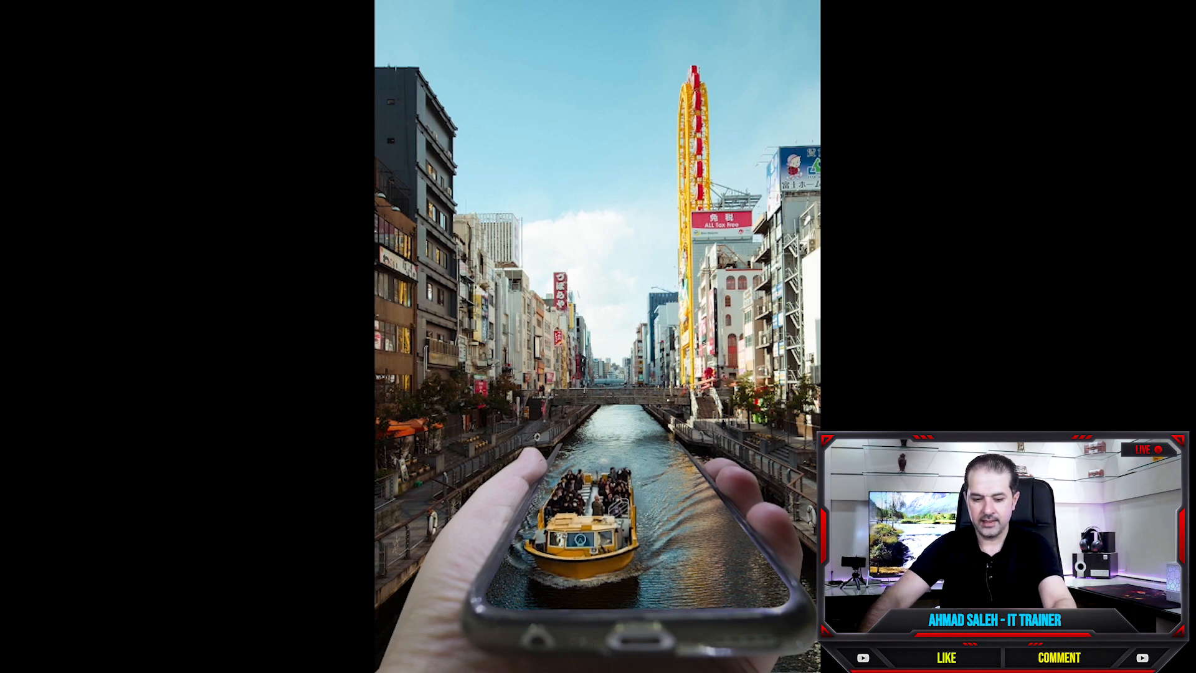
{"action": "key", "text": "Escape"}
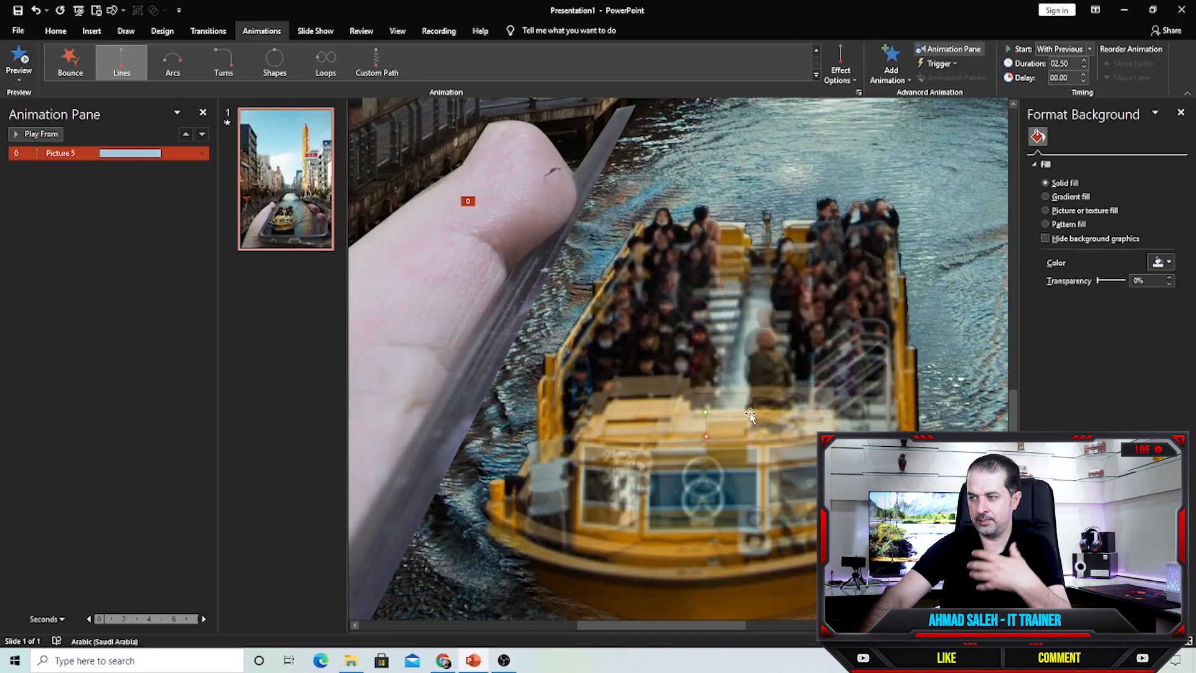
Repeat the boat's animation Until End of Slide with a 1.75-second duration, and preview it in the slide show.
{"action": "double_click", "coordinate": [178, 155]}
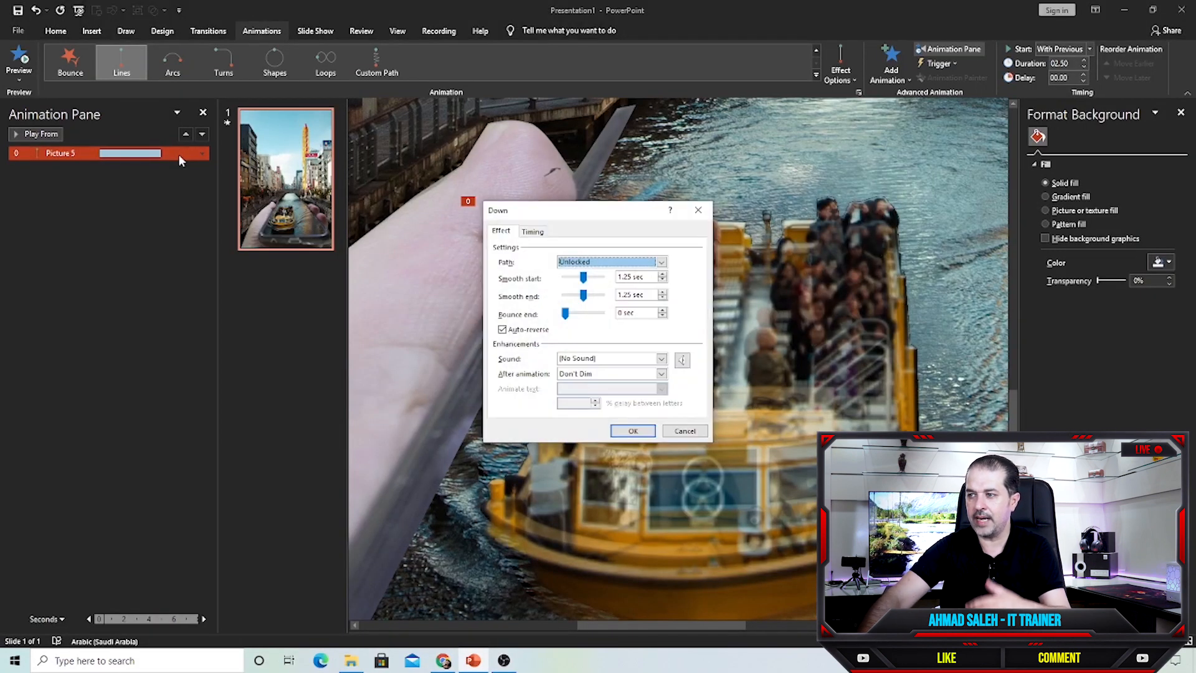
{"action": "left_click", "coordinate": [529, 232]}
{"action": "left_click", "coordinate": [552, 295]}
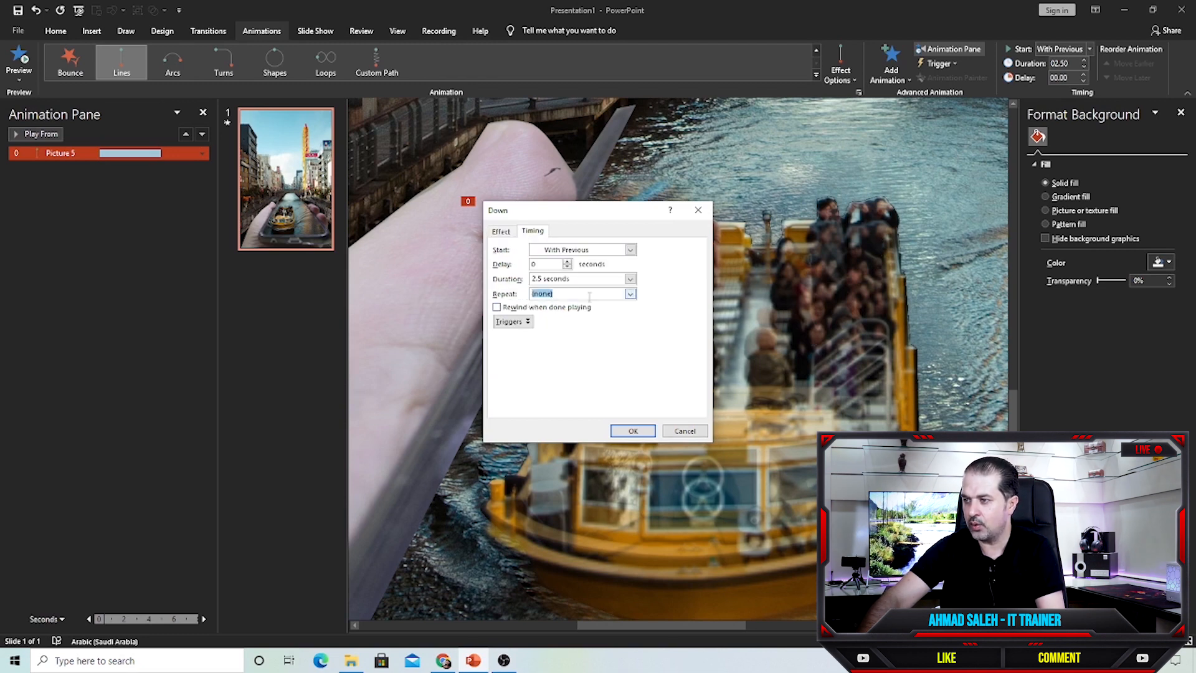
{"action": "left_click", "coordinate": [631, 295]}
{"action": "left_click", "coordinate": [534, 376]}
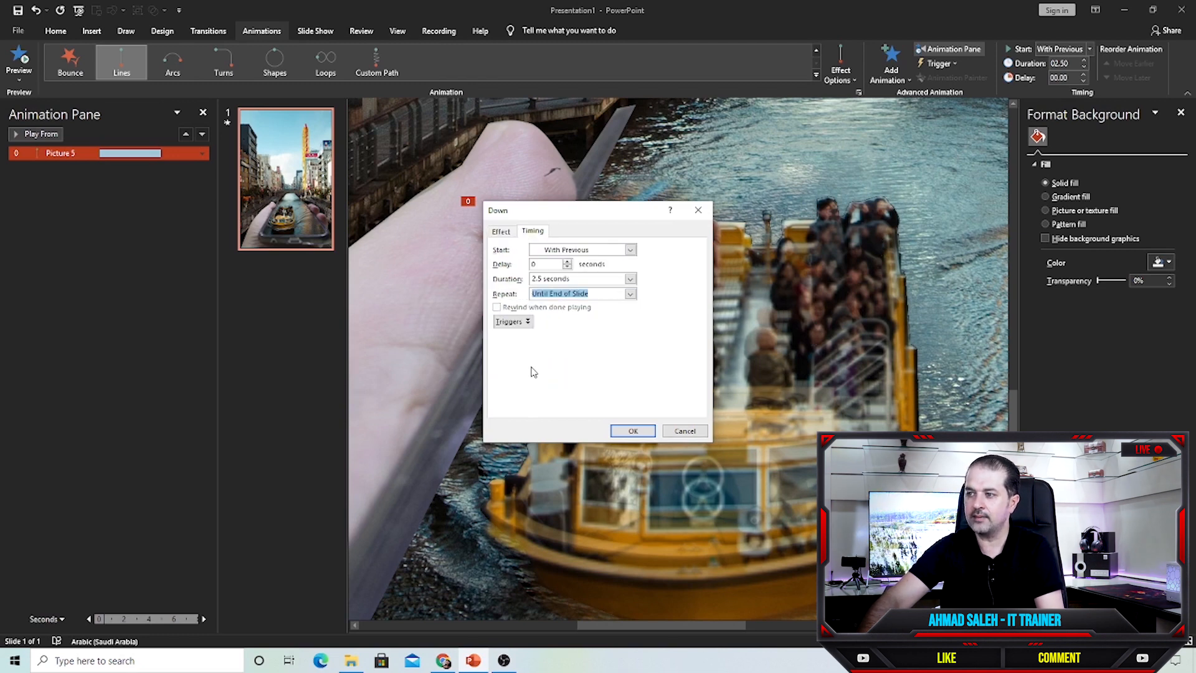
{"action": "left_click", "coordinate": [629, 432]}
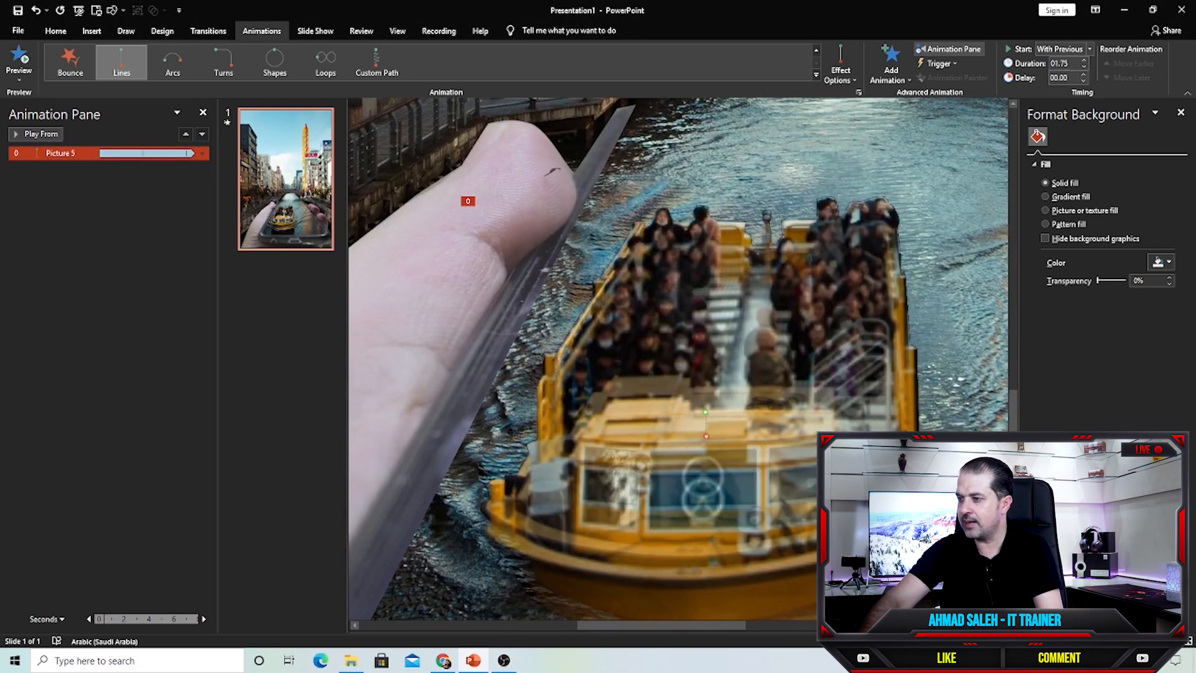
{"action": "key", "text": "F5"}
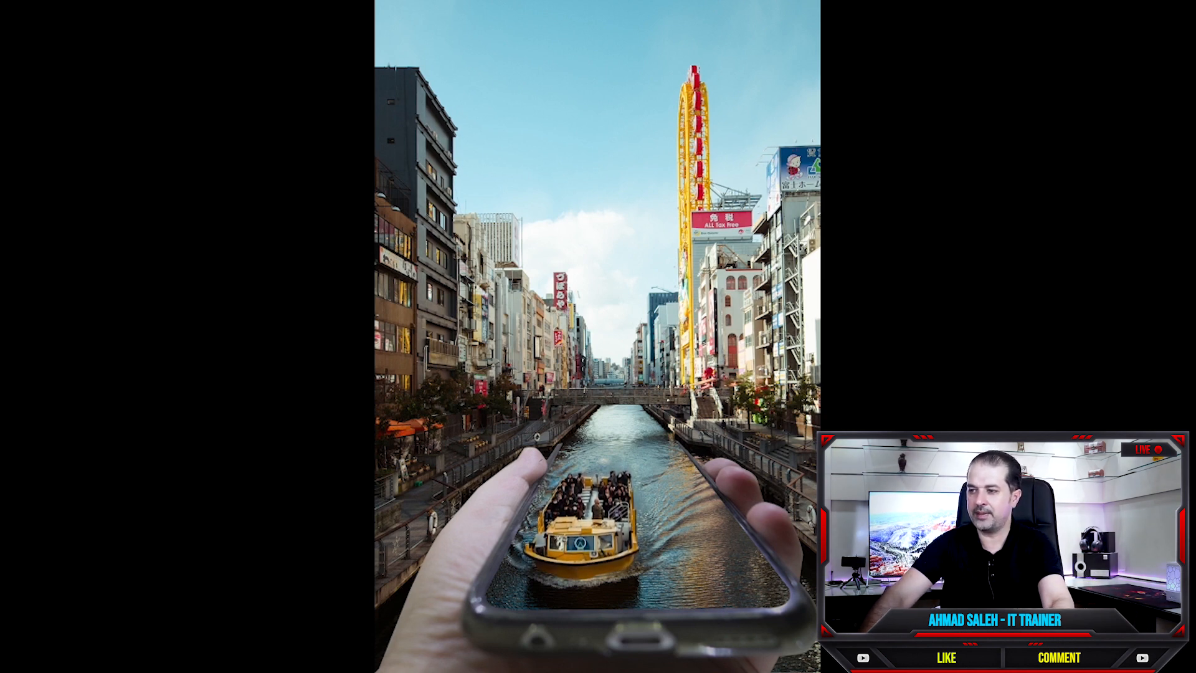
{"action": "key", "text": "Escape"}
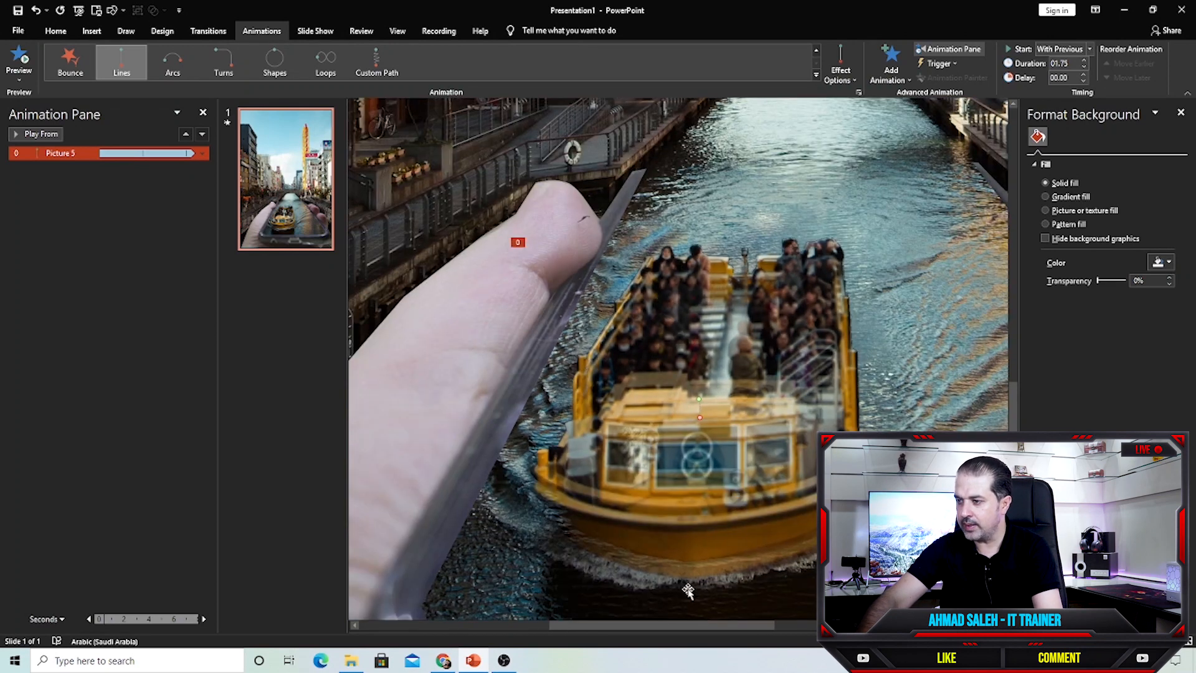
Add the Grow/Shrink emphasis animation to the foam picture and set it to start With Previous.
{"action": "left_click", "coordinate": [661, 574]}
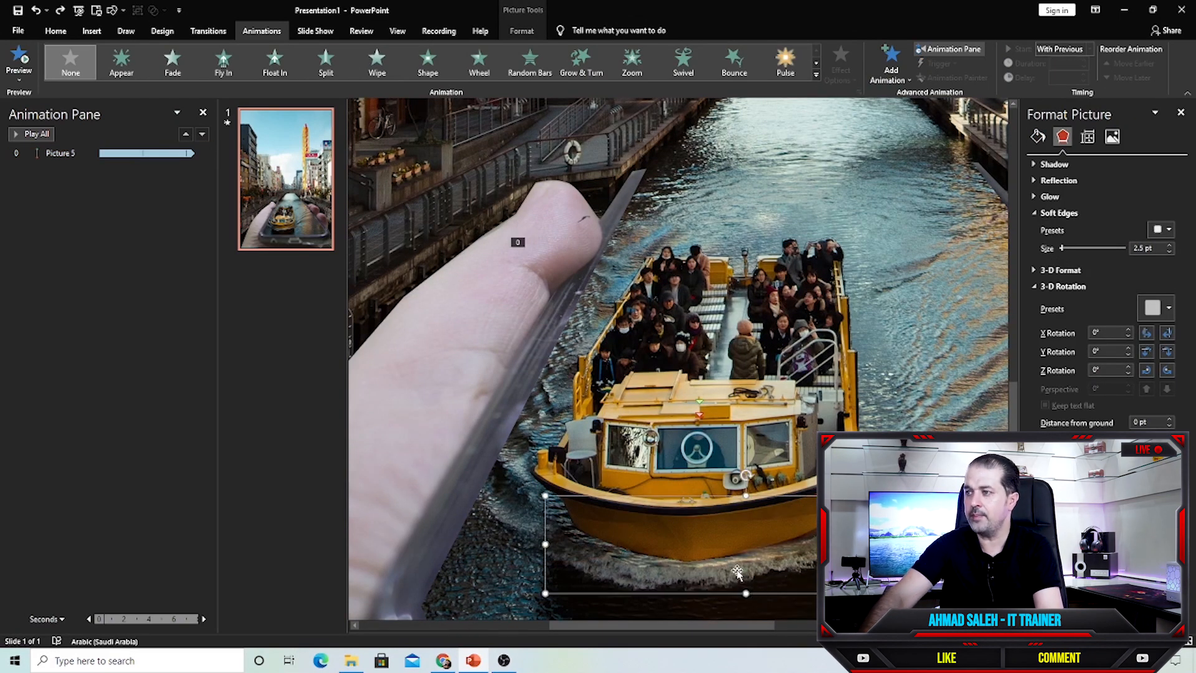
{"action": "left_click", "coordinate": [815, 74]}
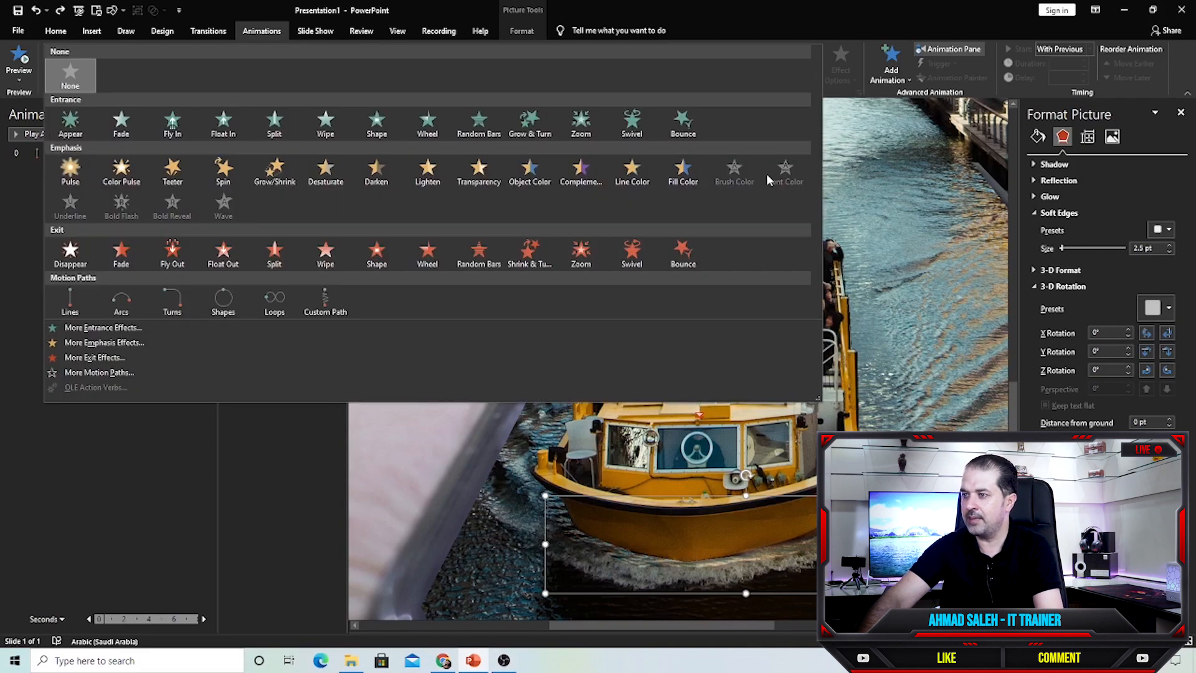
{"action": "left_click", "coordinate": [274, 172]}
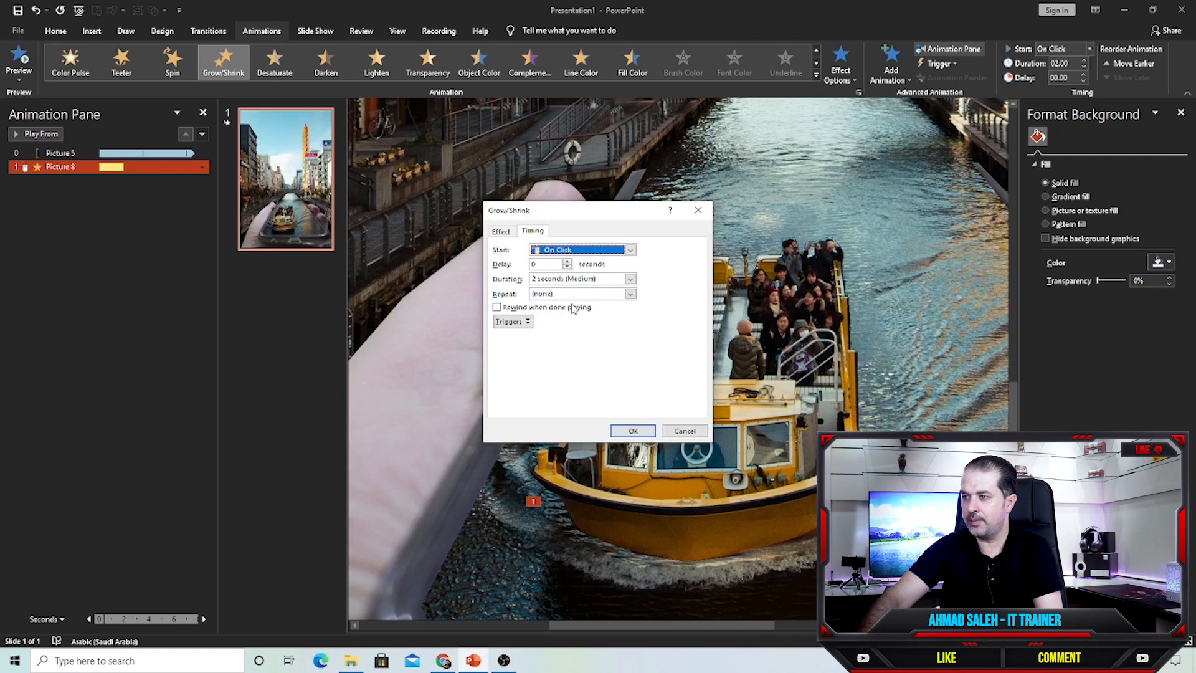
{"action": "left_click", "coordinate": [572, 251]}
{"action": "left_click", "coordinate": [559, 277]}
Set the foam's Grow/Shrink effect to a custom 110% size with Auto-reverse, 0.94 sec smooth start and 0.96 sec smooth end.
{"action": "key", "text": "ctrl+shift+Tab"}
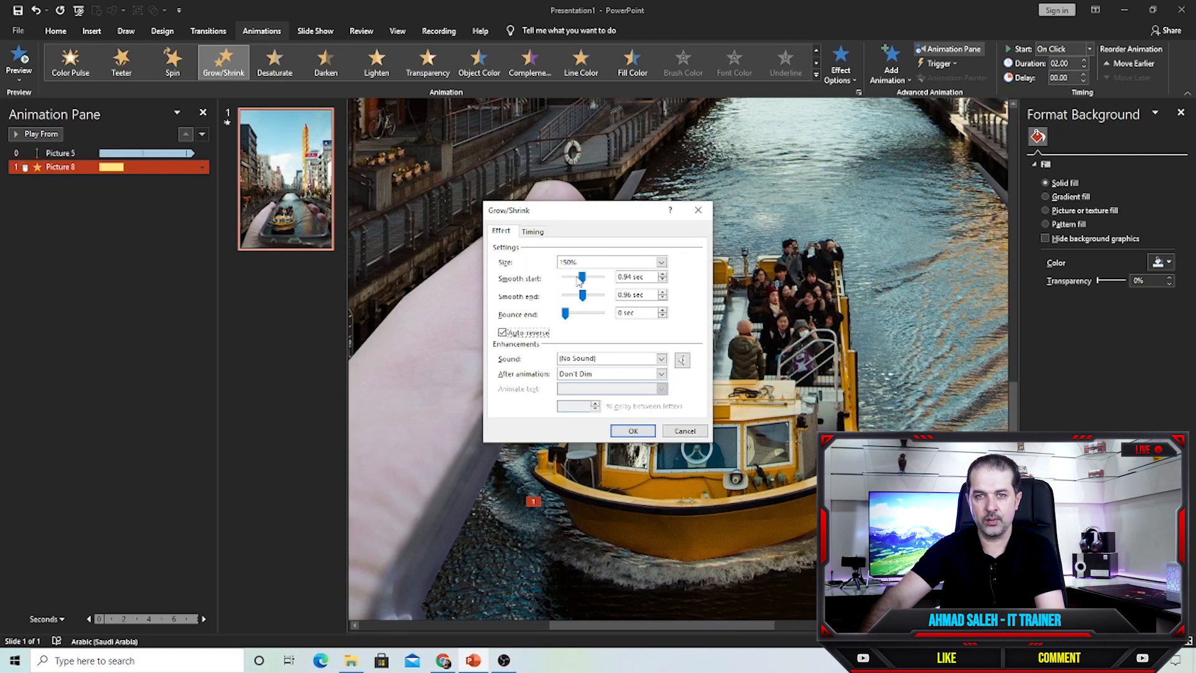
{"action": "left_click", "coordinate": [636, 267]}
{"action": "left_click", "coordinate": [623, 333]}
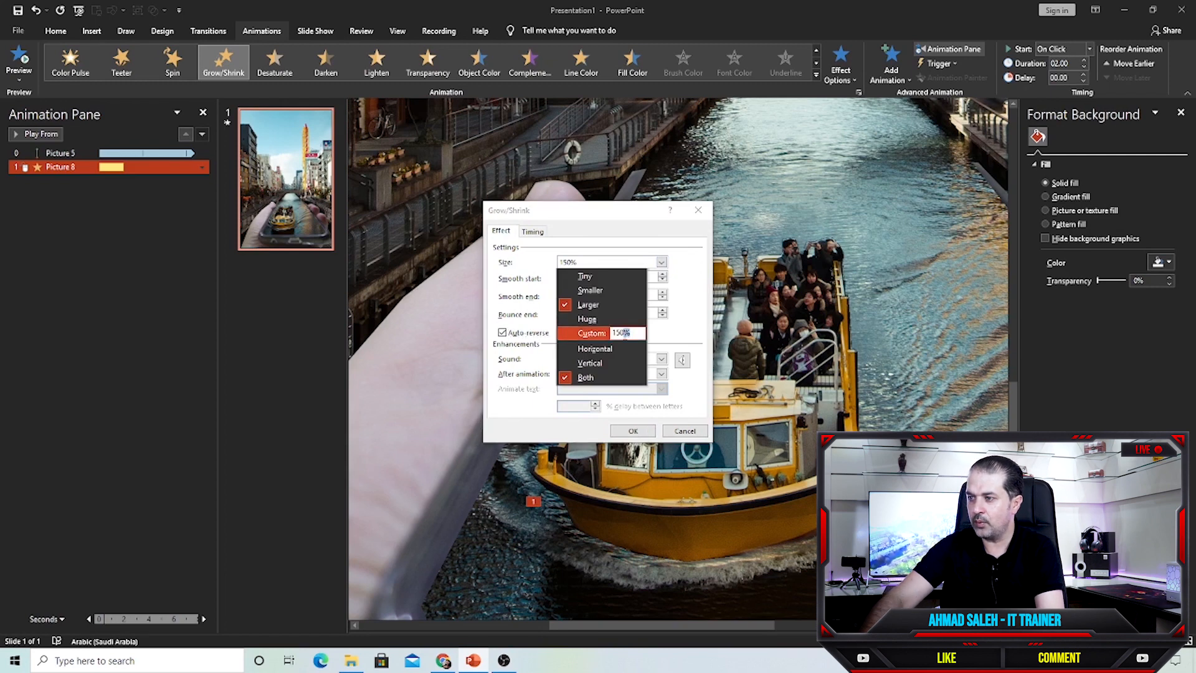
{"action": "type", "text": "110"}
{"action": "key", "text": "Return"}
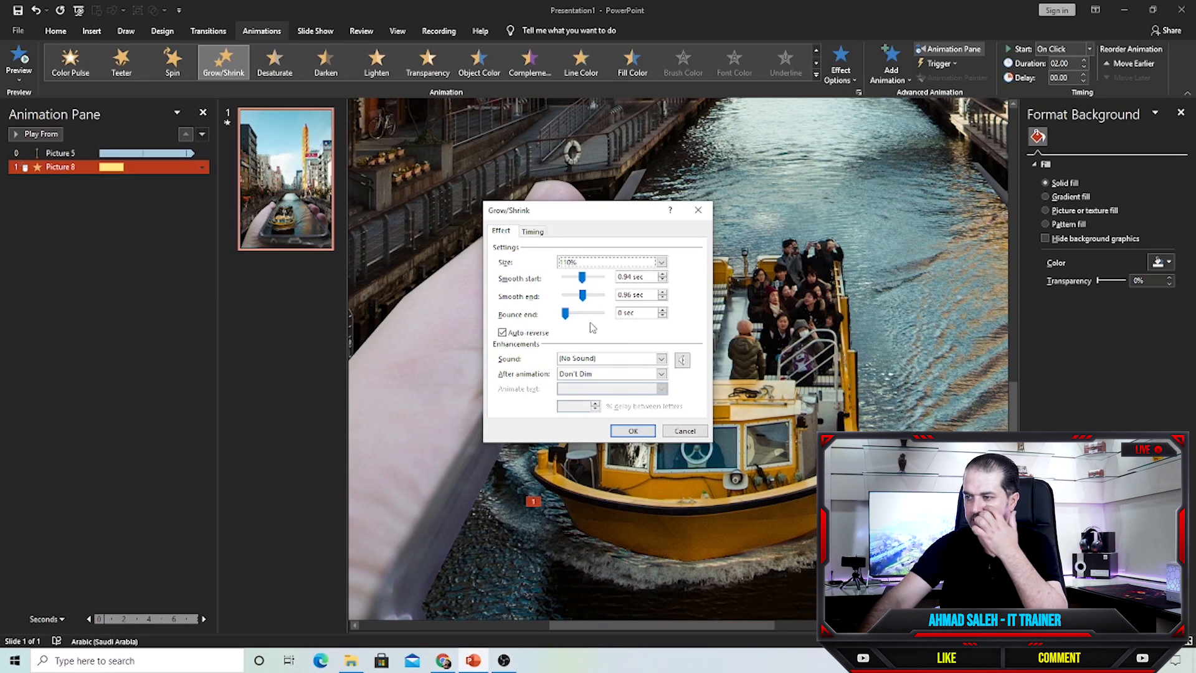
{"action": "left_click", "coordinate": [632, 430]}
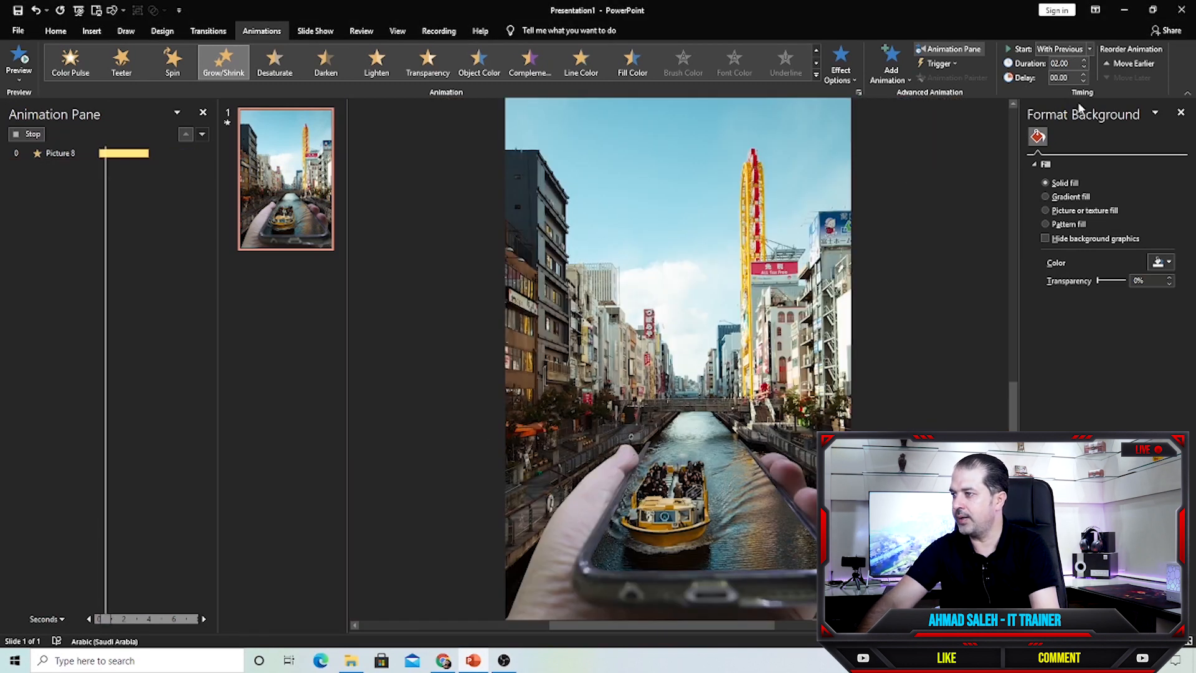
Set the foam animation's duration to 1.75 seconds and preview both animations in the slide show.
{"action": "left_click", "coordinate": [1084, 66]}
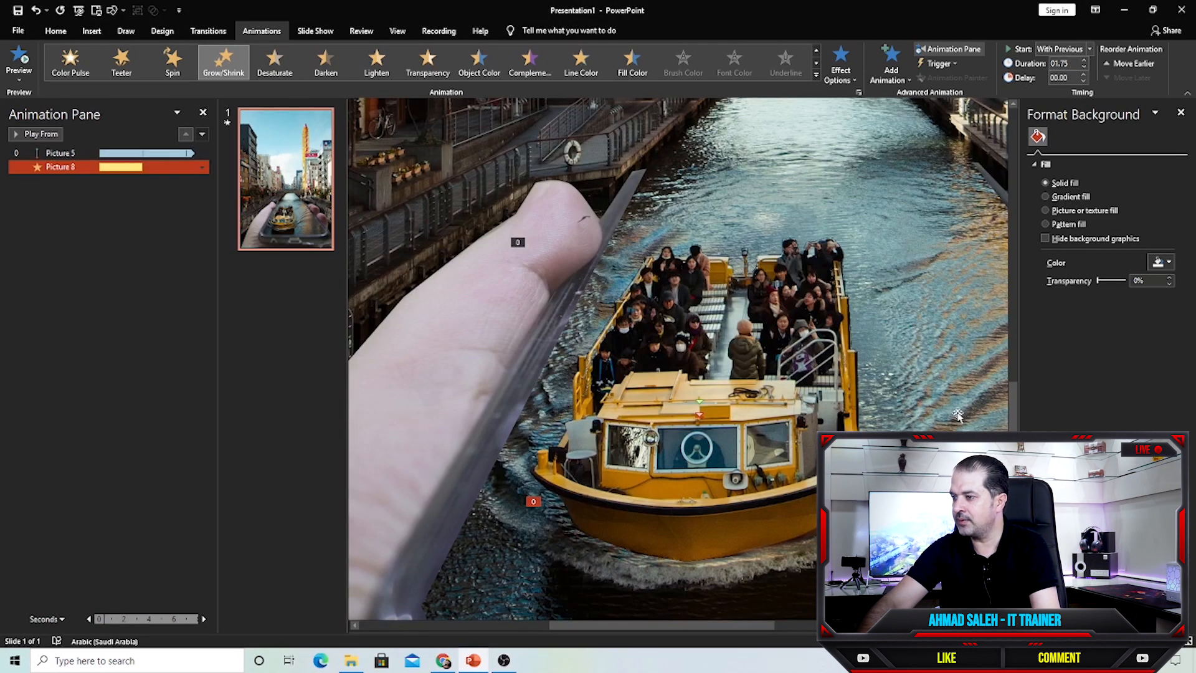
{"action": "key", "text": "F5"}
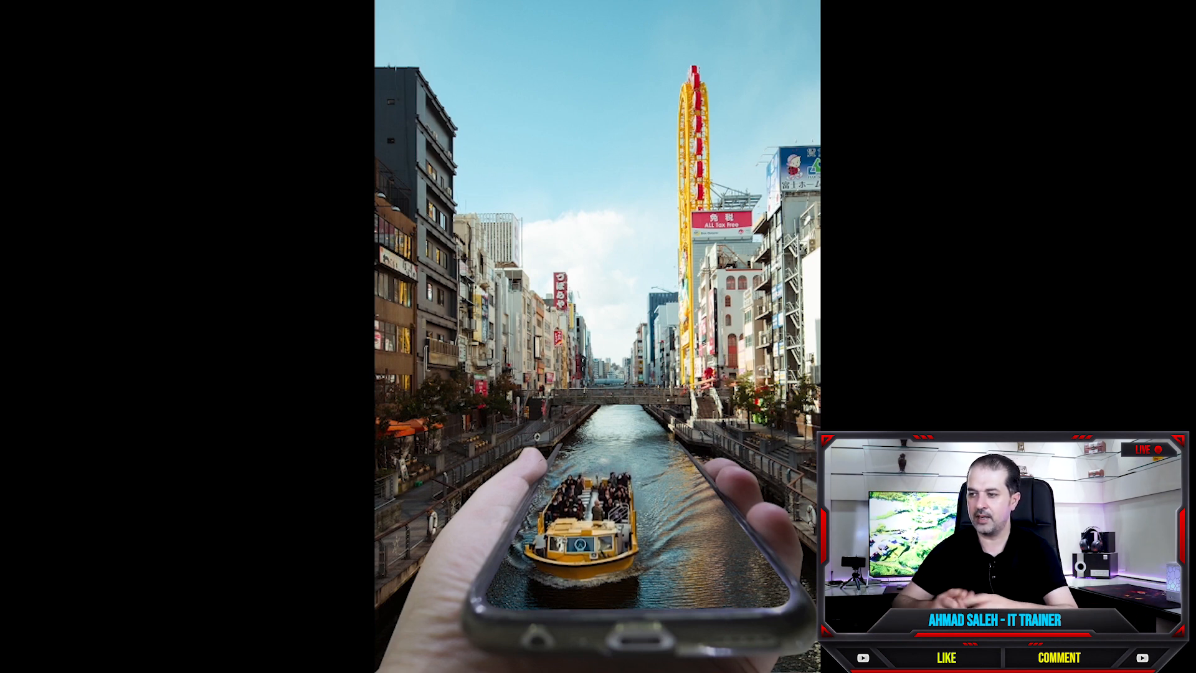
{"action": "key", "text": "Escape"}
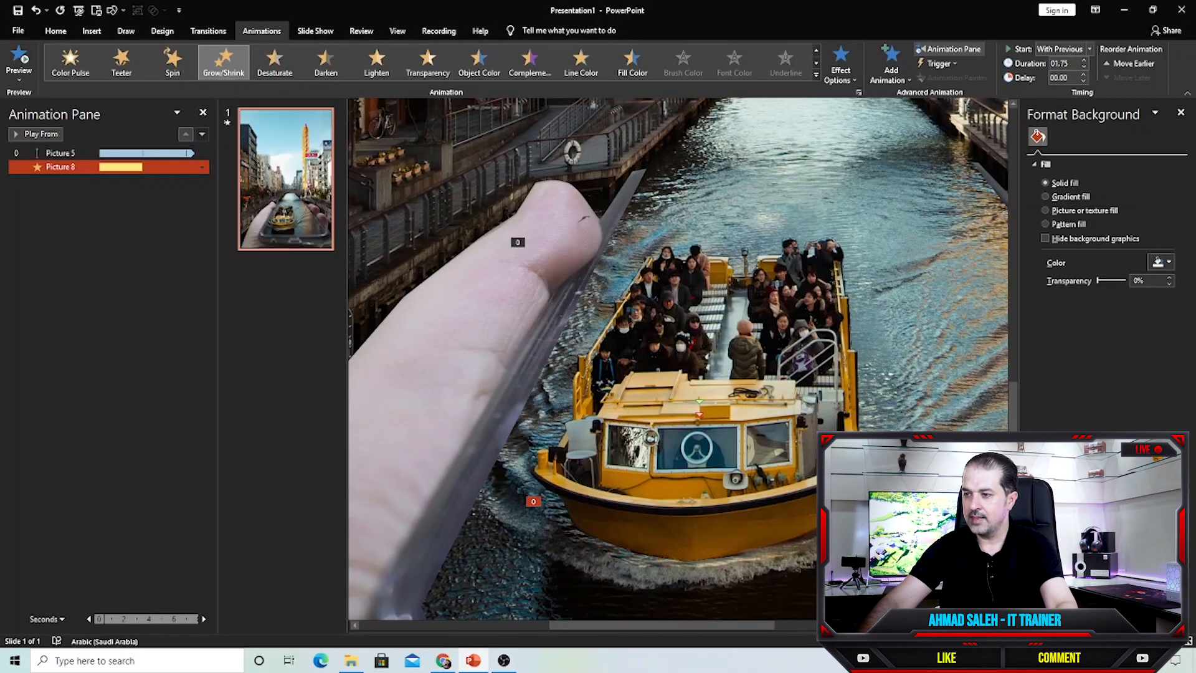
Set the foam's Grow/Shrink animation to repeat Until End of Slide.
{"action": "double_click", "coordinate": [160, 167]}
{"action": "left_click", "coordinate": [534, 231]}
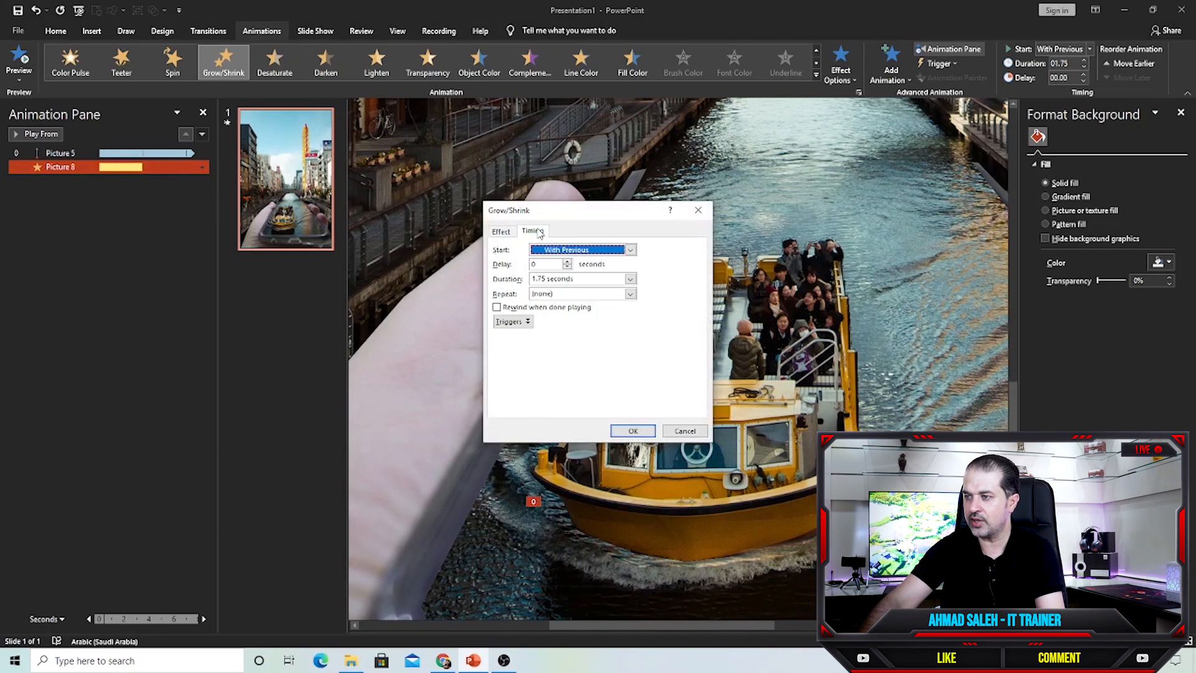
{"action": "left_click", "coordinate": [632, 294]}
{"action": "left_click", "coordinate": [582, 384]}
{"action": "left_click", "coordinate": [632, 431]}
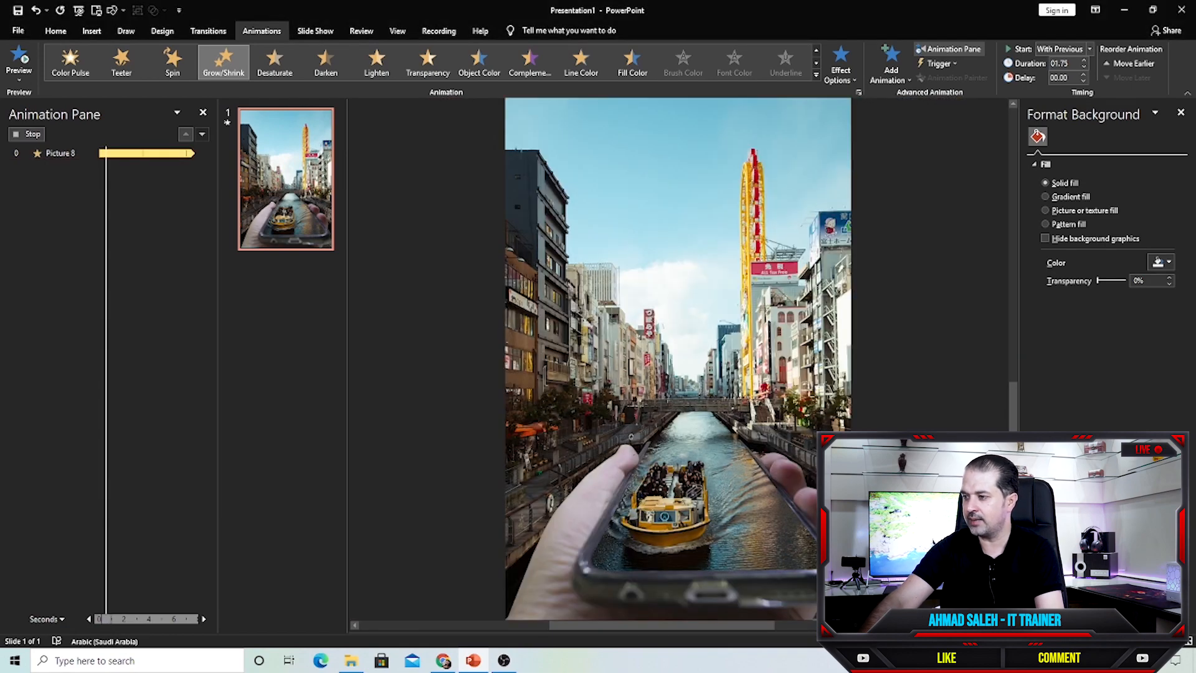
Play the slide show to check the boat and foam animations, and return to the slide with the boat selected.
{"action": "key", "text": "F5"}
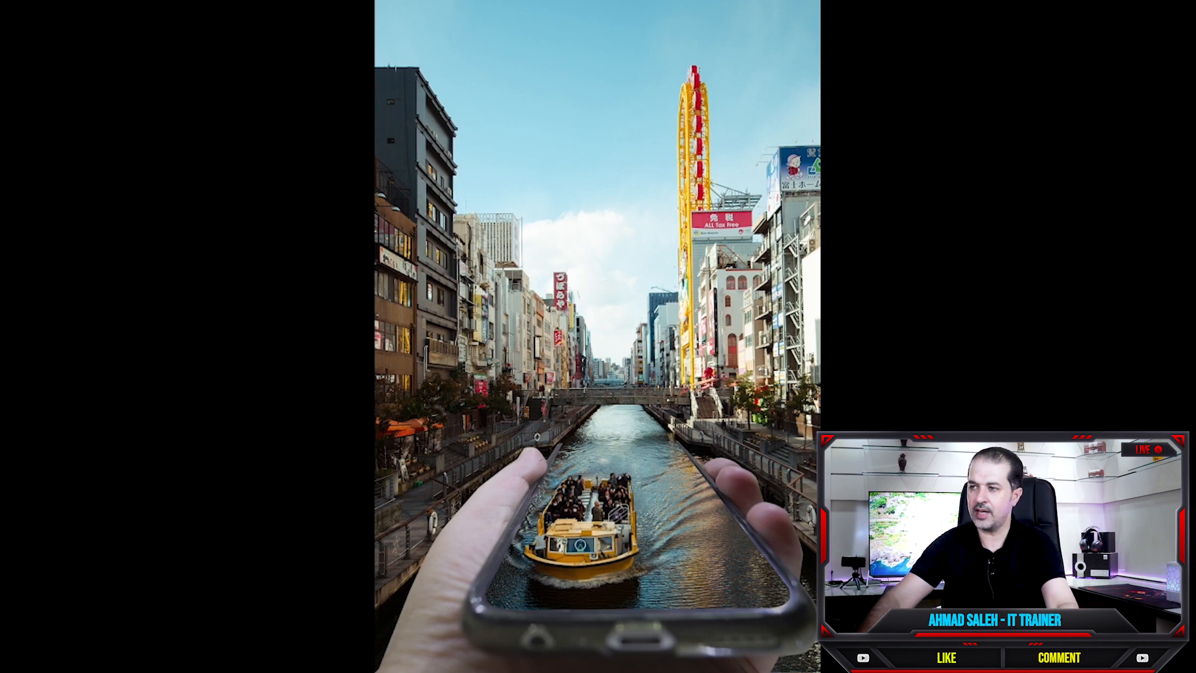
{"action": "key", "text": "Escape"}
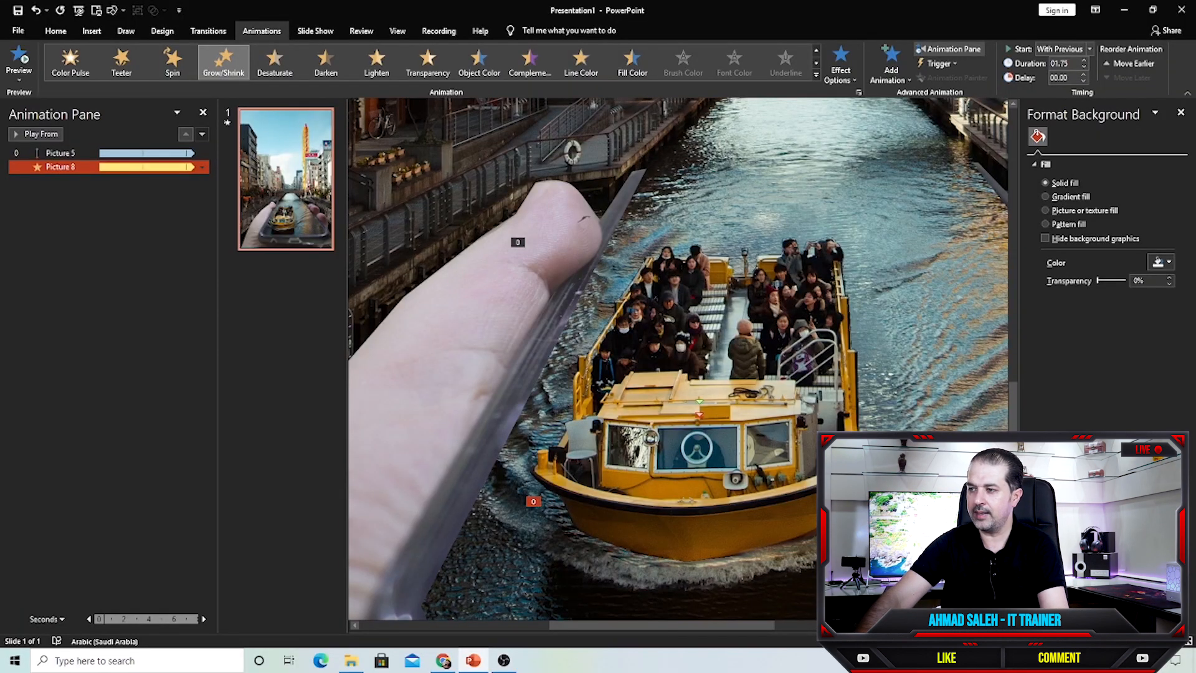
{"action": "left_click", "coordinate": [696, 420]}
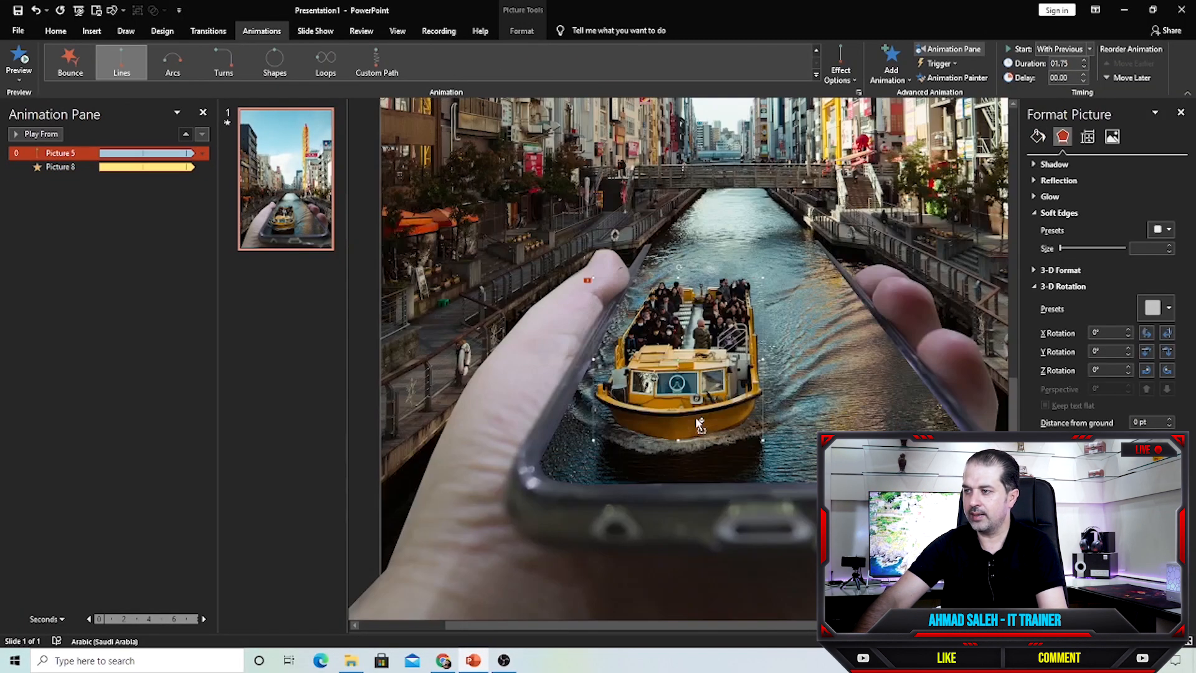
{"action": "scroll", "coordinate": [675, 384], "scroll_direction": "up", "scroll_amount": 1}
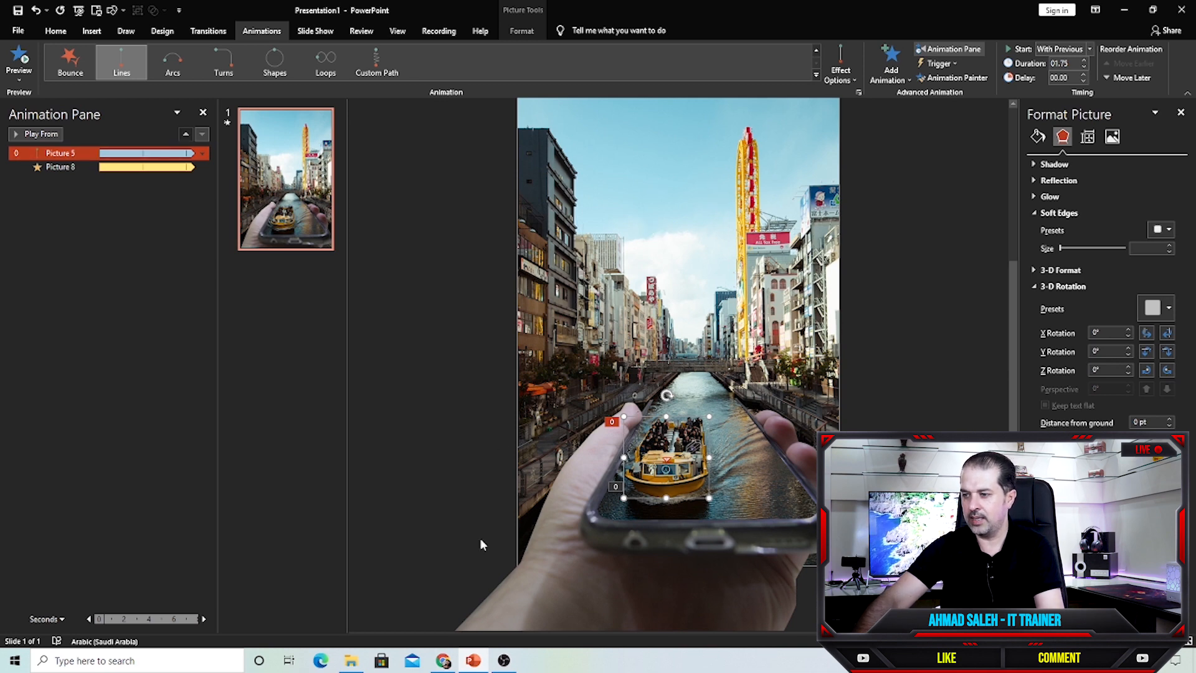
Switch to the browser and browse the PNGEgg cloud images, examining the cotton cloud's download page.
{"action": "left_click", "coordinate": [443, 660]}
{"action": "left_click", "coordinate": [825, 9]}
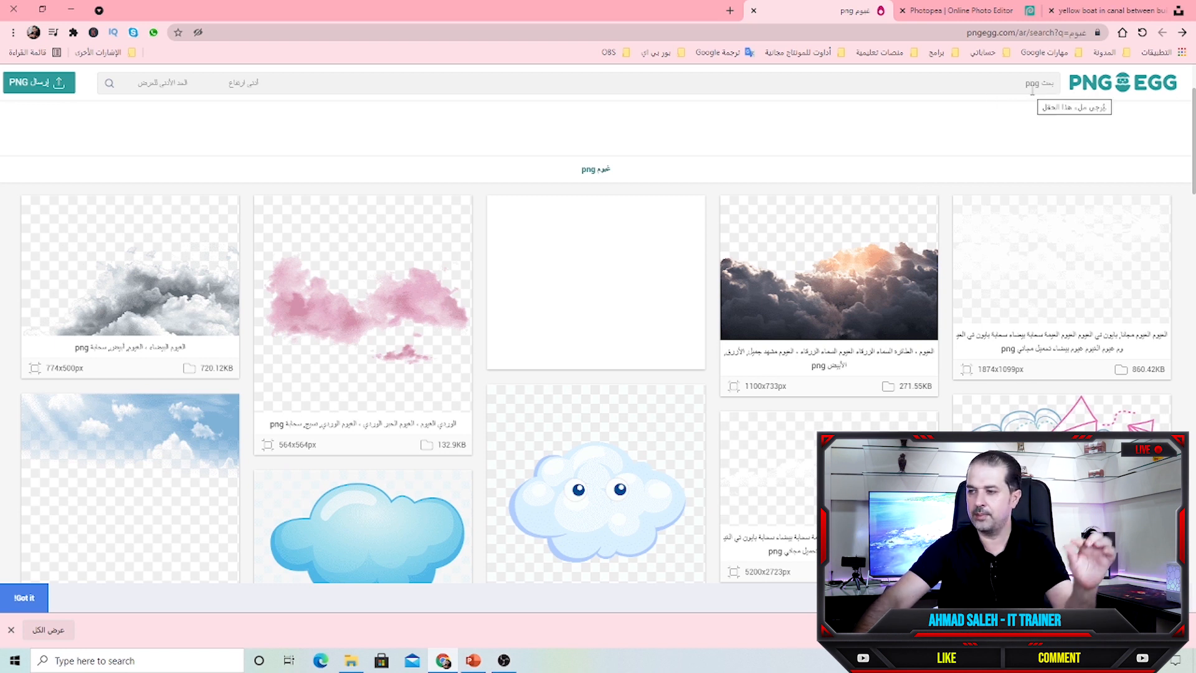
{"action": "scroll", "coordinate": [364, 387], "scroll_direction": "down", "scroll_amount": 3}
{"action": "scroll", "coordinate": [364, 387], "scroll_direction": "down", "scroll_amount": 2}
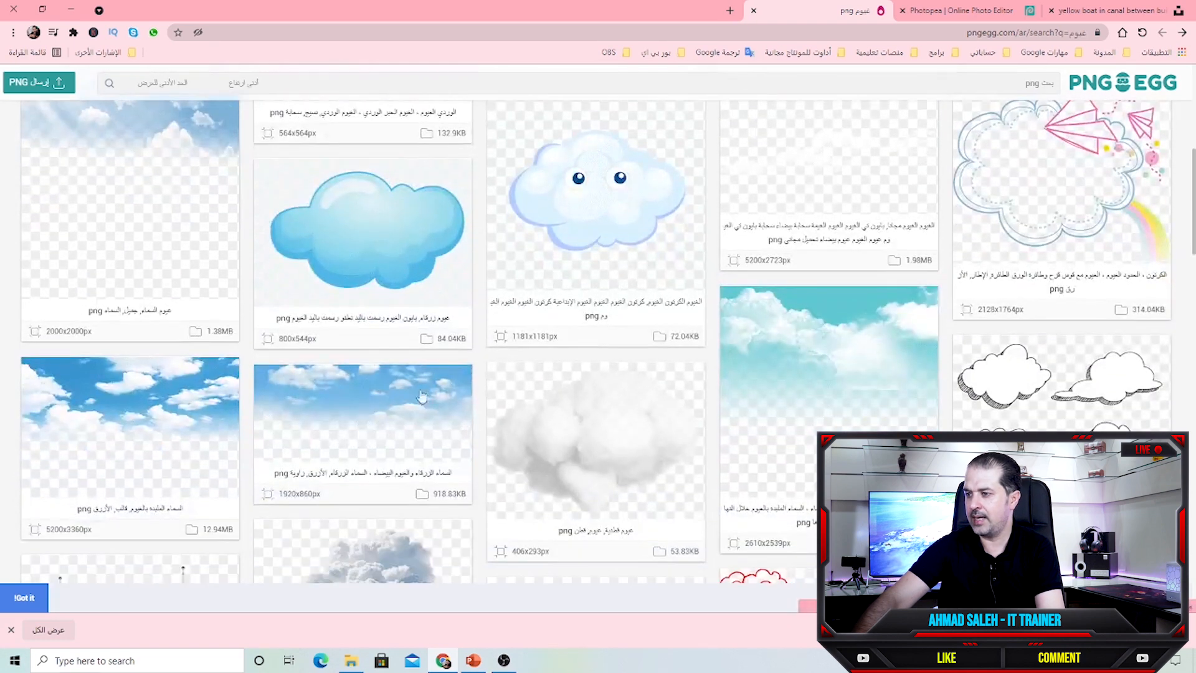
{"action": "left_click", "coordinate": [561, 422]}
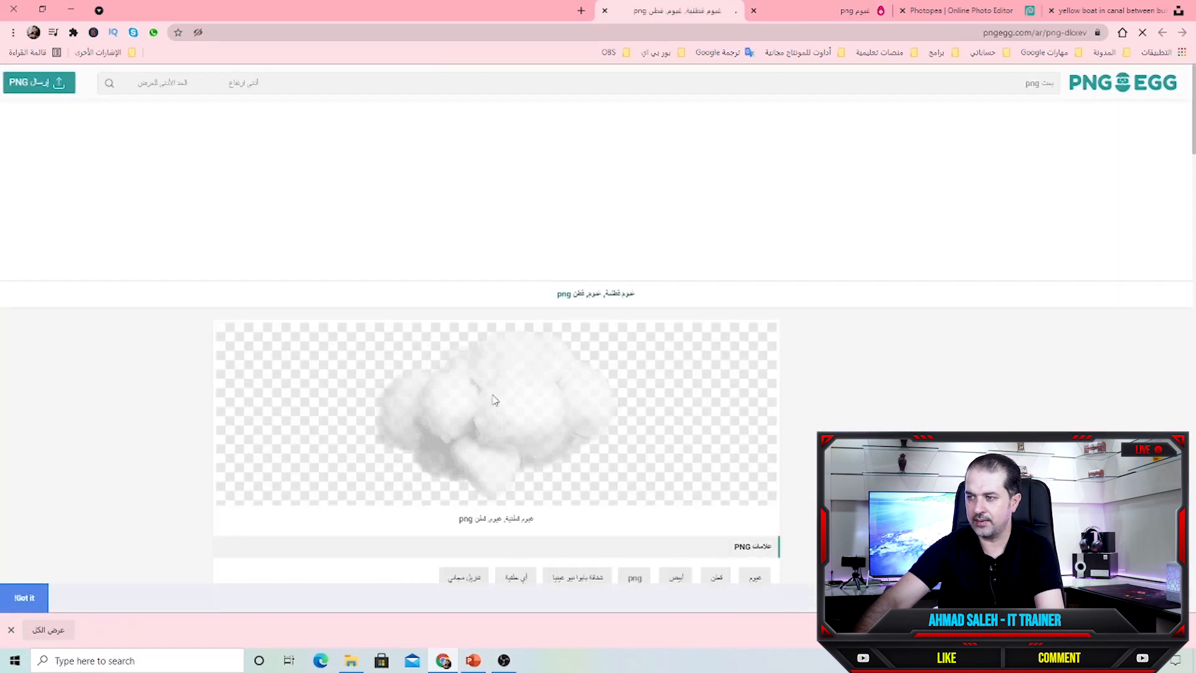
{"action": "scroll", "coordinate": [498, 399], "scroll_direction": "down", "scroll_amount": 7}
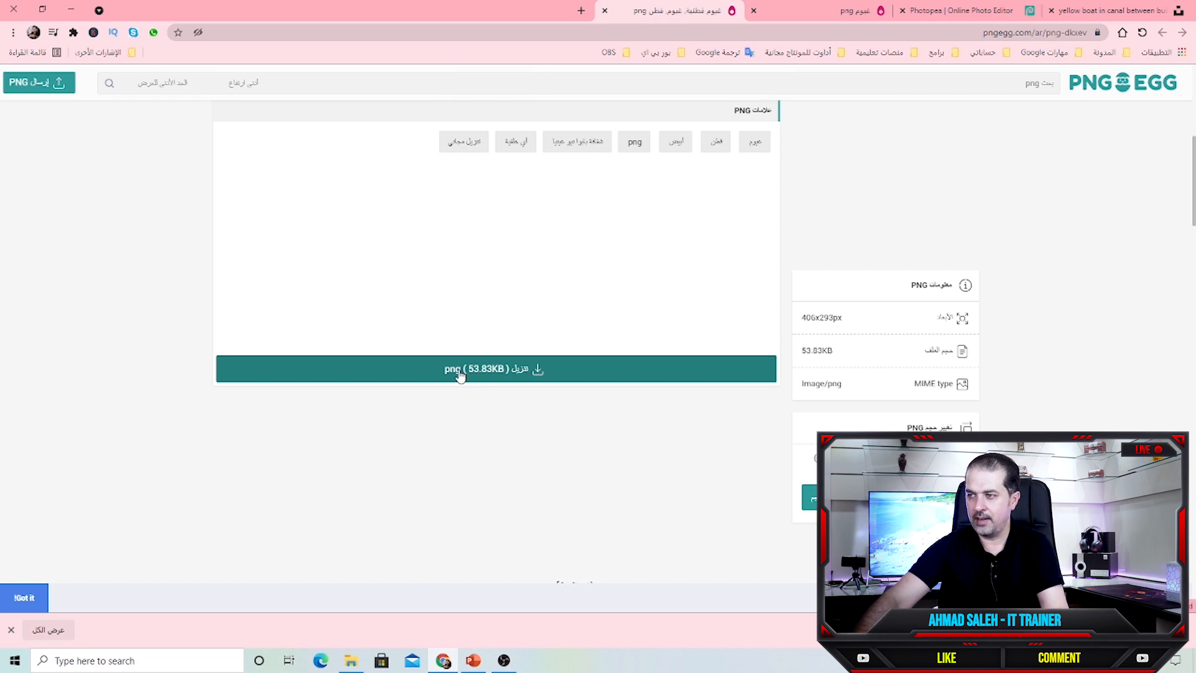
{"action": "scroll", "coordinate": [459, 375], "scroll_direction": "up", "scroll_amount": 6}
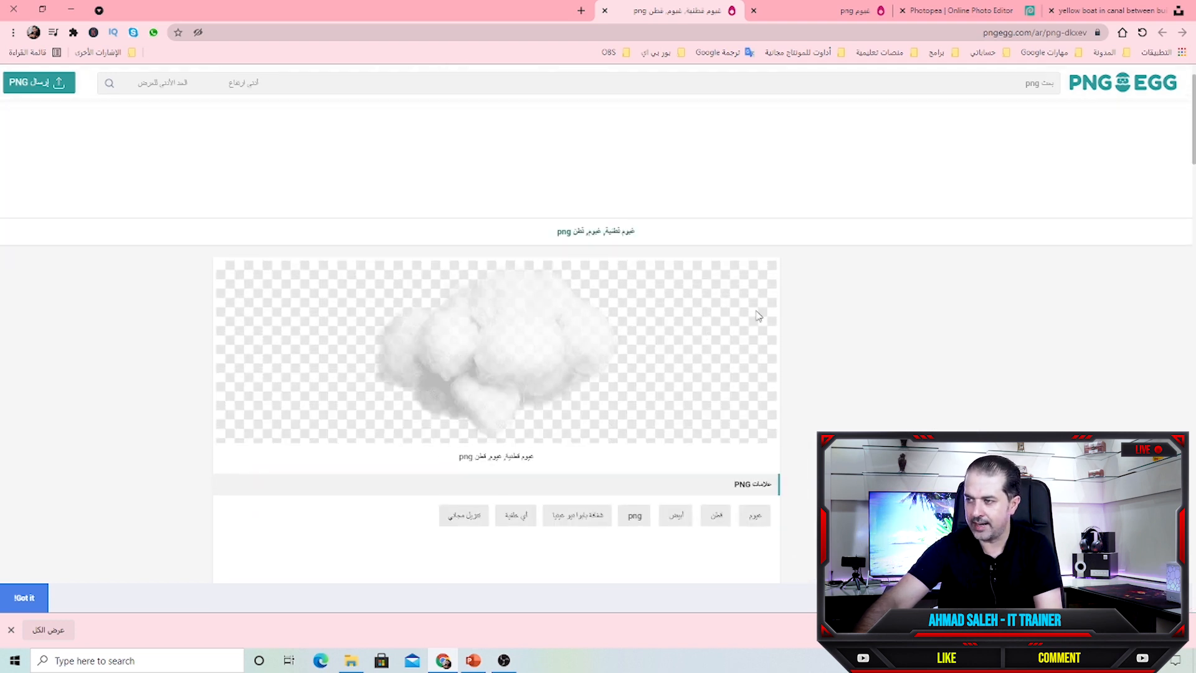
{"action": "scroll", "coordinate": [577, 361], "scroll_direction": "down", "scroll_amount": 1}
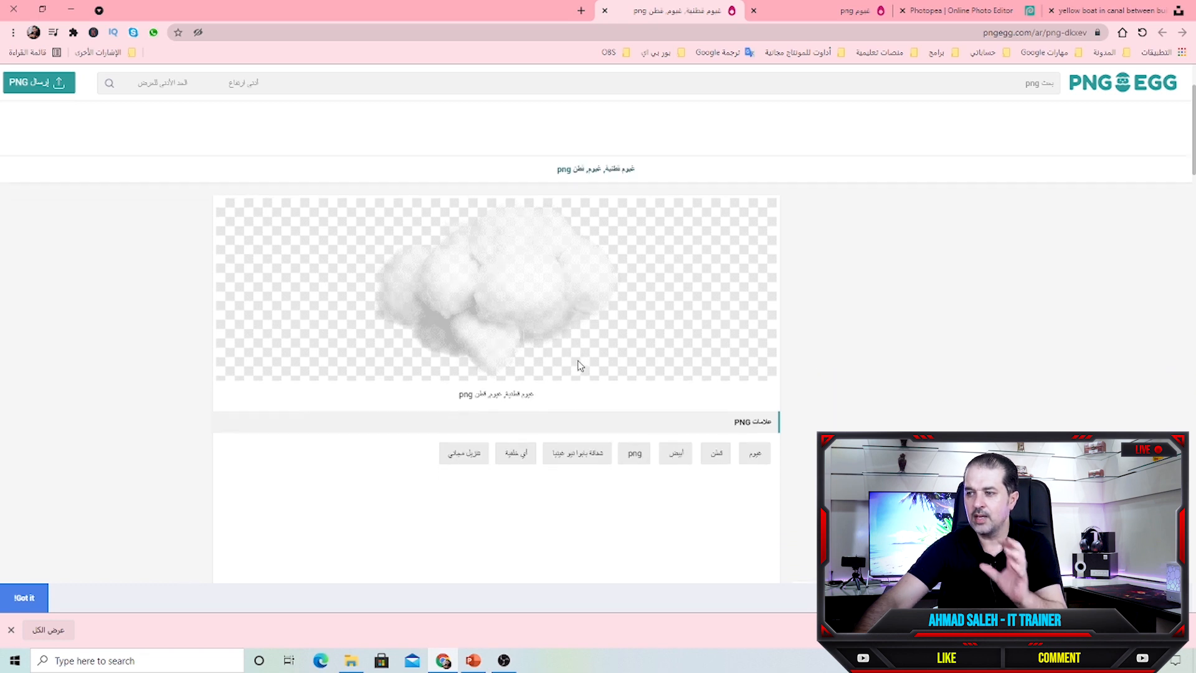
Back in PowerPoint, insert the pictures pngegg (1).png through pngegg (4).png and pngegg.png from the device.
{"action": "left_click", "coordinate": [473, 662]}
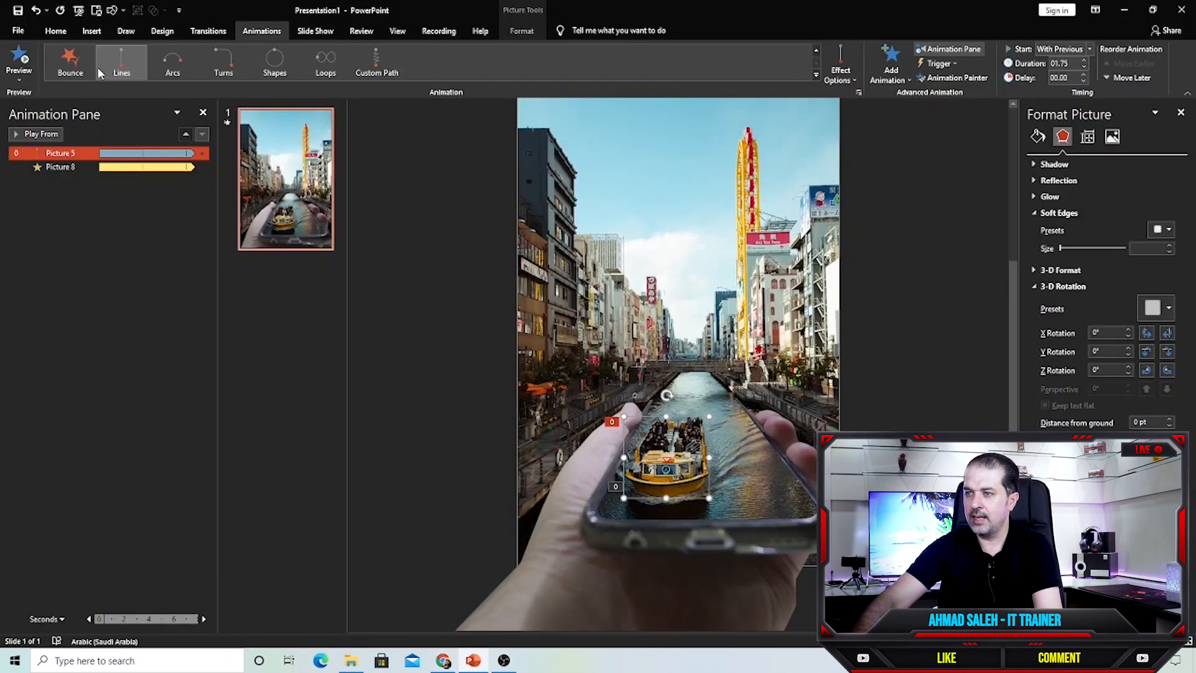
{"action": "left_click", "coordinate": [92, 31]}
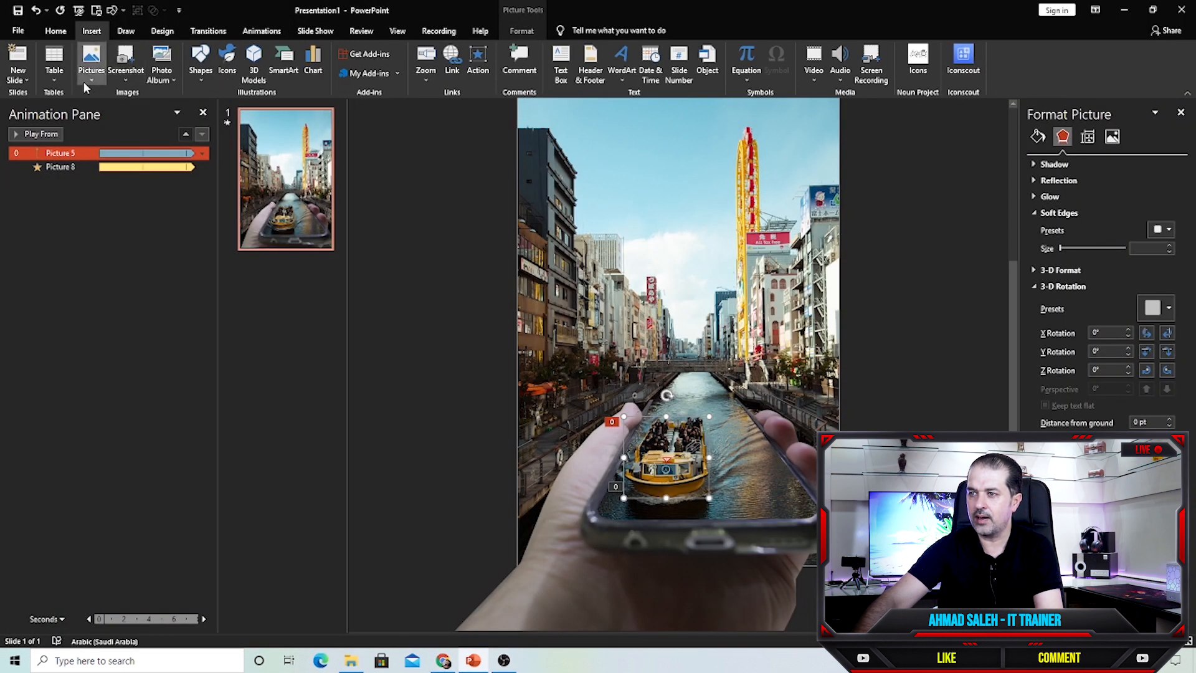
{"action": "left_click", "coordinate": [91, 71]}
{"action": "left_click", "coordinate": [100, 110]}
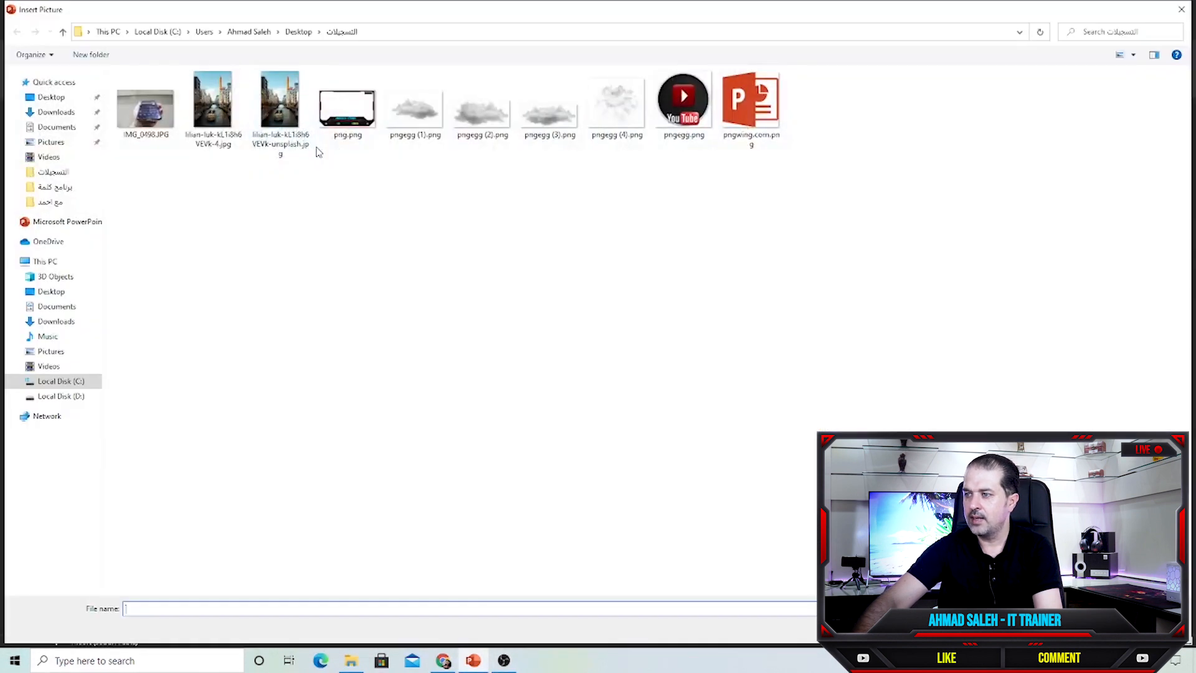
{"action": "left_click", "coordinate": [410, 122]}
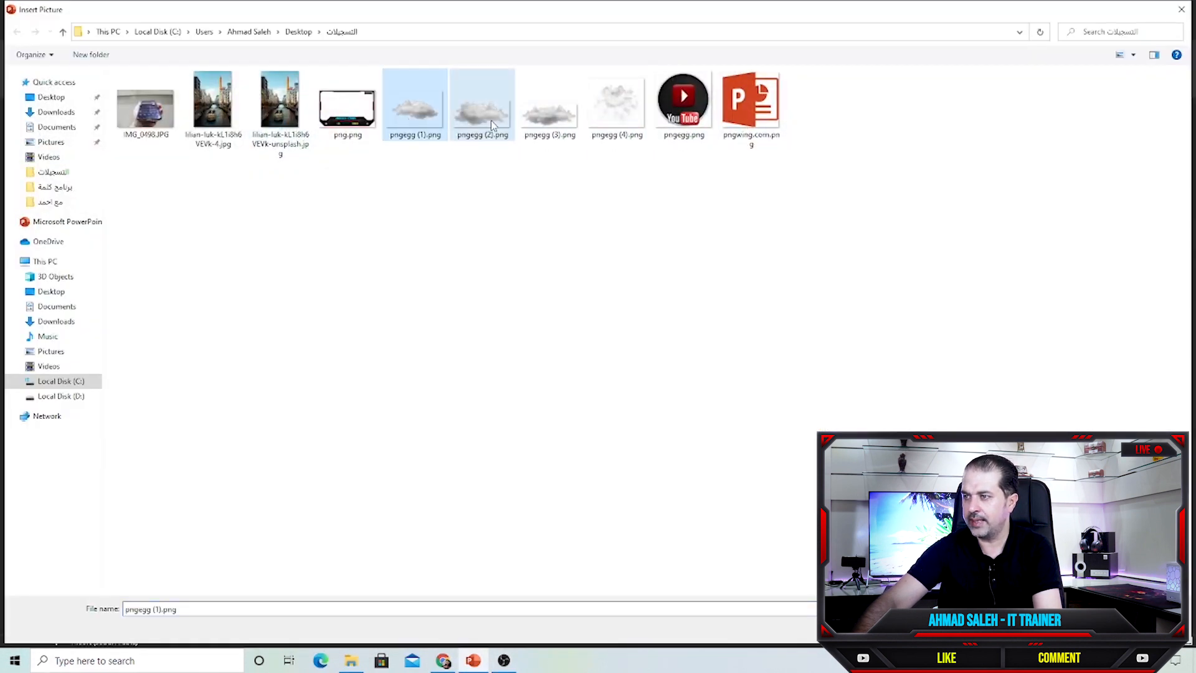
{"action": "left_click", "coordinate": [495, 128], "text": "ctrl"}
{"action": "left_click", "coordinate": [548, 121], "text": "ctrl"}
{"action": "left_click", "coordinate": [607, 125], "text": "ctrl"}
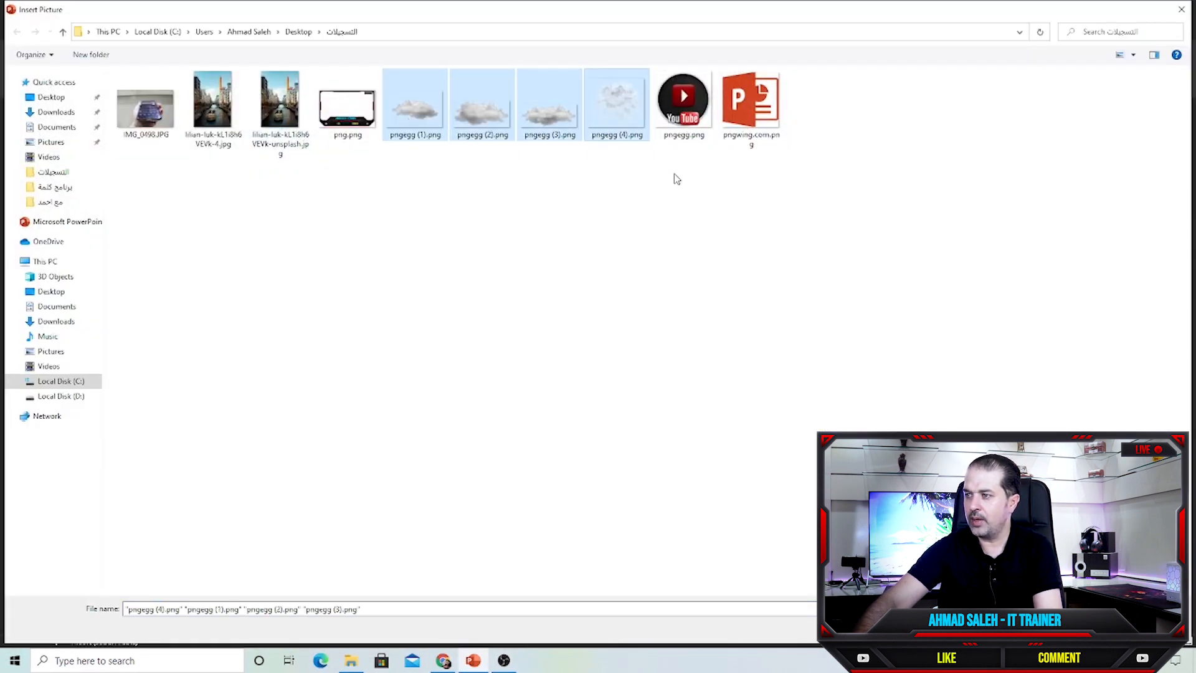
{"action": "left_click", "coordinate": [683, 103], "text": "ctrl"}
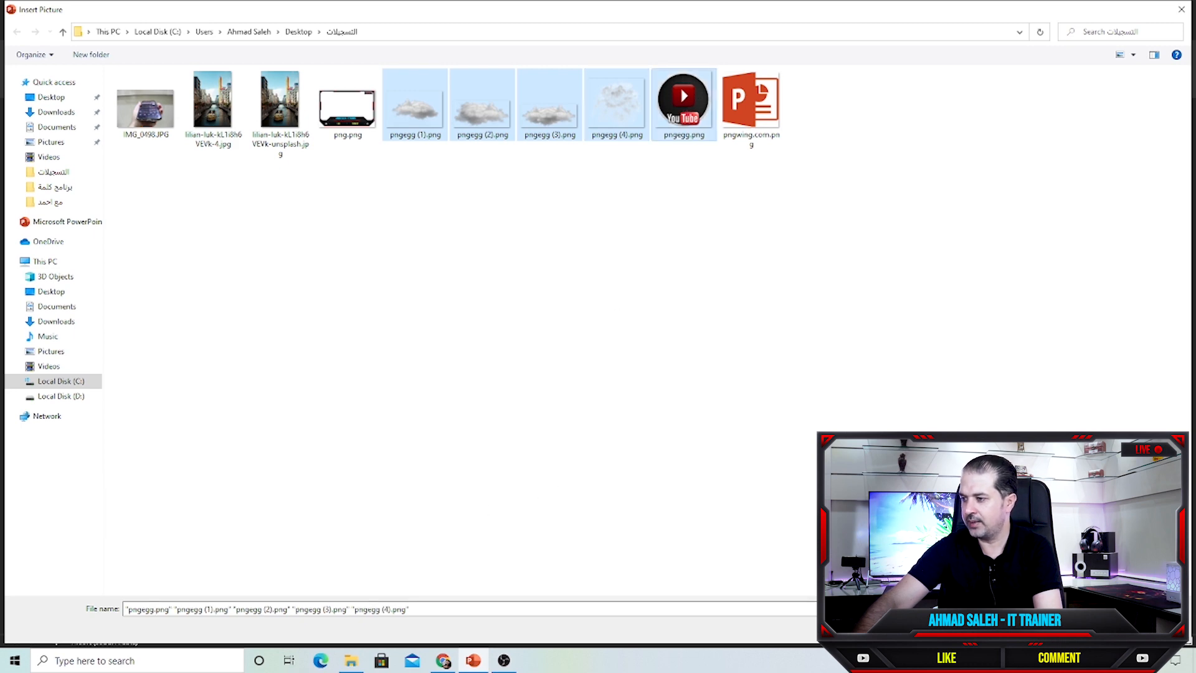
{"action": "key", "text": "Return"}
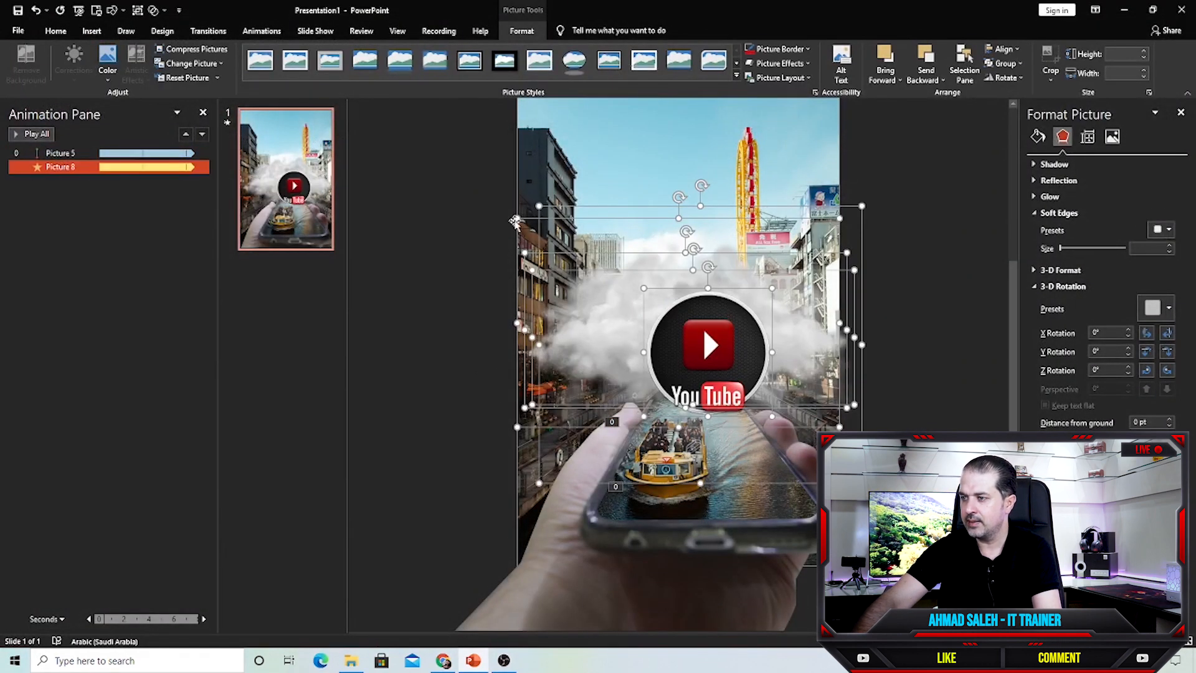
Move the YouTube logo off the cloud pictures to the empty area beside the slide.
{"action": "left_click", "coordinate": [716, 343]}
{"action": "left_click_drag", "start_coordinate": [718, 346], "coordinate": [941, 286]}
{"action": "key", "text": "Escape"}
Scale down the cloud pictures and arrange them as a cluster in the sky above the canal.
{"action": "scroll", "coordinate": [940, 285], "scroll_direction": "up", "scroll_amount": 1}
{"action": "left_click_drag", "start_coordinate": [461, 349], "coordinate": [680, 161]}
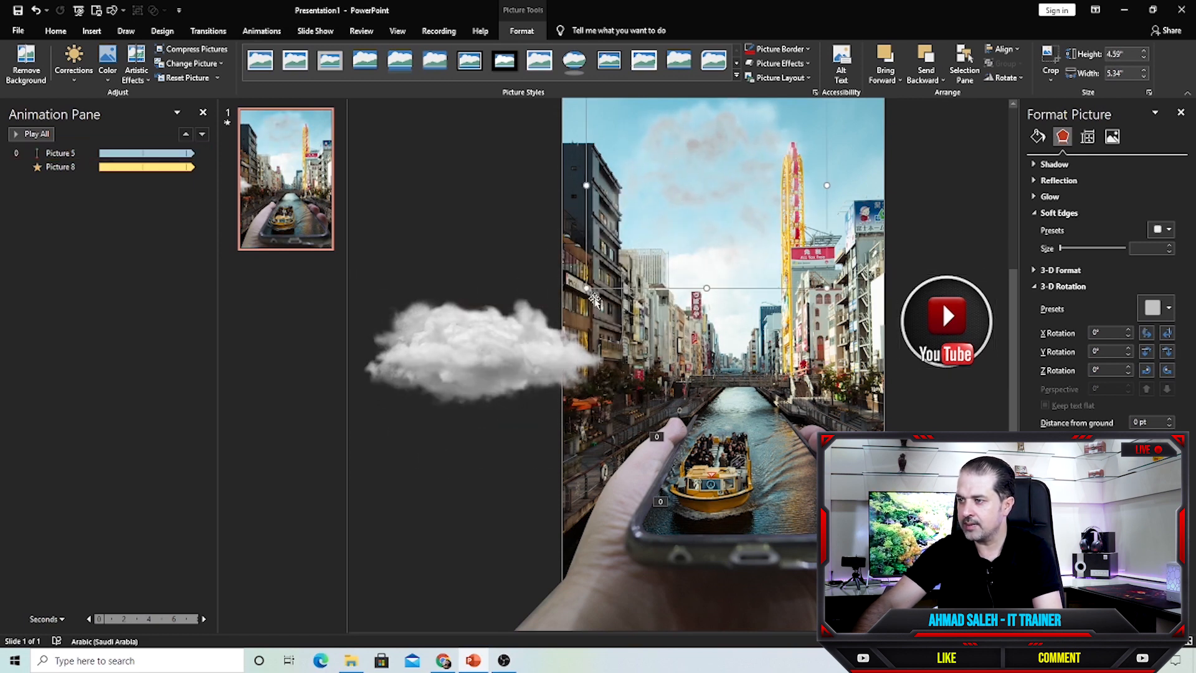
{"action": "left_click_drag", "start_coordinate": [580, 291], "coordinate": [708, 172]}
{"action": "left_click_drag", "start_coordinate": [482, 338], "coordinate": [628, 208]}
{"action": "left_click_drag", "start_coordinate": [504, 267], "coordinate": [653, 191]}
{"action": "left_click_drag", "start_coordinate": [488, 359], "coordinate": [698, 261]}
{"action": "left_click_drag", "start_coordinate": [521, 331], "coordinate": [736, 195]}
Place the YouTube logo among the clouds at about 1.18" square and send it backward behind the lower cloud.
{"action": "left_click_drag", "start_coordinate": [890, 298], "coordinate": [675, 200]}
{"action": "left_click_drag", "start_coordinate": [636, 274], "coordinate": [675, 198]}
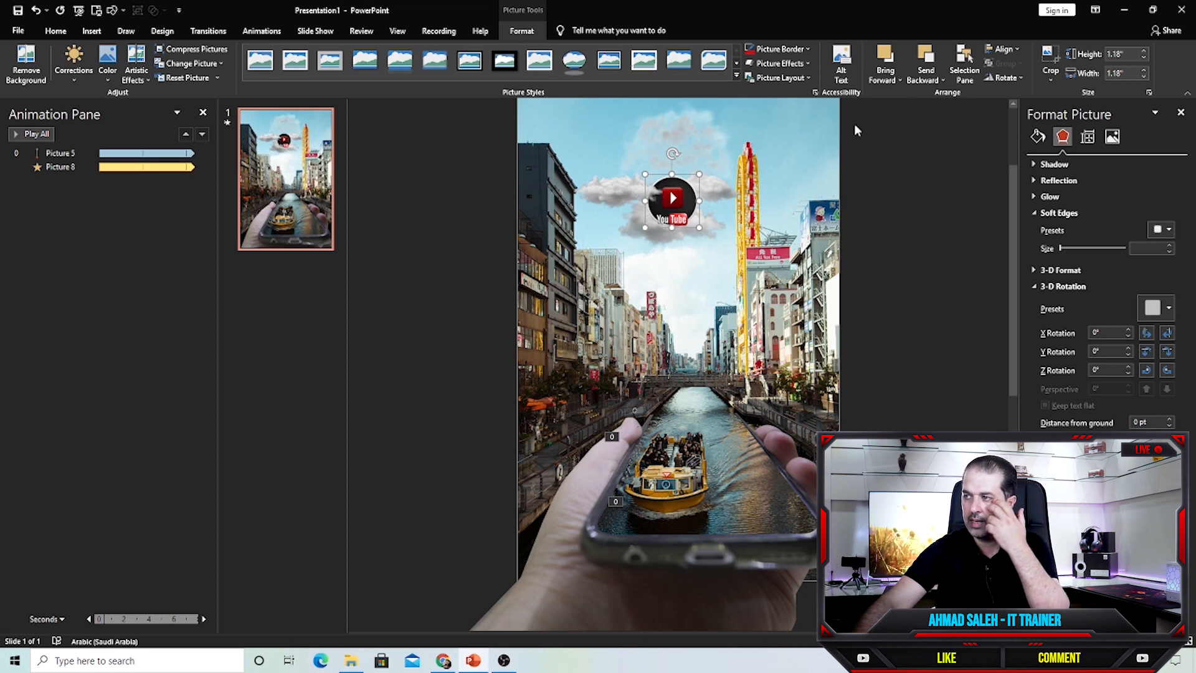
{"action": "left_click", "coordinate": [926, 56]}
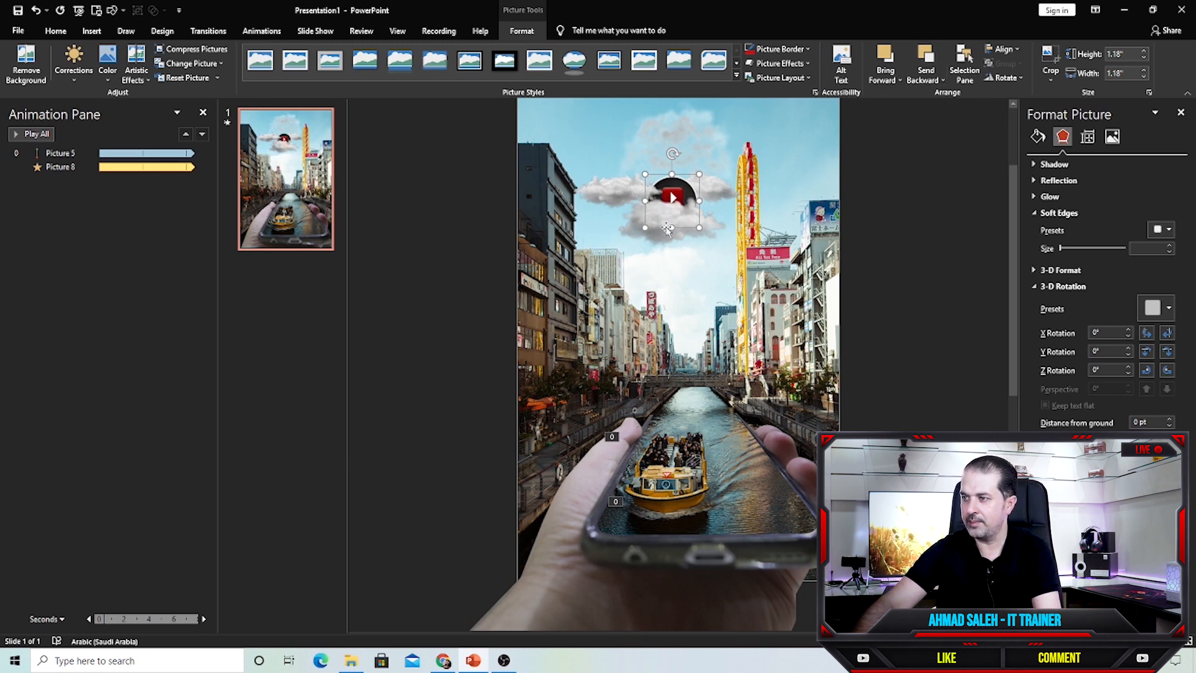
{"action": "left_click", "coordinate": [631, 232]}
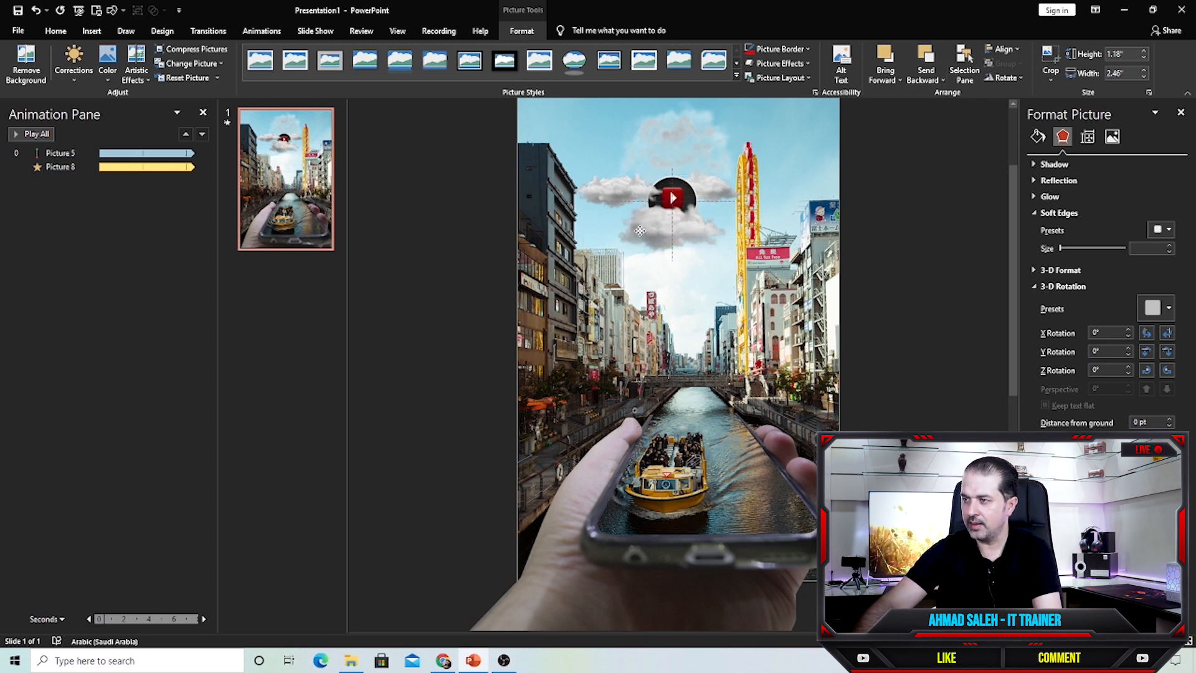
{"action": "left_click", "coordinate": [685, 198]}
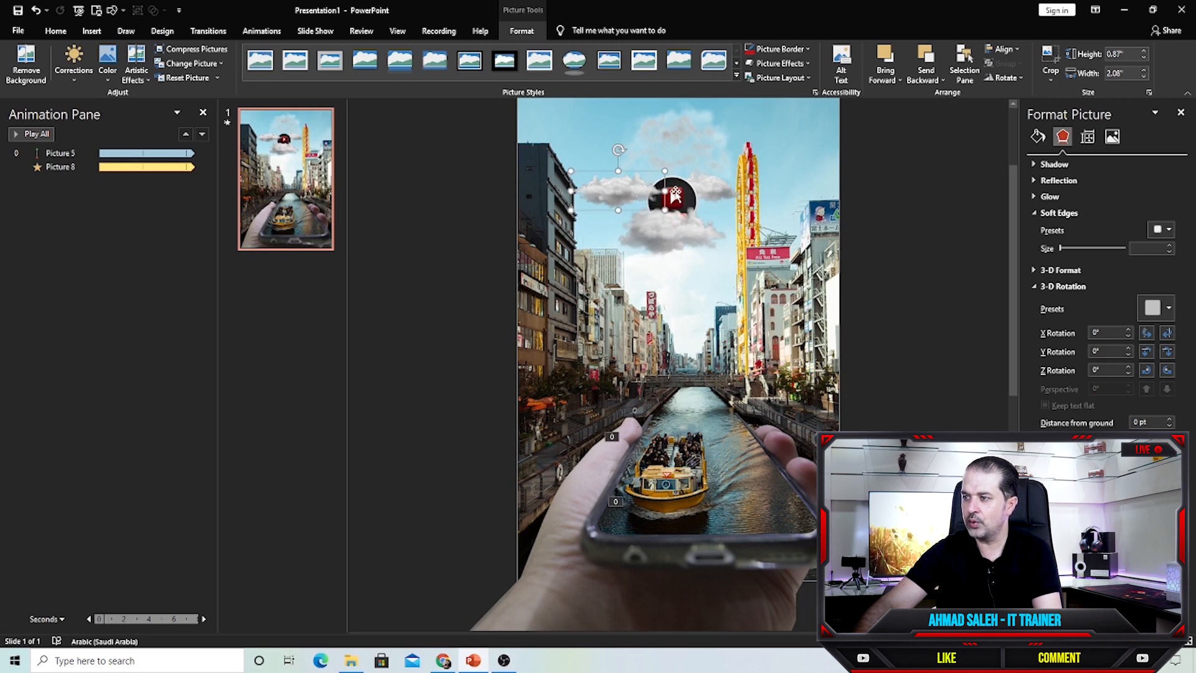
{"action": "left_click_drag", "start_coordinate": [682, 195], "coordinate": [678, 191]}
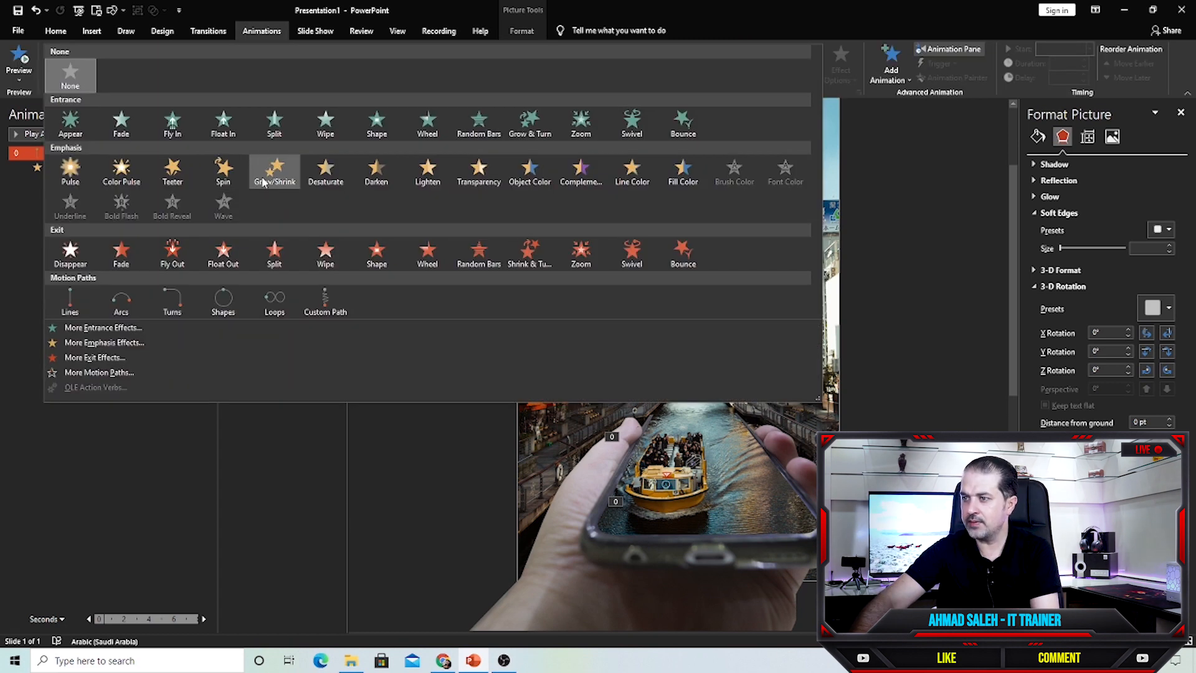
Add the Grow/Shrink emphasis animation to the YouTube logo with a smooth start, smooth end and Auto-reverse.
{"action": "left_click", "coordinate": [266, 170]}
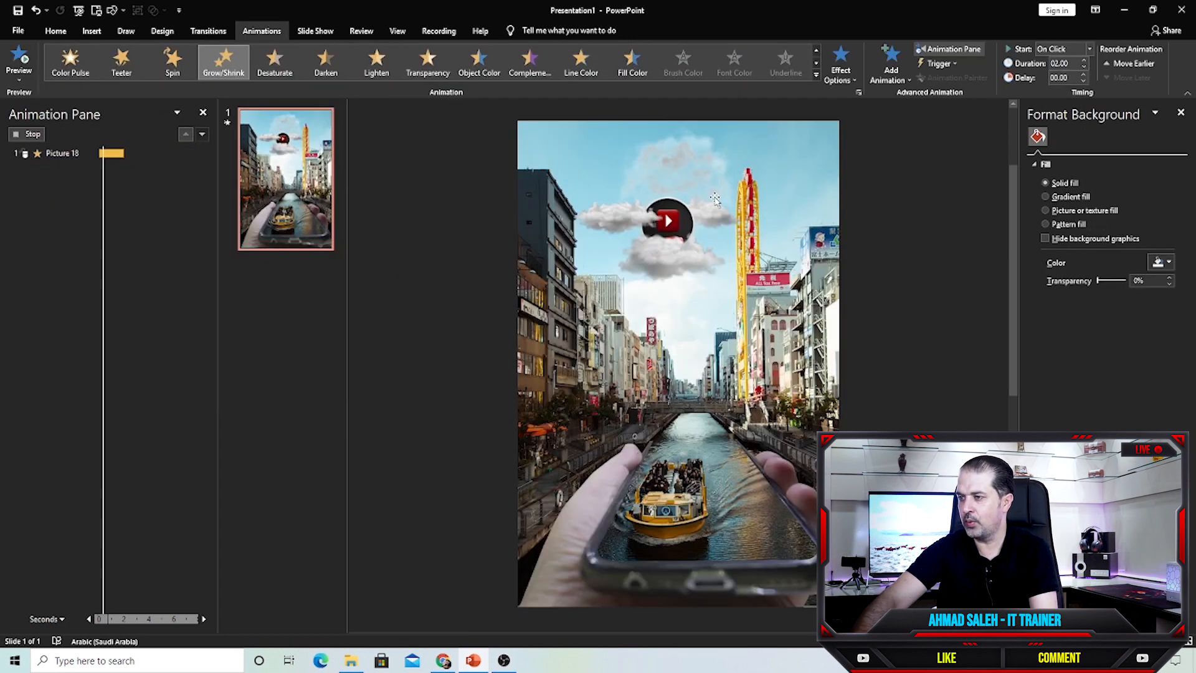
{"action": "double_click", "coordinate": [151, 181]}
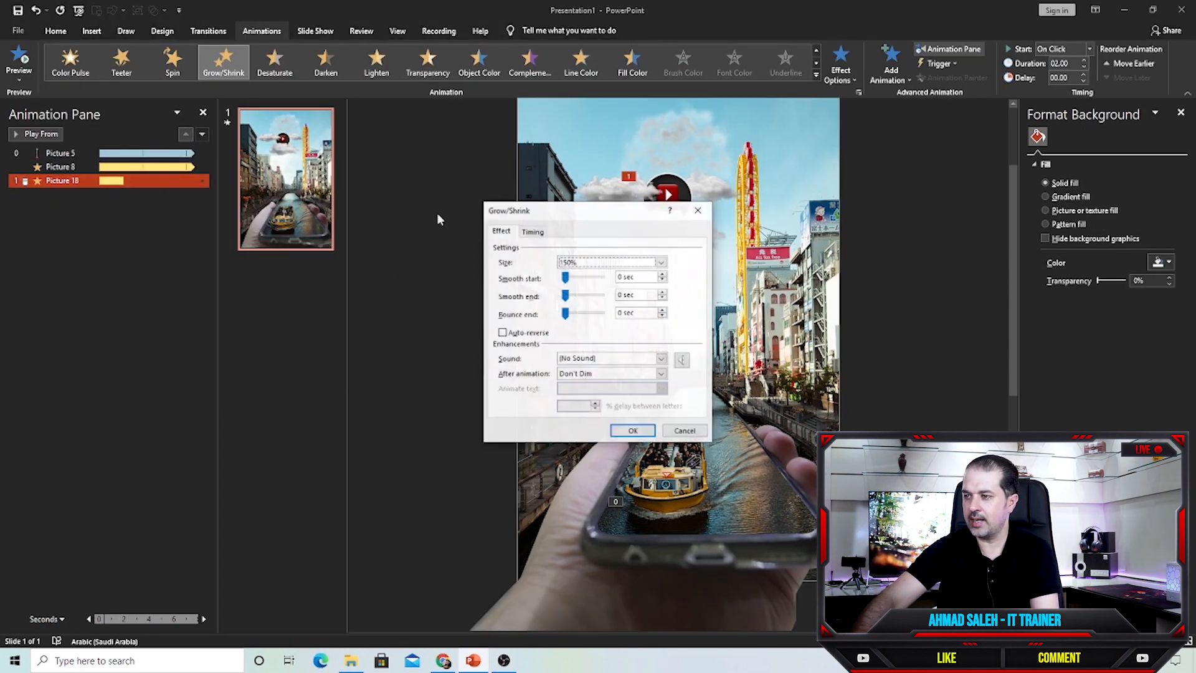
{"action": "left_click_drag", "start_coordinate": [565, 278], "coordinate": [586, 295]}
{"action": "left_click", "coordinate": [516, 333]}
Set the logo's animation to repeat Until End of Slide, start With Previous and last 1.25 seconds.
{"action": "left_click", "coordinate": [529, 233]}
{"action": "left_click", "coordinate": [630, 294]}
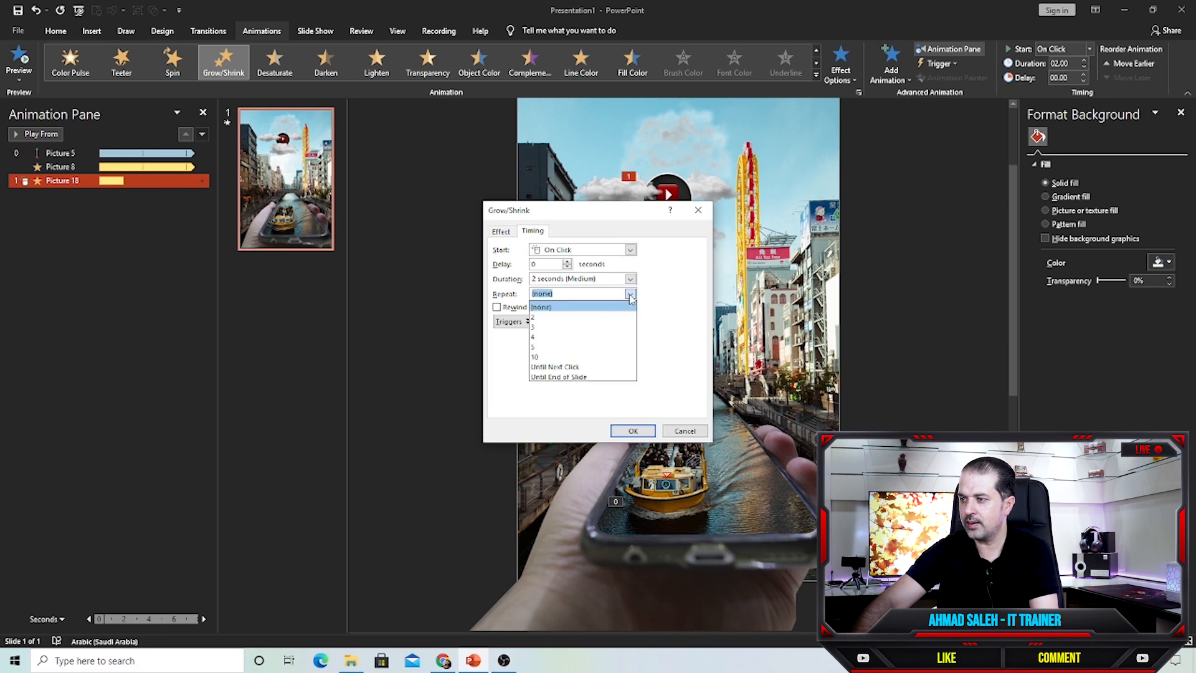
{"action": "left_click", "coordinate": [568, 376]}
{"action": "left_click", "coordinate": [633, 430]}
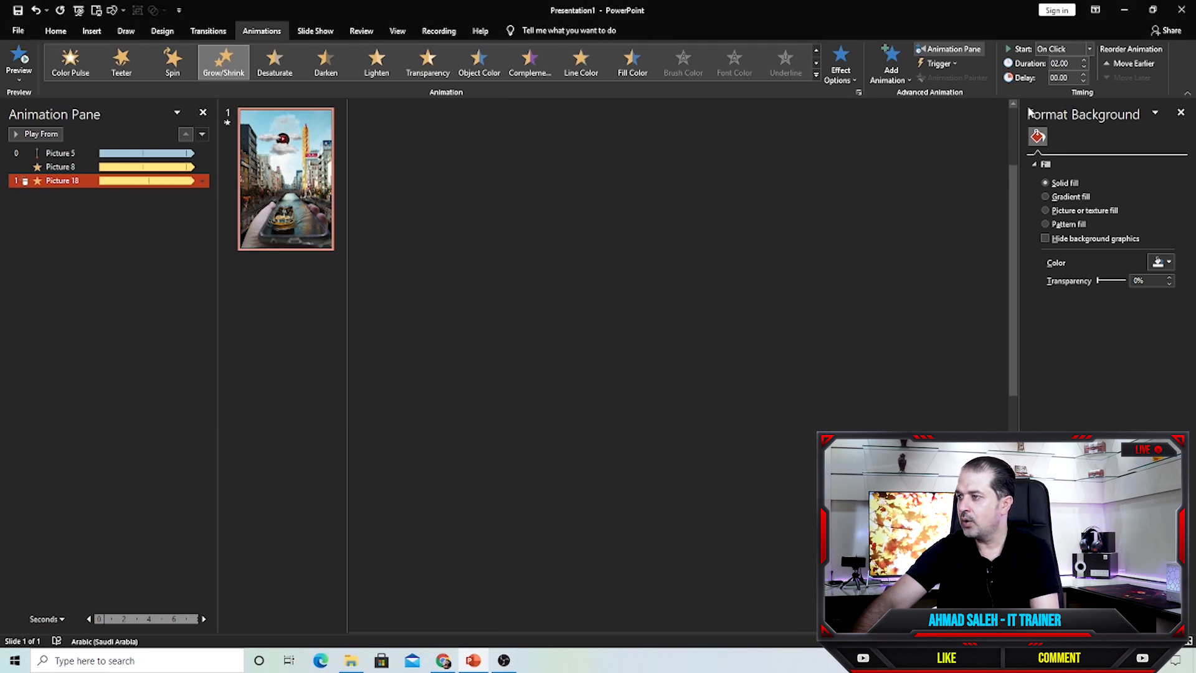
{"action": "left_click", "coordinate": [1089, 48]}
{"action": "left_click", "coordinate": [1059, 70]}
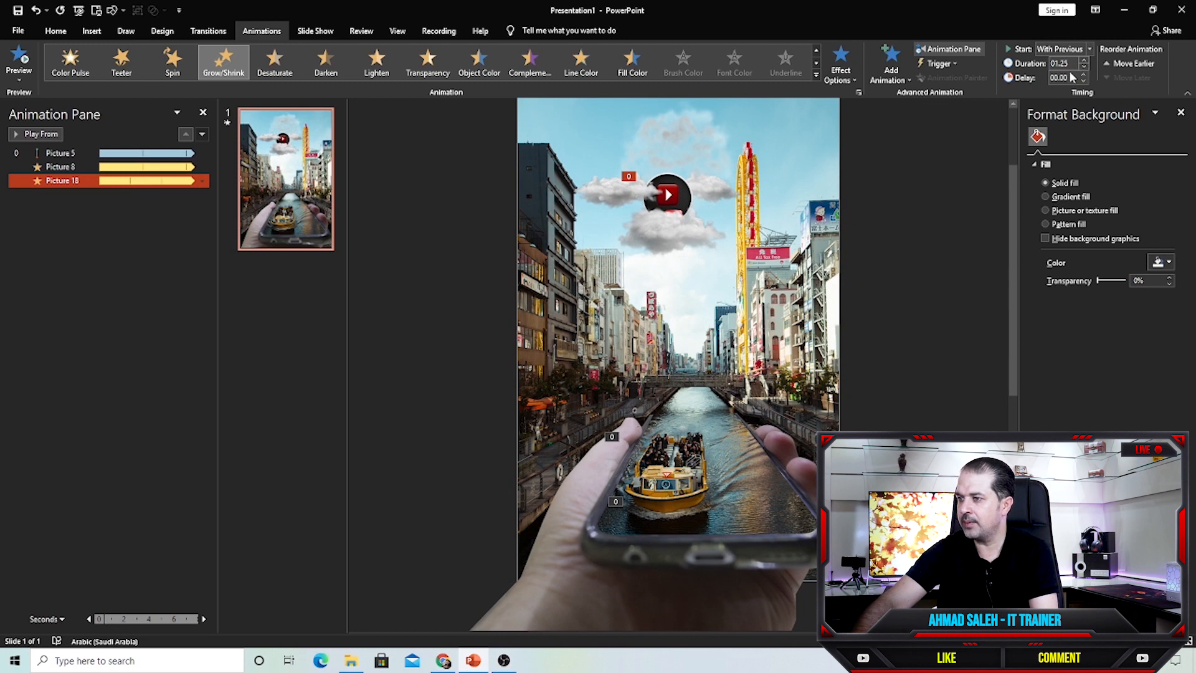
Set the logo's Grow/Shrink size to a custom 110% and play the slide show from the current slide.
{"action": "double_click", "coordinate": [181, 182]}
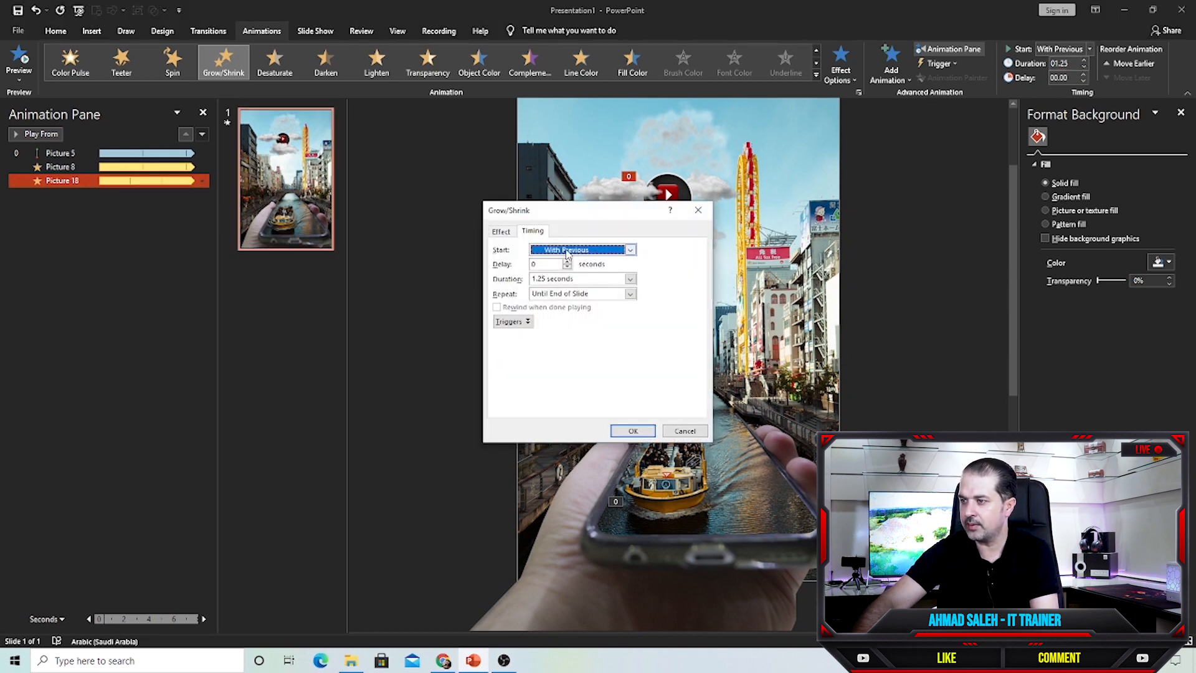
{"action": "left_click", "coordinate": [499, 231]}
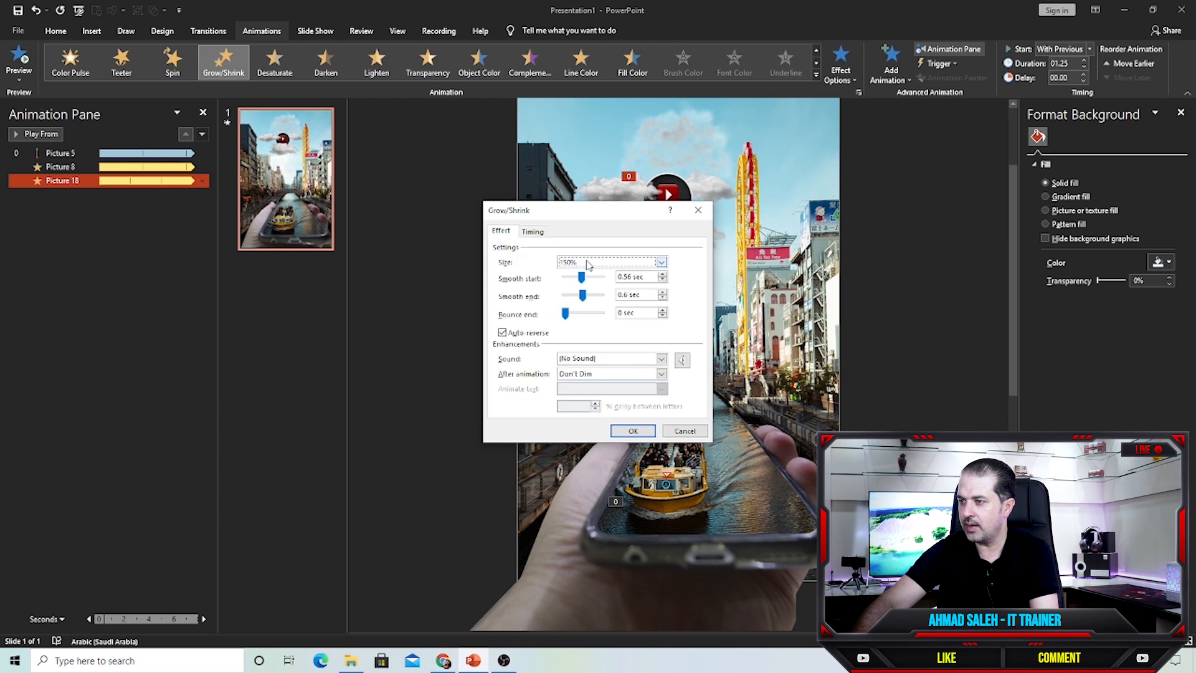
{"action": "left_click", "coordinate": [588, 265]}
{"action": "left_click", "coordinate": [620, 334]}
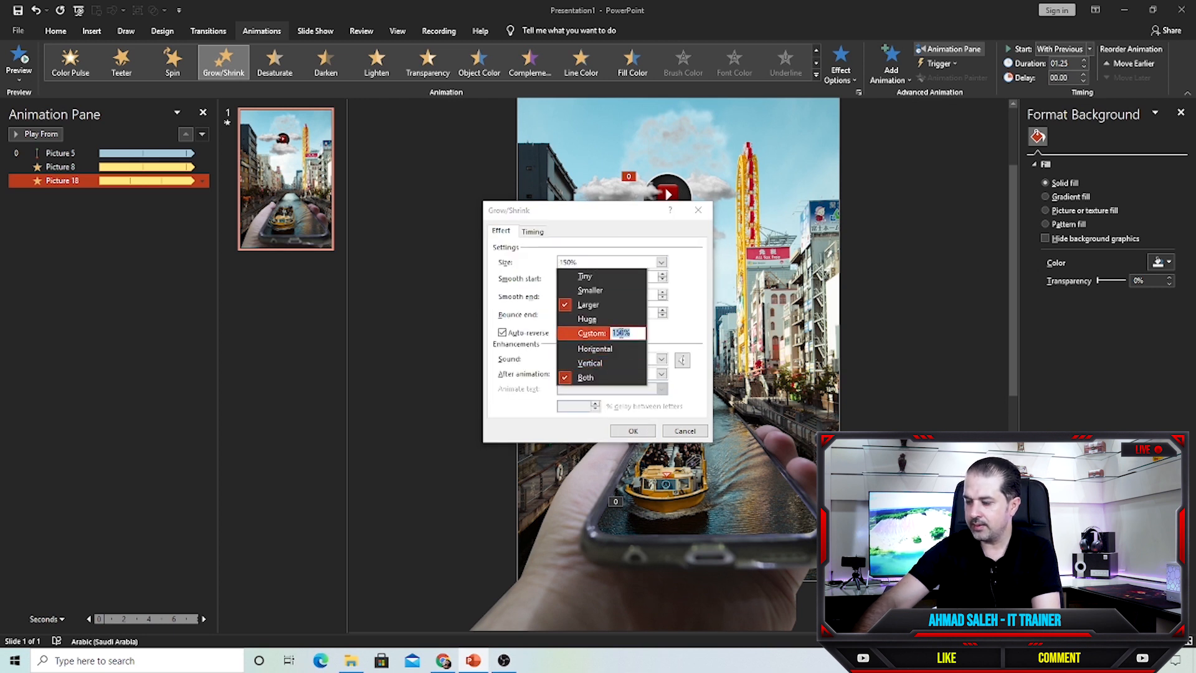
{"action": "type", "text": "110"}
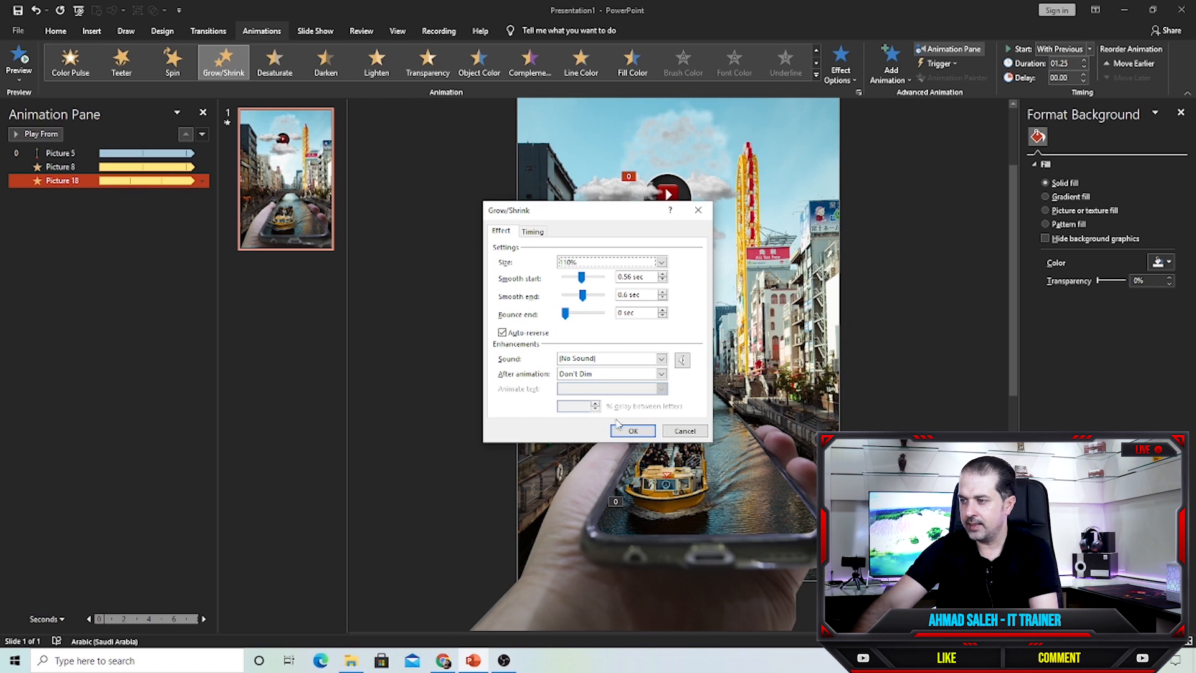
{"action": "left_click", "coordinate": [632, 430]}
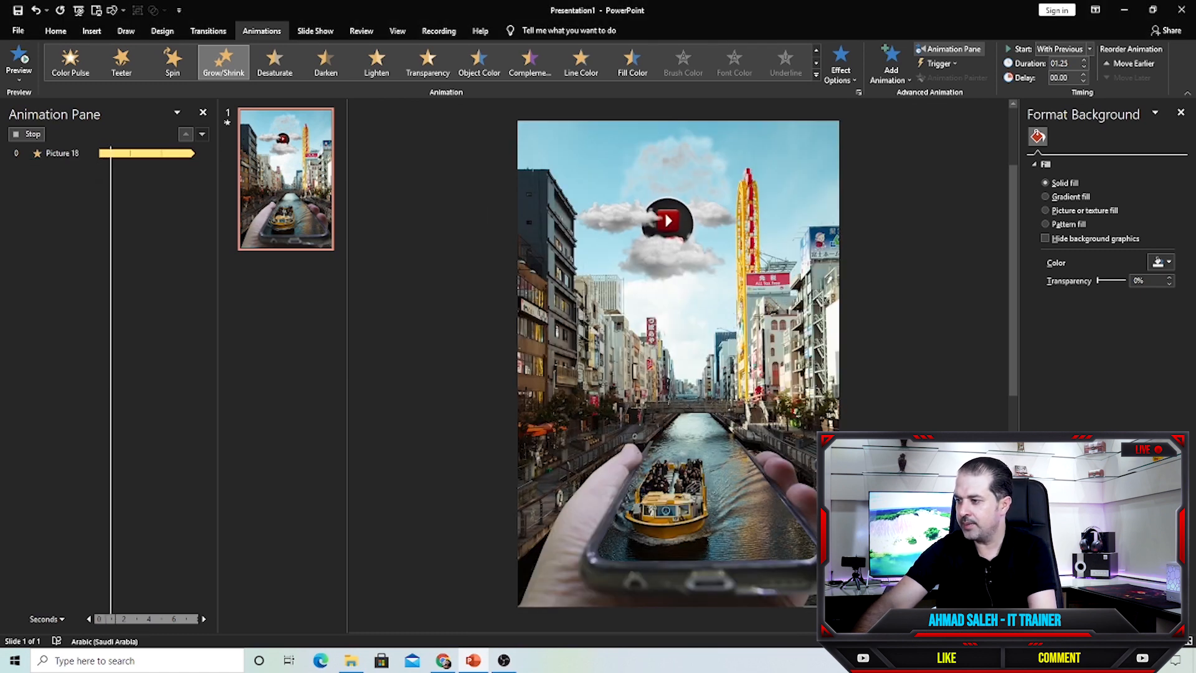
{"action": "key", "text": "shift+F5"}
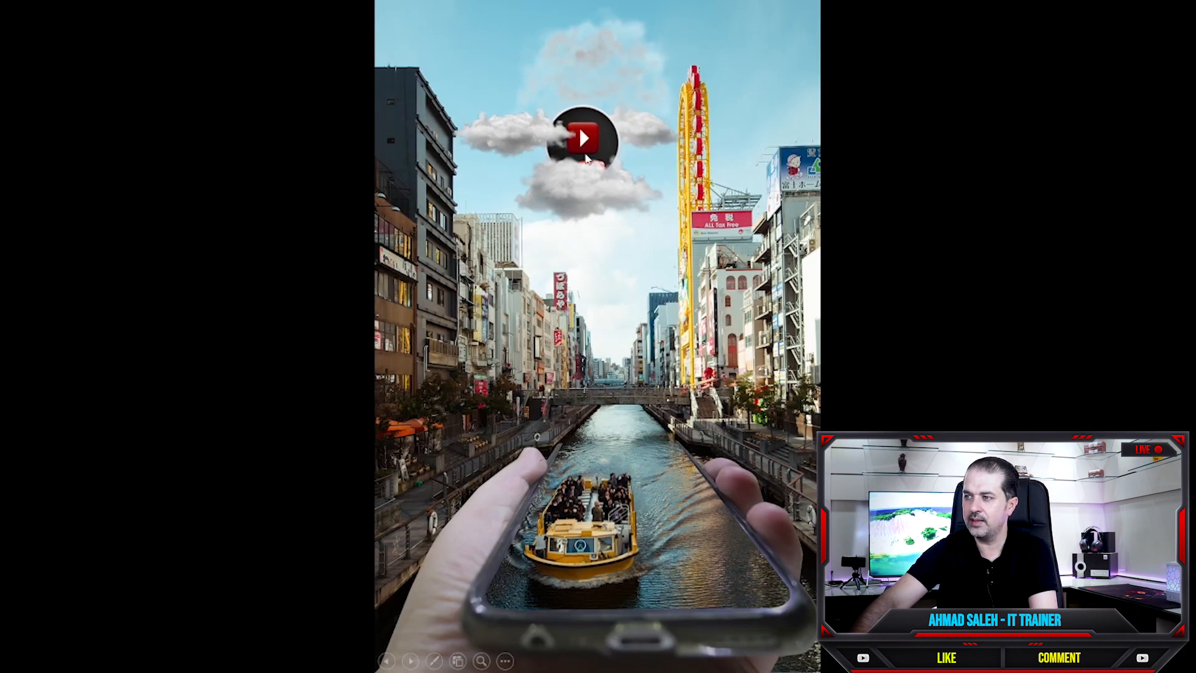